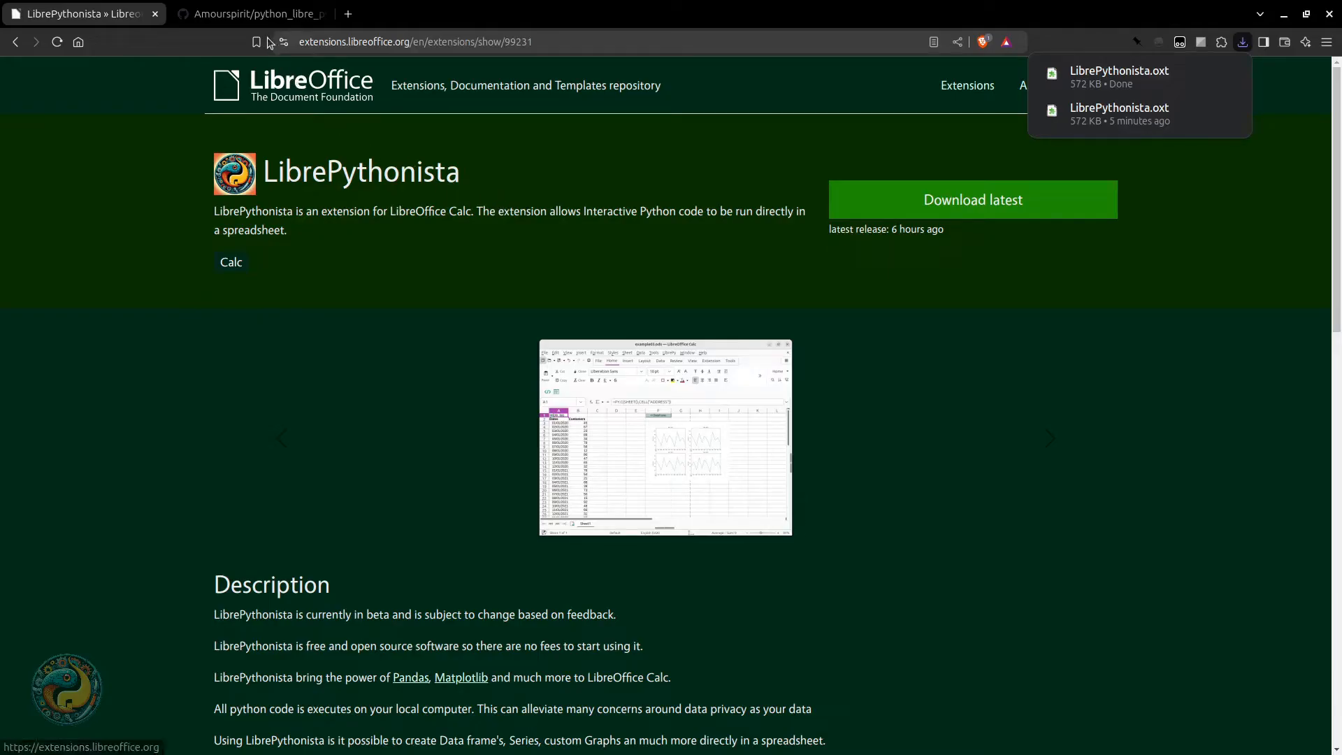
Try to download LibrePythonista.oxt from the dist folder of the python_libre_pythonista_ext GitHub repository, and return to the LibreOffice extension page
click(250, 20)
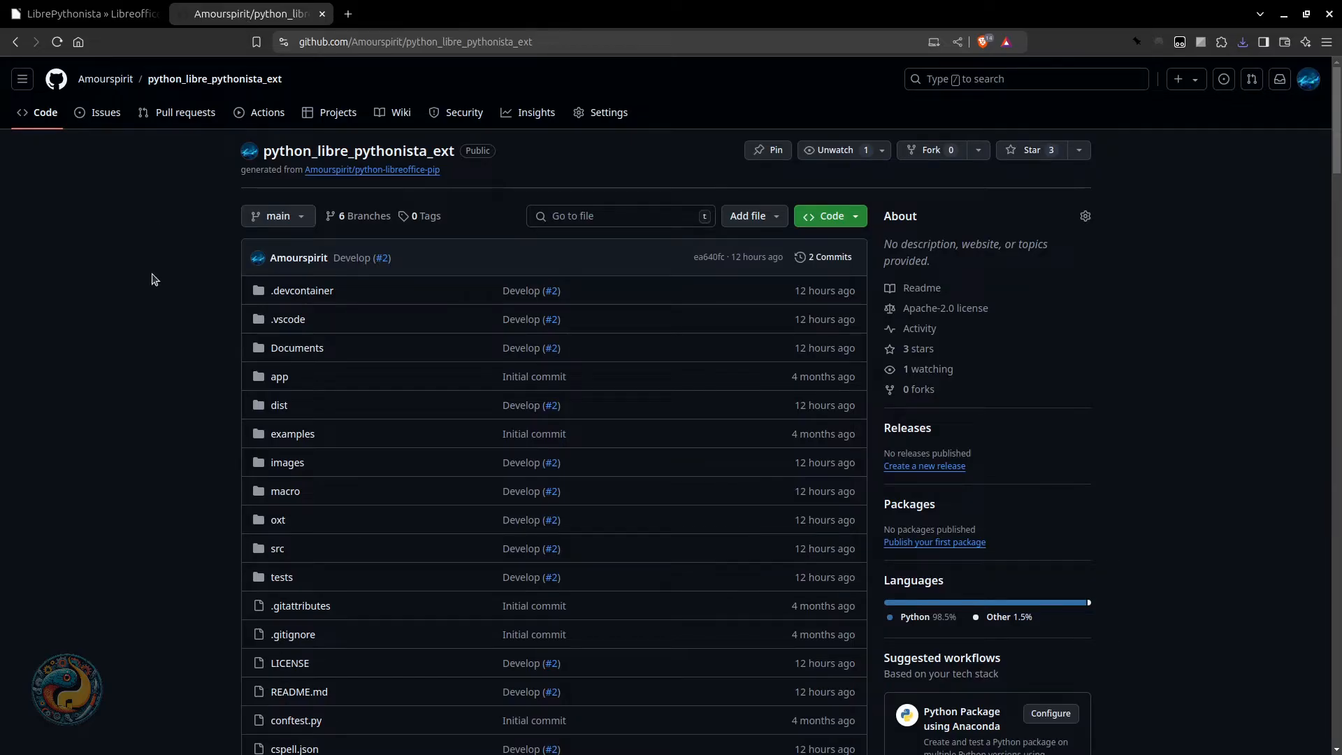
key(ctrl+l)
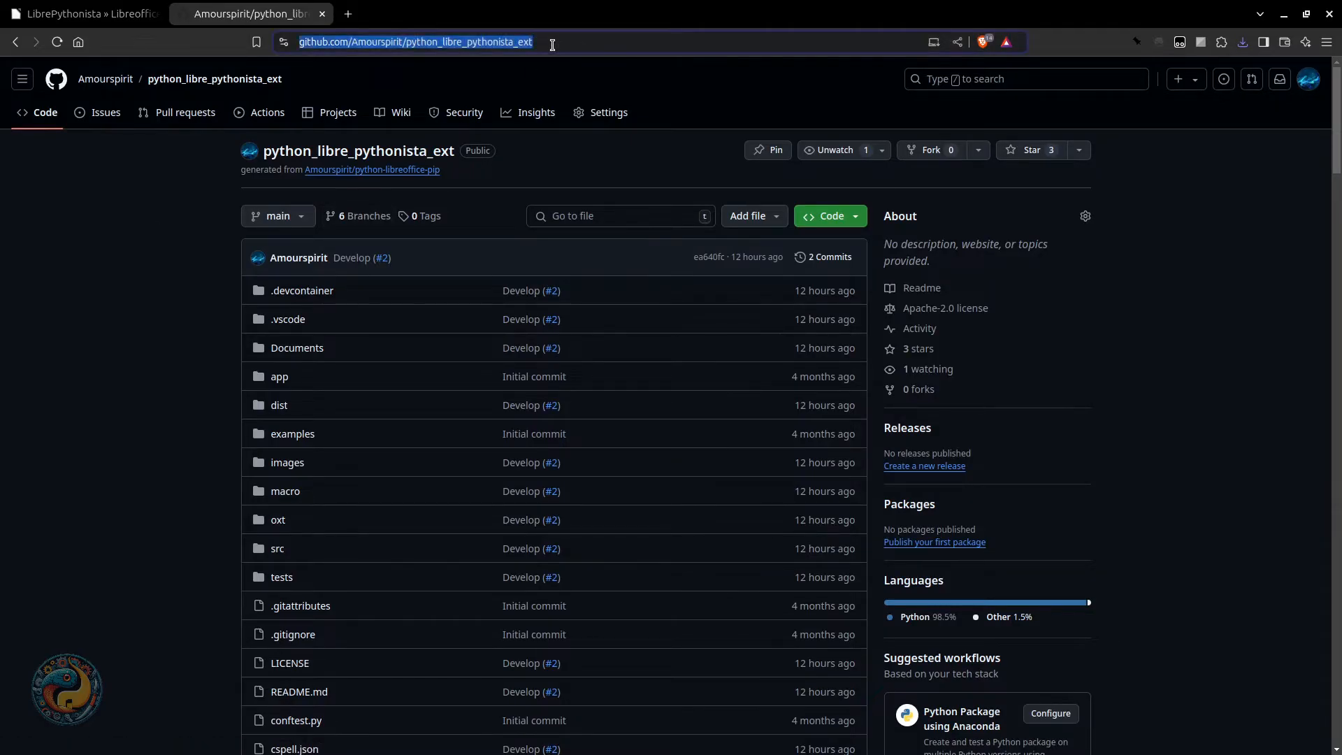
click(278, 411)
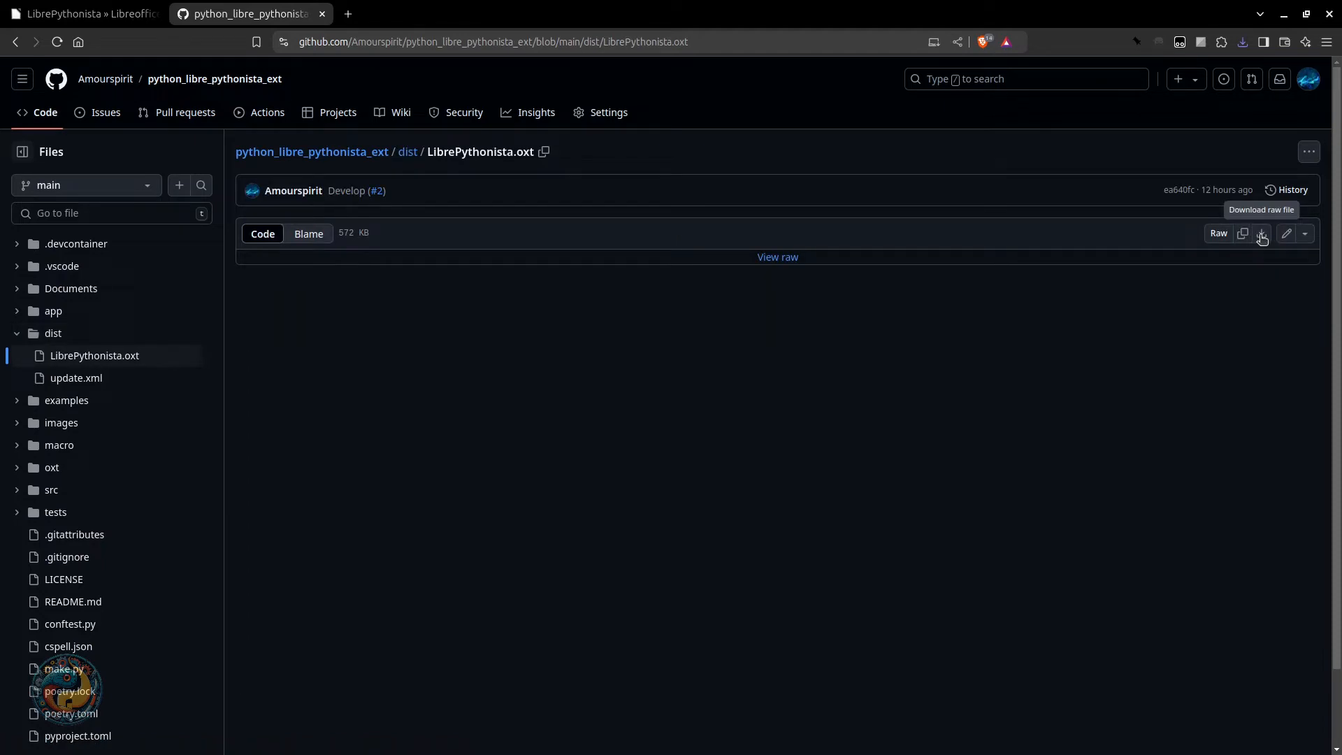
click(1261, 238)
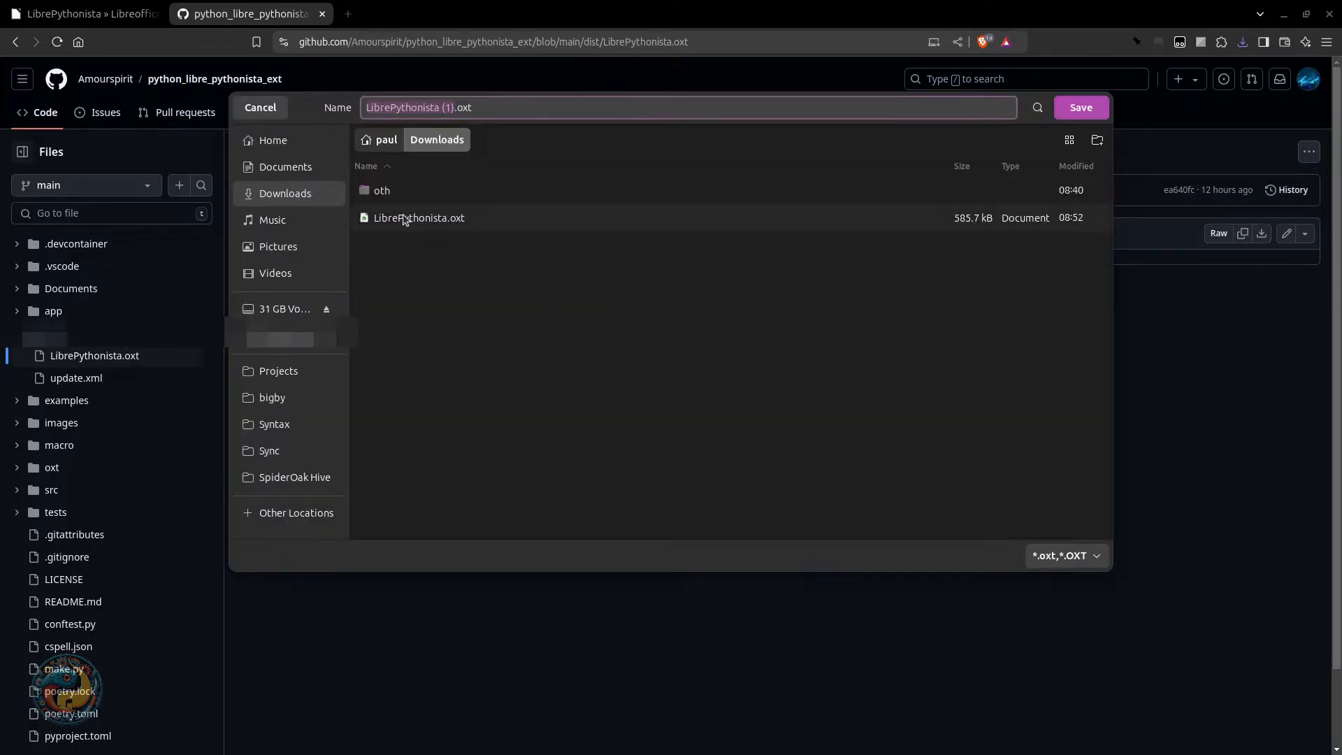
click(263, 112)
click(85, 20)
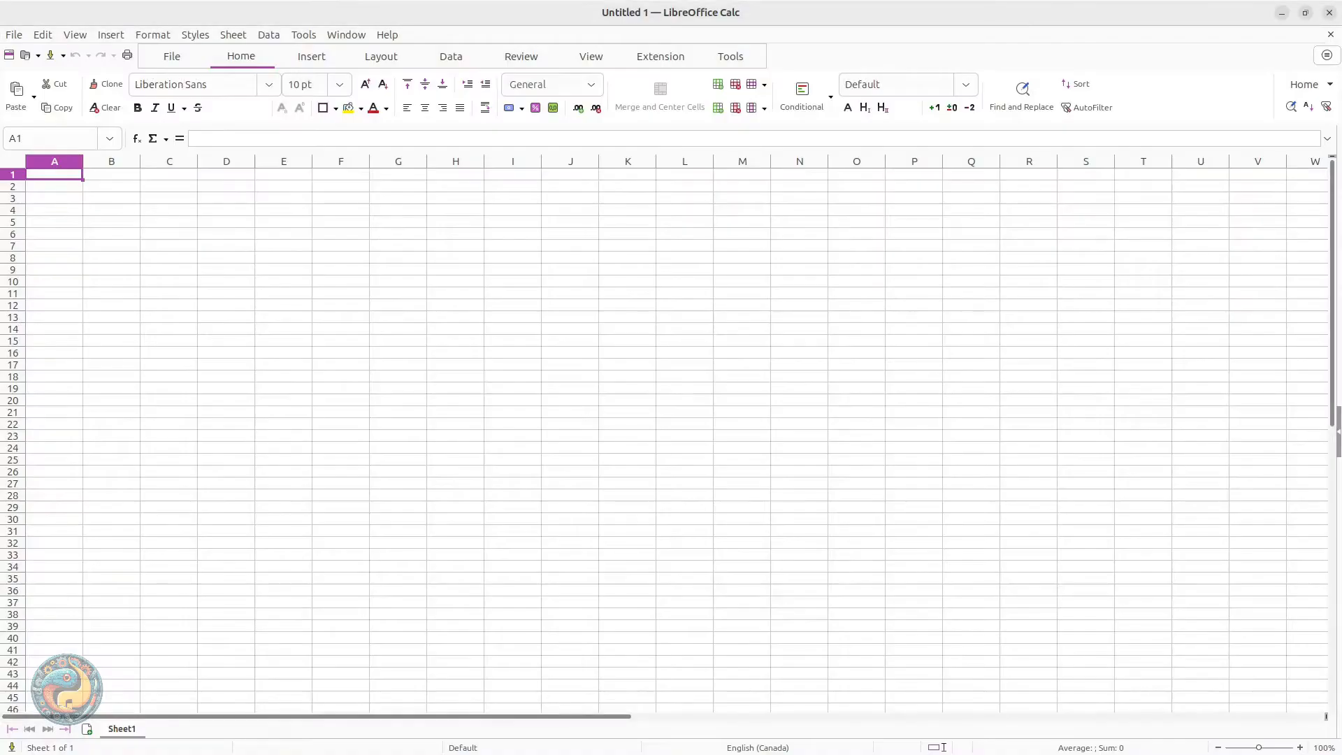
In LibreOffice Calc, install the LibrePythonista.oxt extension from the Downloads folder, accepting its license agreement, and restart LibreOffice
click(310, 39)
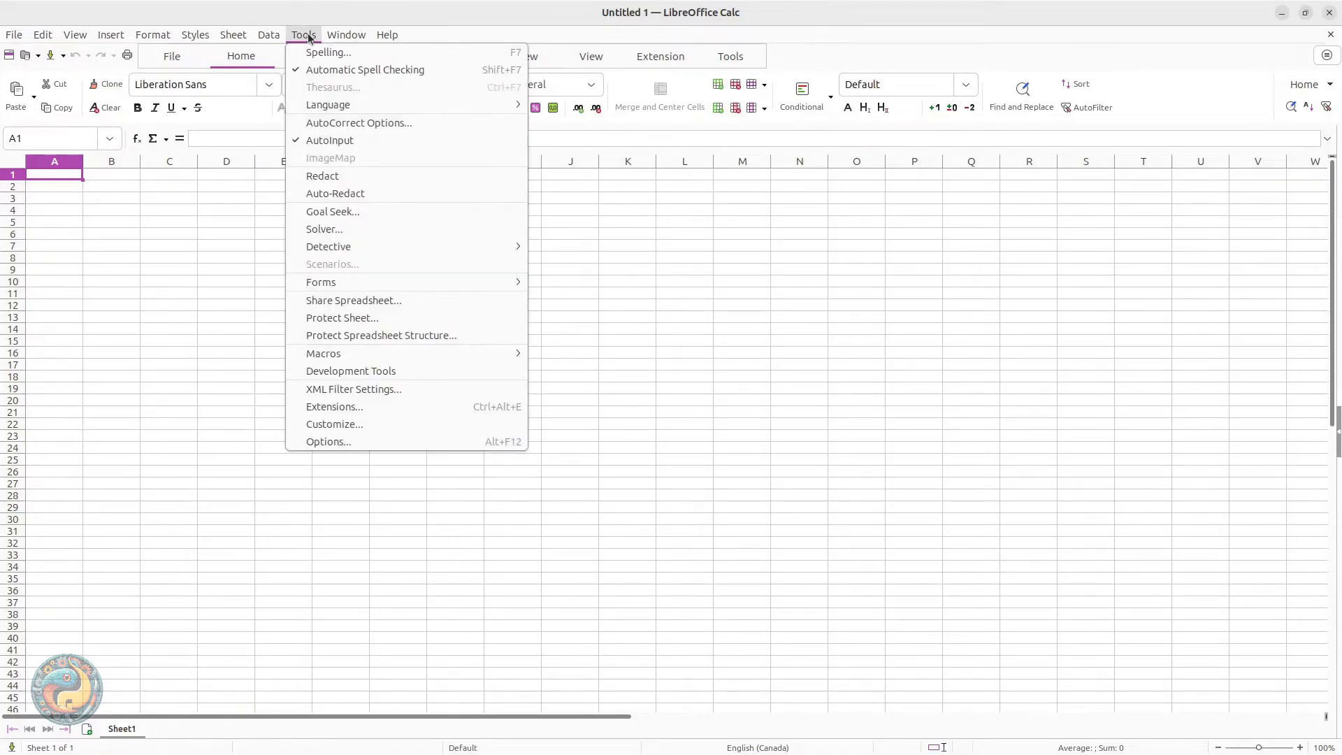
click(342, 408)
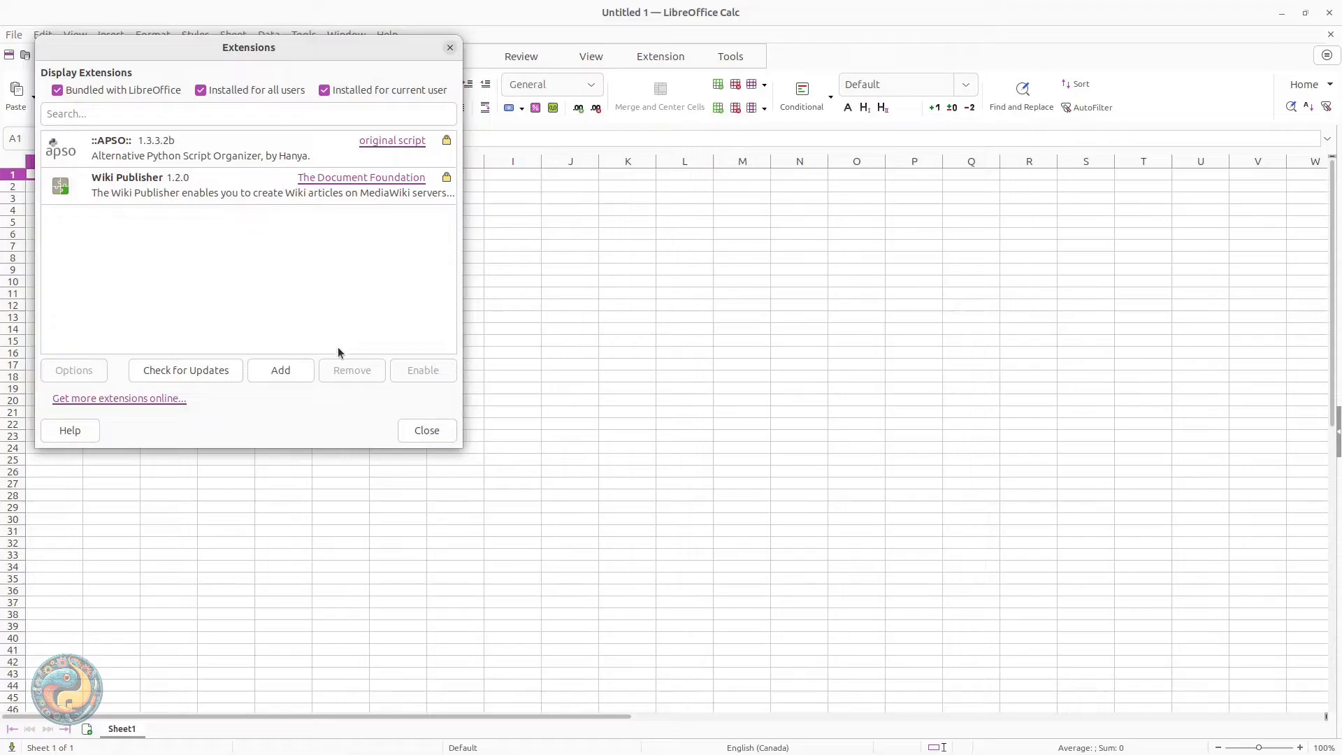
click(302, 370)
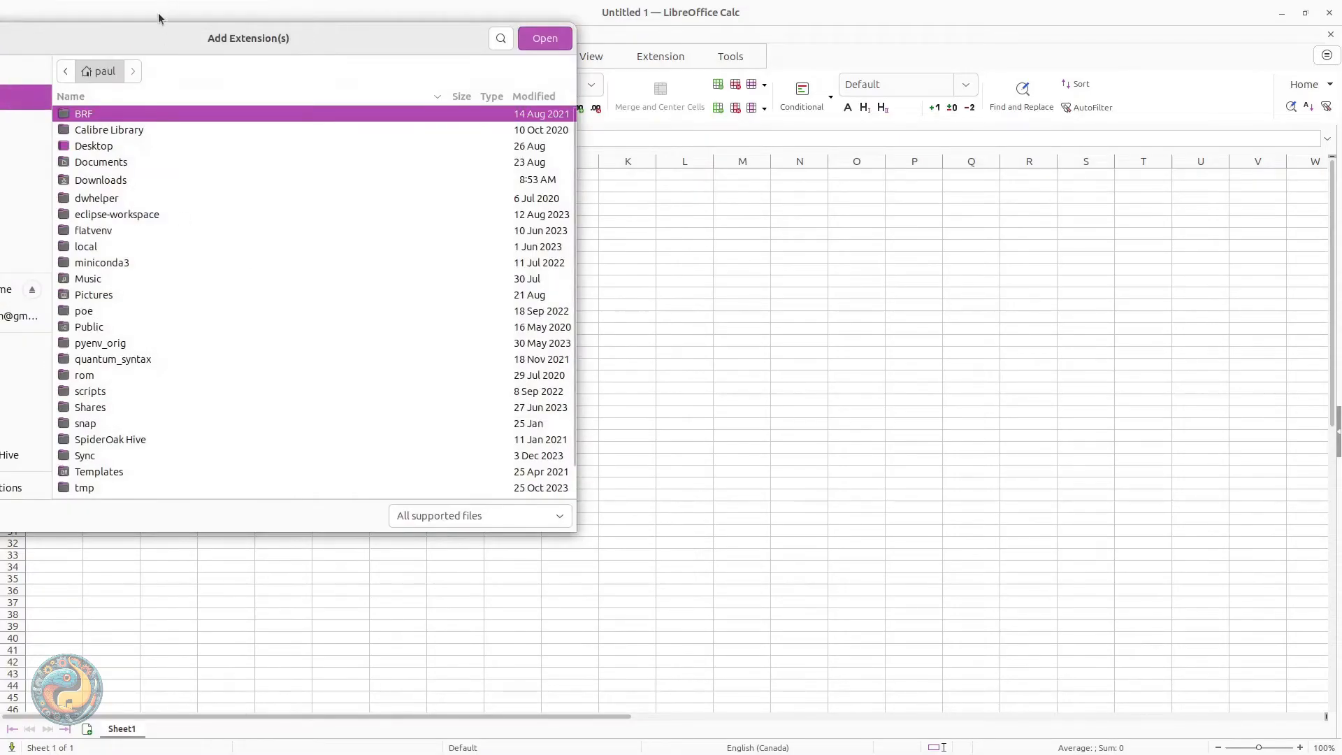
click(186, 167)
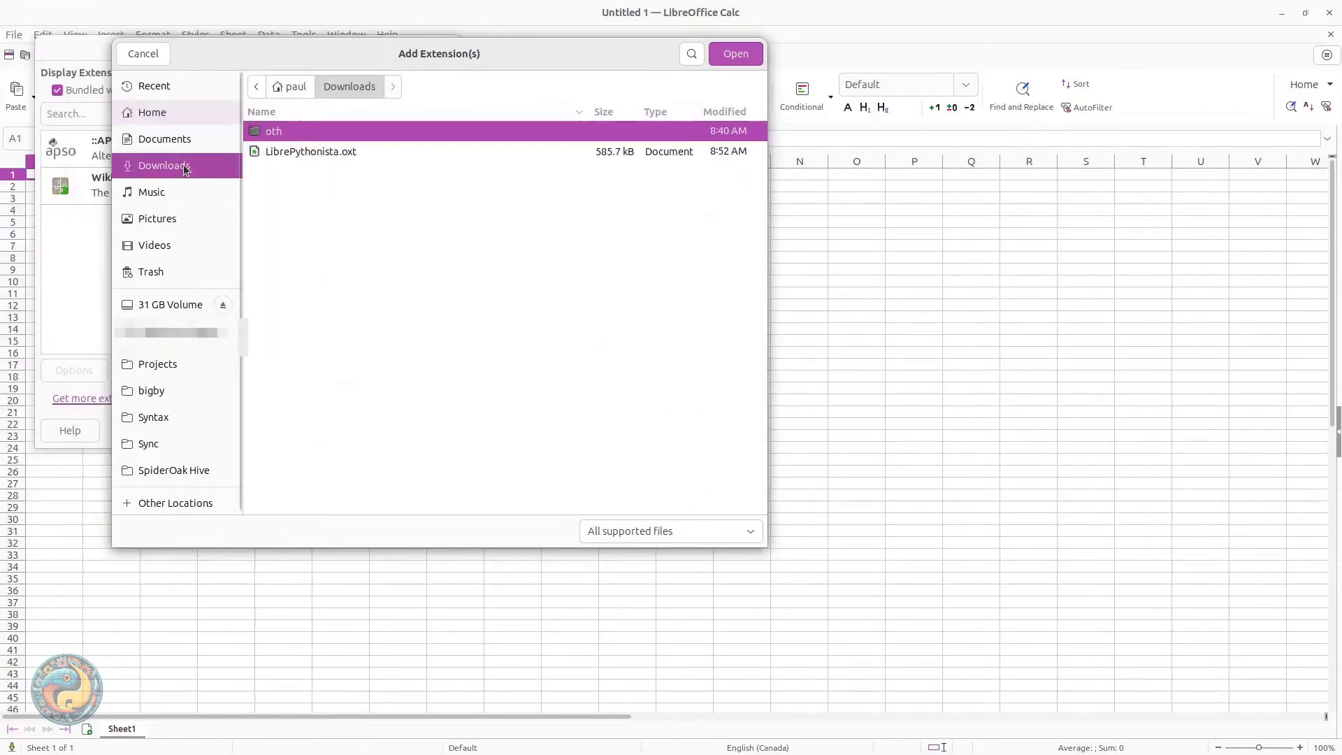
click(312, 153)
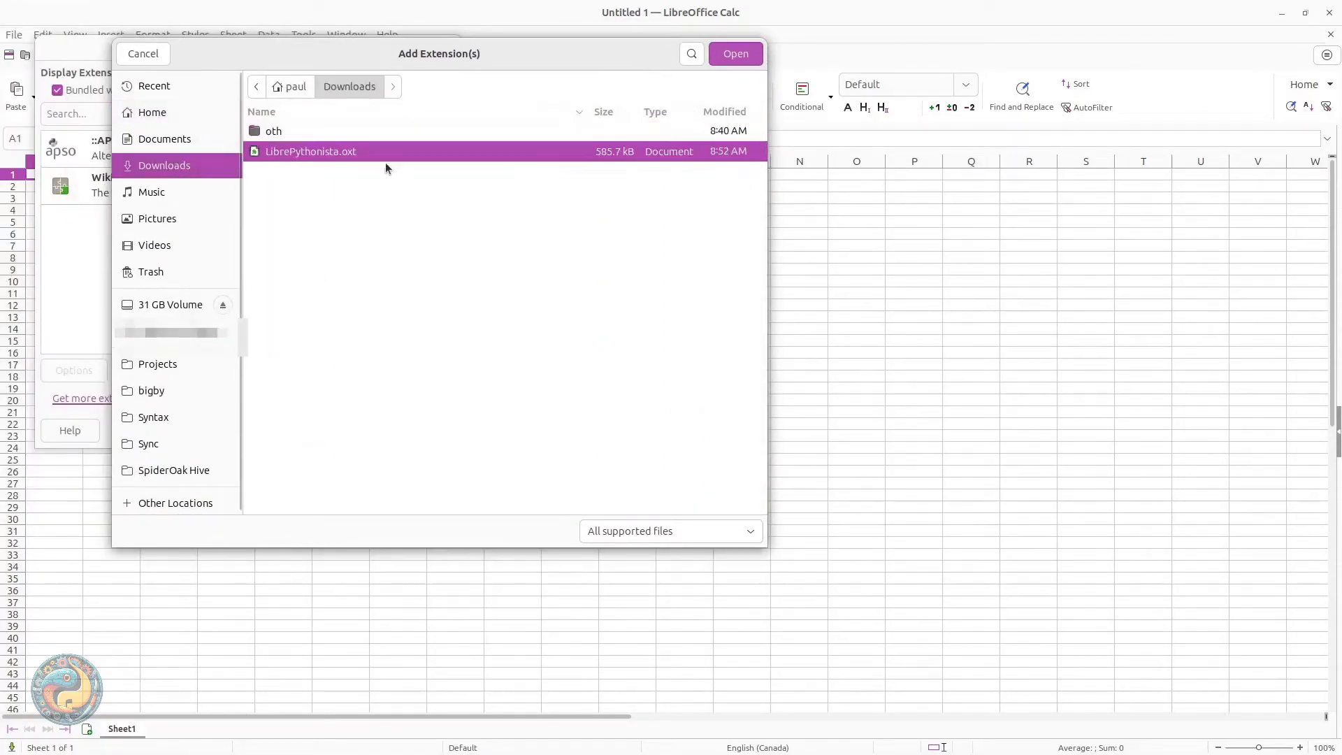
click(736, 56)
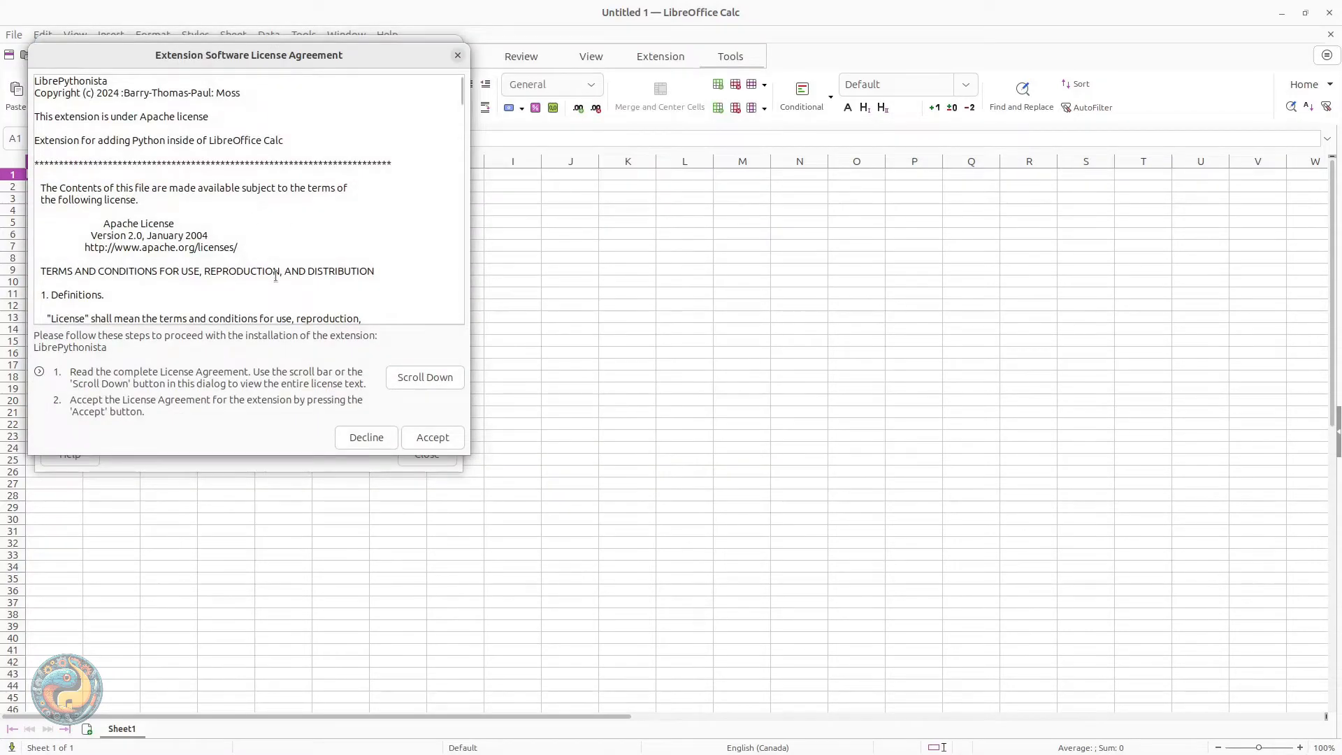
click(428, 437)
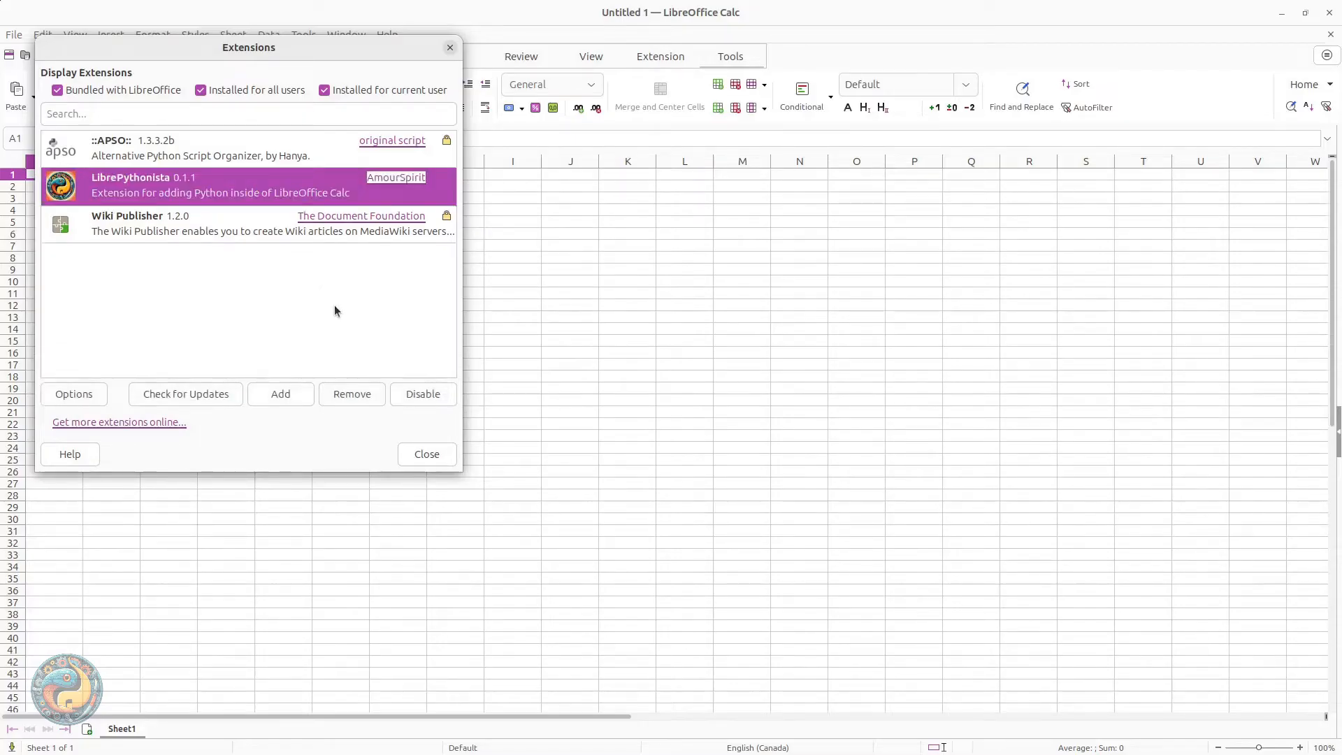
click(427, 453)
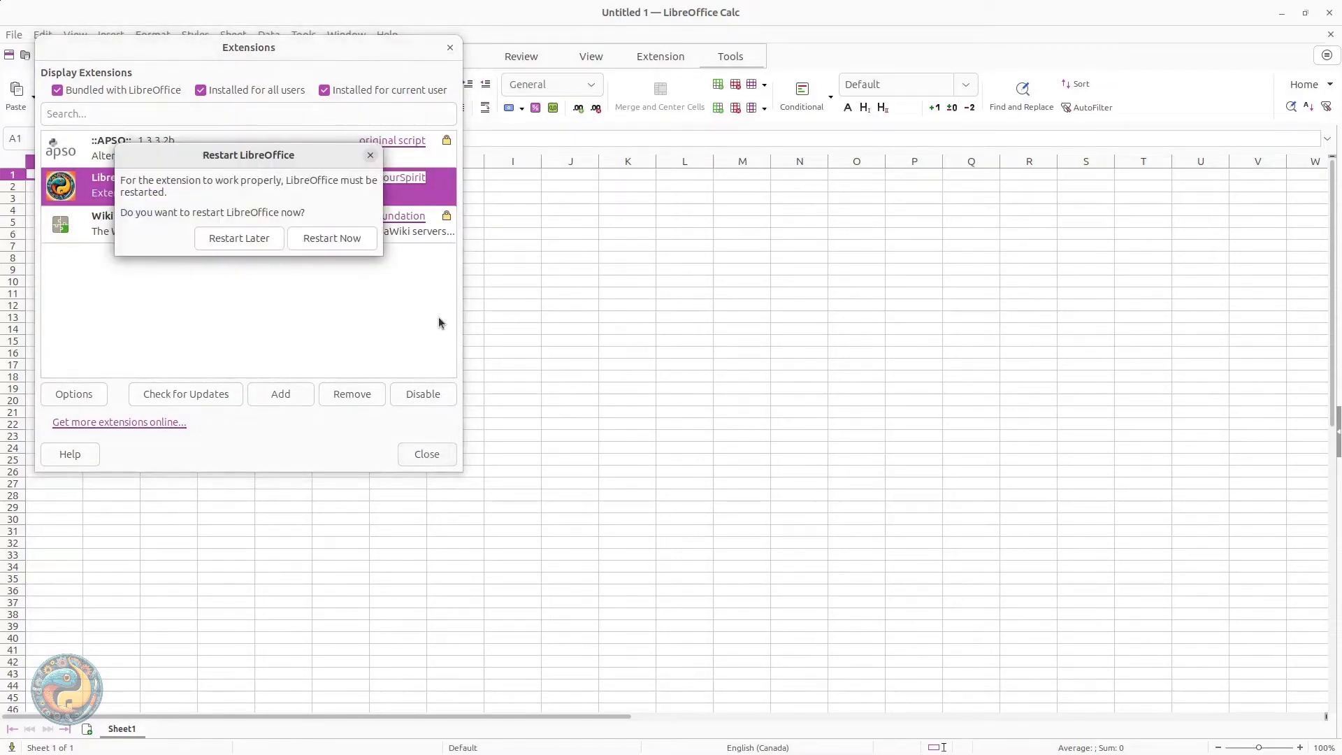
click(328, 241)
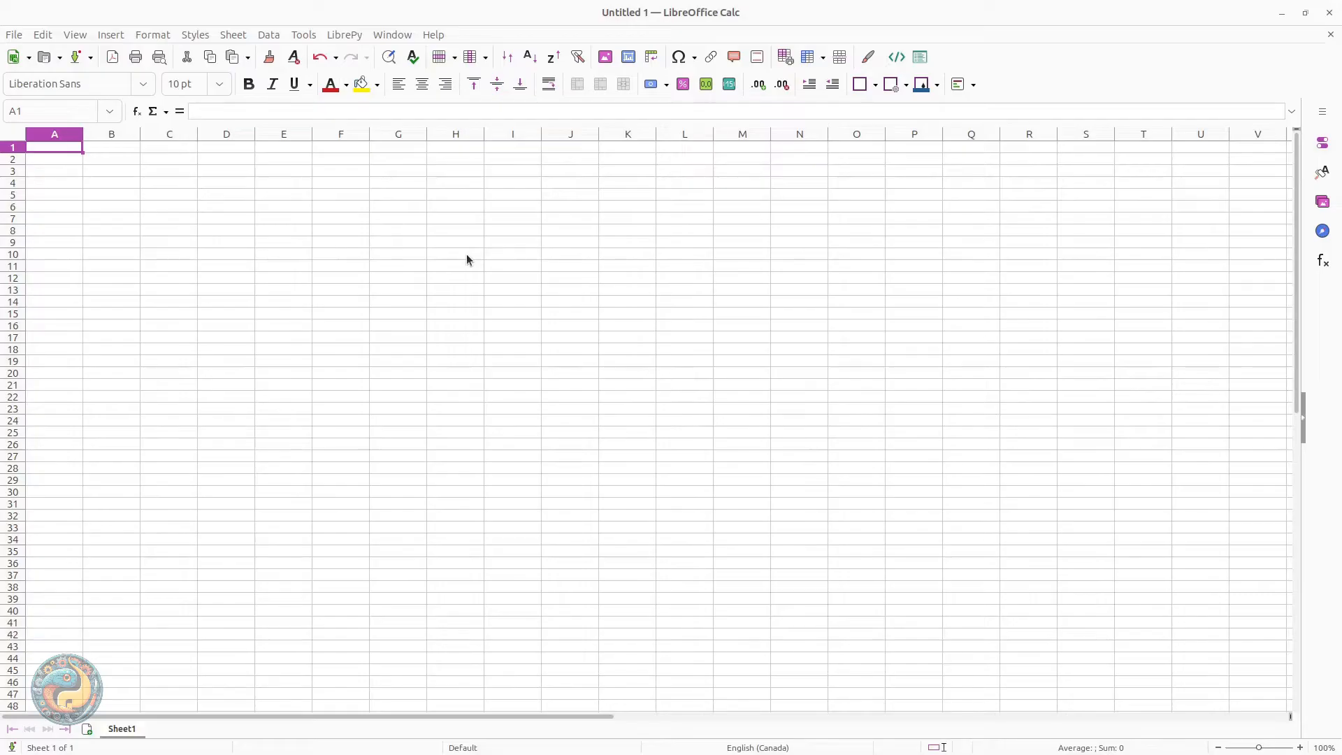
Check the installed extensions for updates, install LibrePythonista version 0.1.2, and restart LibreOffice
click(306, 36)
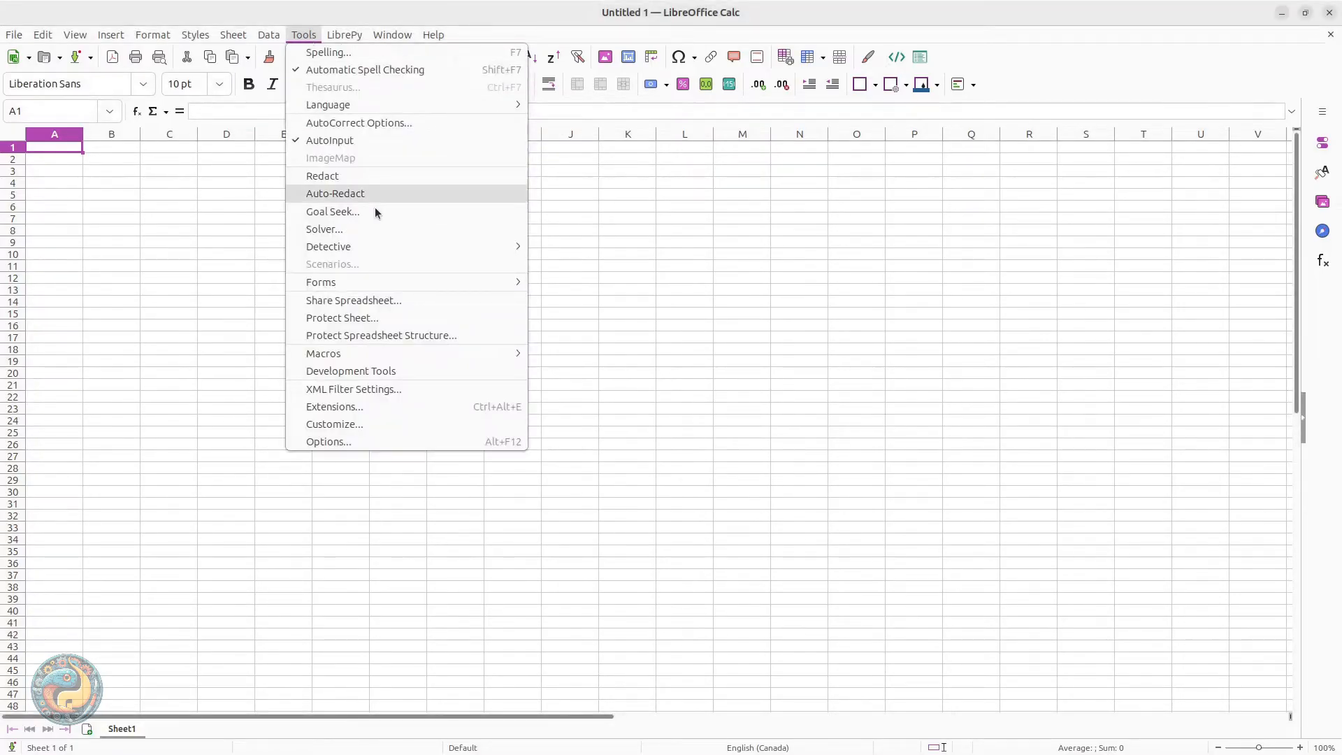
click(352, 409)
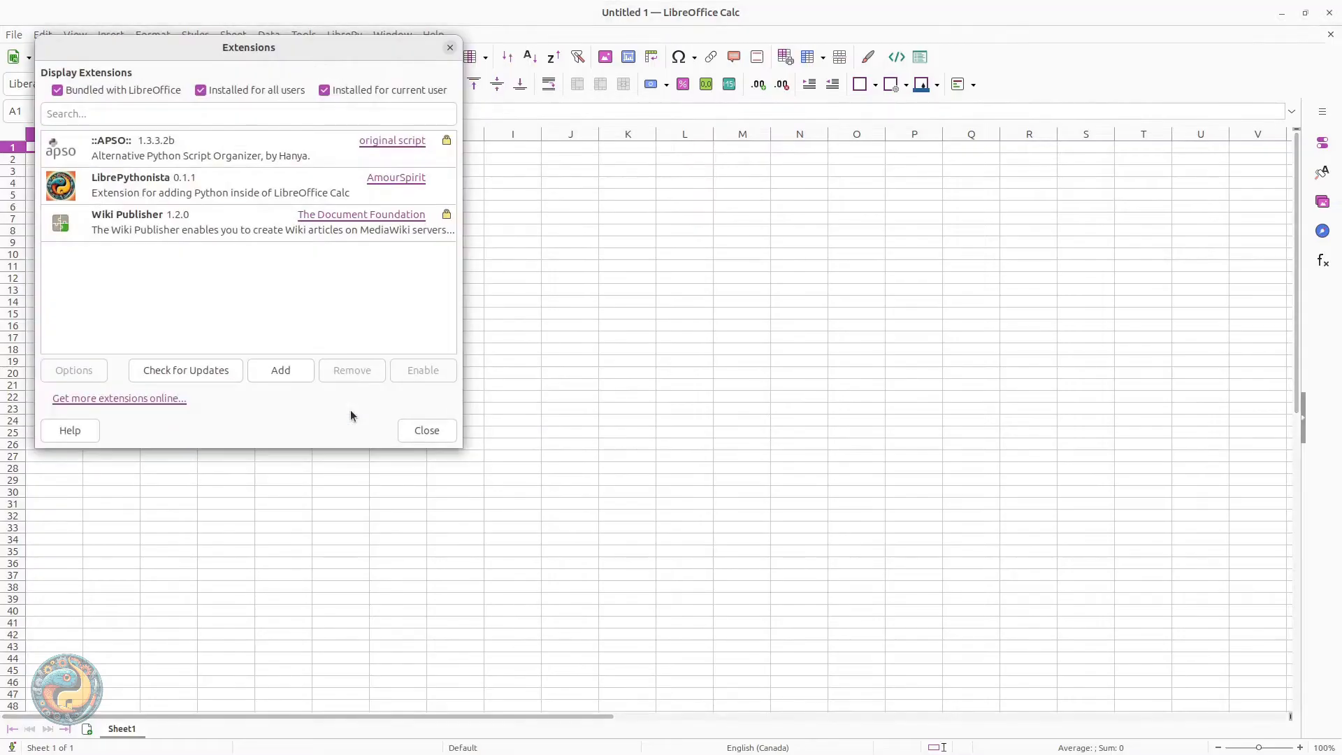
click(179, 375)
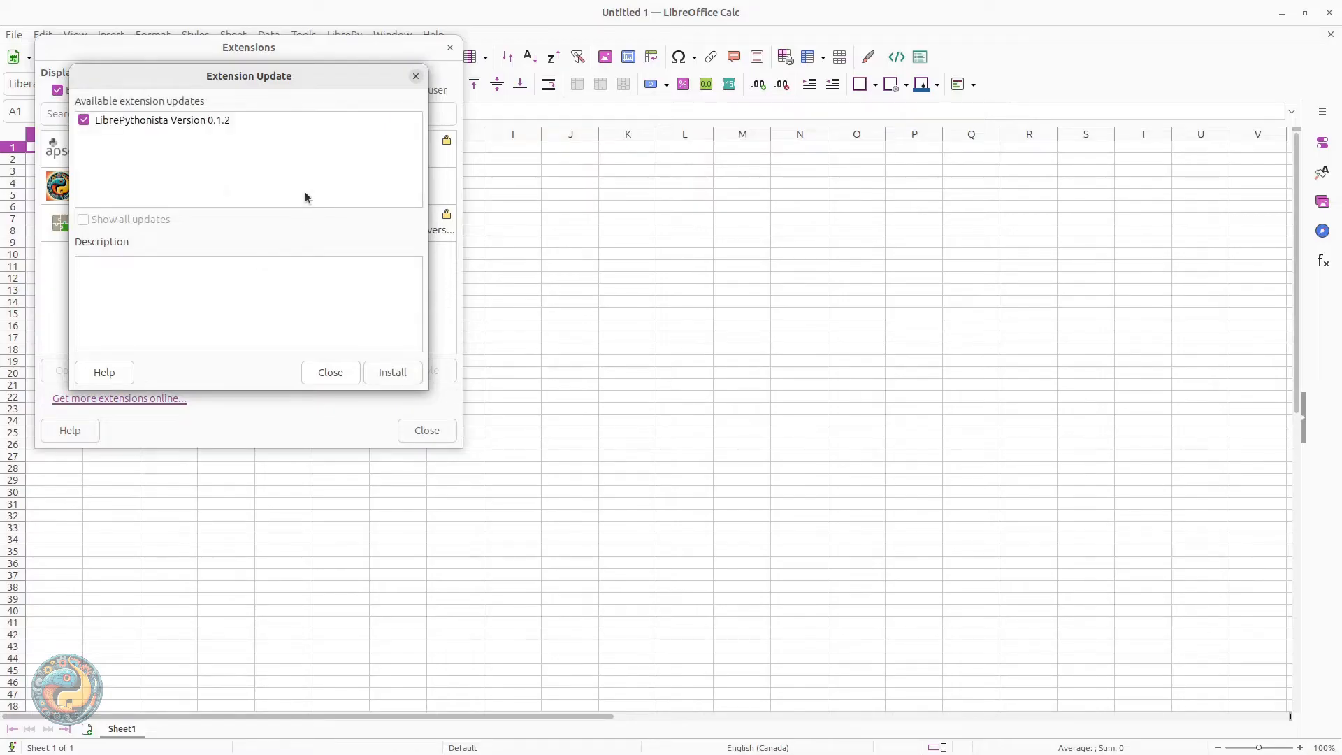
click(403, 375)
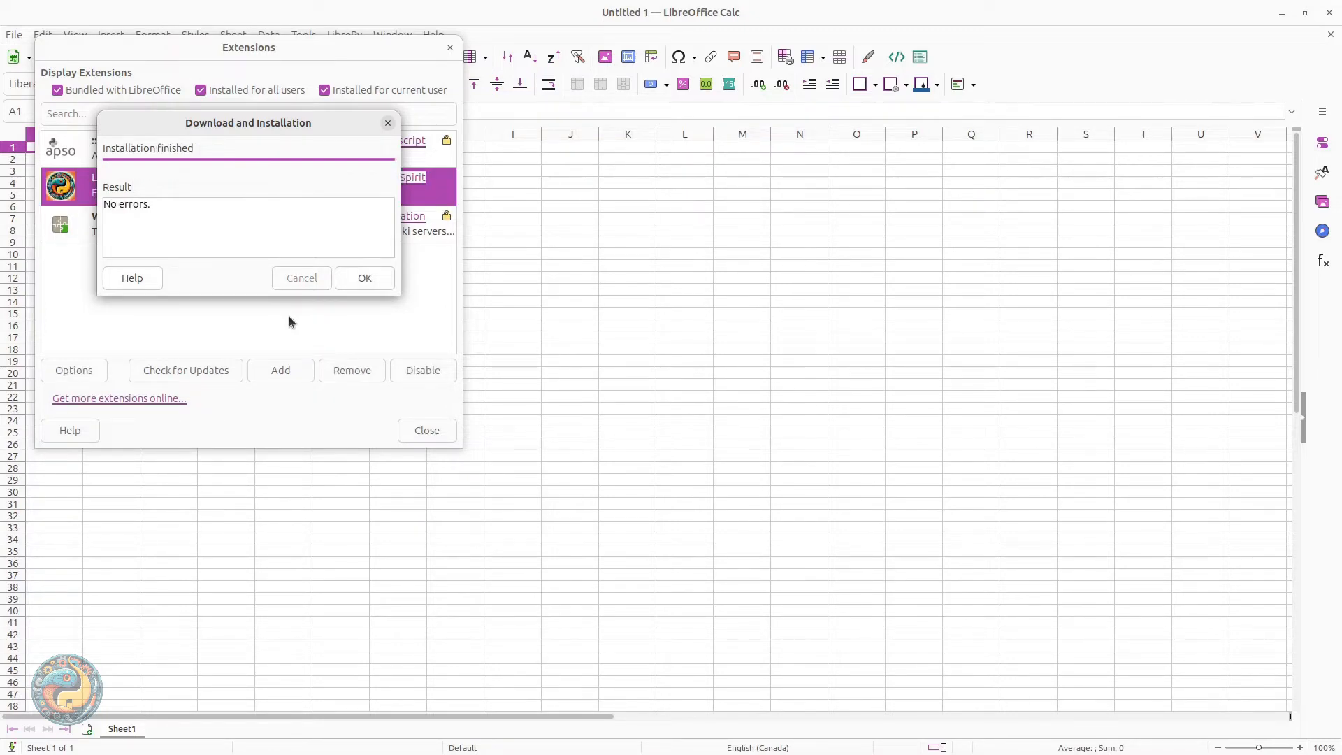
click(357, 286)
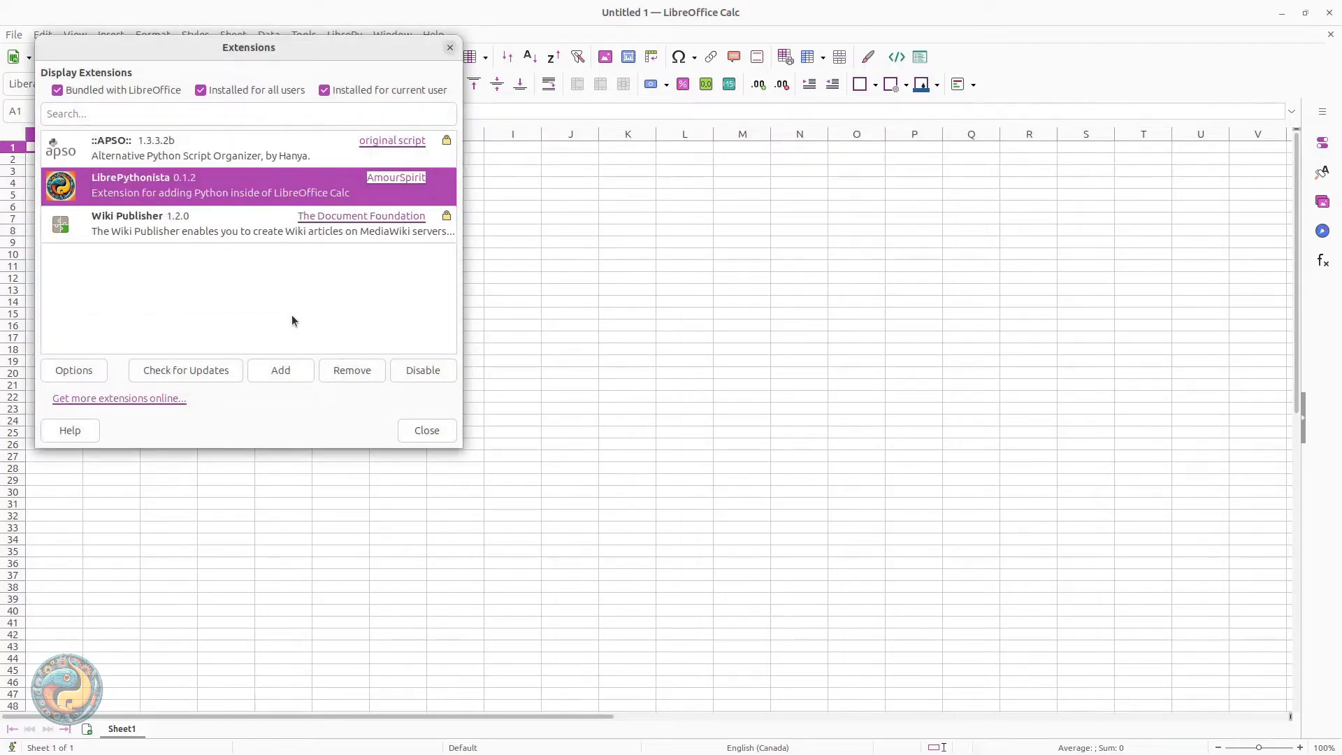
click(427, 430)
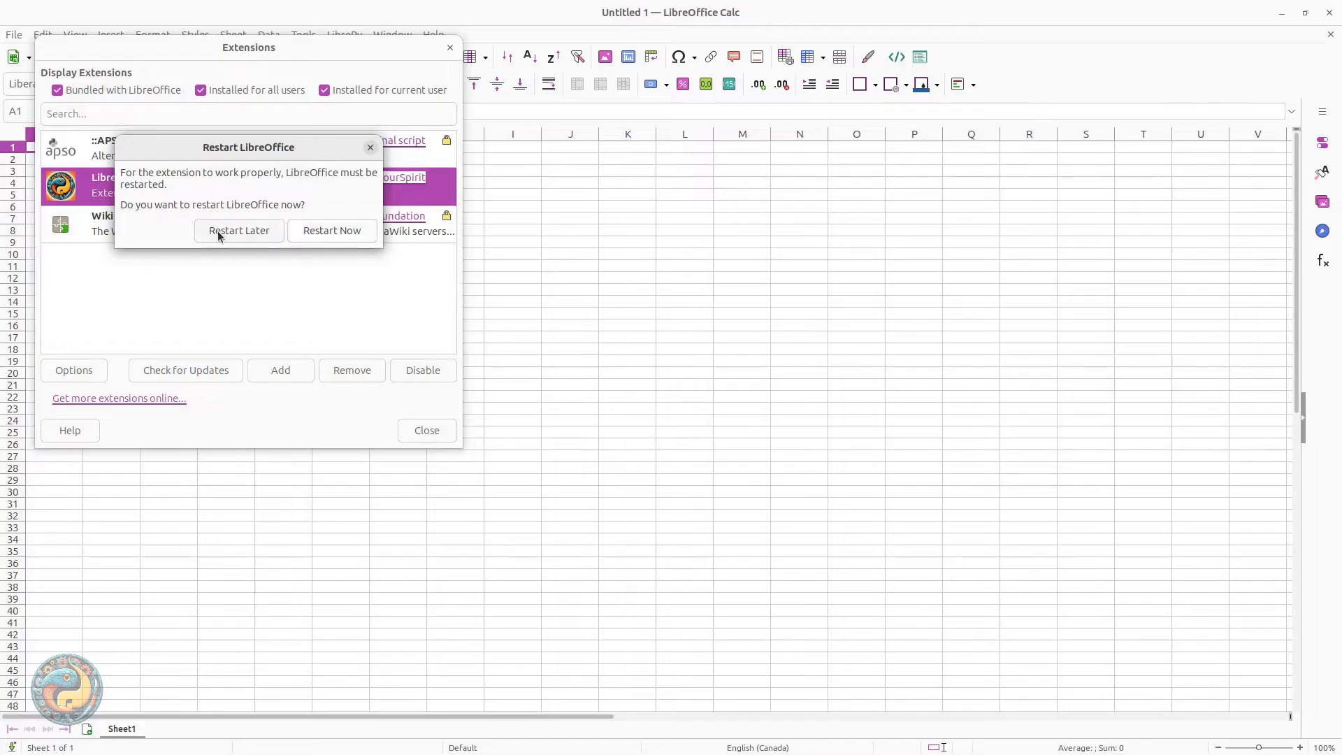
click(350, 234)
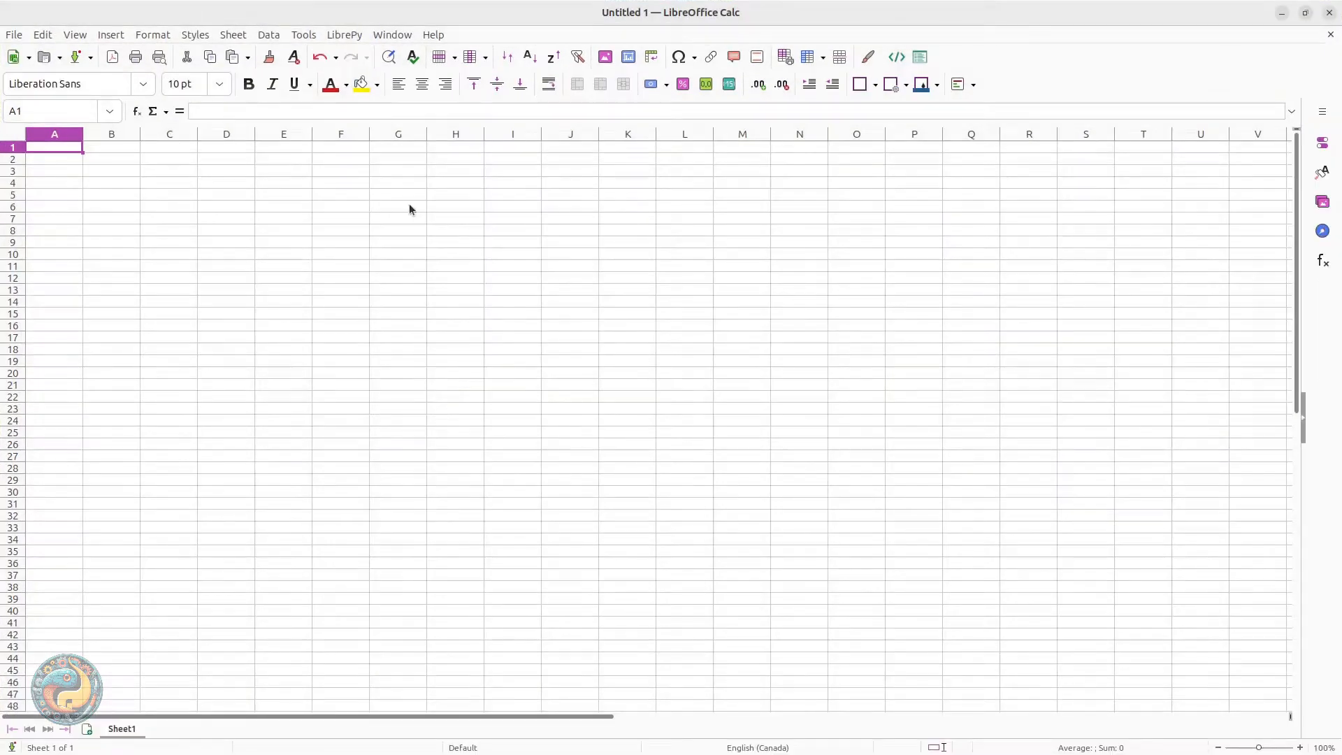
View the LibrePy commands and the About LibrePythonista information
click(349, 37)
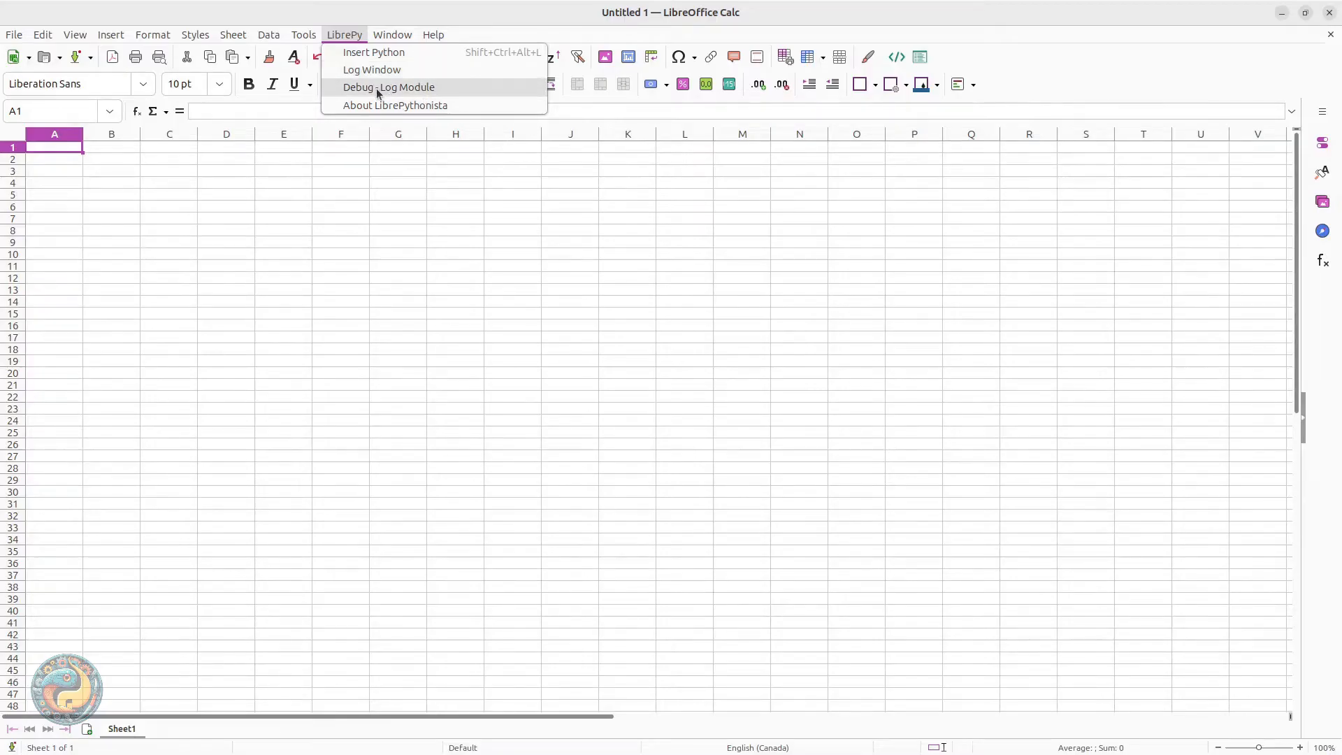
click(442, 102)
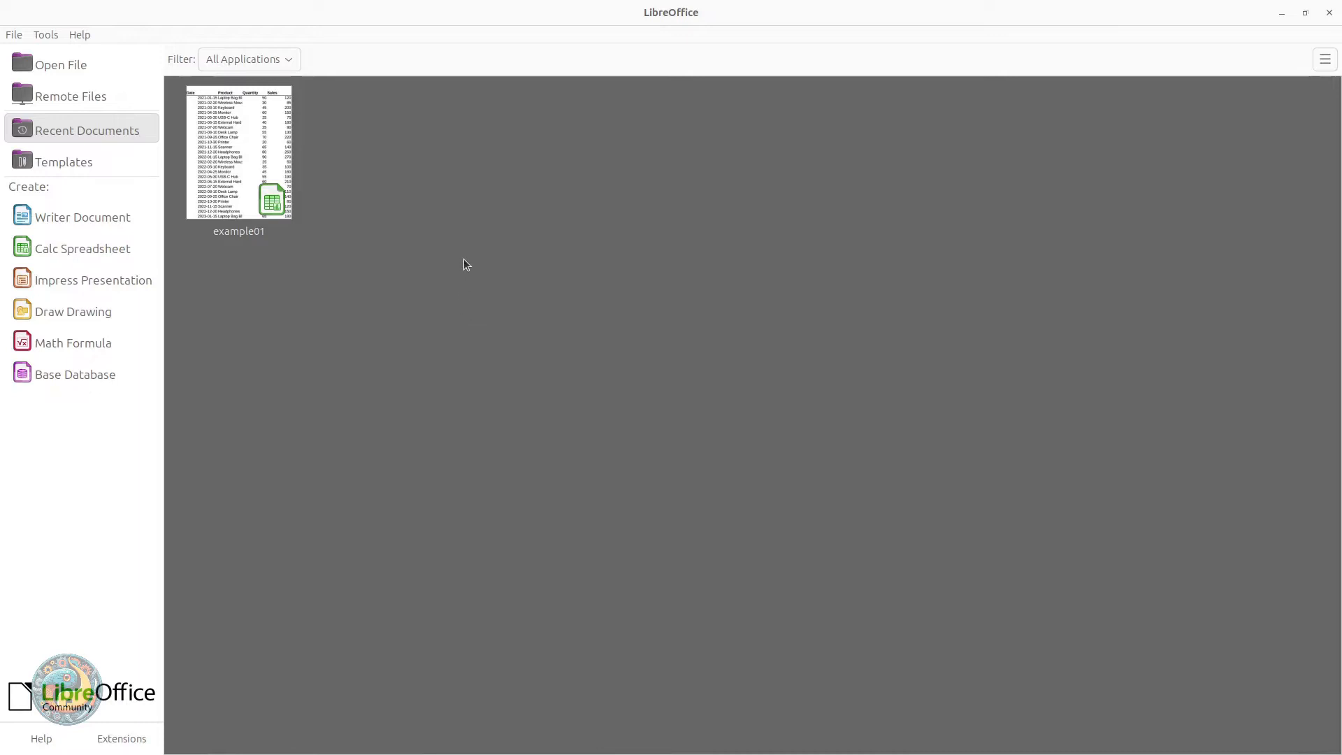
Open the recent spreadsheet example01 and set LibreOffice's macro security level to Medium
click(265, 134)
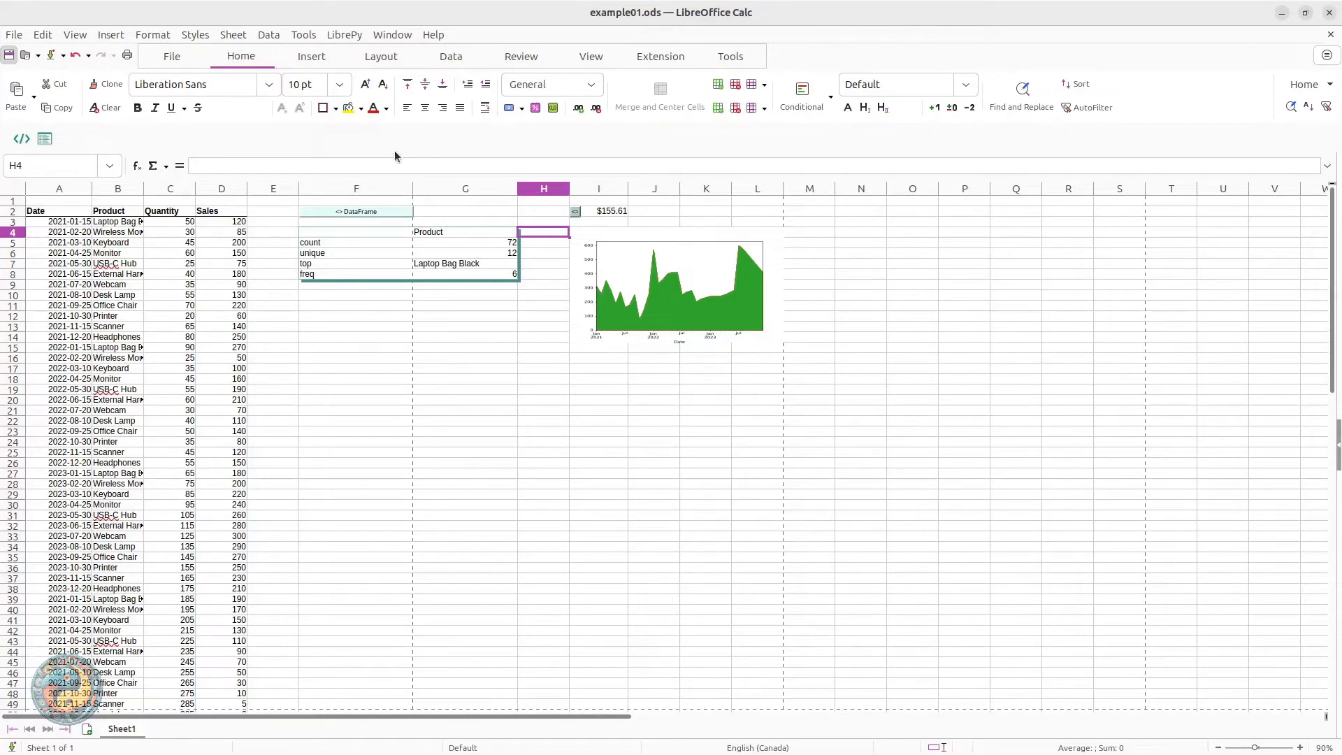
click(303, 34)
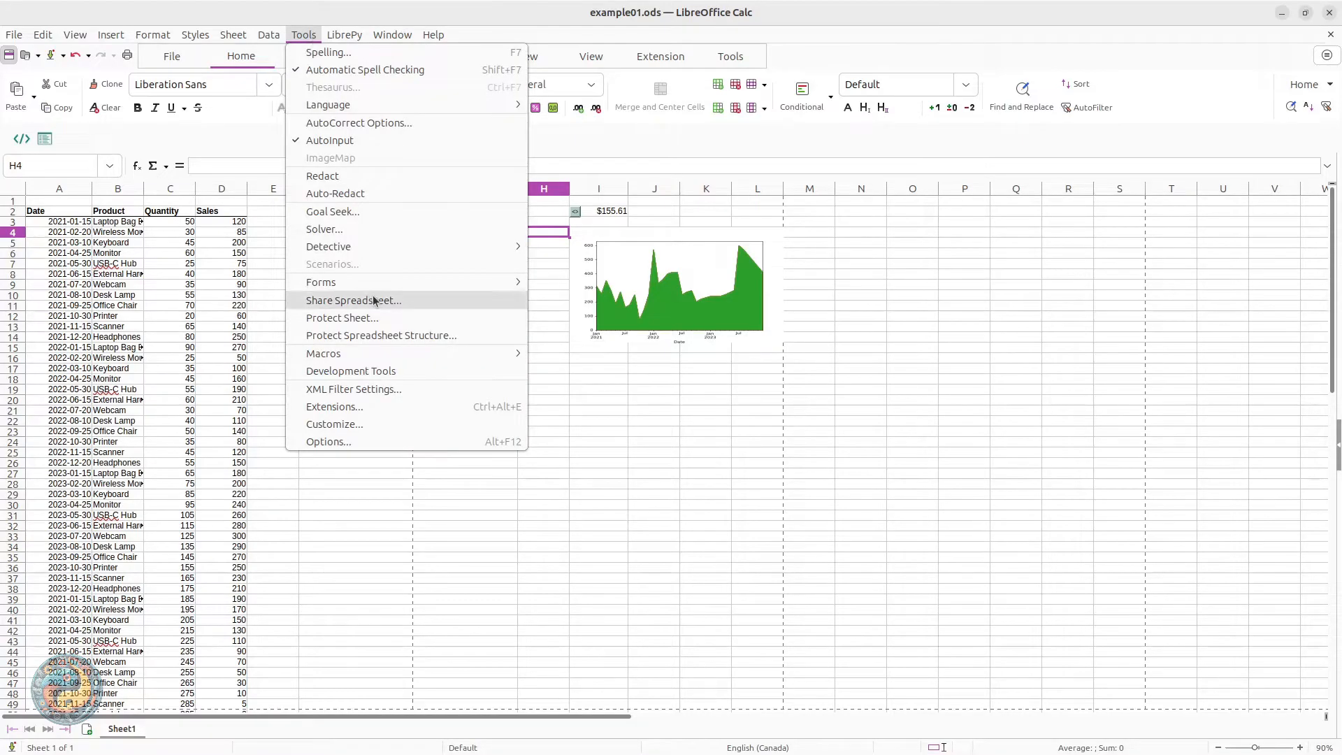
mouse_move(371, 355)
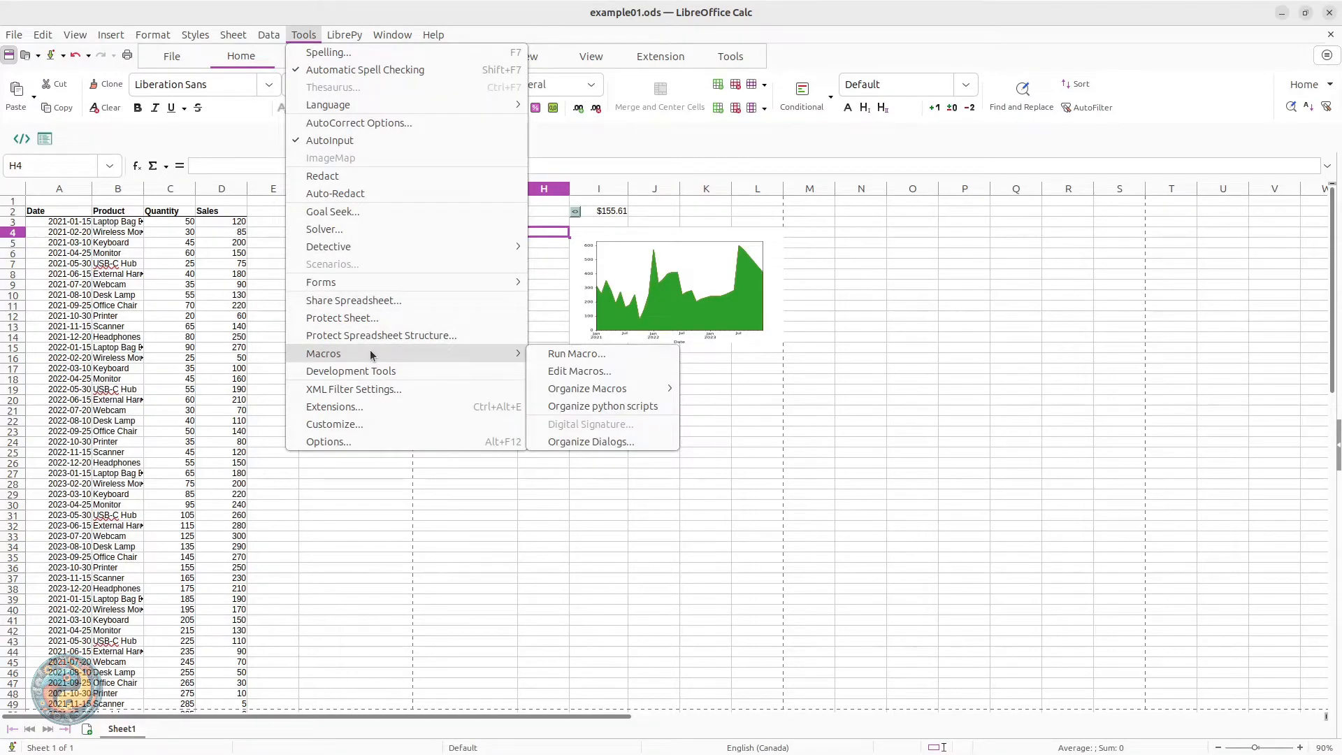
click(340, 443)
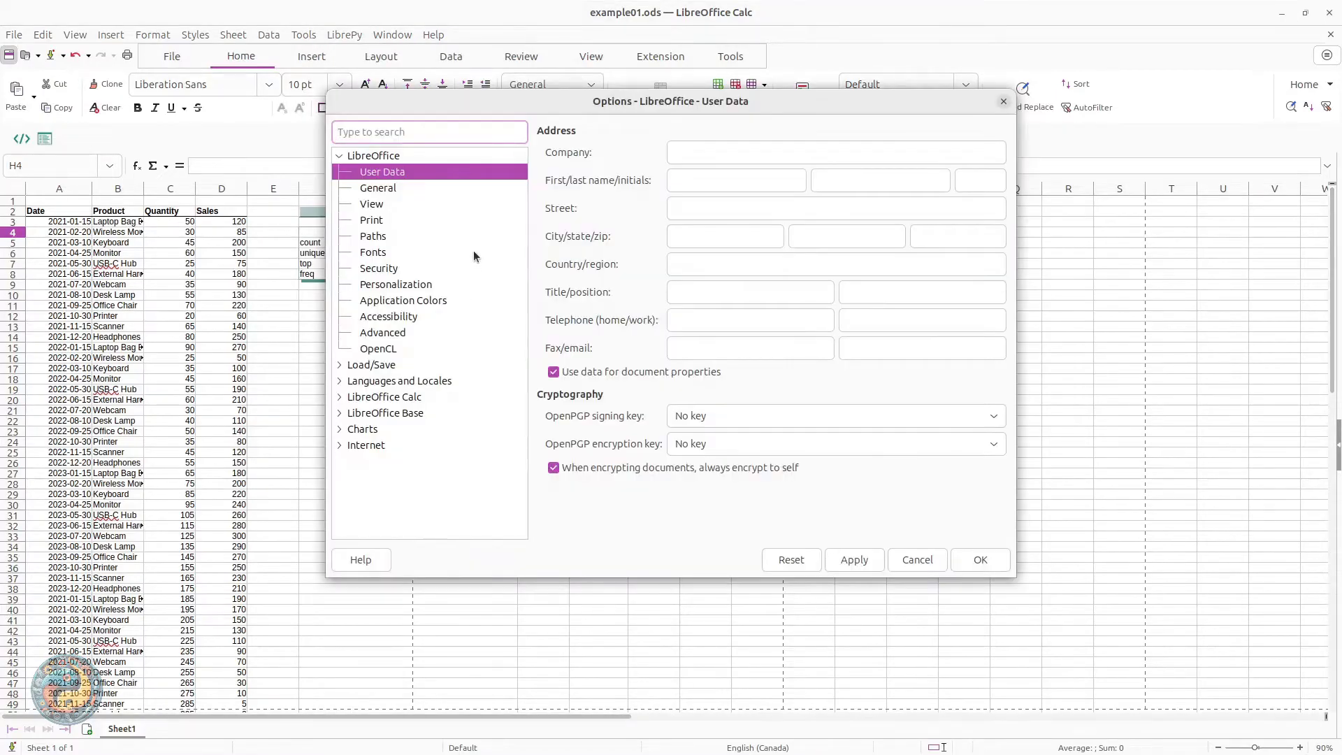
click(383, 270)
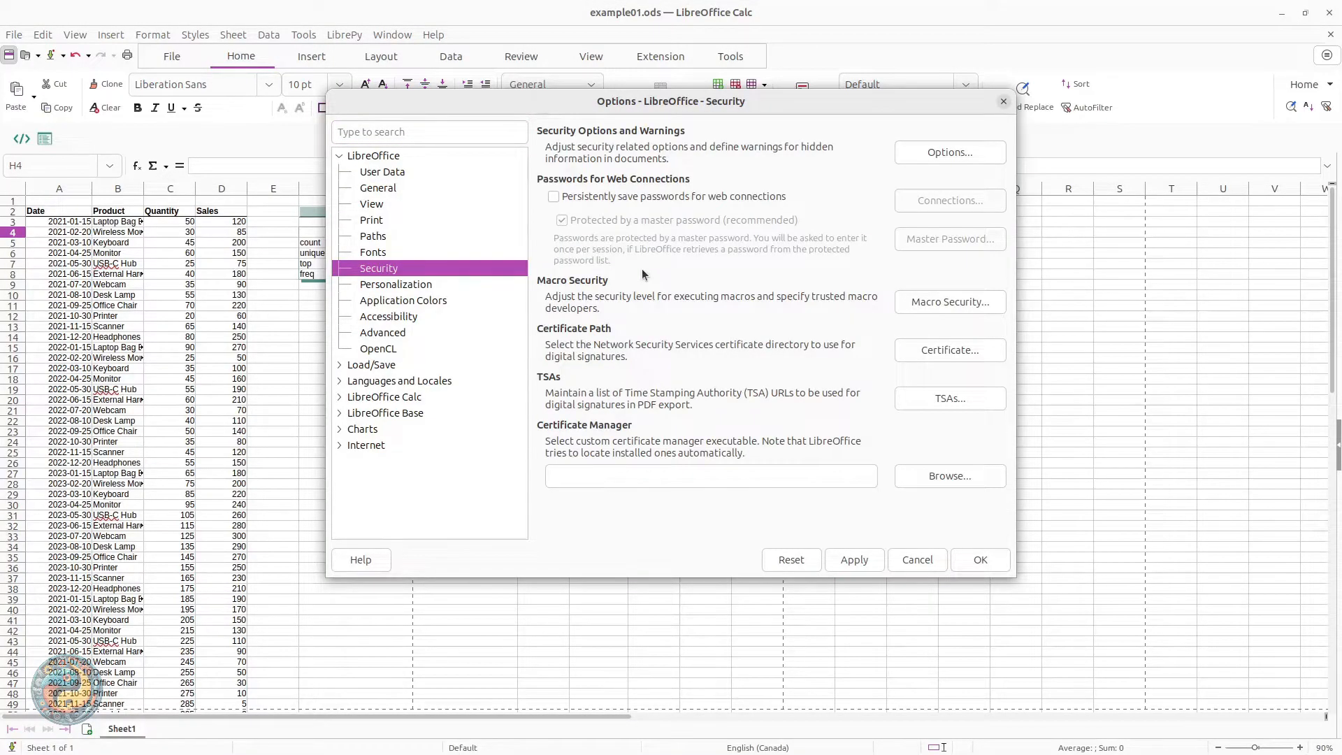
click(952, 301)
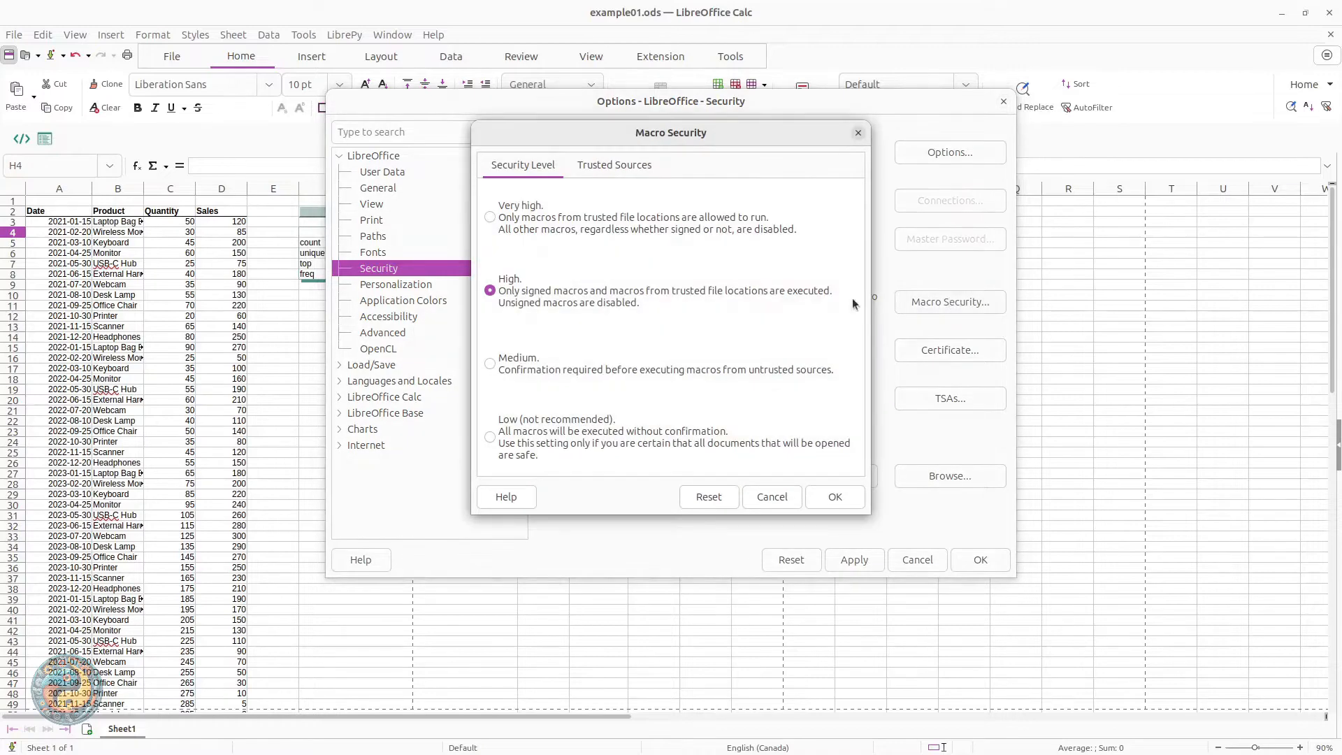
click(531, 360)
click(848, 498)
click(986, 559)
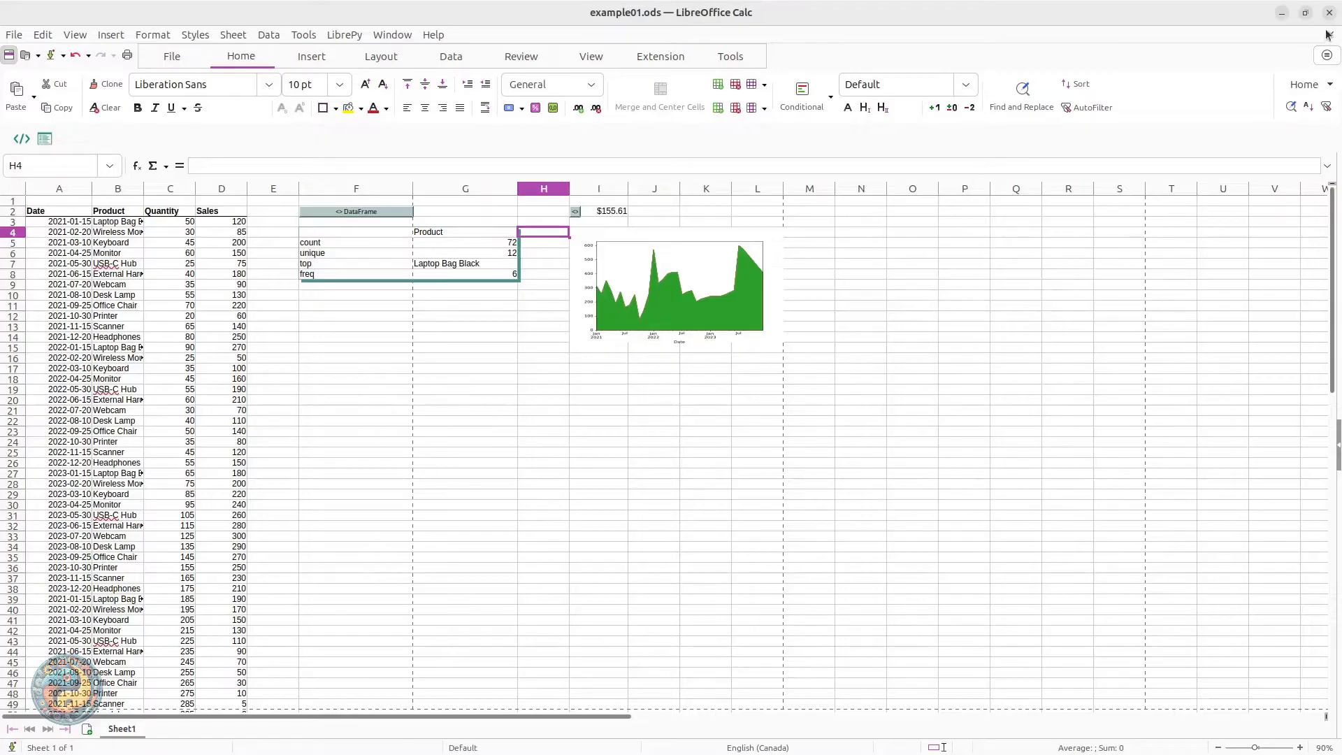
Close example01 and the untitled spreadsheet without saving, and reopen example01 with macros enabled
click(518, 313)
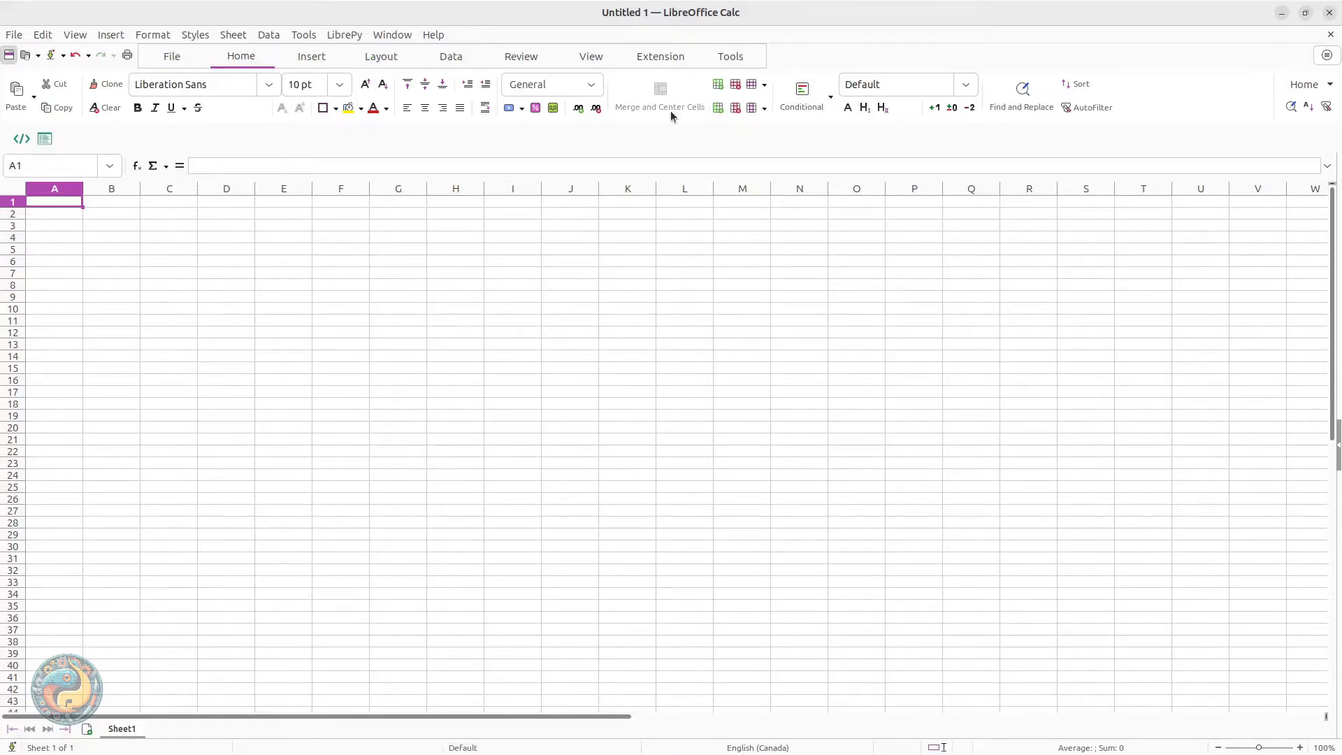
click(1330, 34)
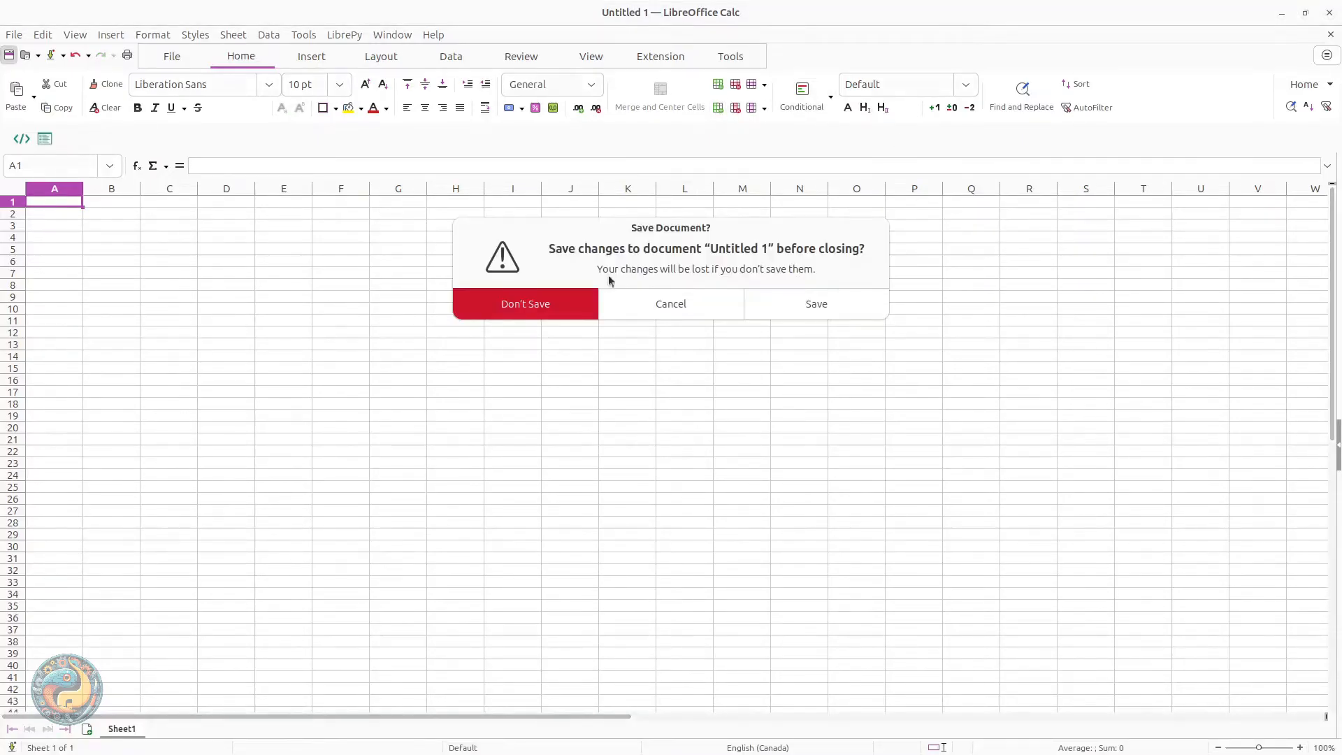
click(521, 306)
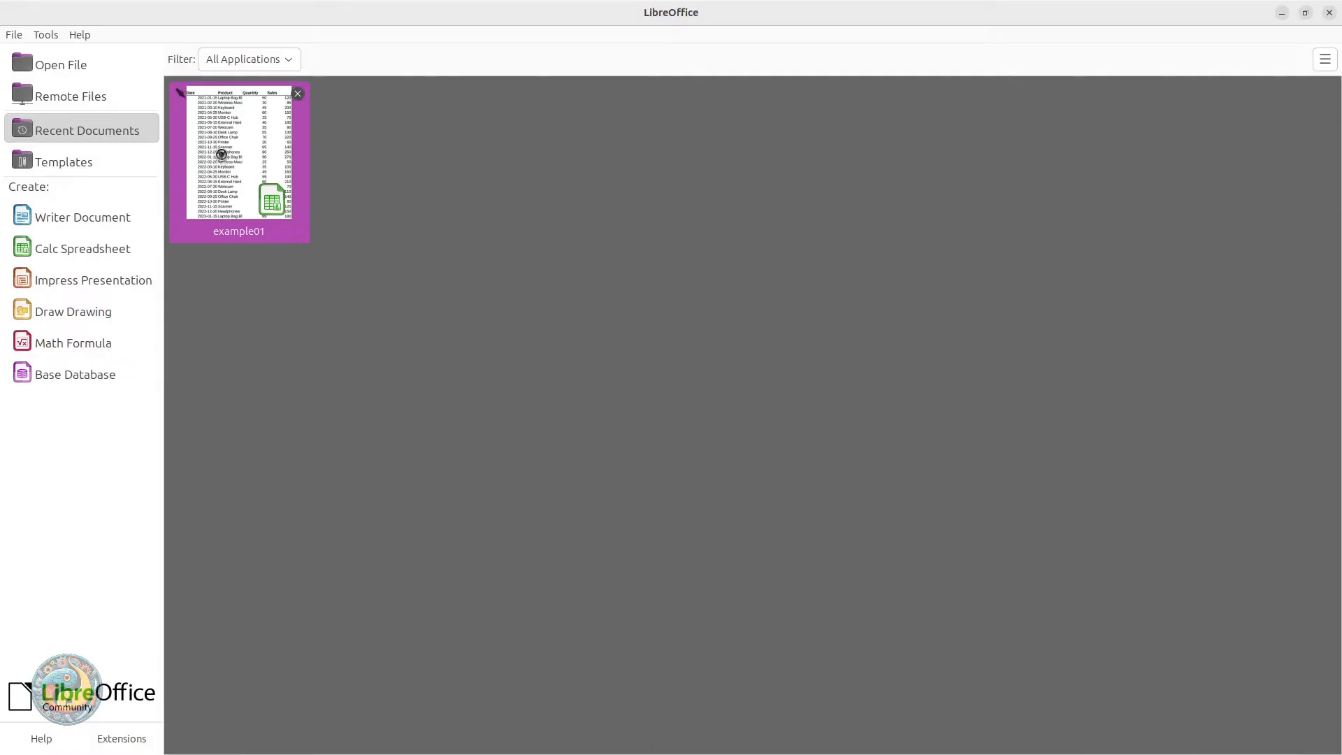
click(221, 155)
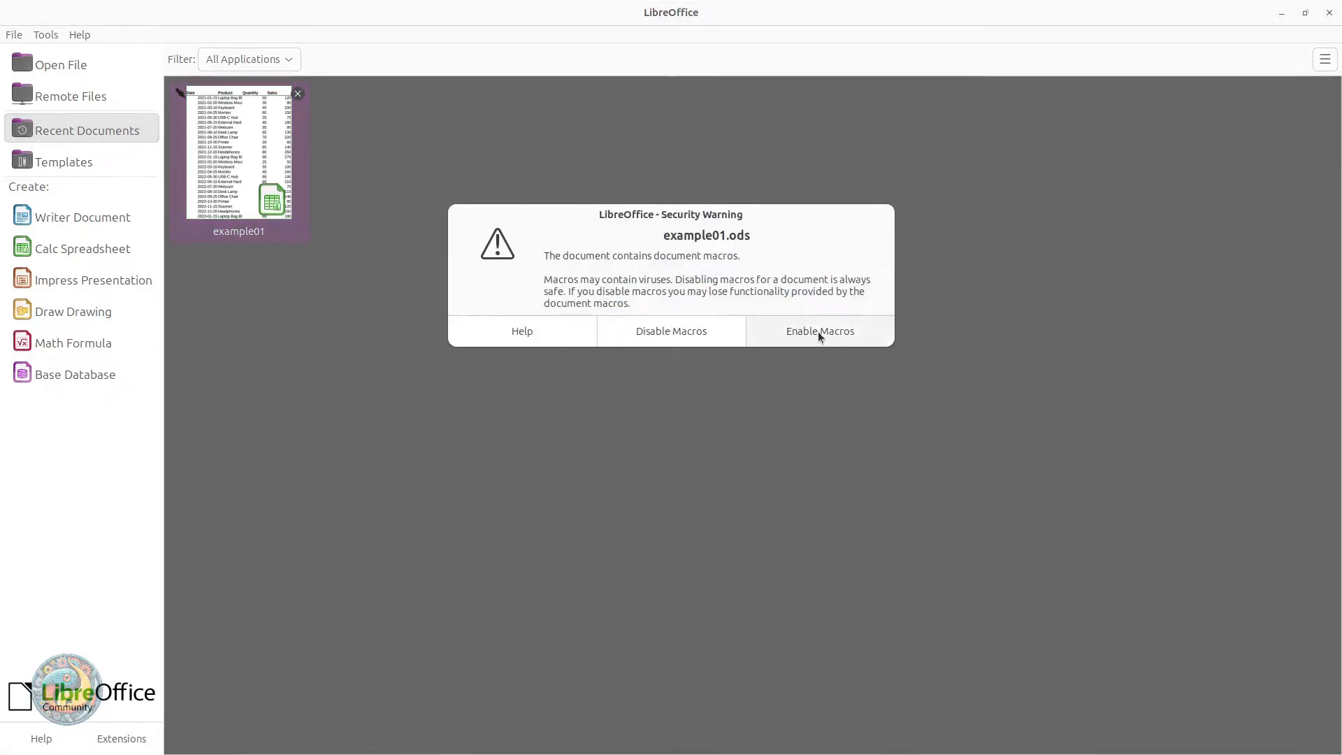
click(818, 331)
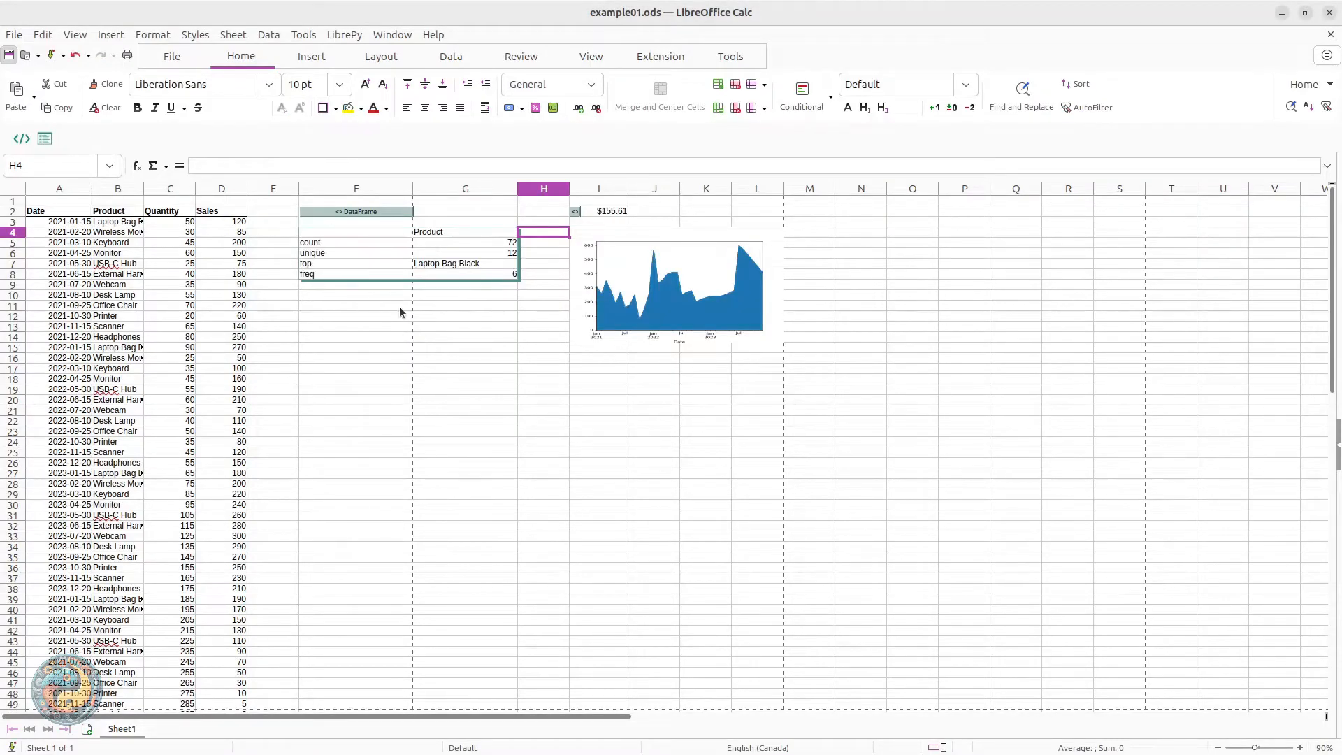
Open the Python code of the DataFrame cell in example01
click(373, 211)
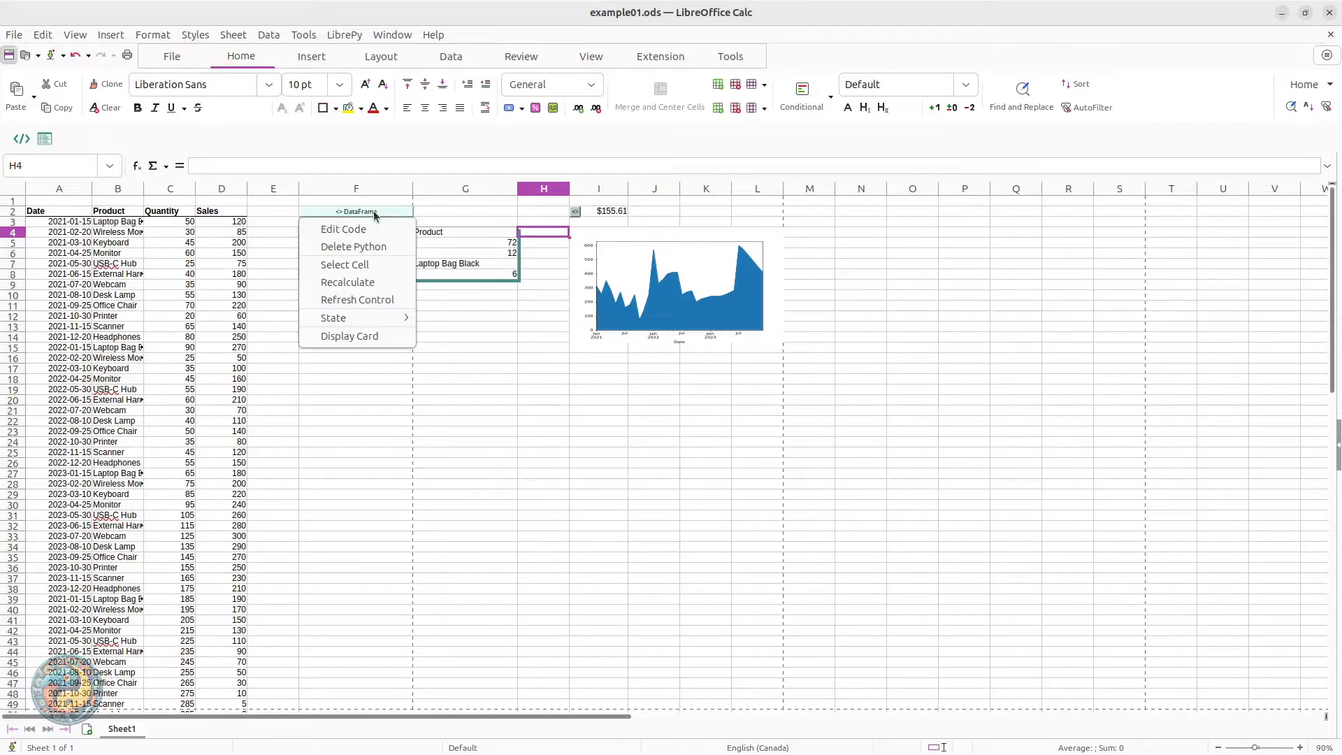
click(350, 229)
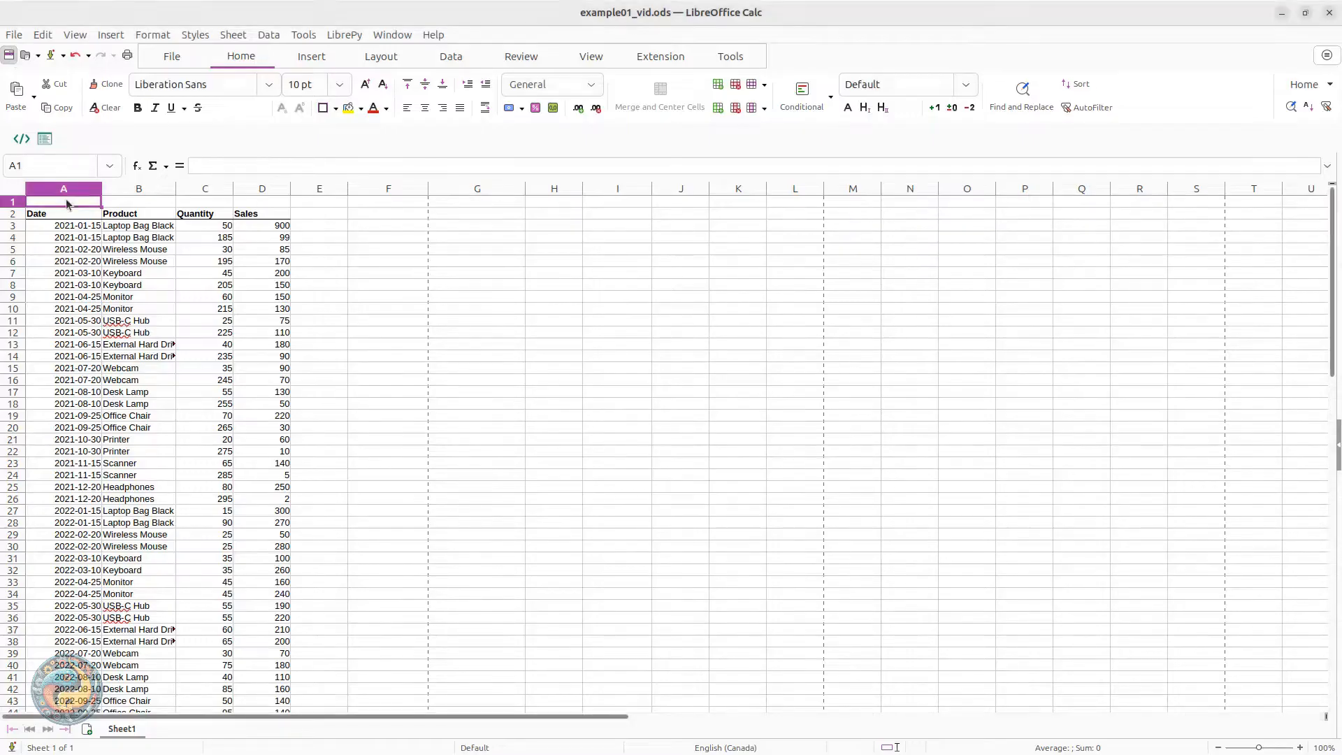
Hide the menu bar, show it again, and look up the toolbar display options
click(10, 56)
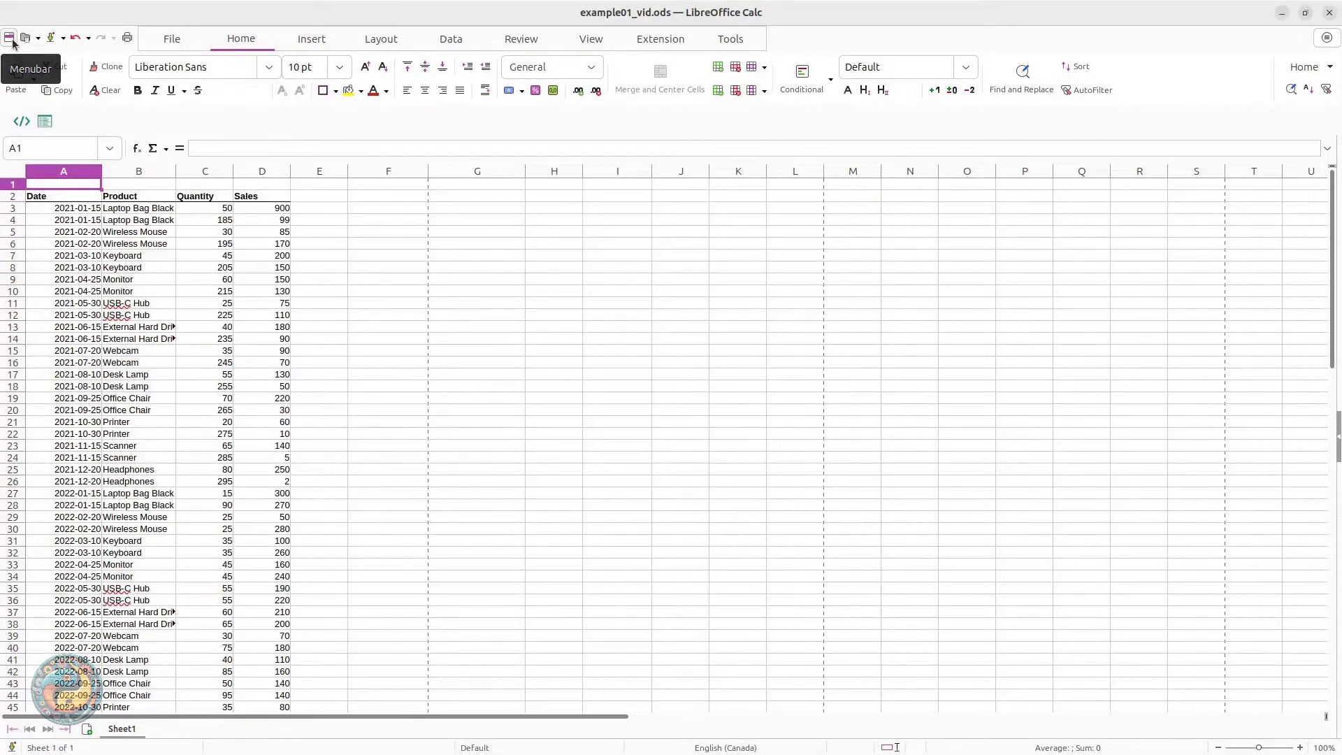
click(10, 38)
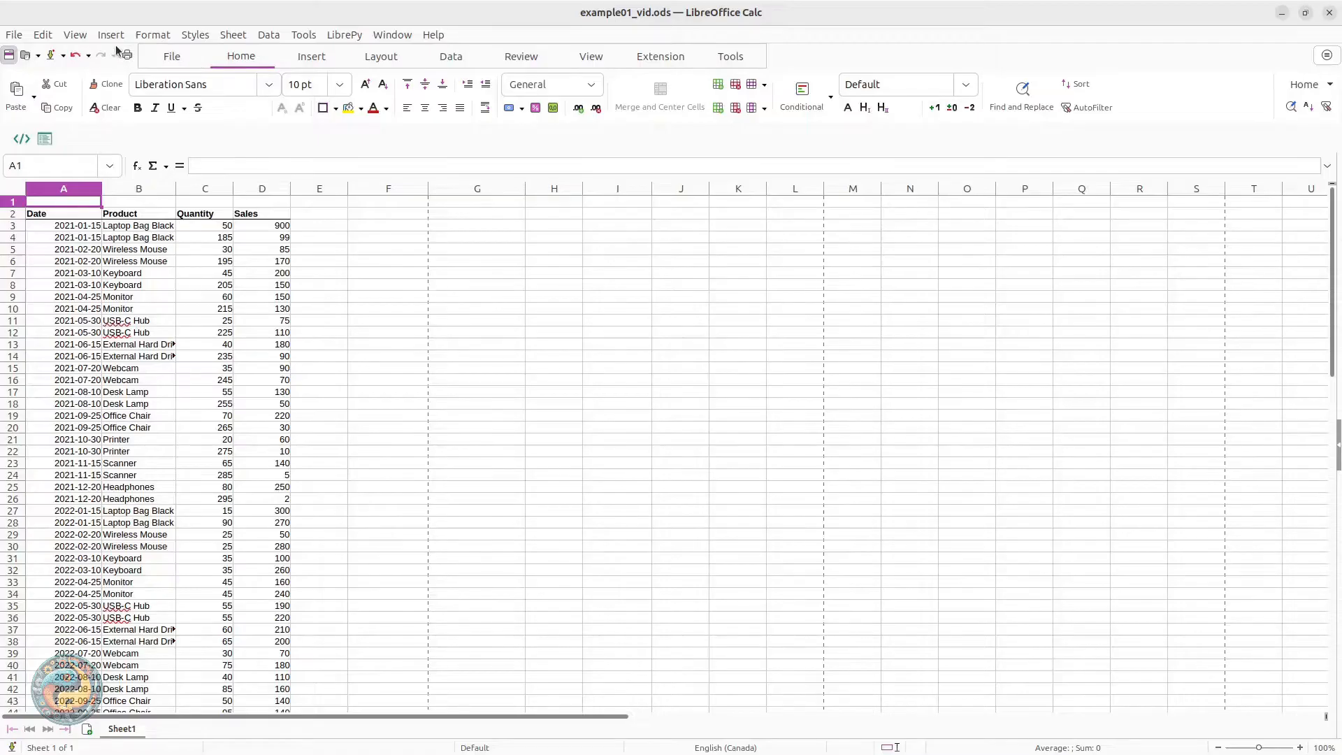
click(75, 38)
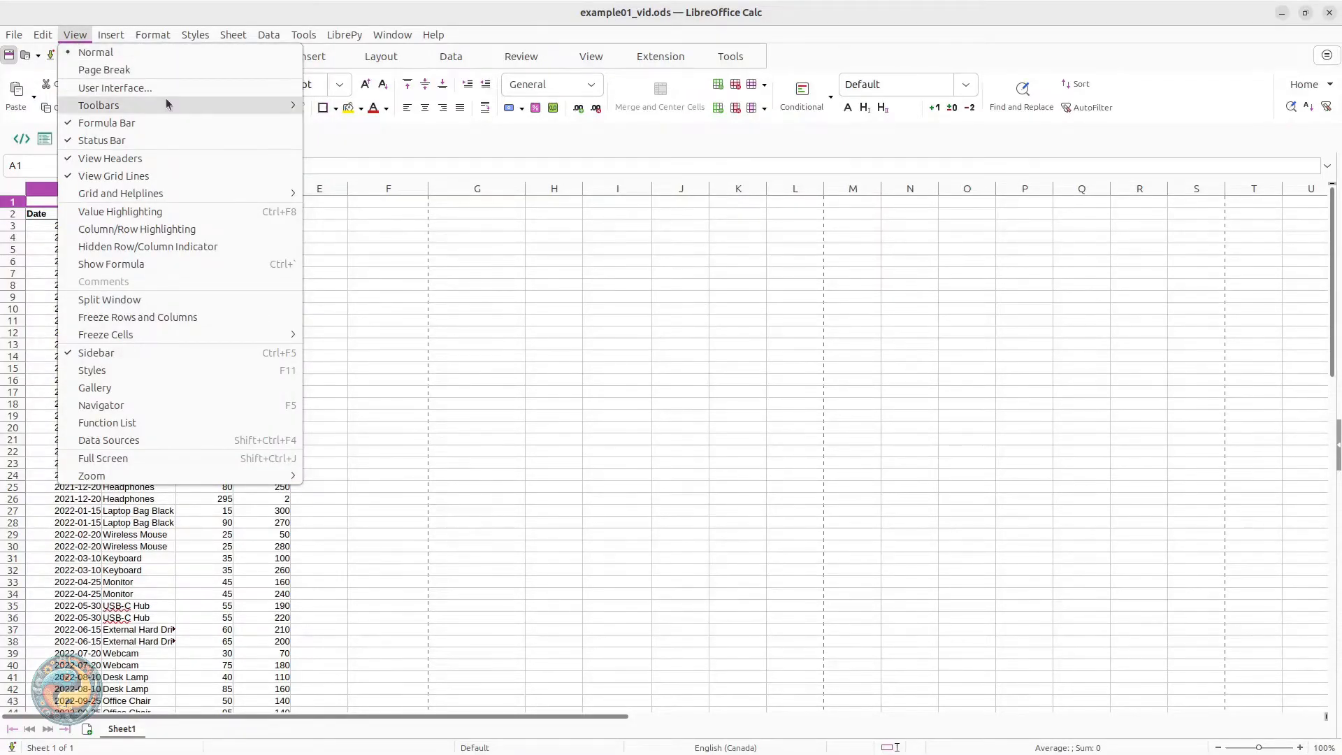
mouse_move(166, 105)
key(Escape)
key(Escape)
Insert a Python formula into cell F2 of example01_vid
click(375, 215)
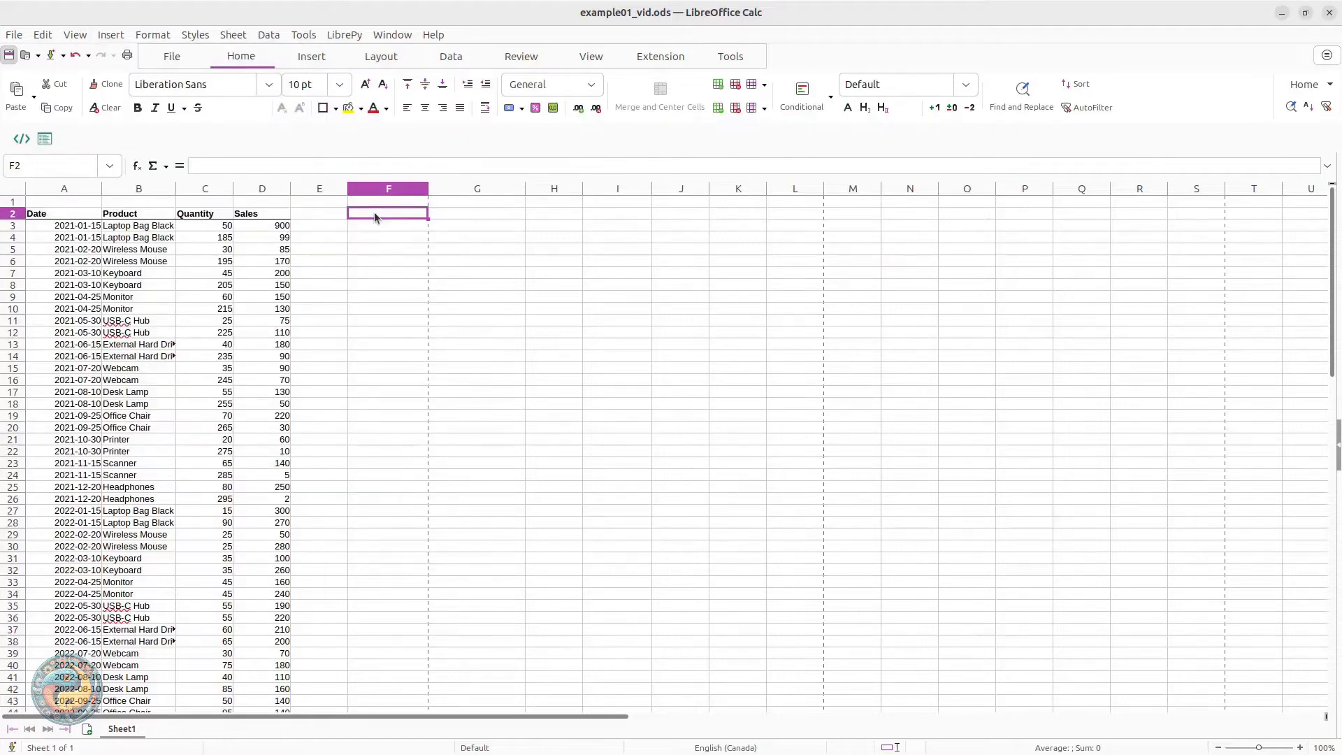
click(21, 140)
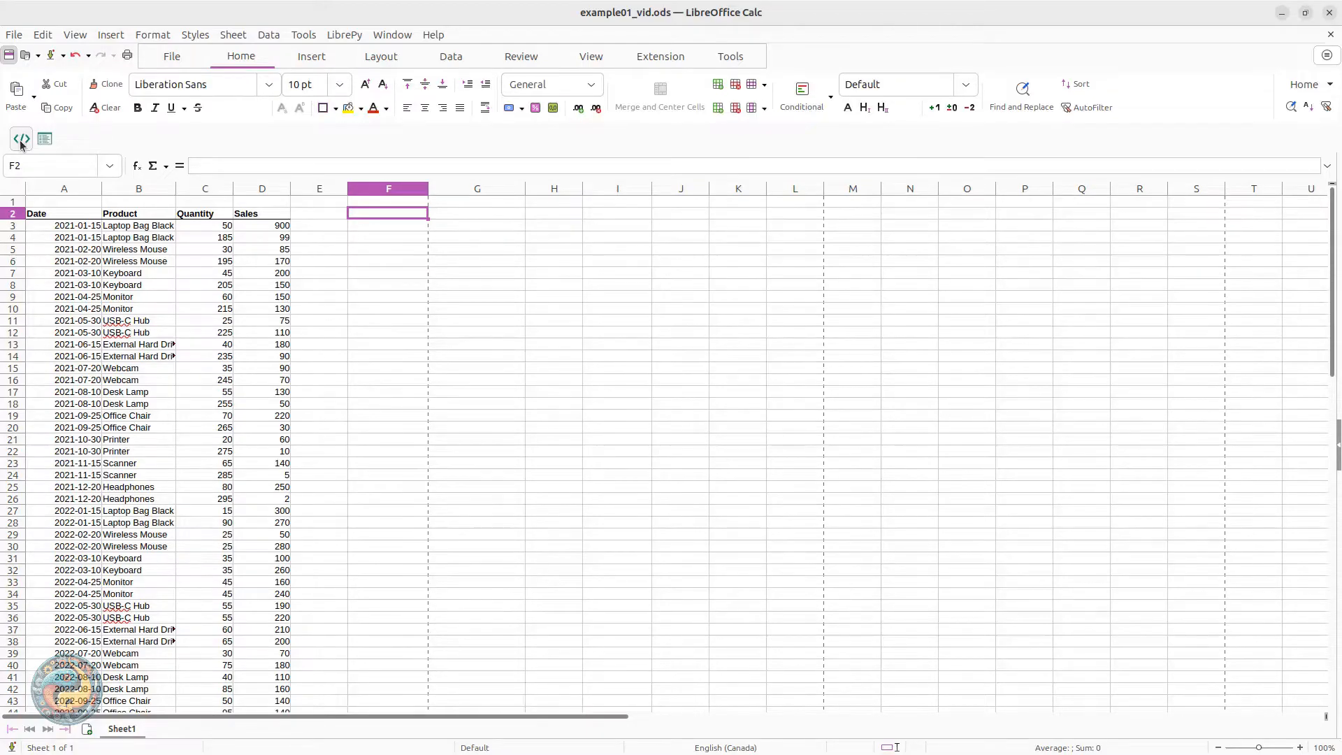
click(21, 140)
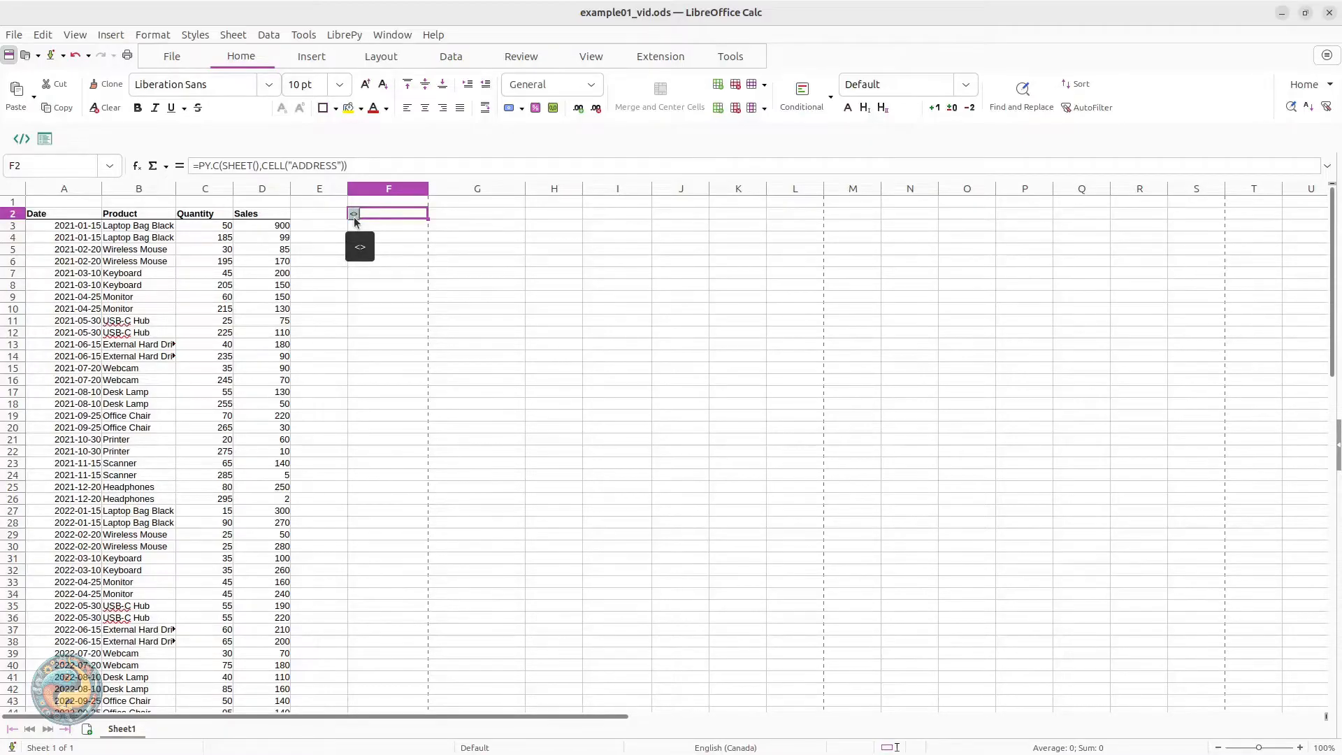
View the Python commands available for cell F2, open its code editor, and close it without changes
click(355, 219)
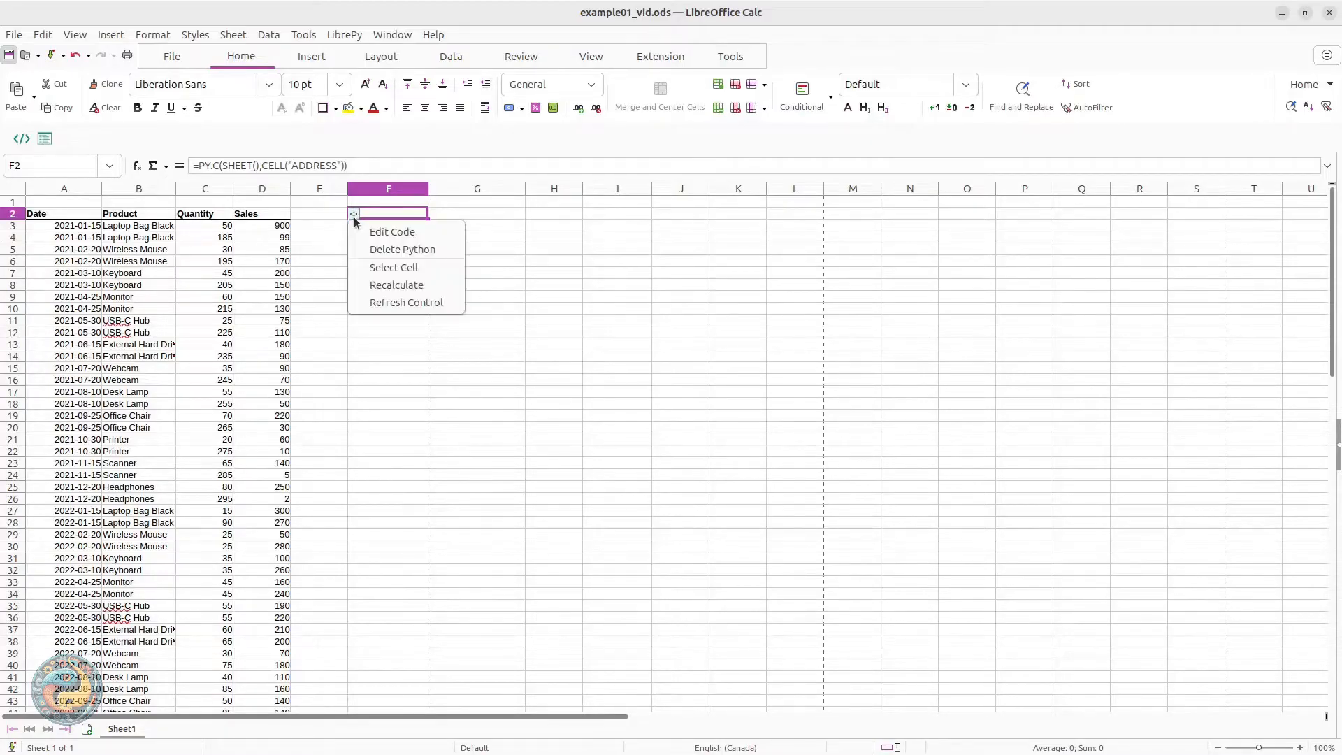
click(422, 221)
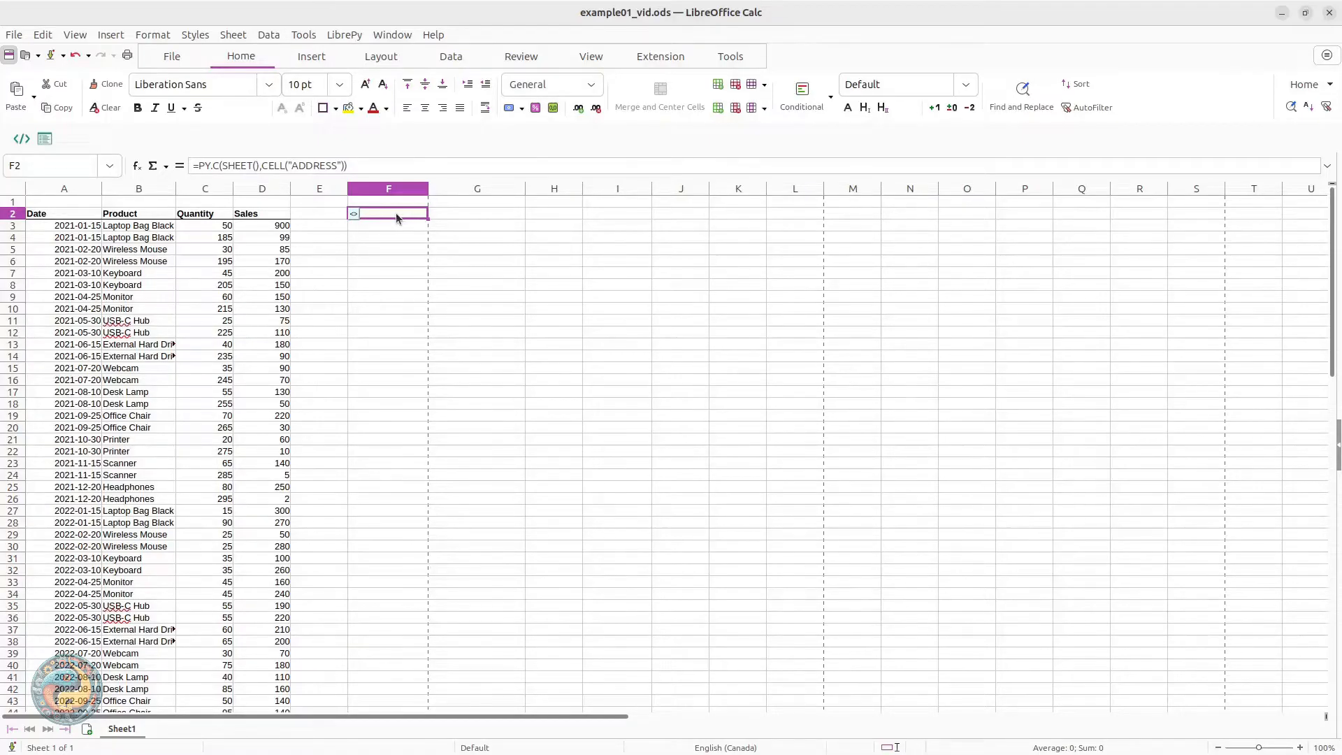
right_click(396, 217)
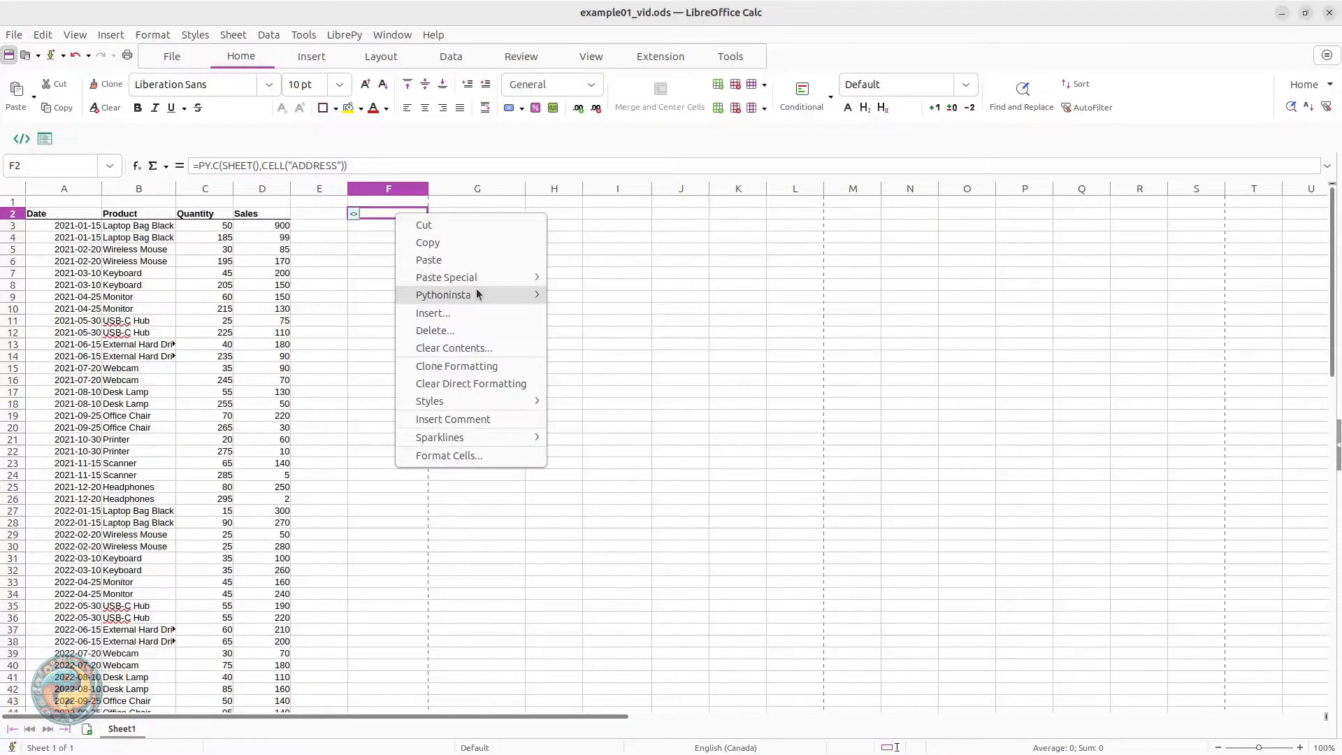
mouse_move(478, 294)
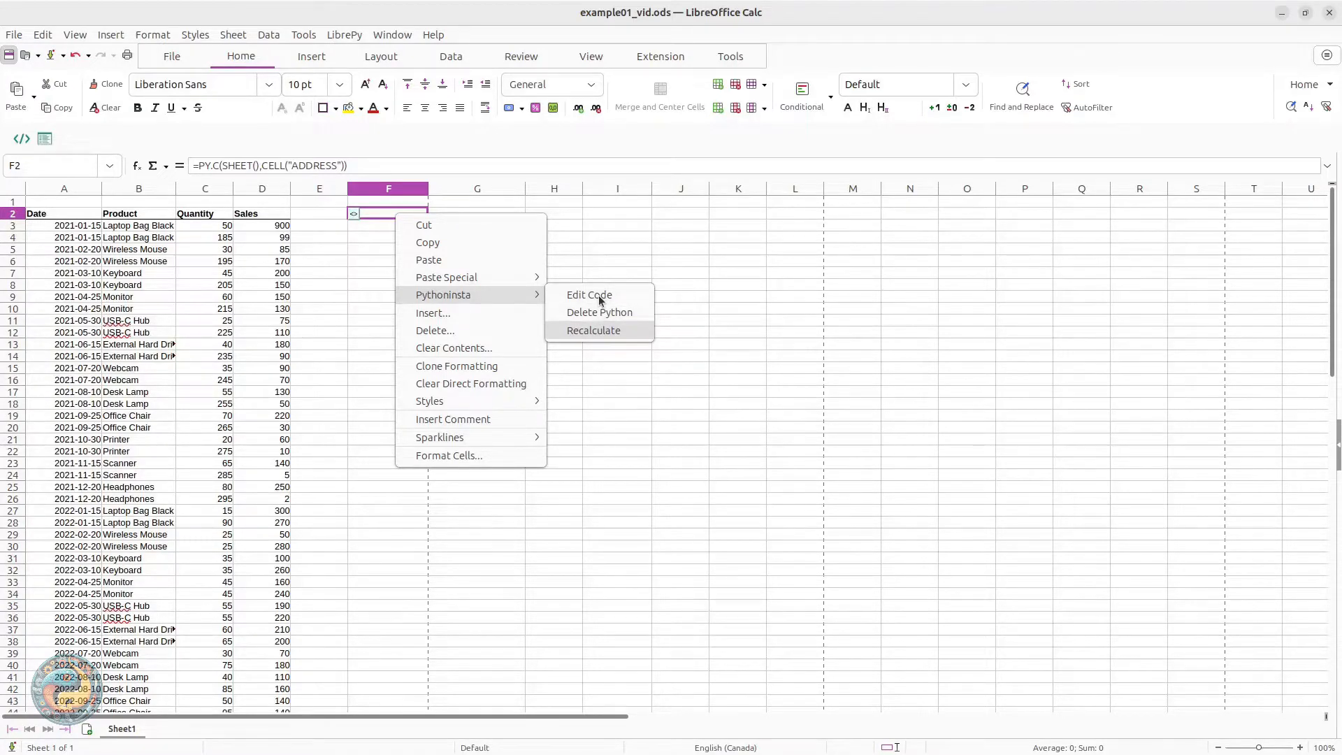
click(598, 295)
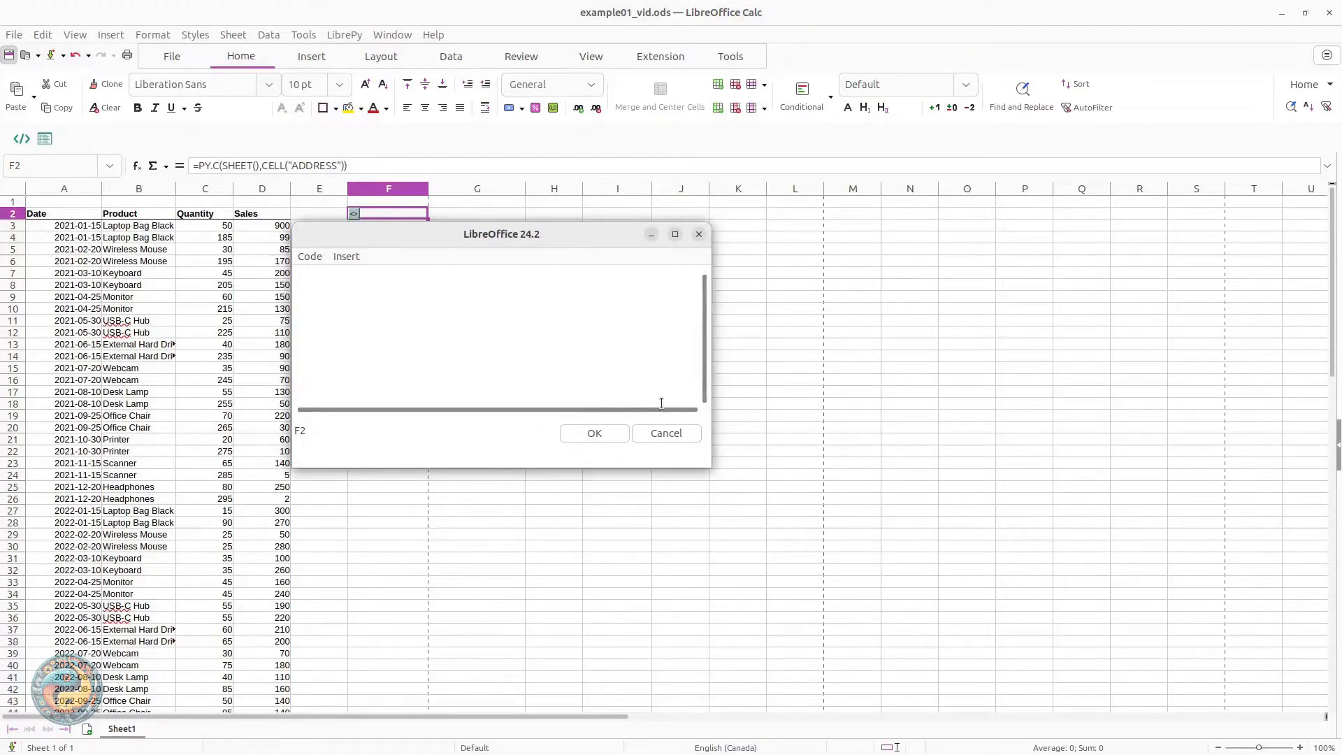
click(666, 433)
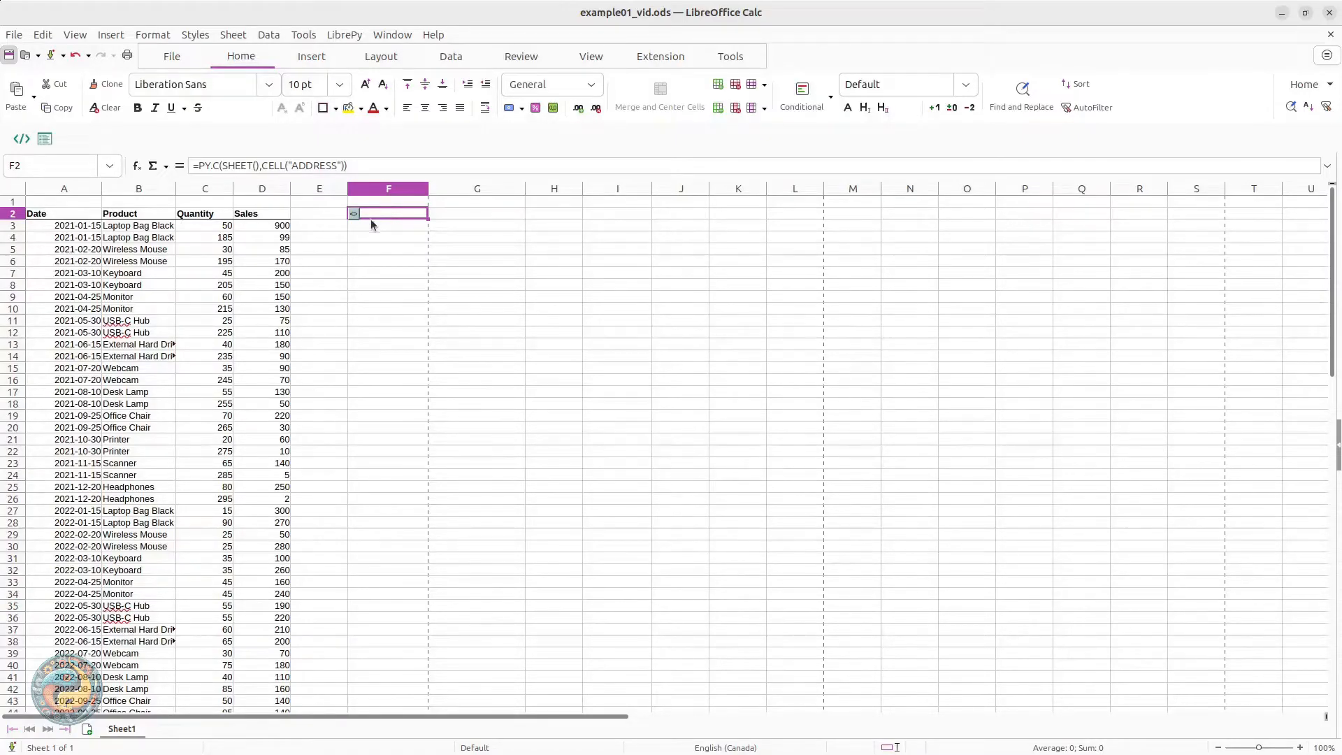
Insert an LP function for range A2:D74 with headers=True as cell F2's Python code and accept it
click(354, 214)
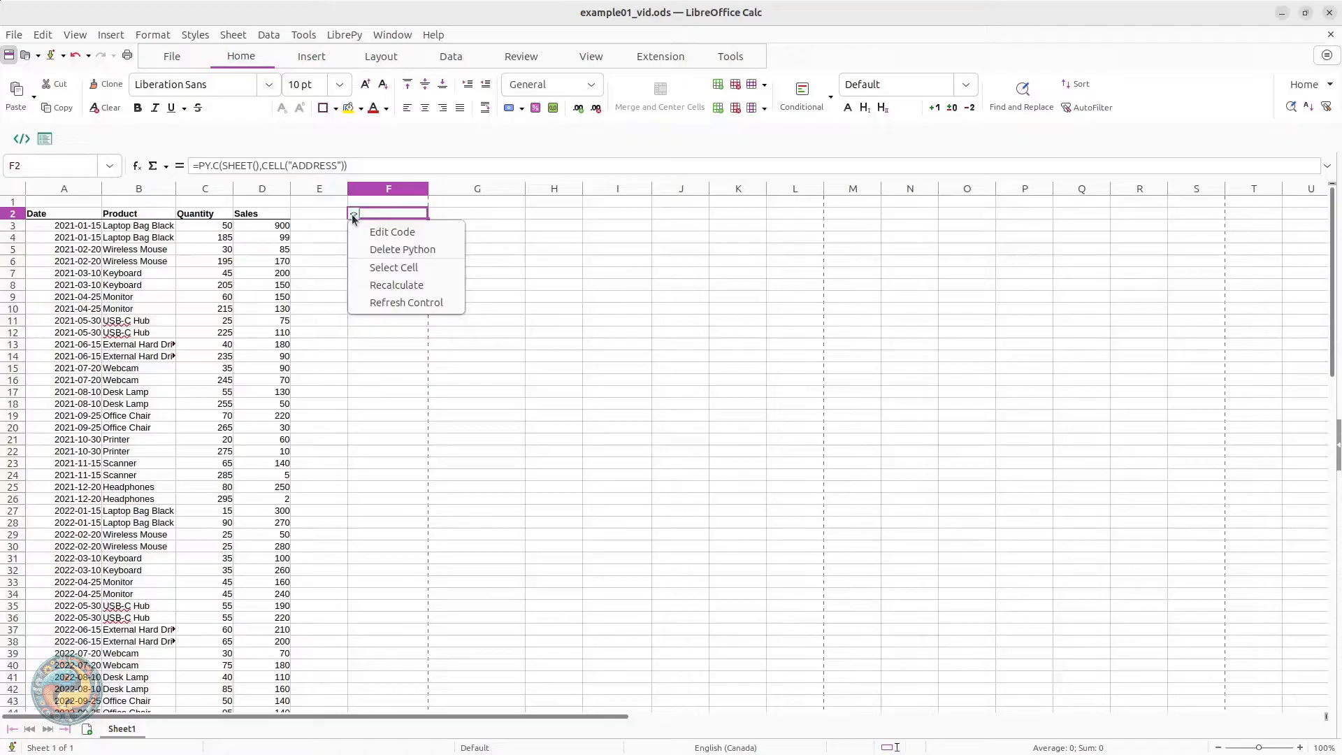
click(383, 234)
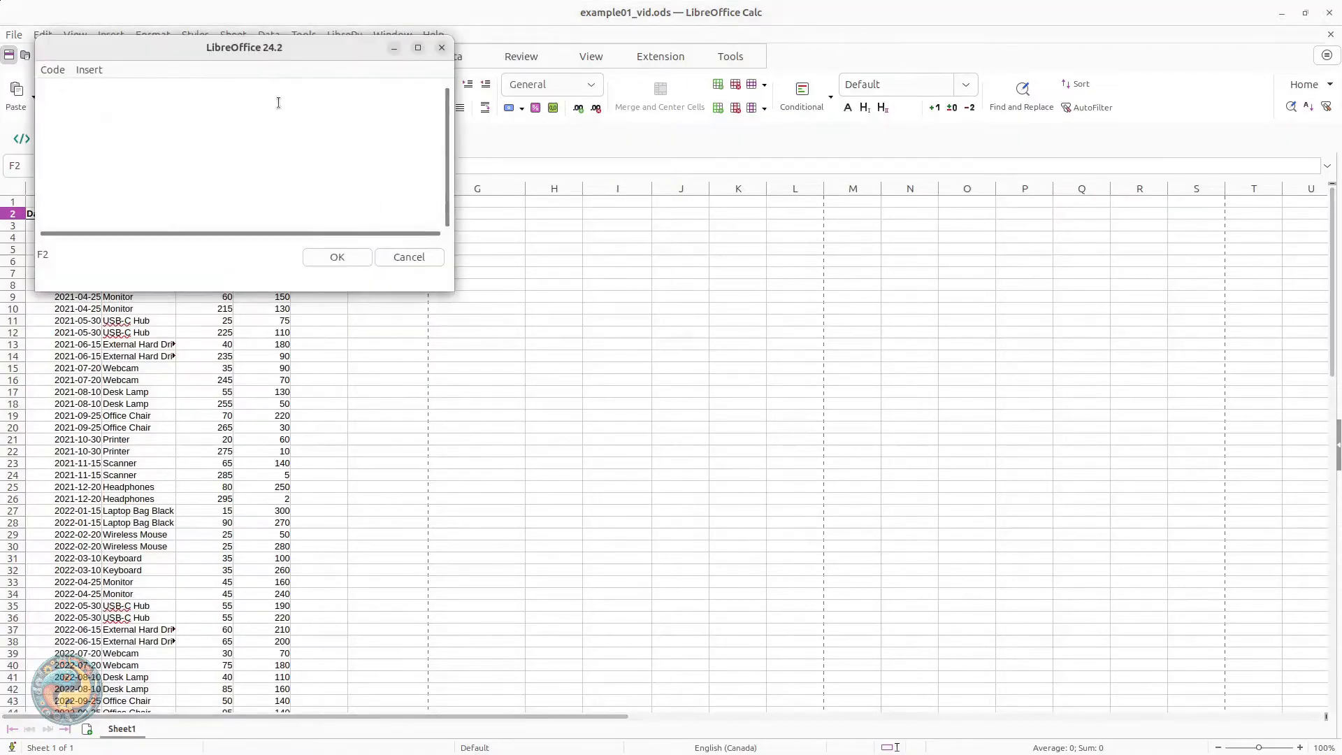
drag(233, 51, 510, 267)
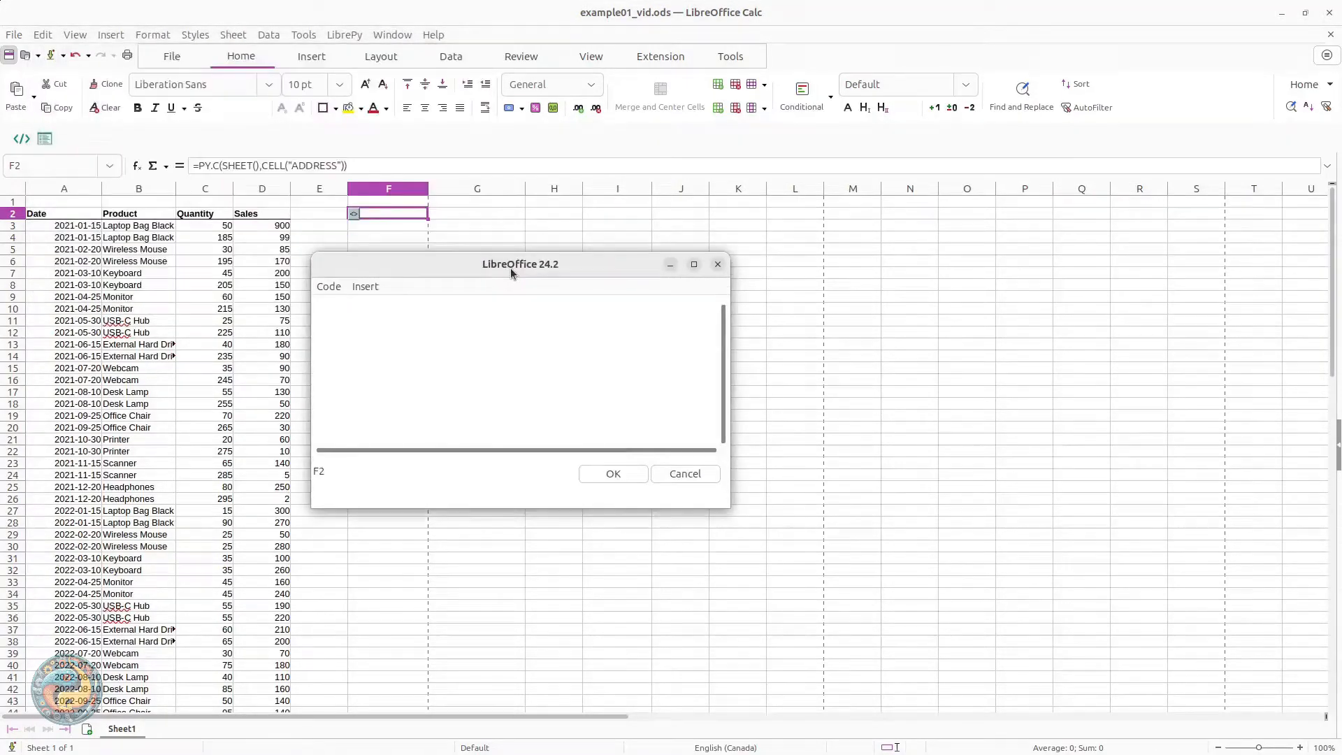
click(364, 286)
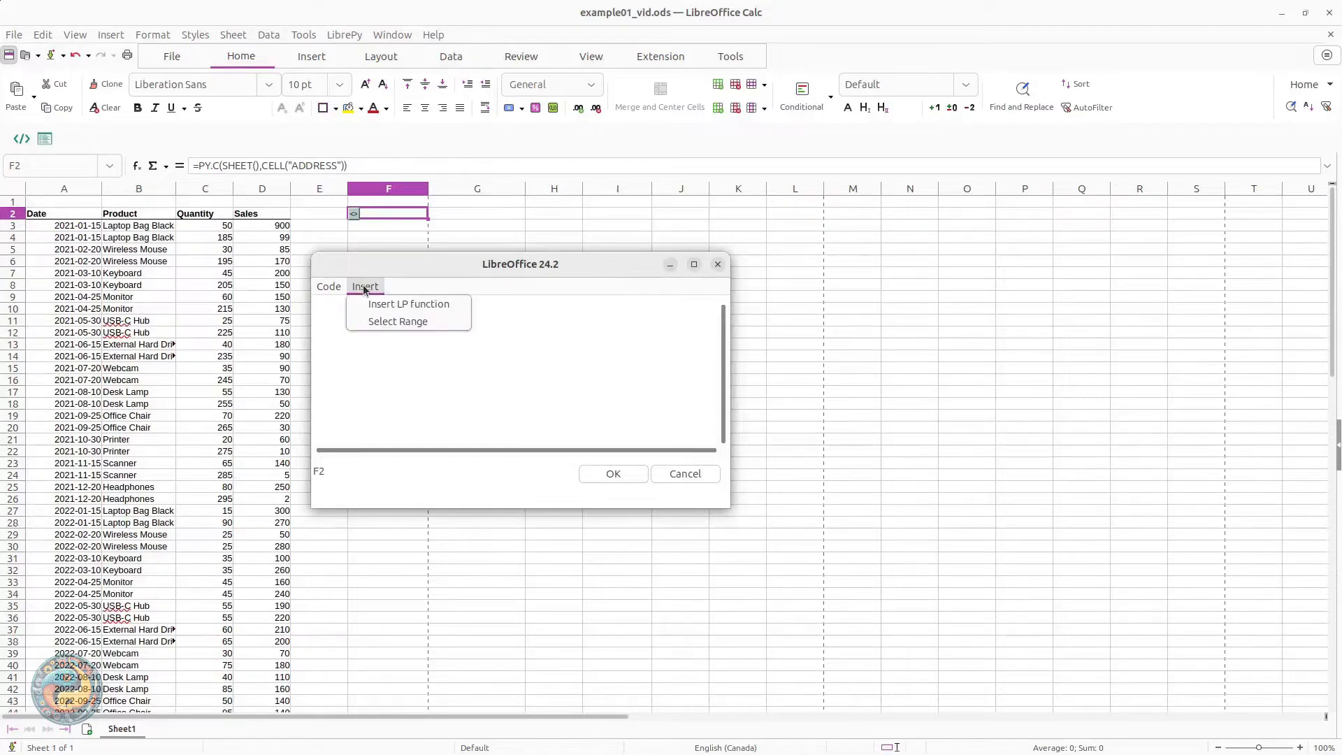
click(444, 305)
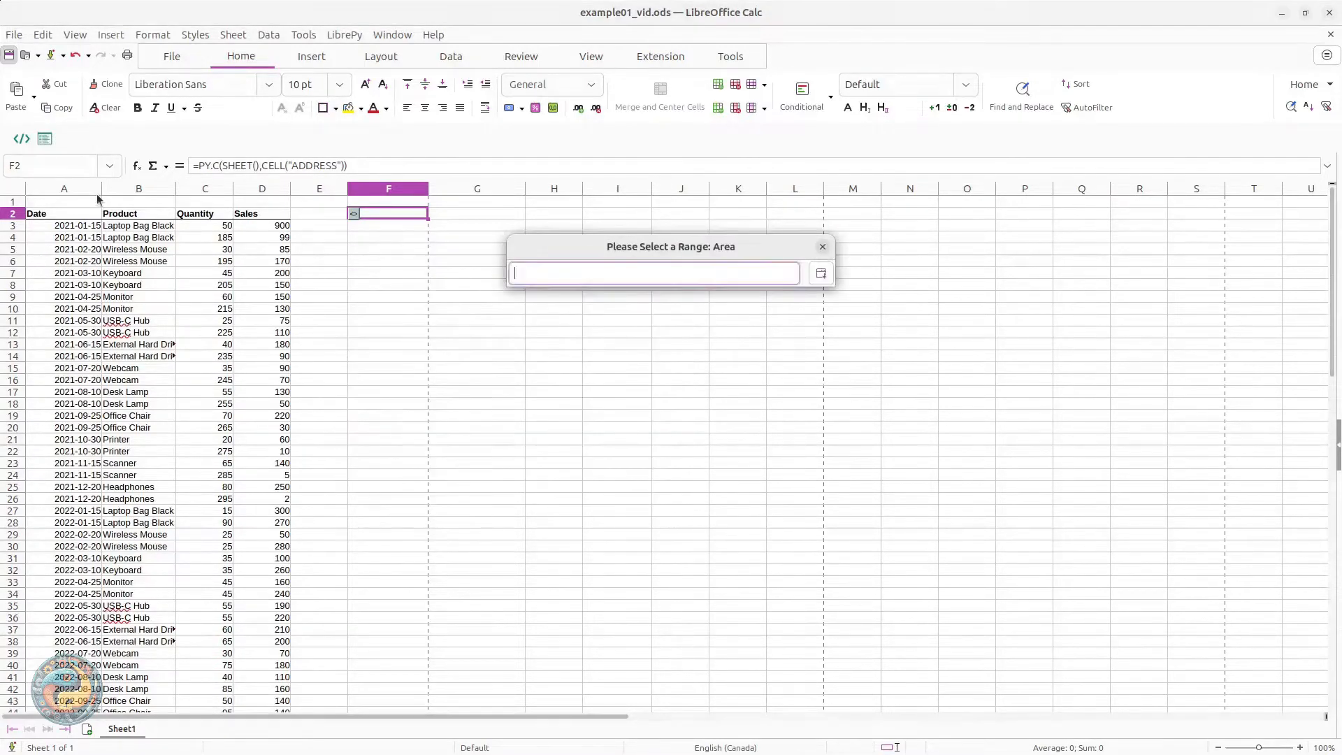
drag(49, 218, 252, 286)
key(ctrl+shift+Down)
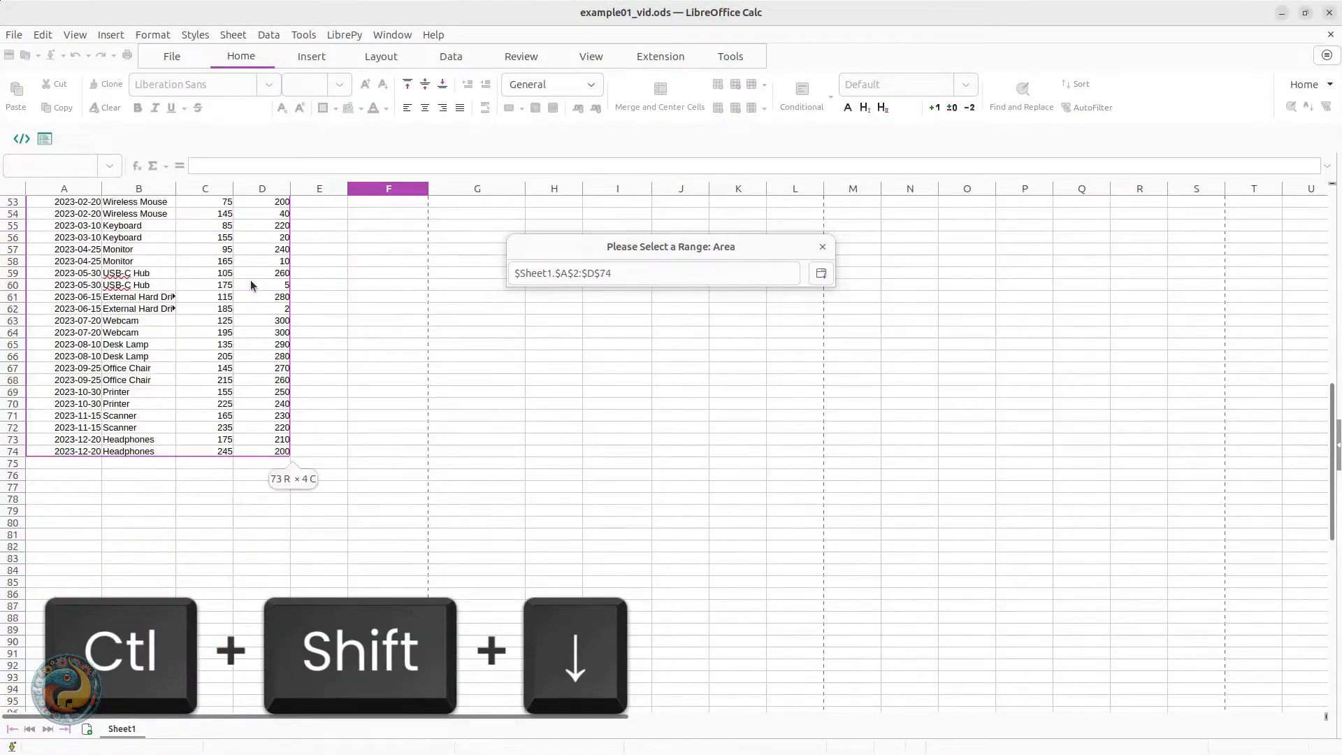
click(822, 274)
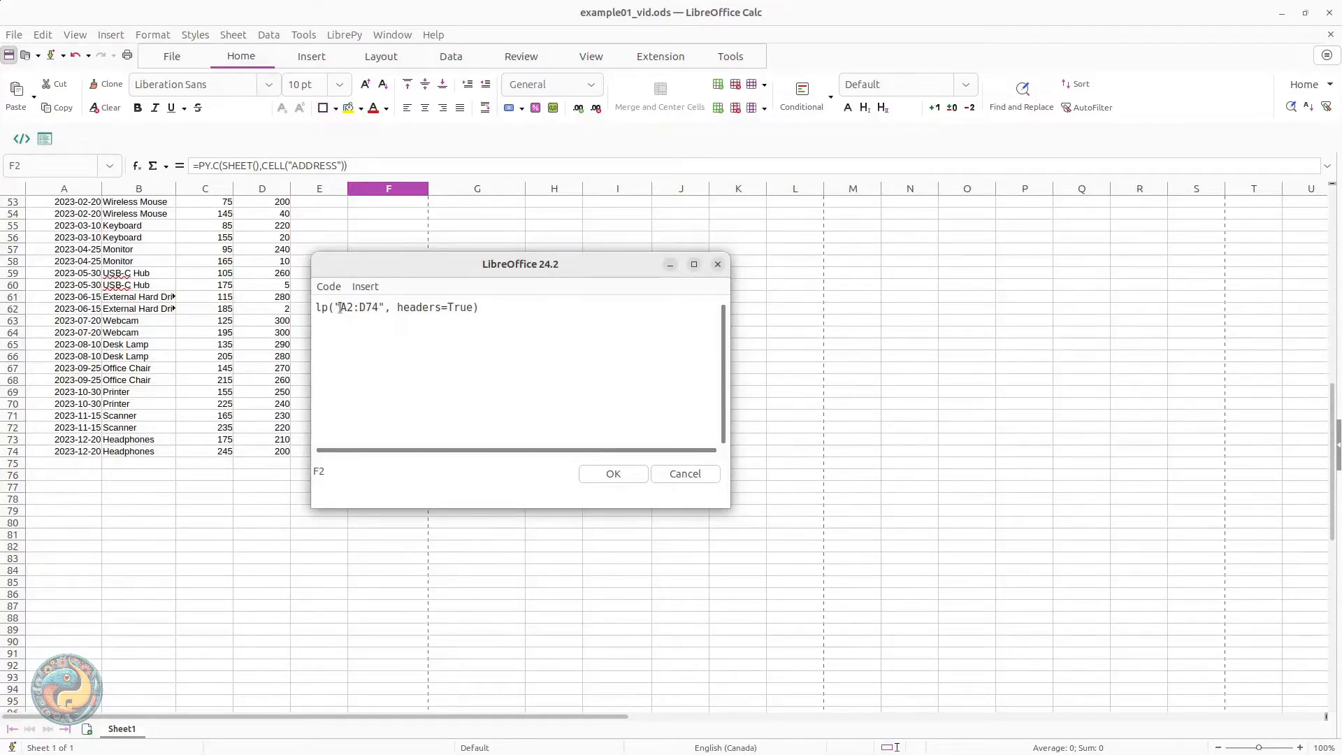
drag(342, 308, 383, 312)
drag(399, 308, 314, 307)
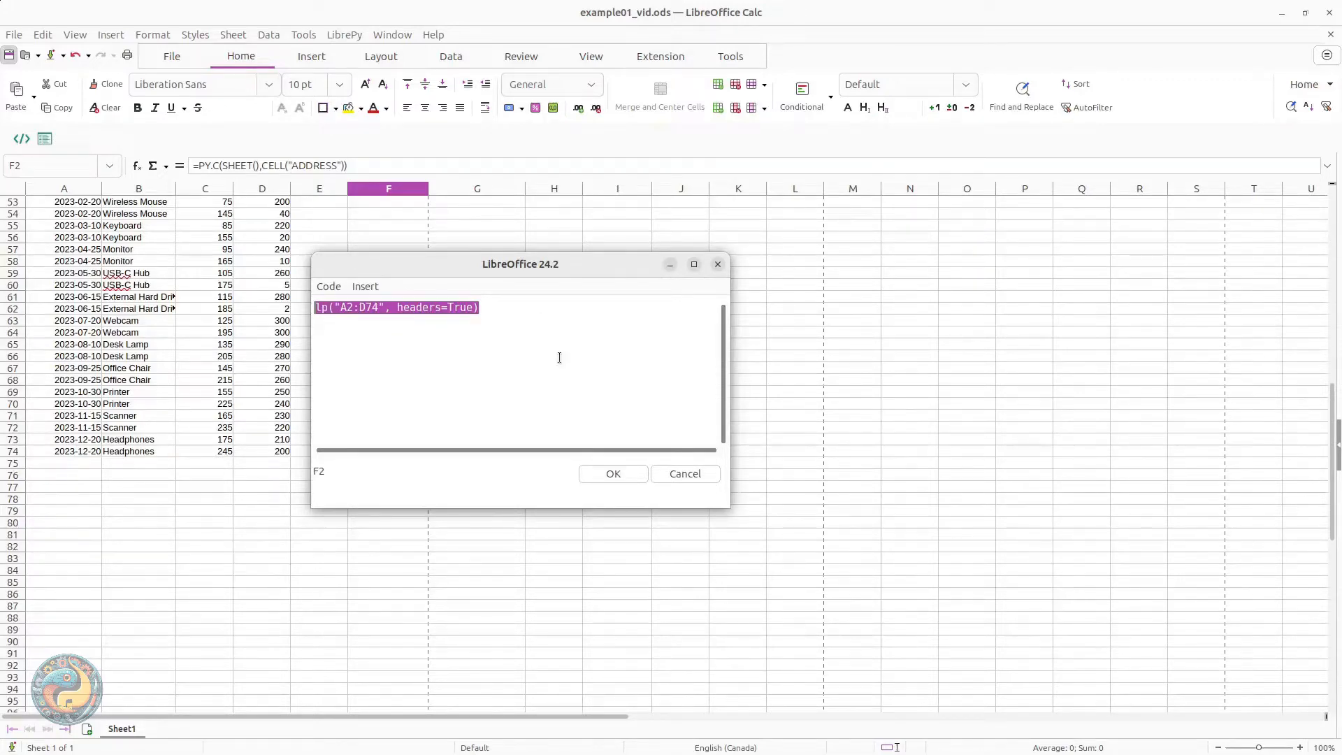
click(559, 357)
click(613, 473)
scroll(613, 379, up, 11)
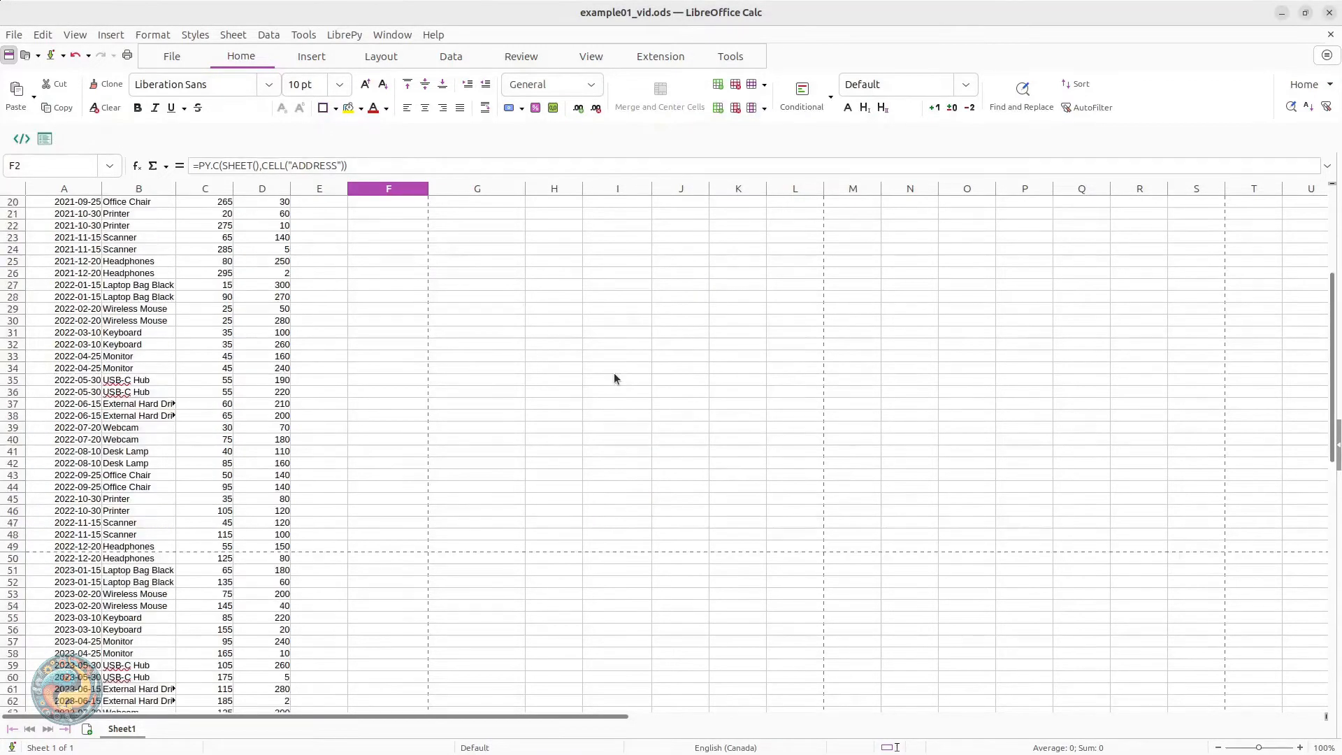
scroll(614, 374, up, 6)
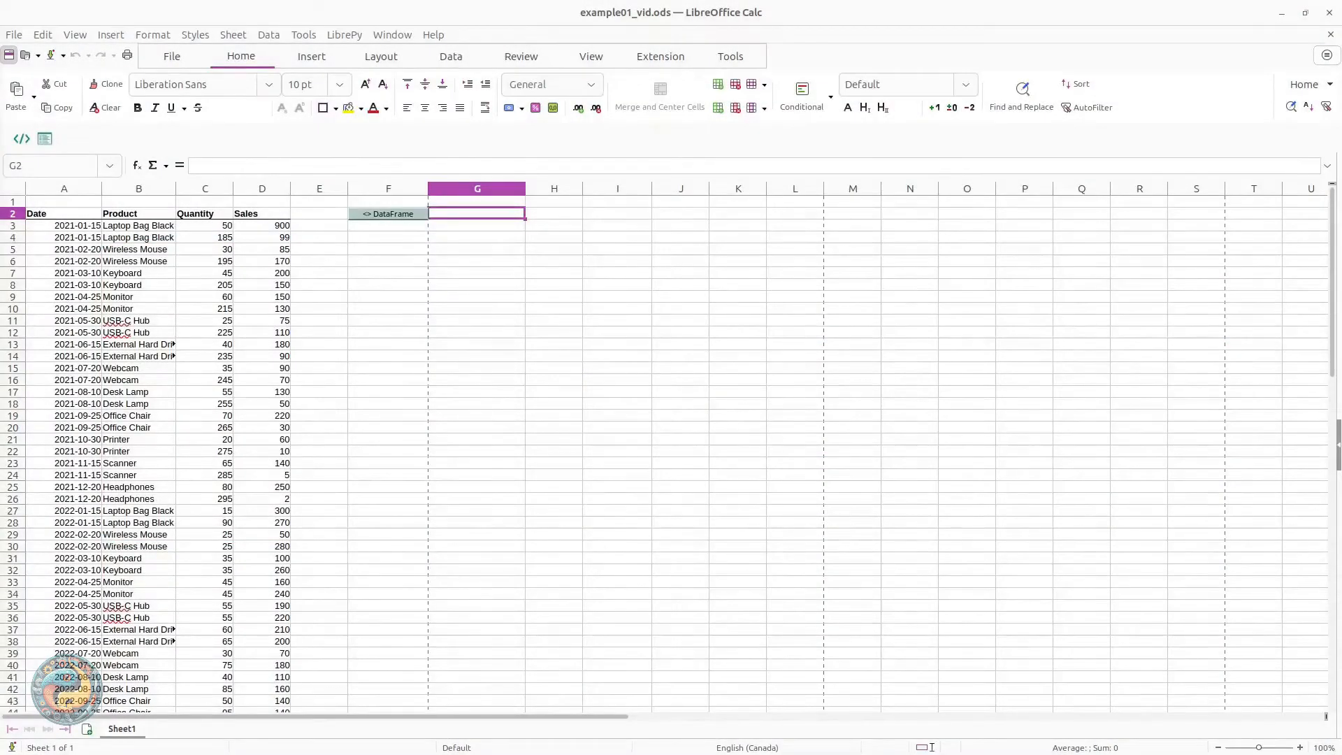
Display the DataFrame in cell F2 as an array and look through its rows
click(374, 216)
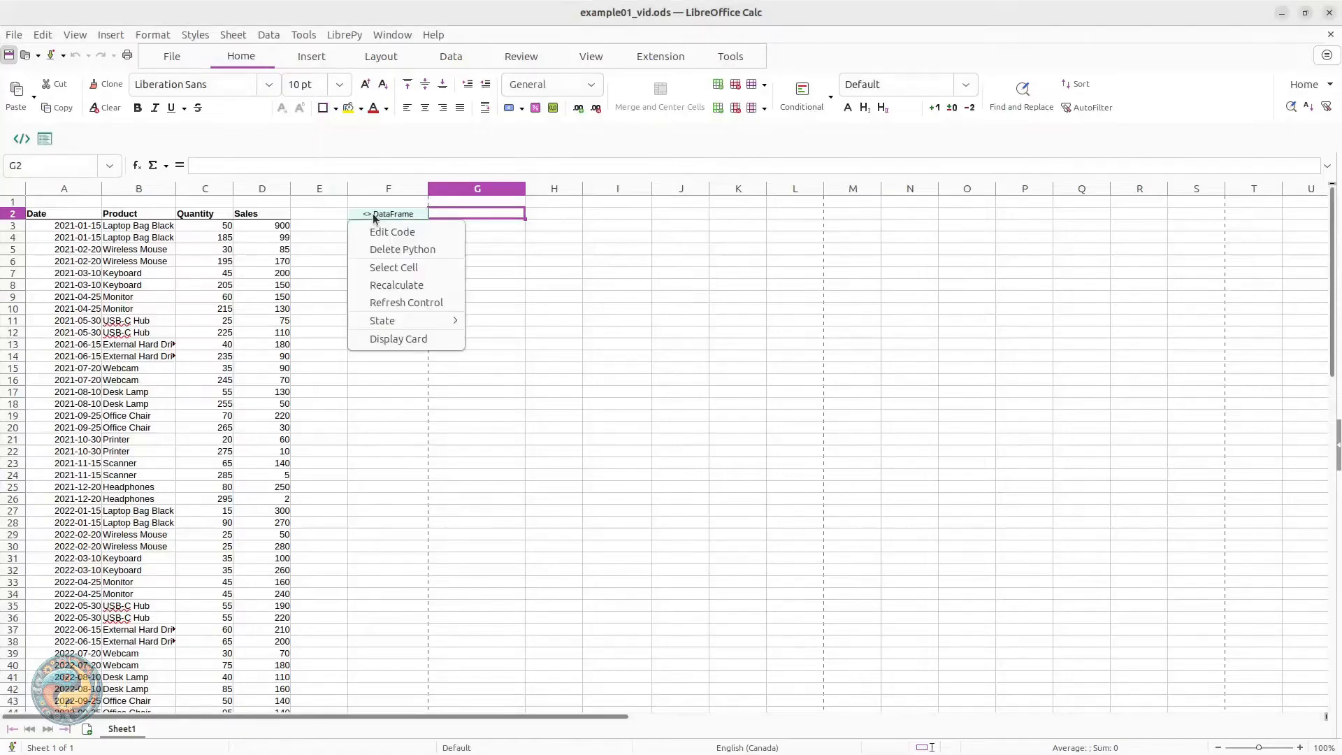
mouse_move(413, 322)
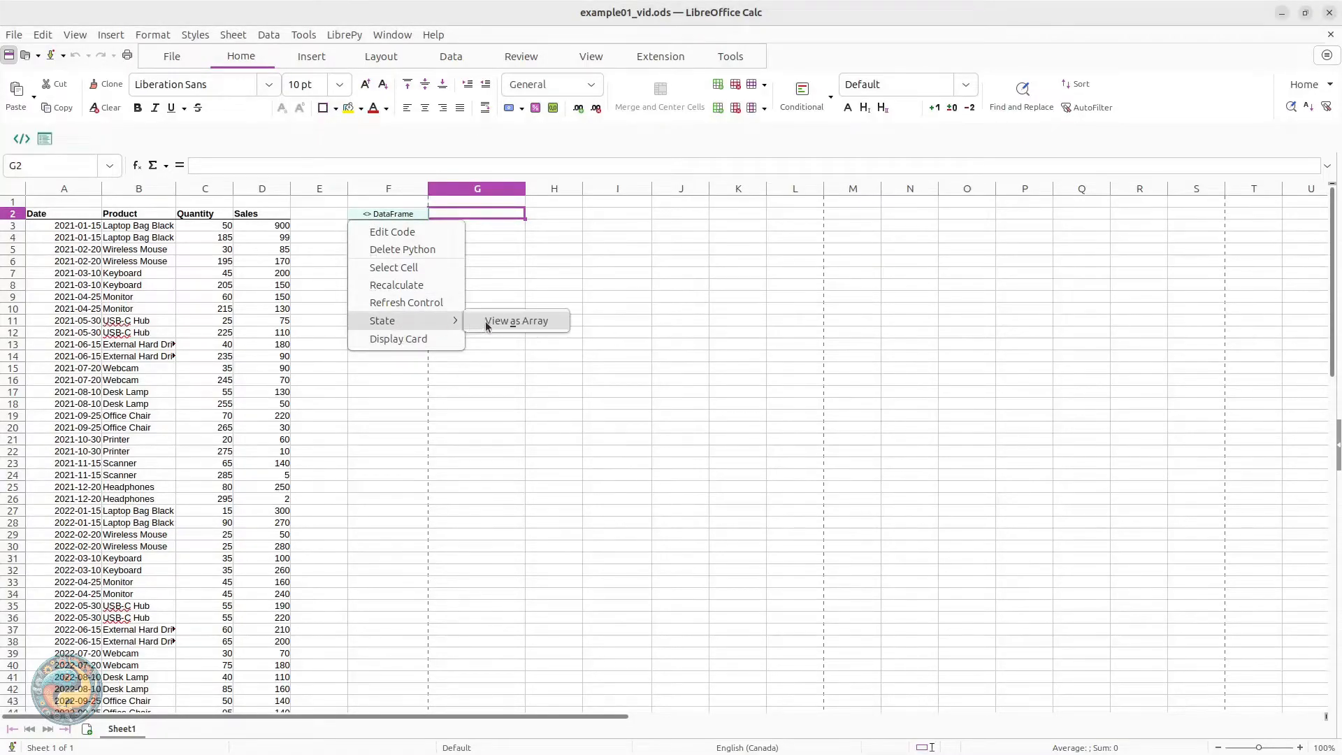
click(516, 321)
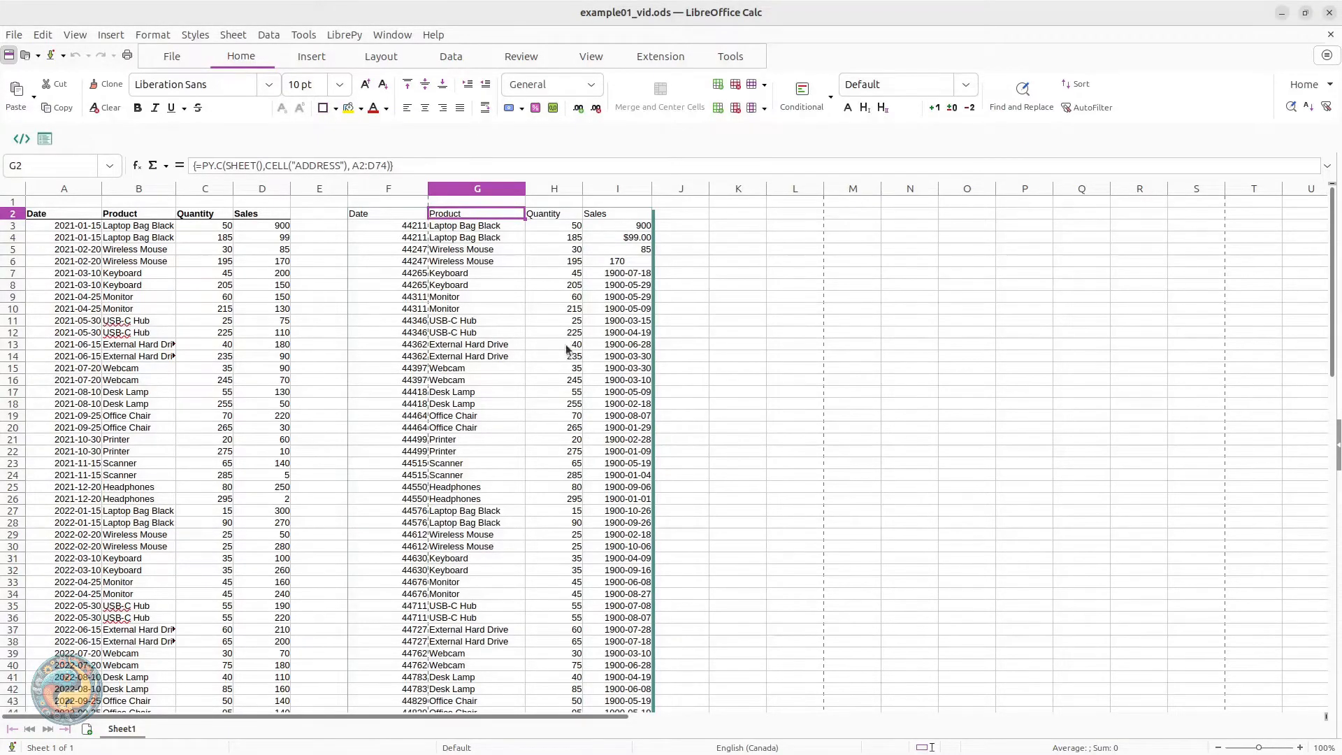
scroll(563, 371, down, 6)
scroll(561, 380, up, 6)
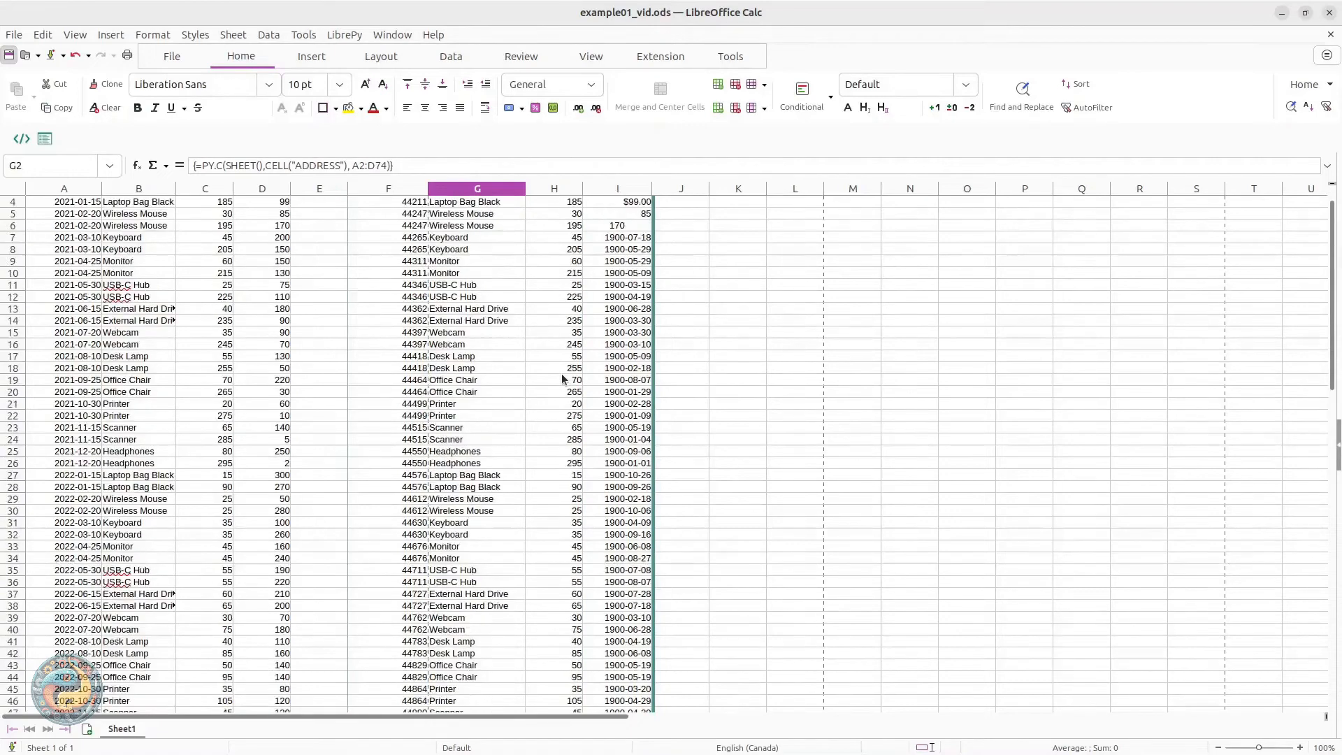
Switch the array in cell F2 back to a Python object view
click(402, 214)
right_click(402, 213)
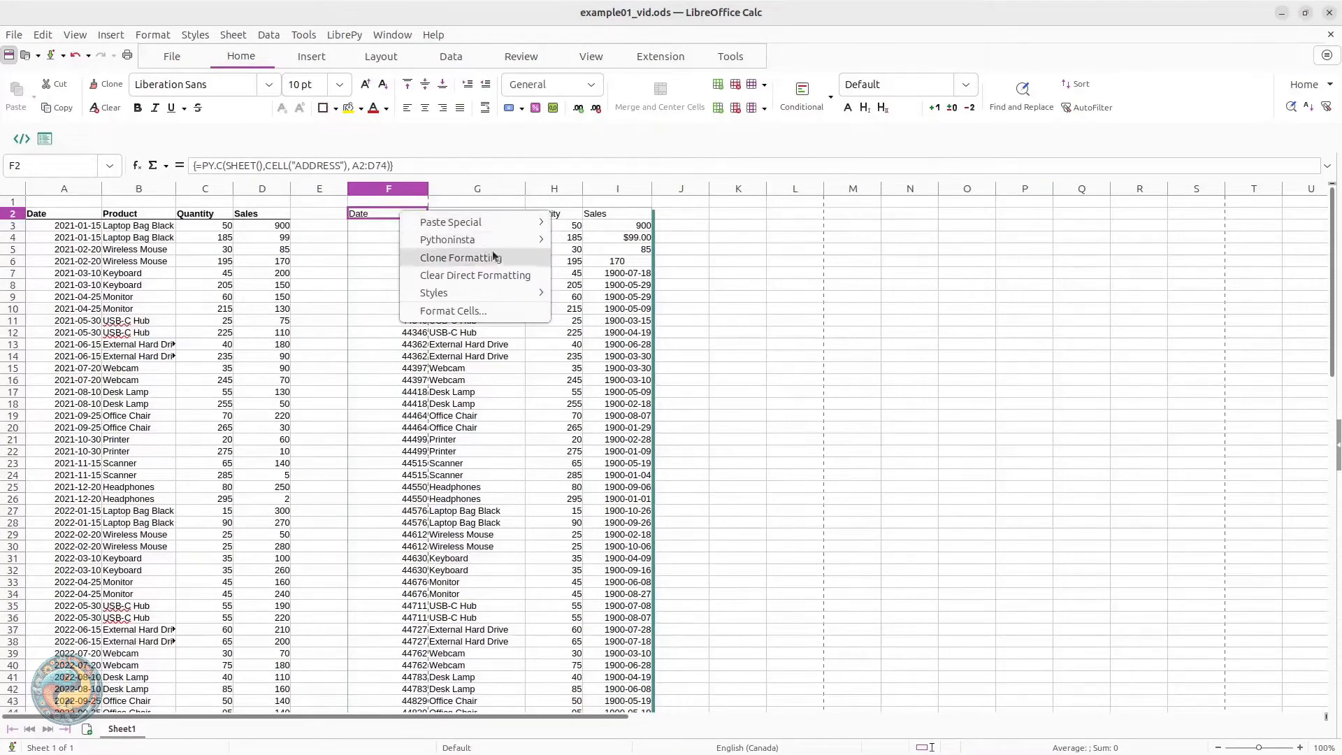
mouse_move(531, 240)
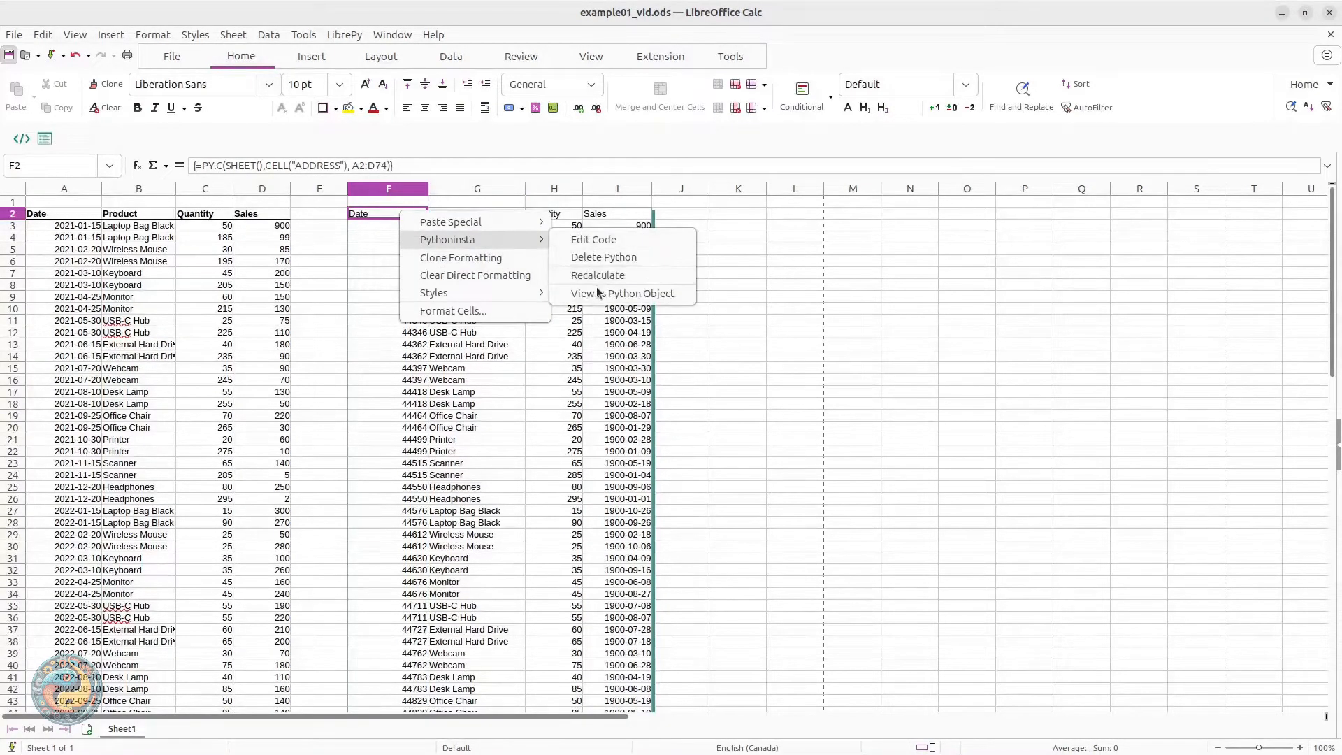
click(597, 290)
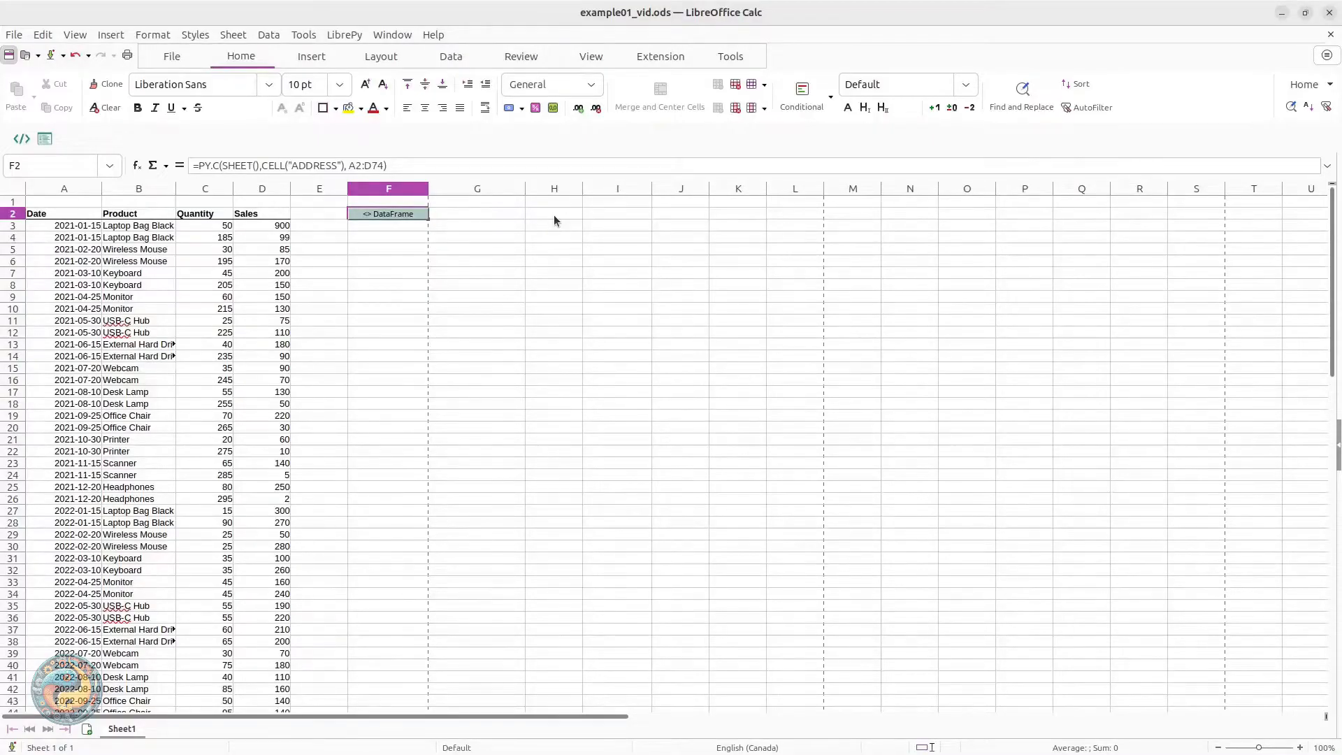
View the DataFrame card of cell F2 and close it
click(374, 214)
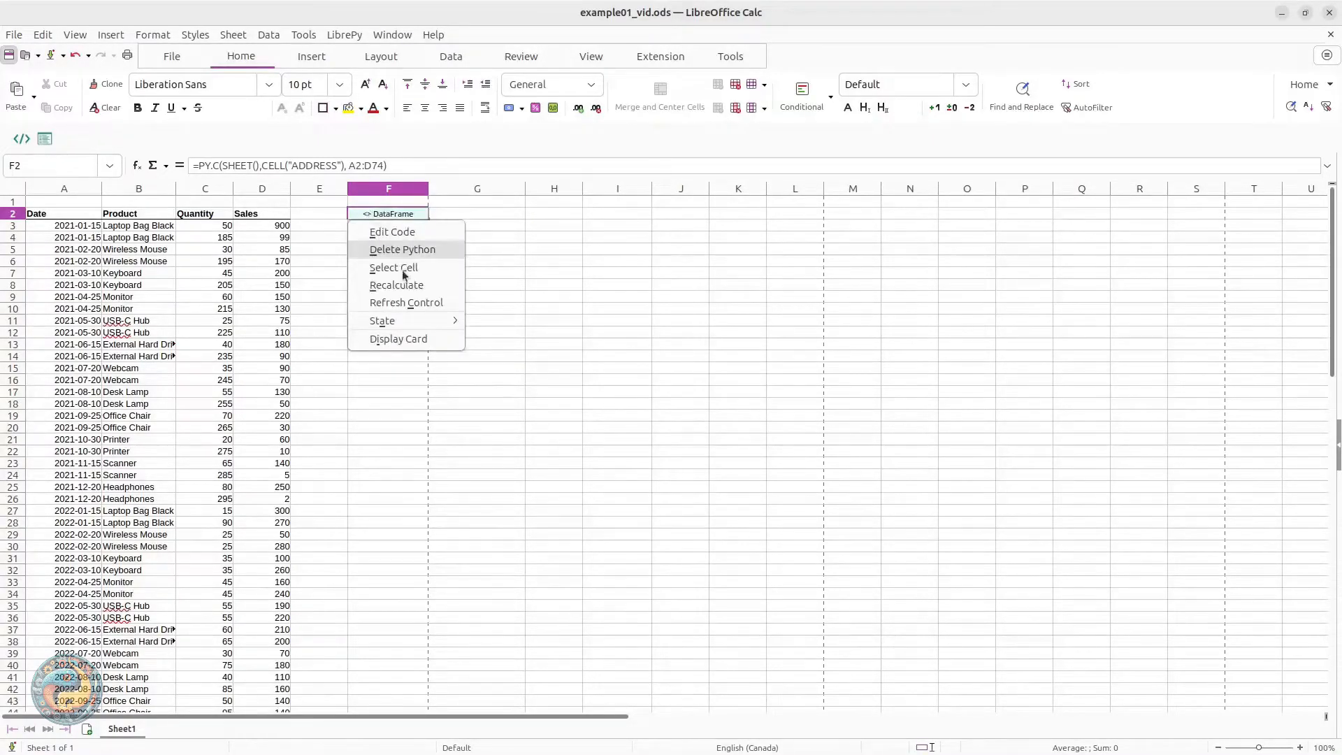
click(395, 340)
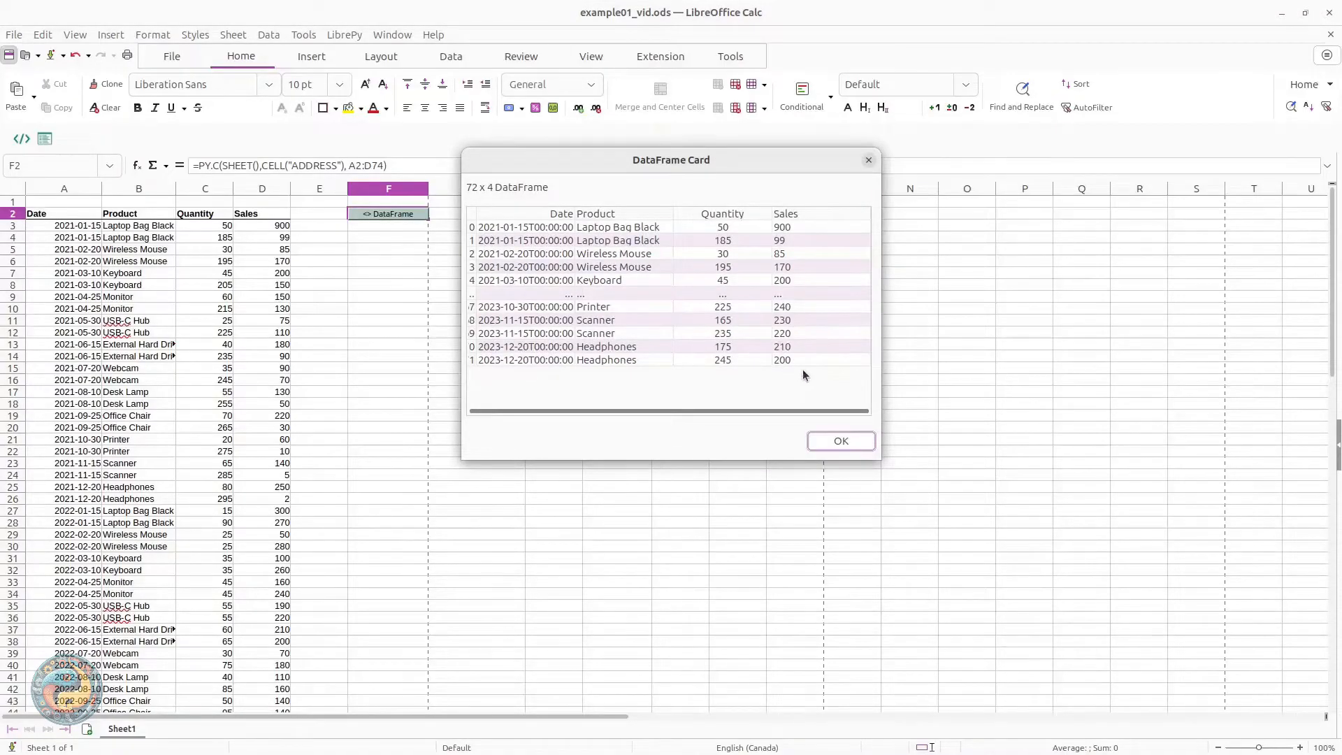
click(824, 441)
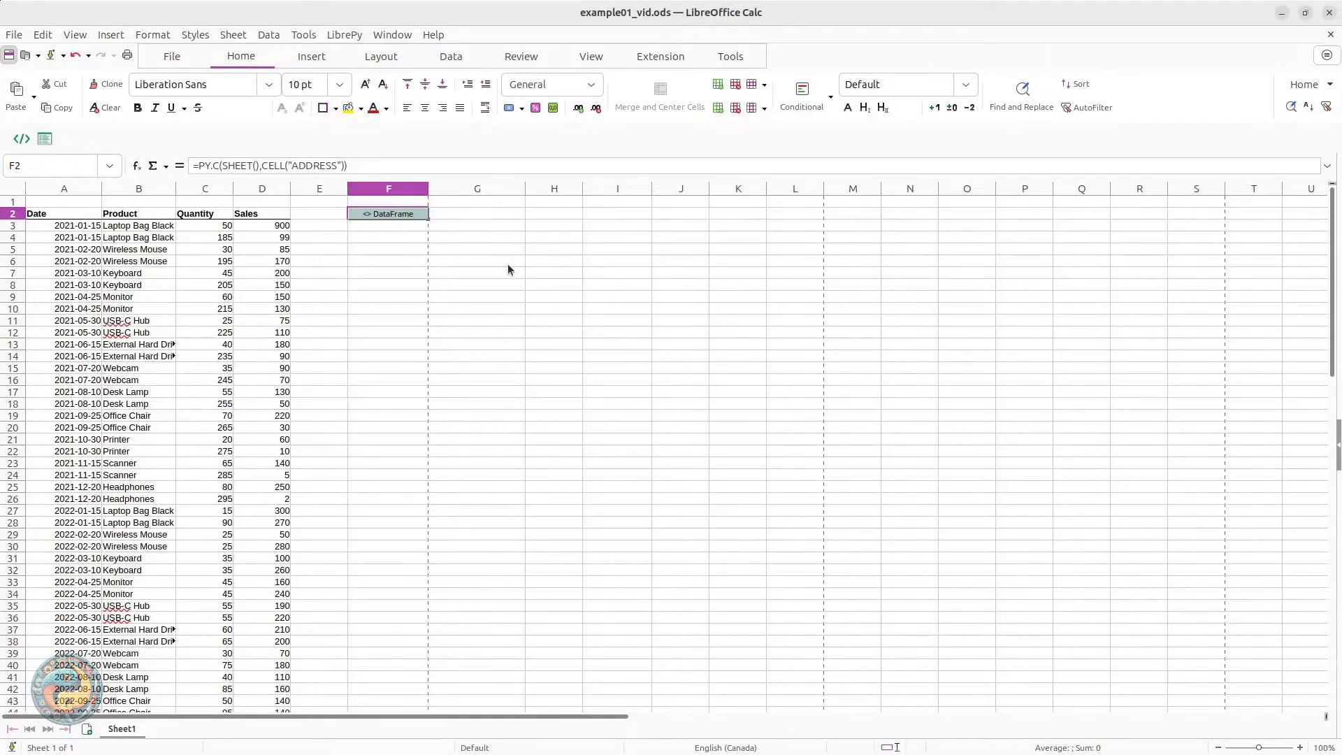
Add the range A2:D74 as the extra argument of the PY.C formula in cell F2
click(396, 238)
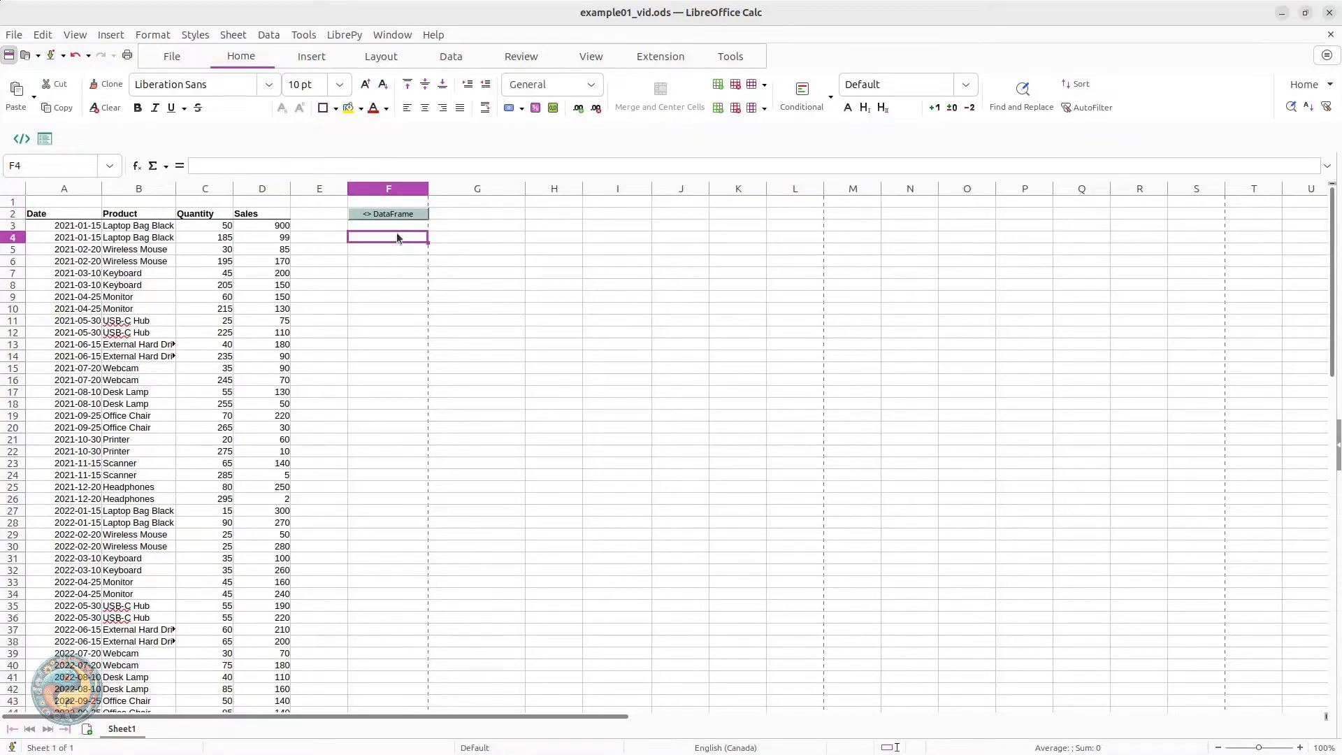
click(390, 214)
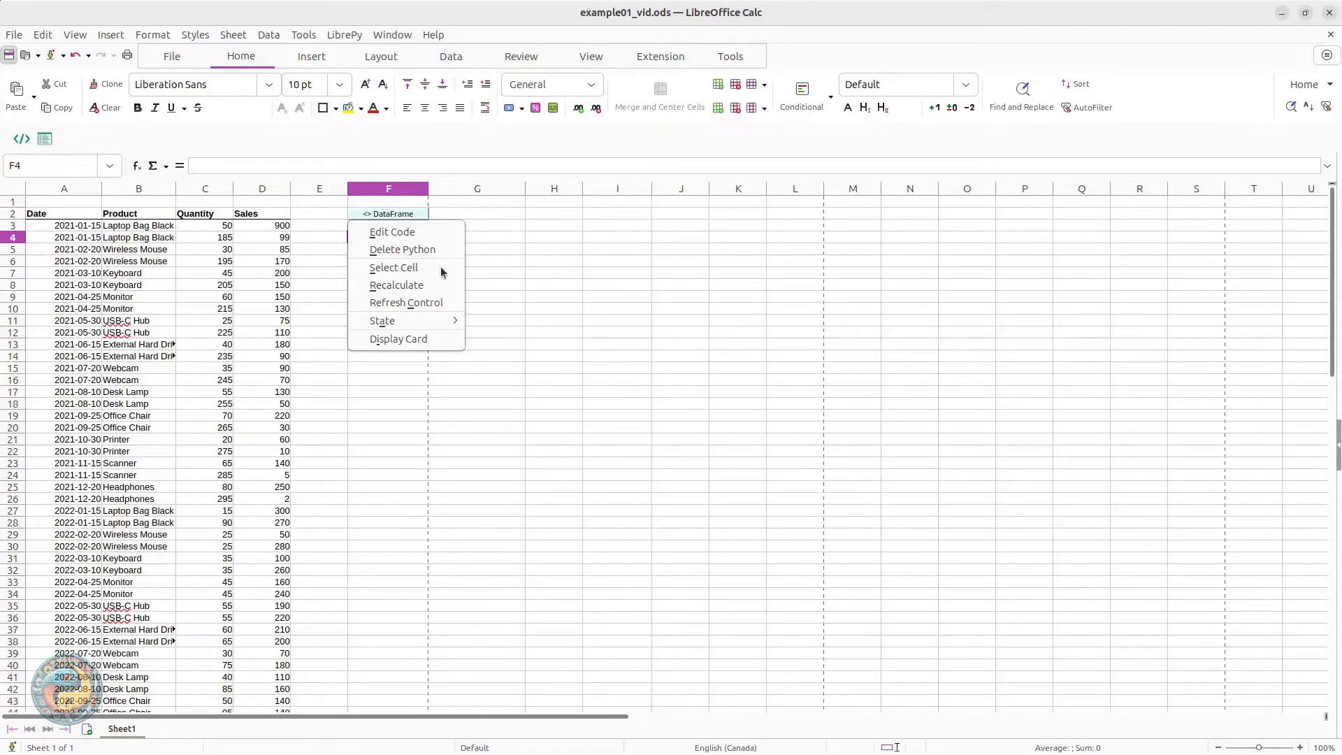
click(386, 267)
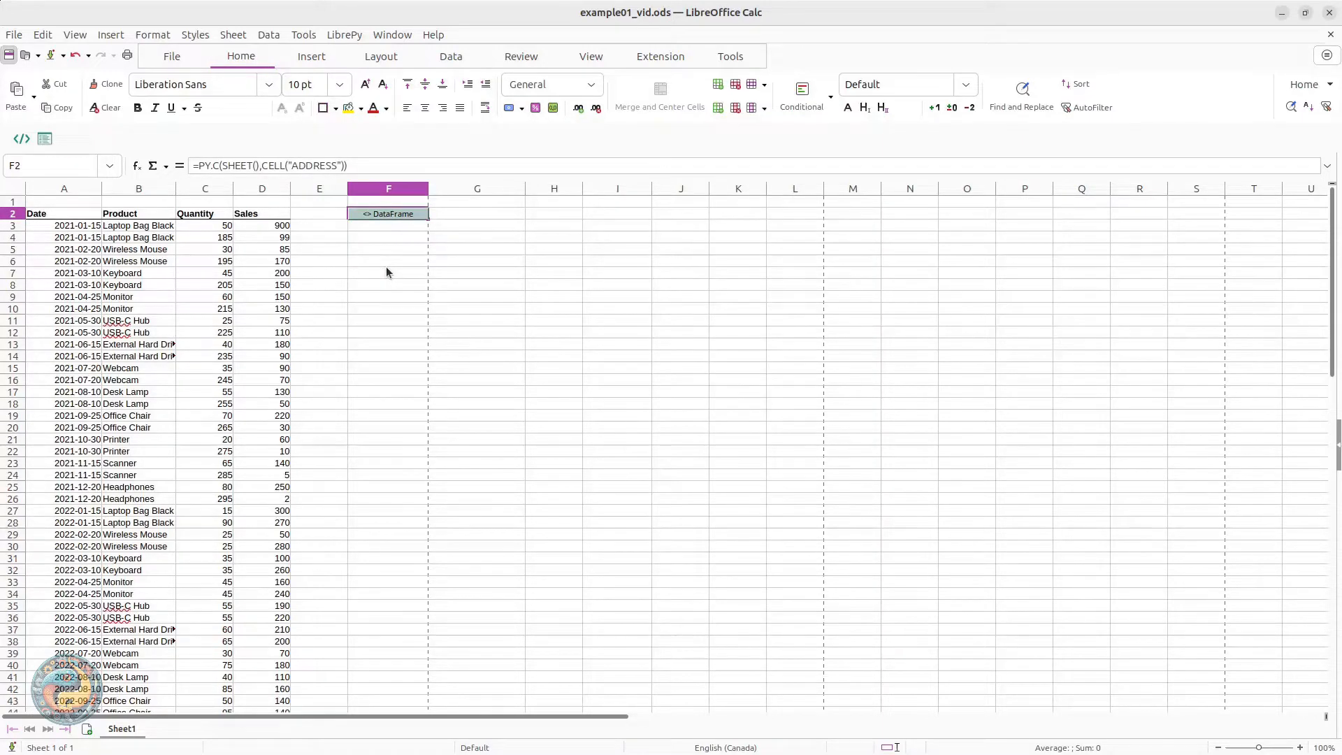
click(391, 165)
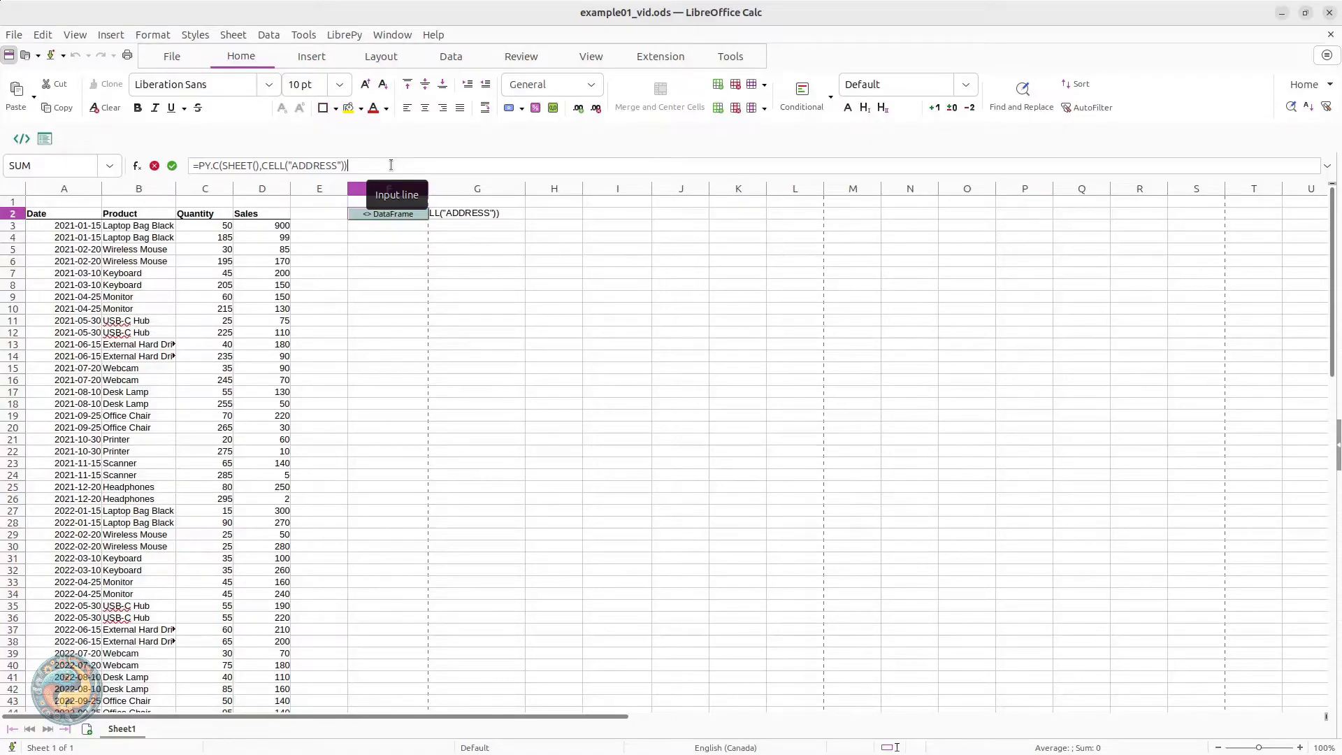
key(Left)
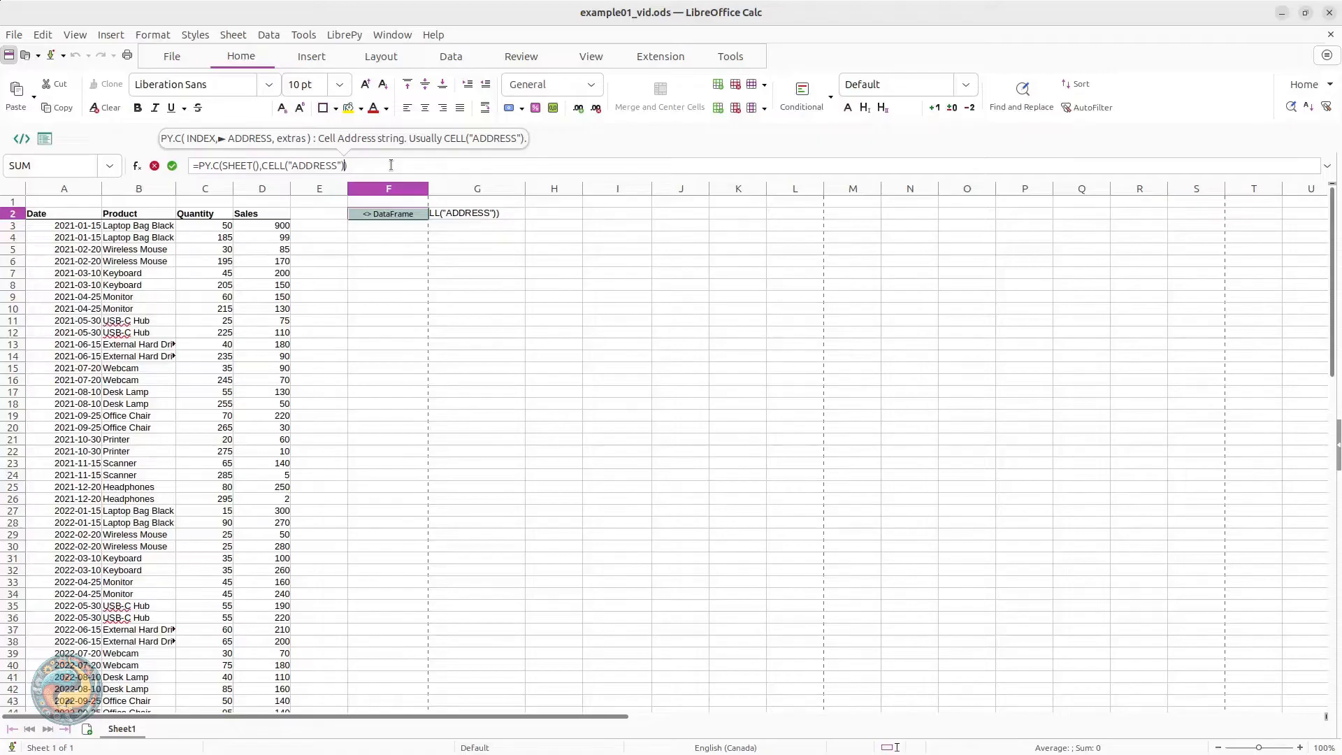
text(,)
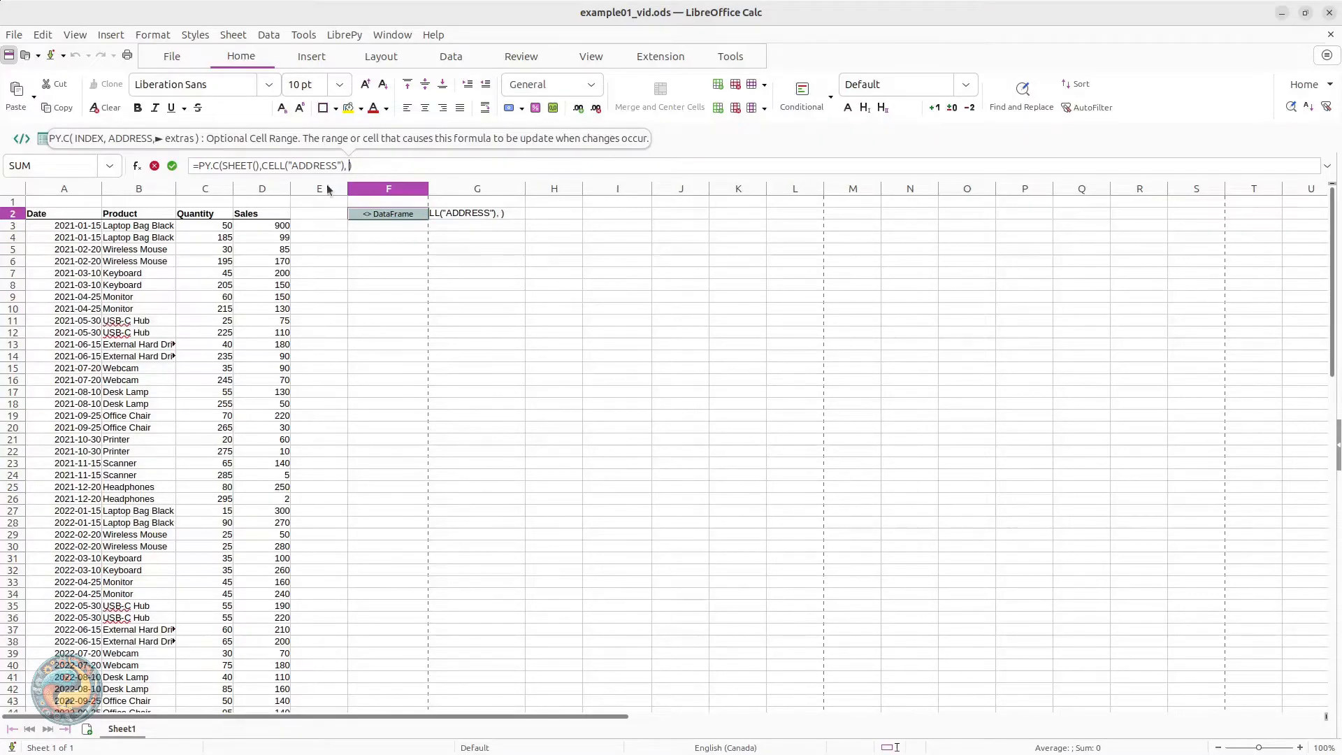
drag(46, 214, 278, 643)
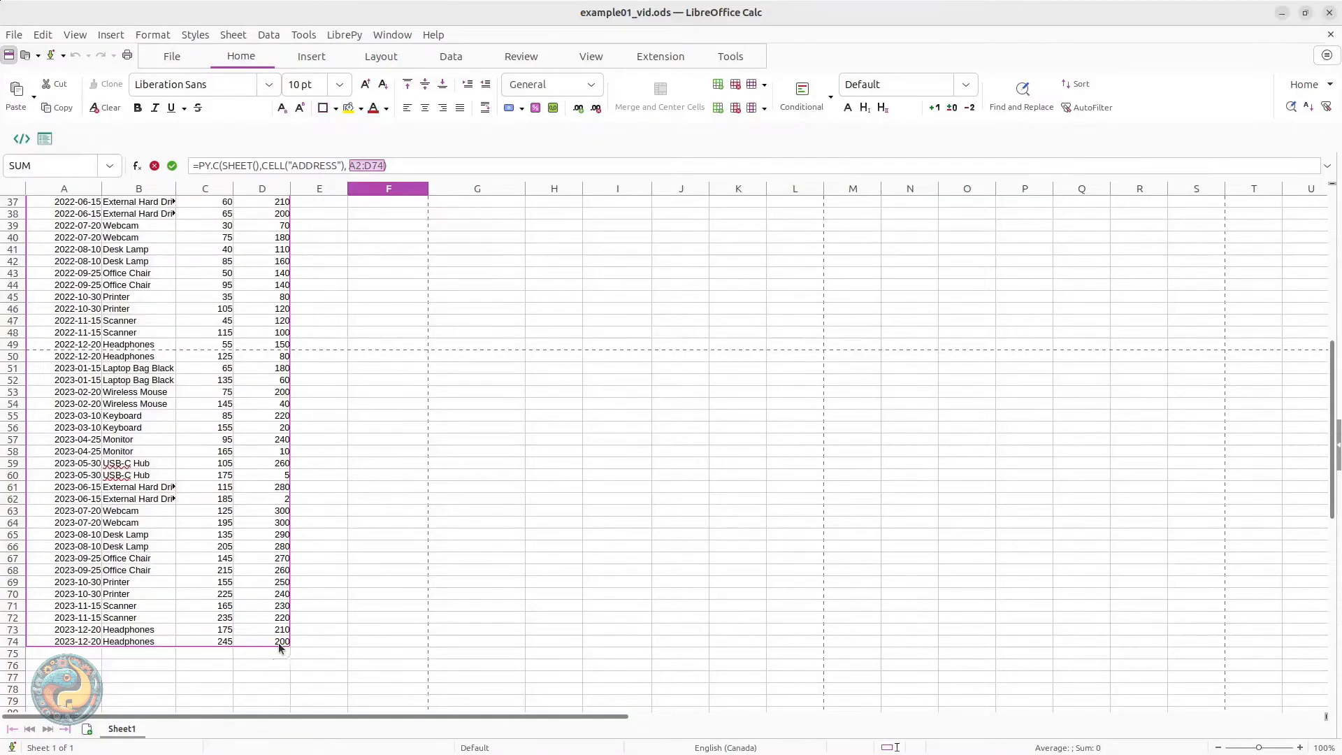
key(Return)
scroll(543, 458, up, 1)
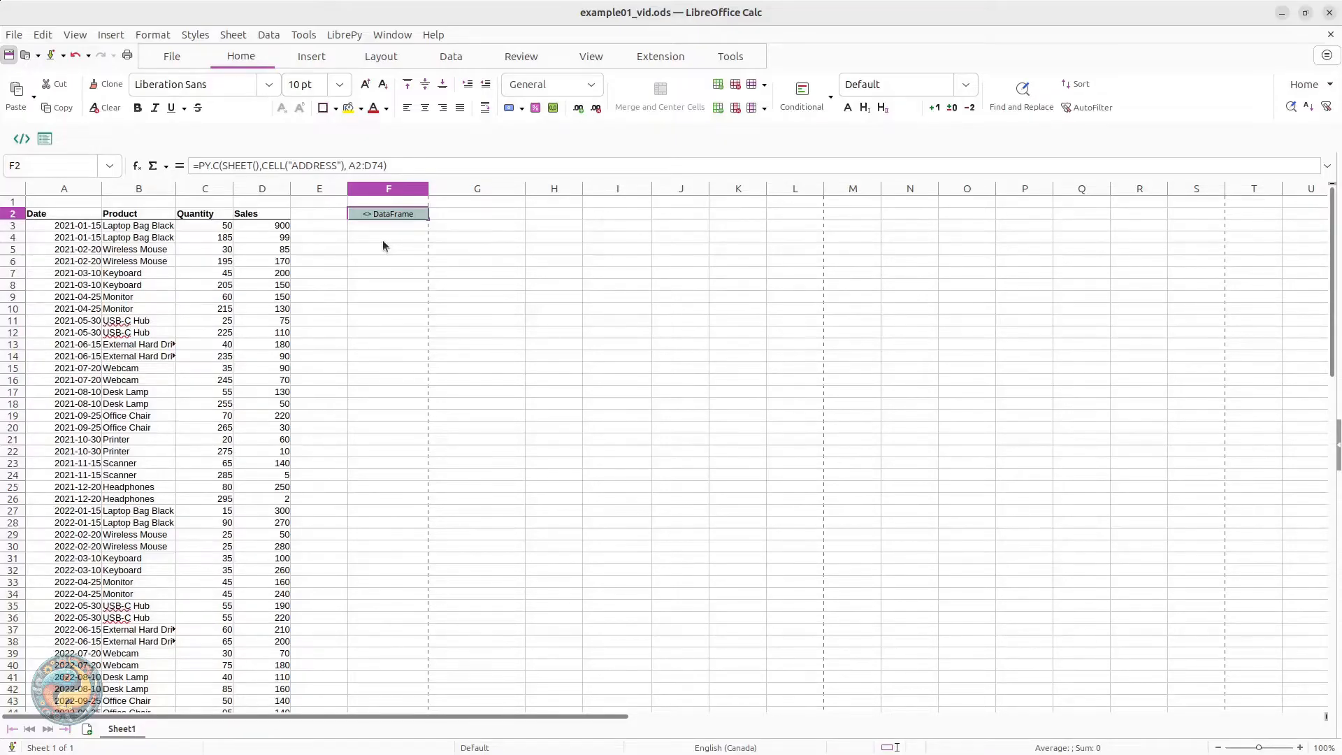
Examine the sheet, address and extra range arguments of the PY.C formula in cell F2
click(424, 165)
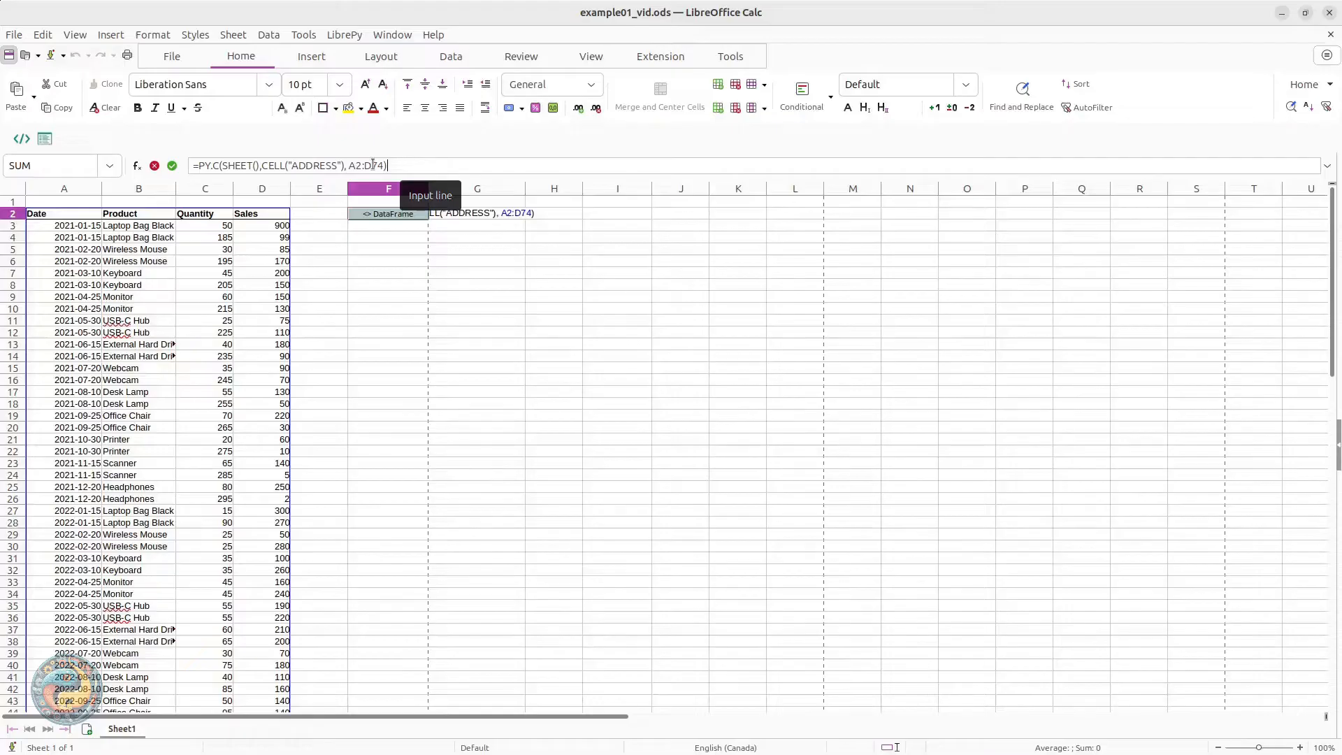
drag(222, 166, 260, 168)
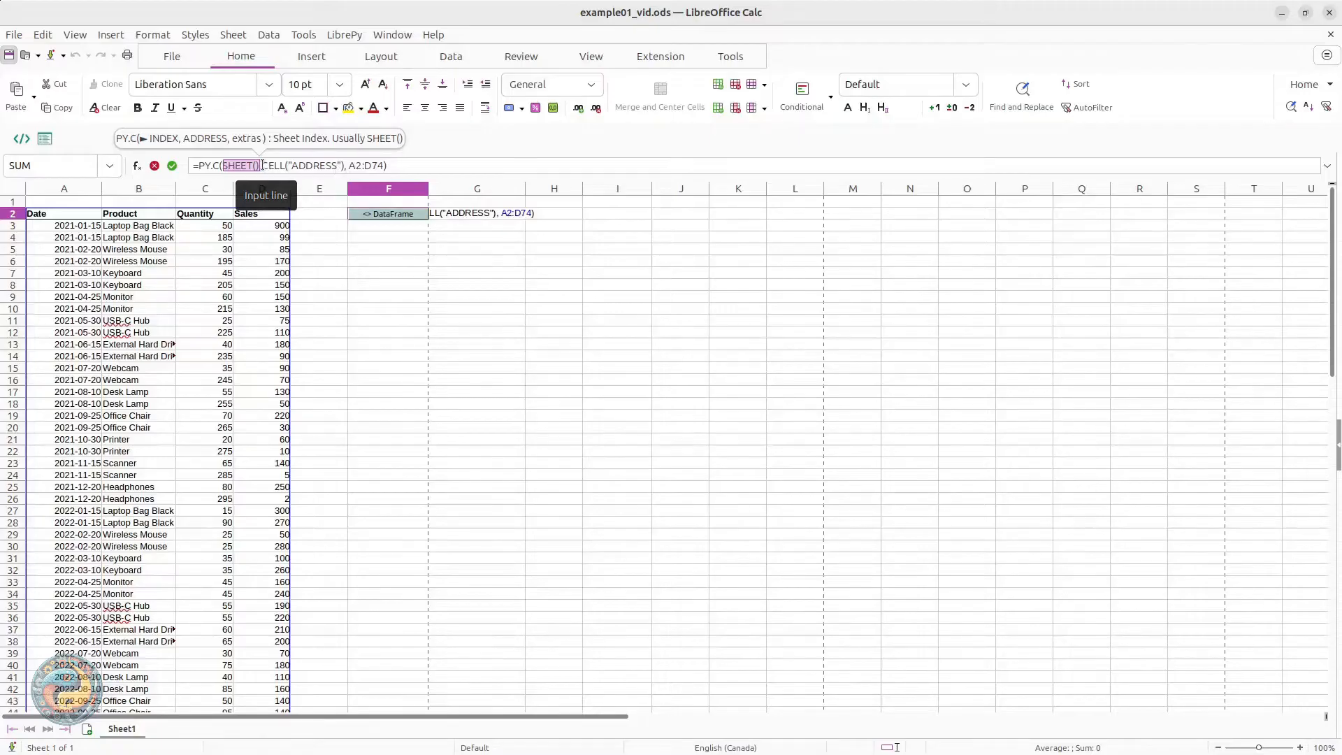
drag(262, 166, 449, 168)
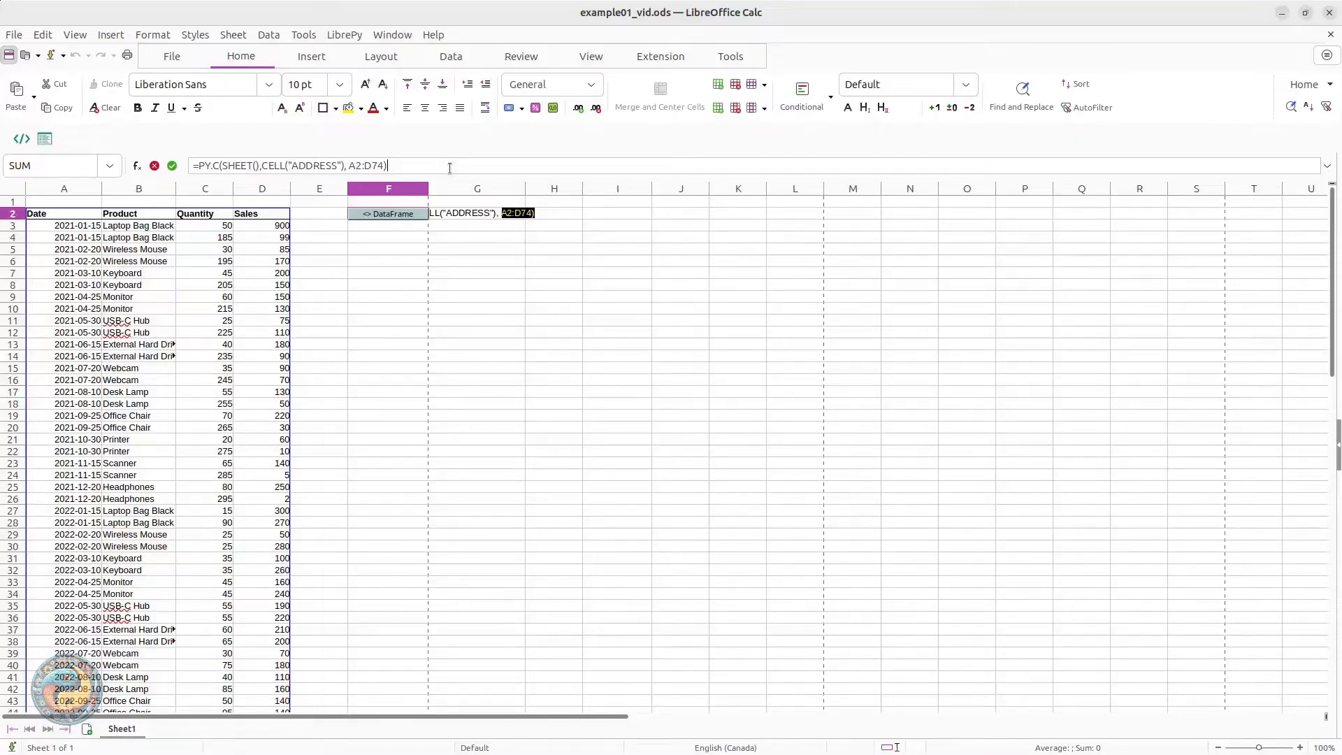
click(447, 166)
key(Return)
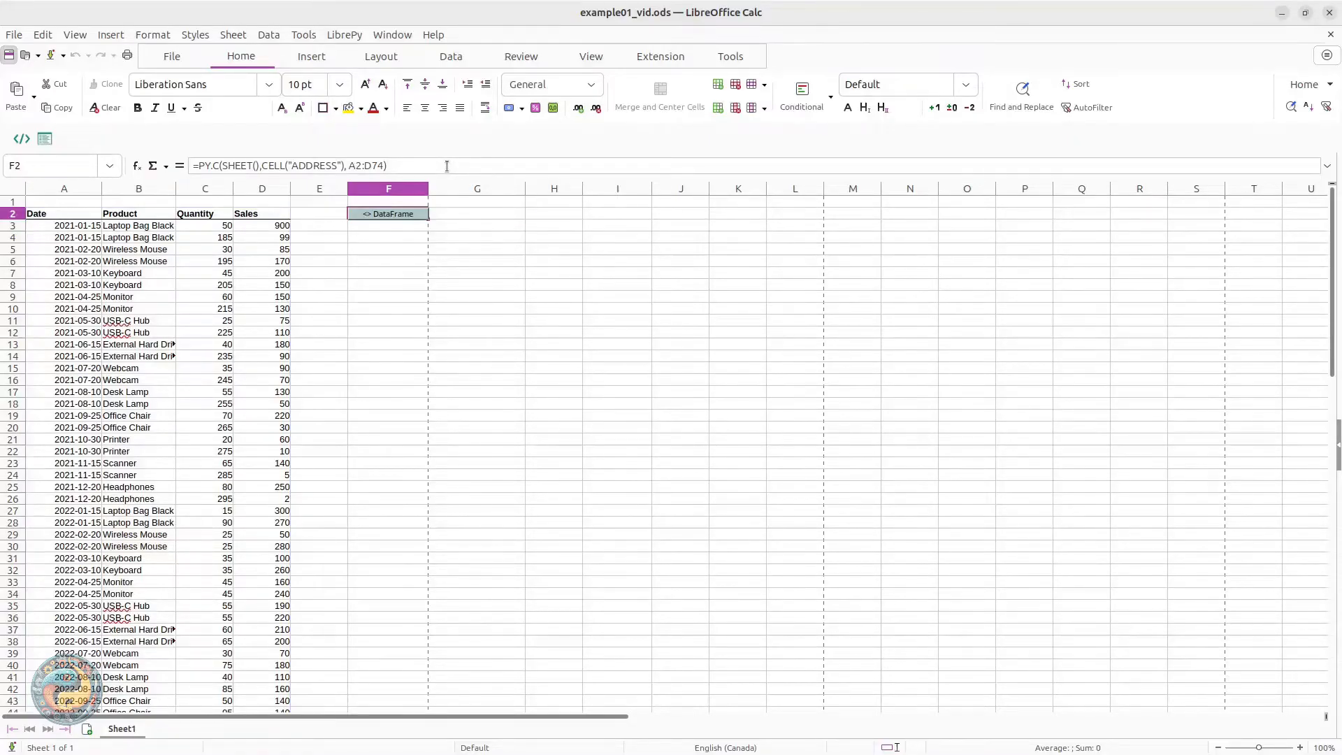
View the DataFrame card of cell F2 with the formula's extra range in place and close it
click(384, 214)
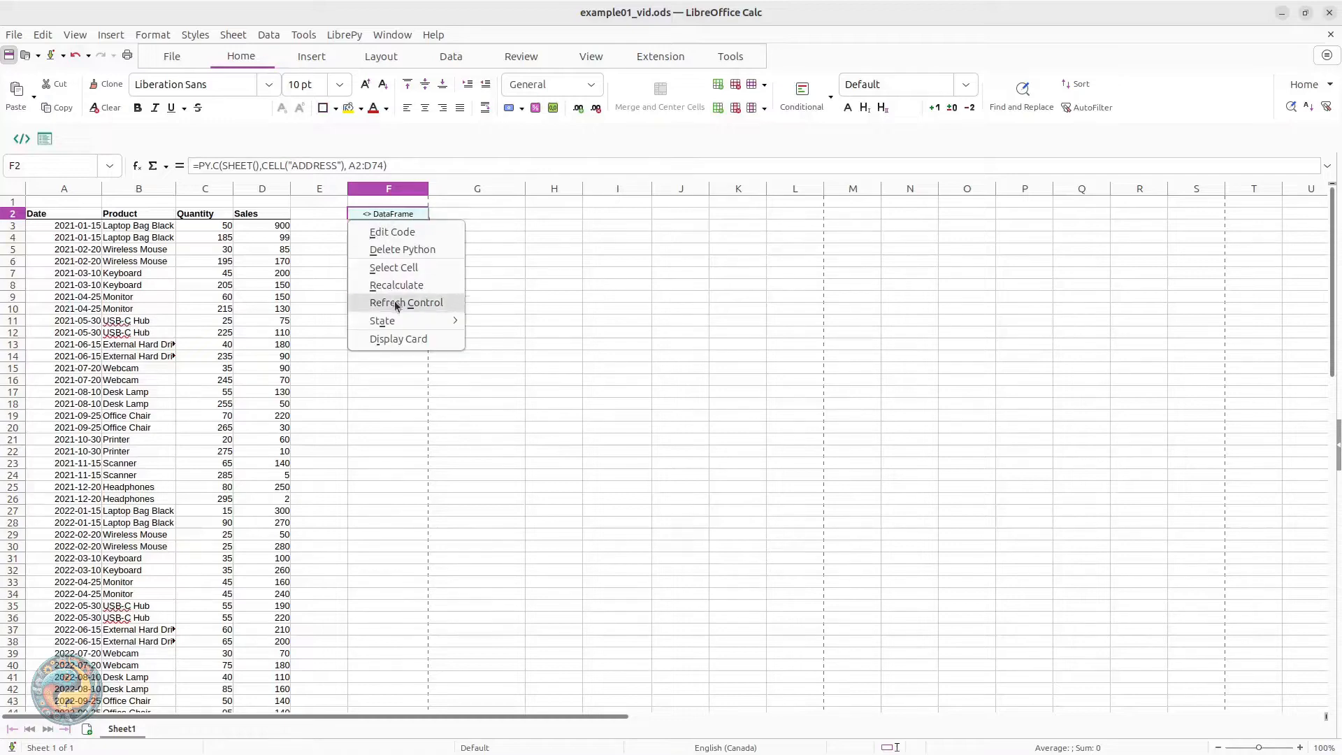
click(392, 340)
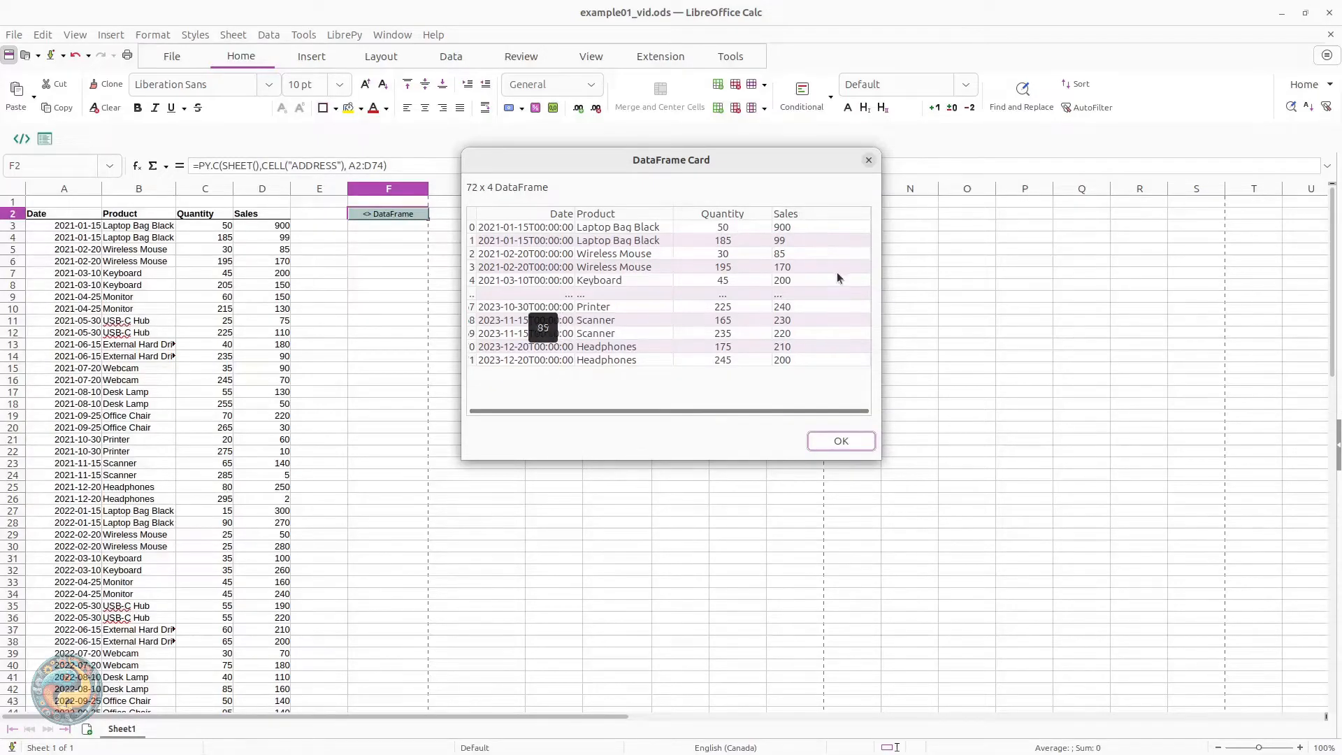
click(842, 441)
Set the Sales value in cell D3 to 502
click(271, 227)
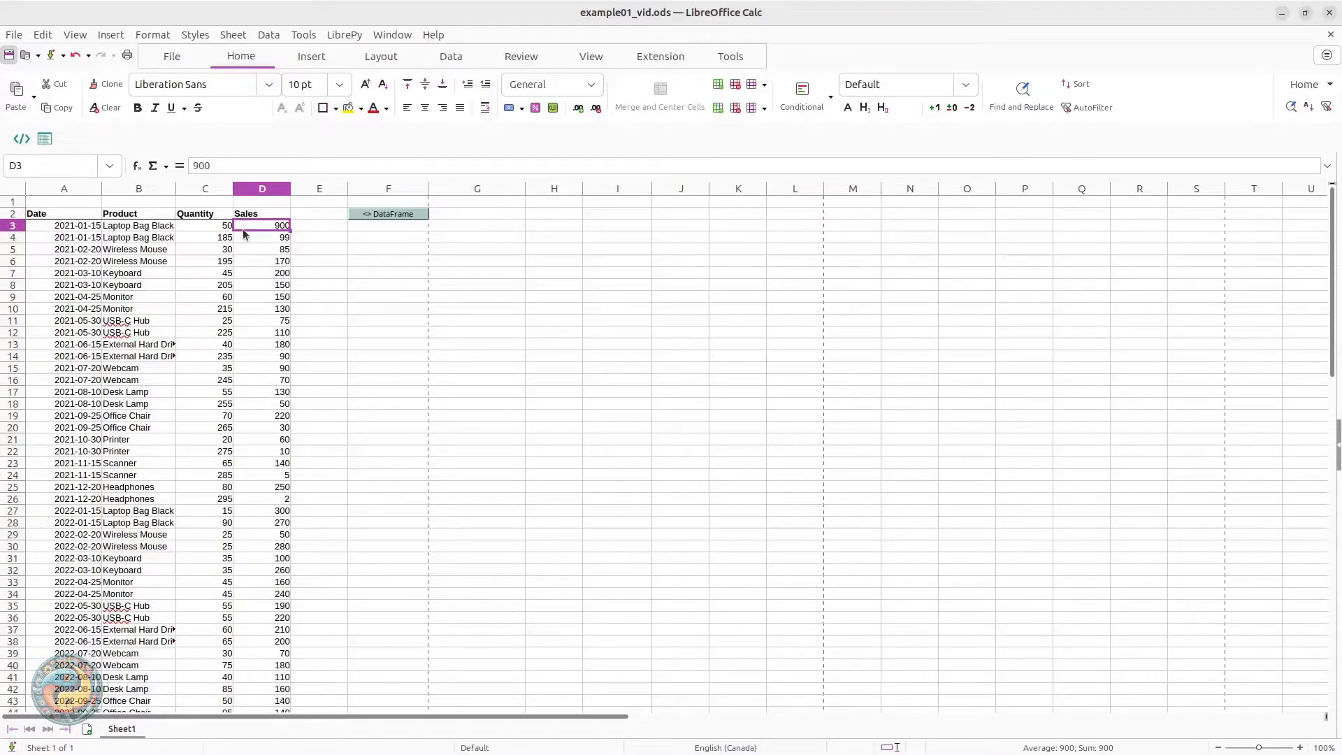
text(502)
key(Return)
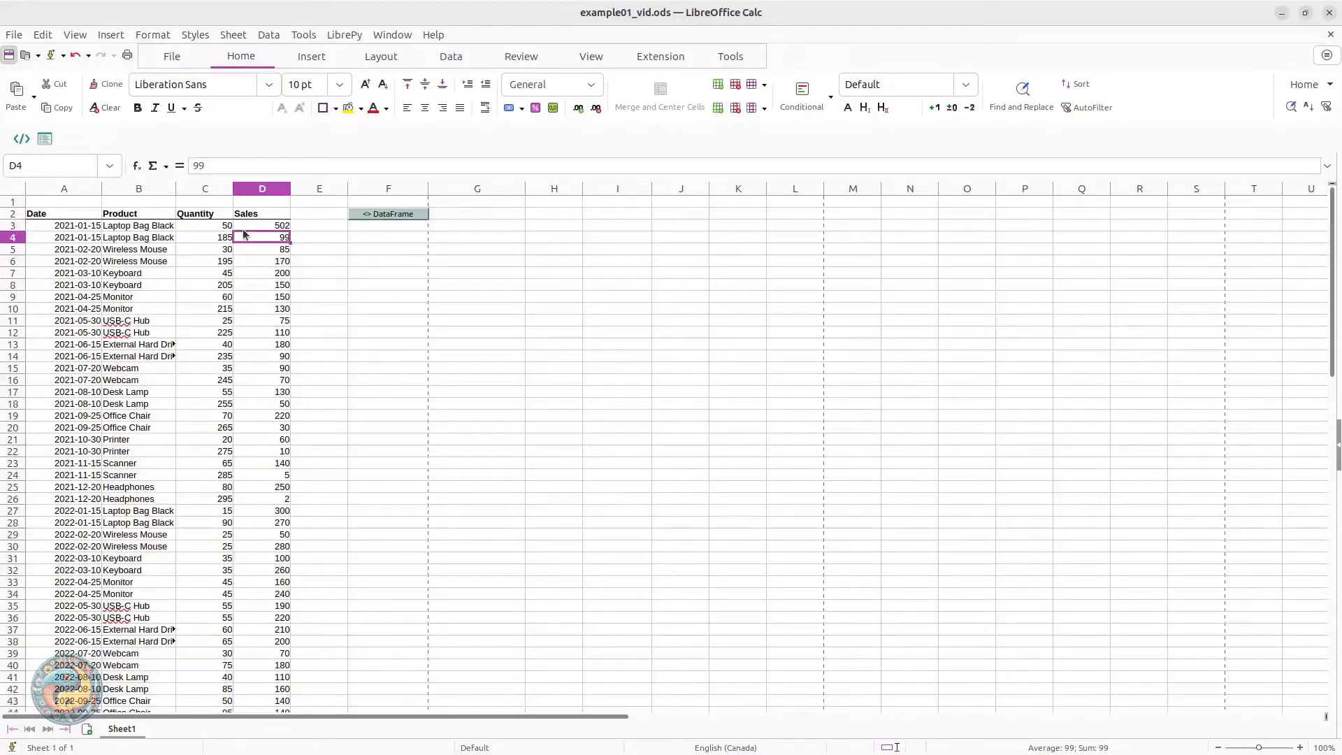
Check the edited first row in cell F2's DataFrame card, then close the card
click(403, 216)
click(409, 327)
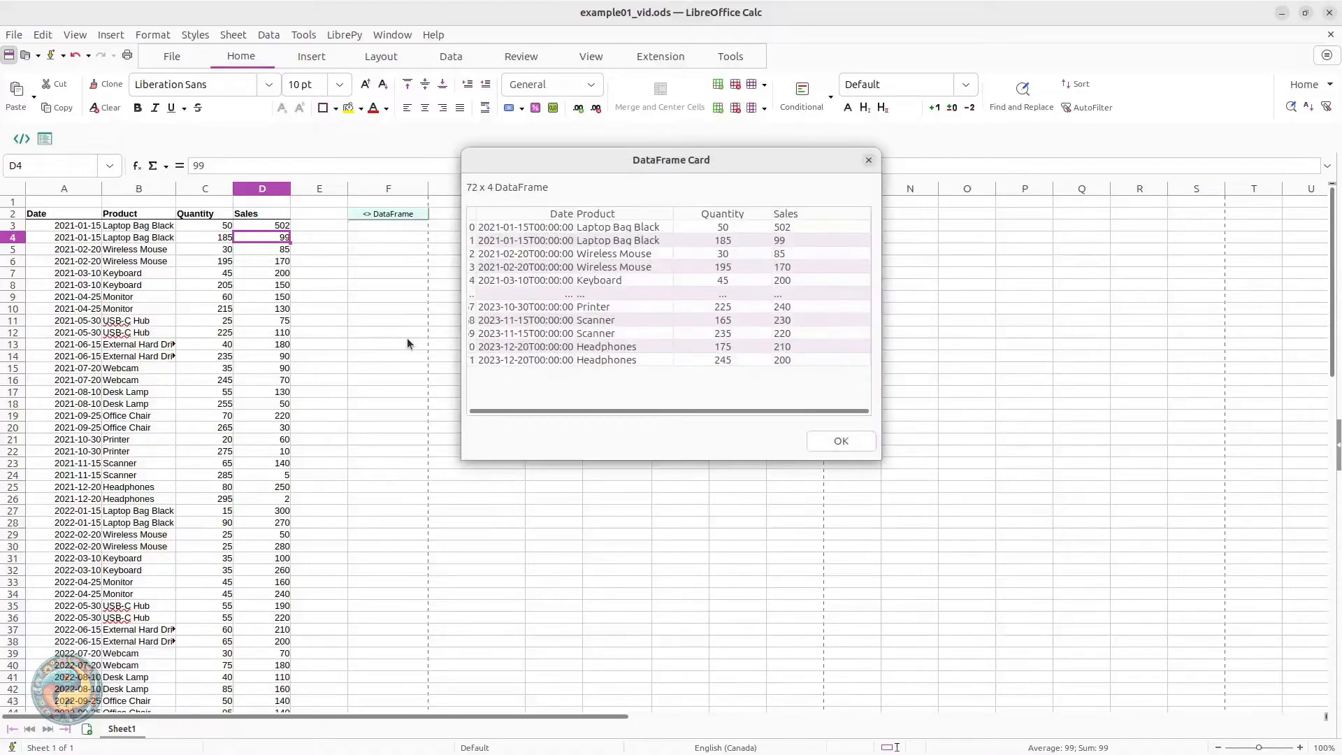
click(809, 228)
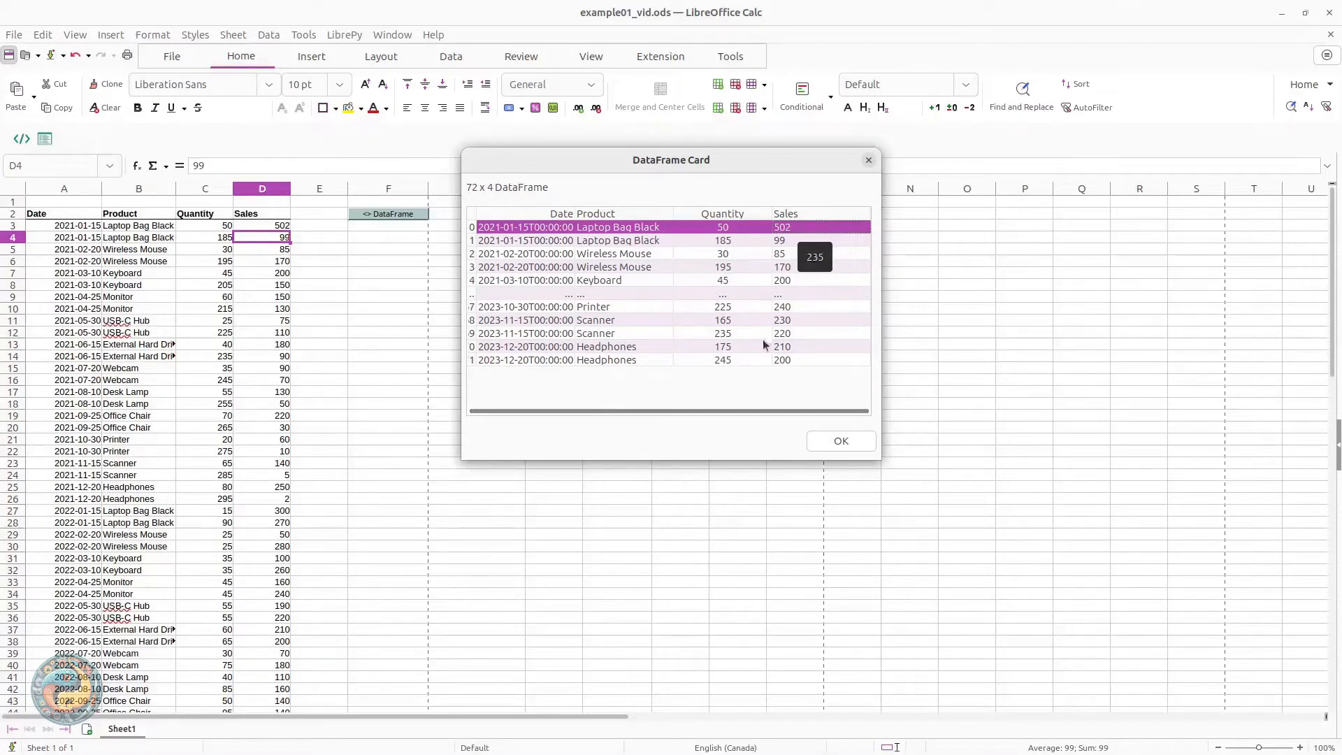
click(816, 441)
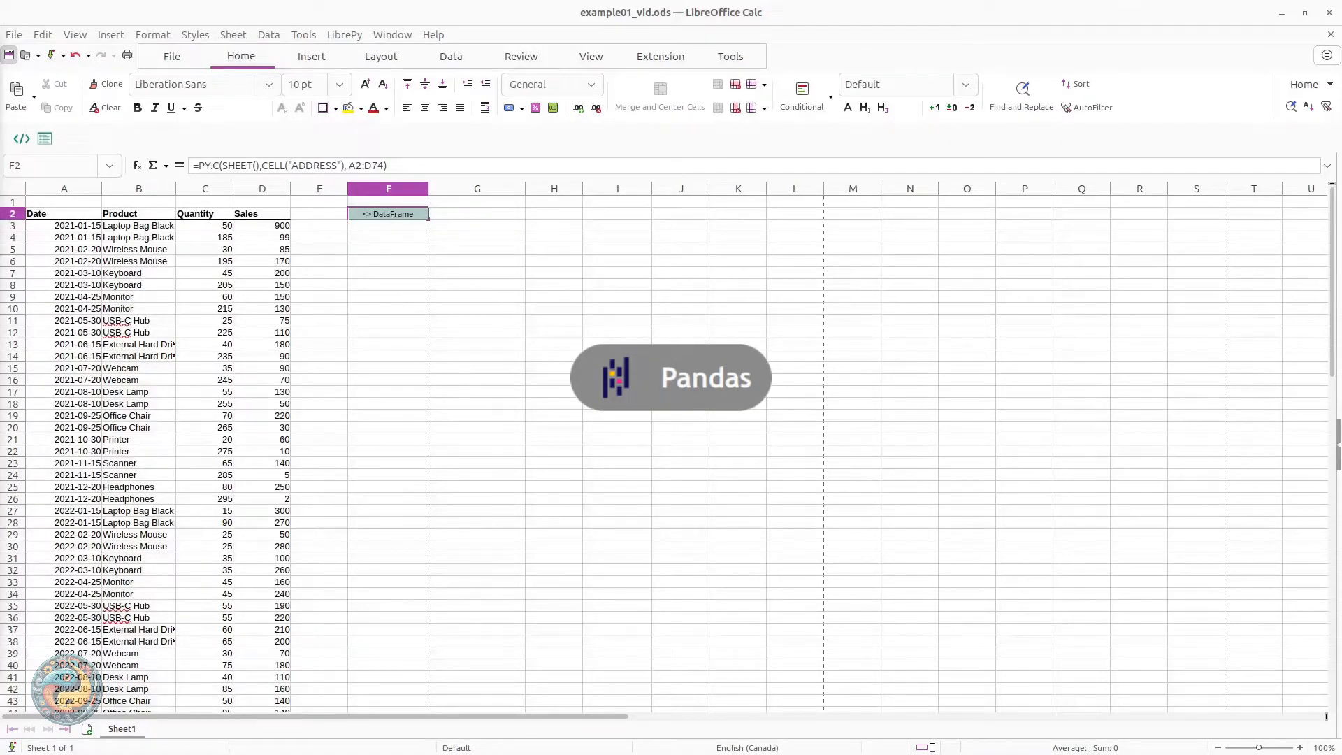
Make H2 a Python cell with the code lp("F2").describe() and accept it
click(543, 210)
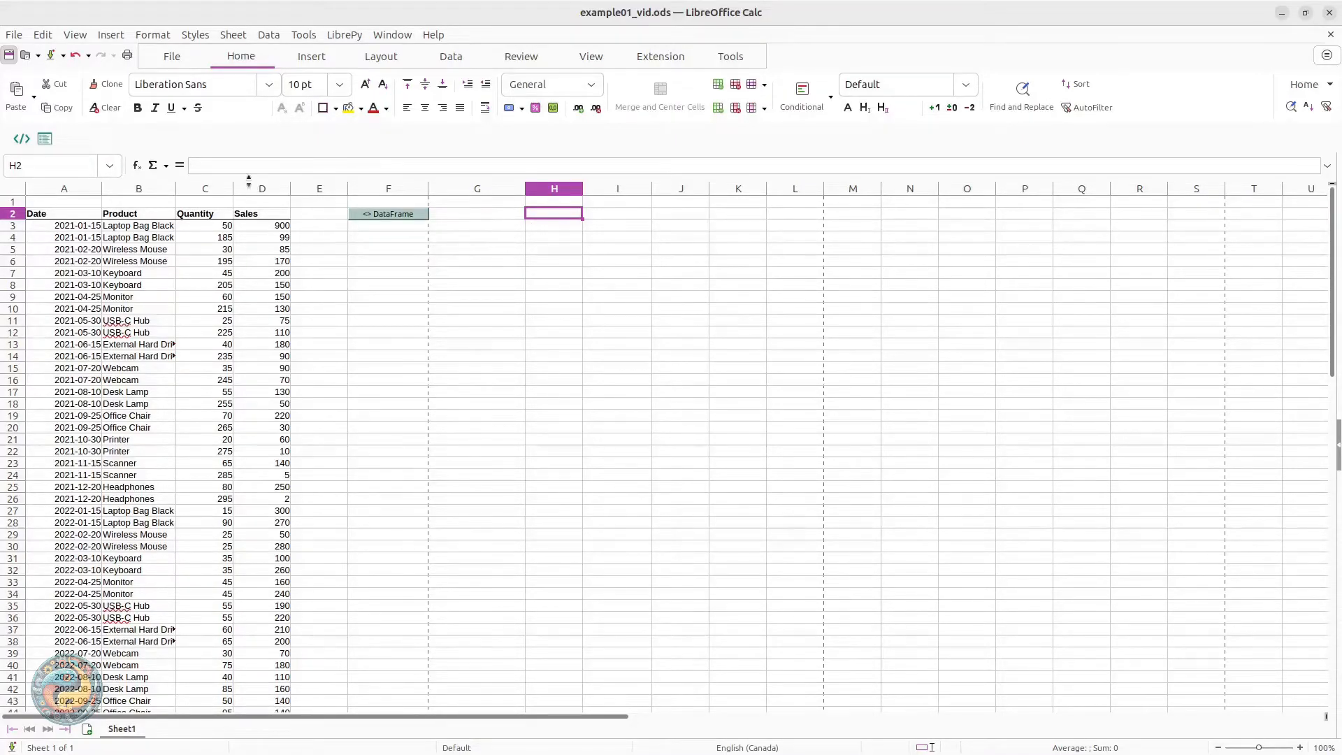
click(19, 142)
click(528, 216)
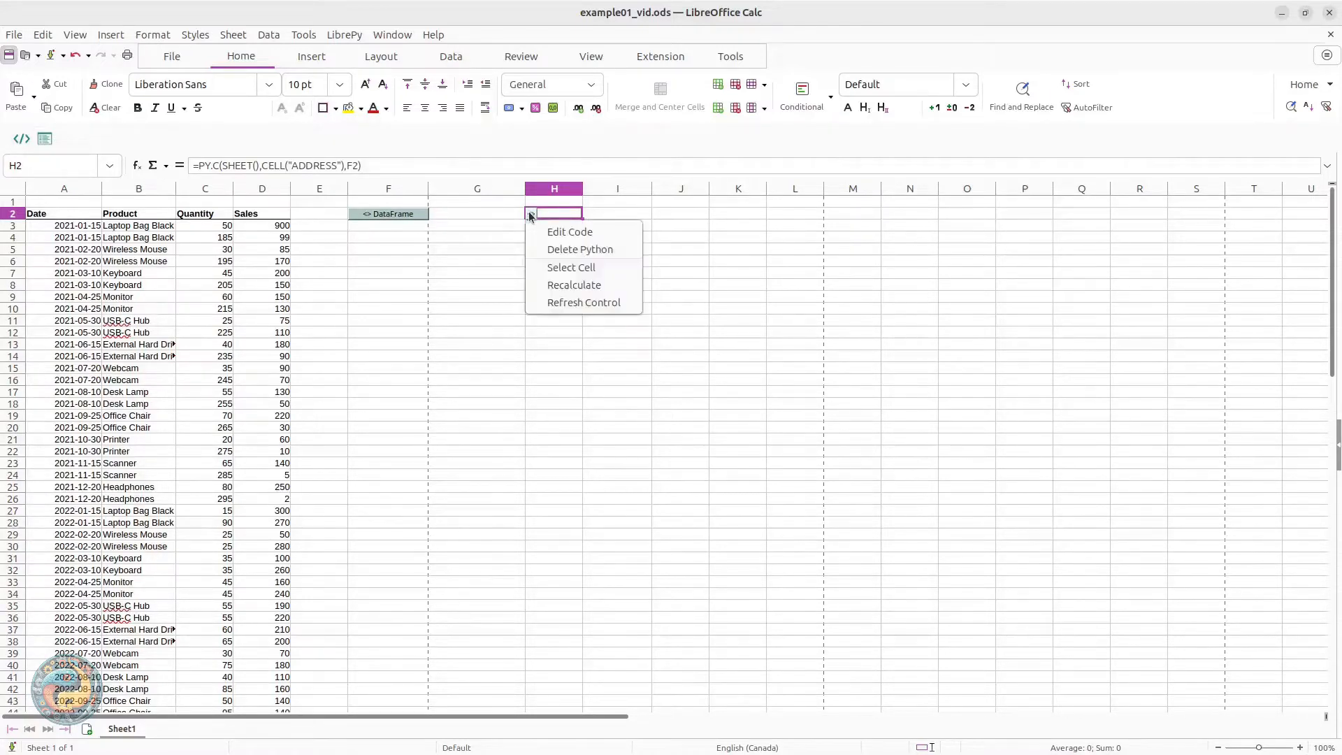
click(563, 233)
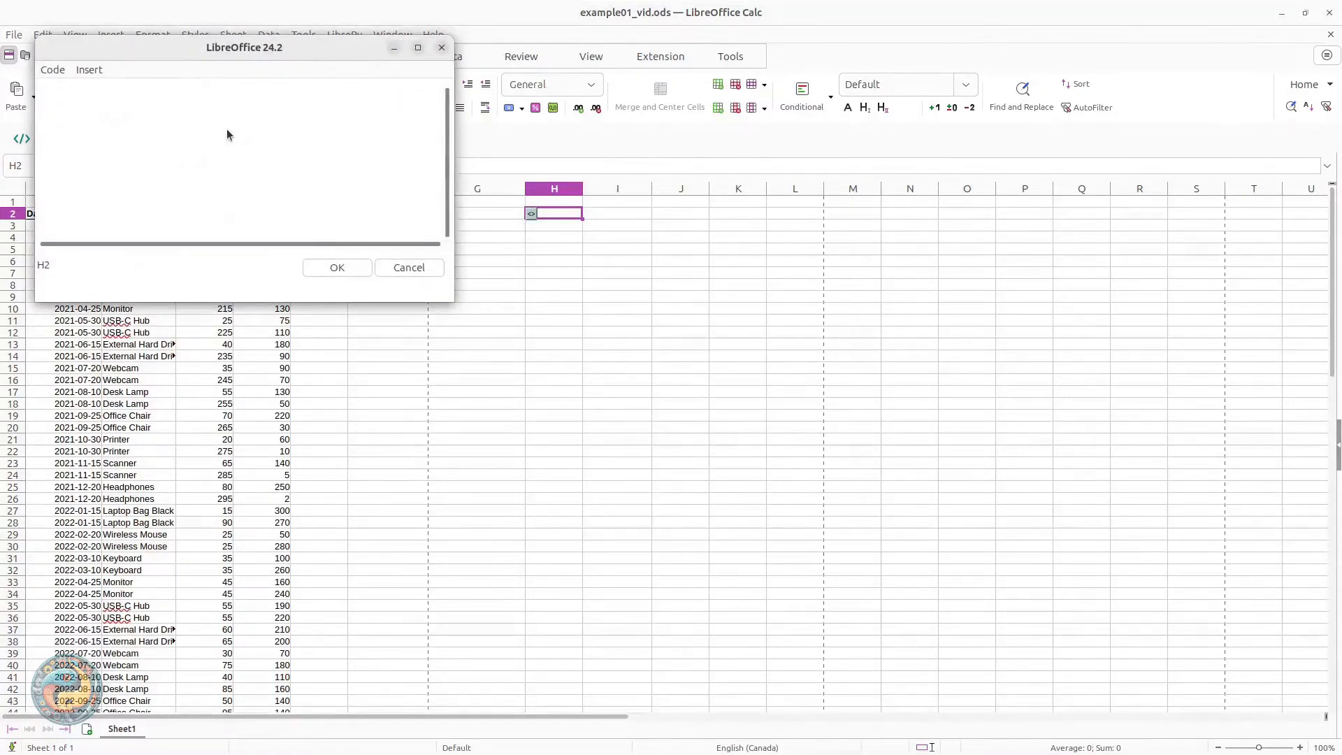
text(lp("F2").describe())
click(347, 267)
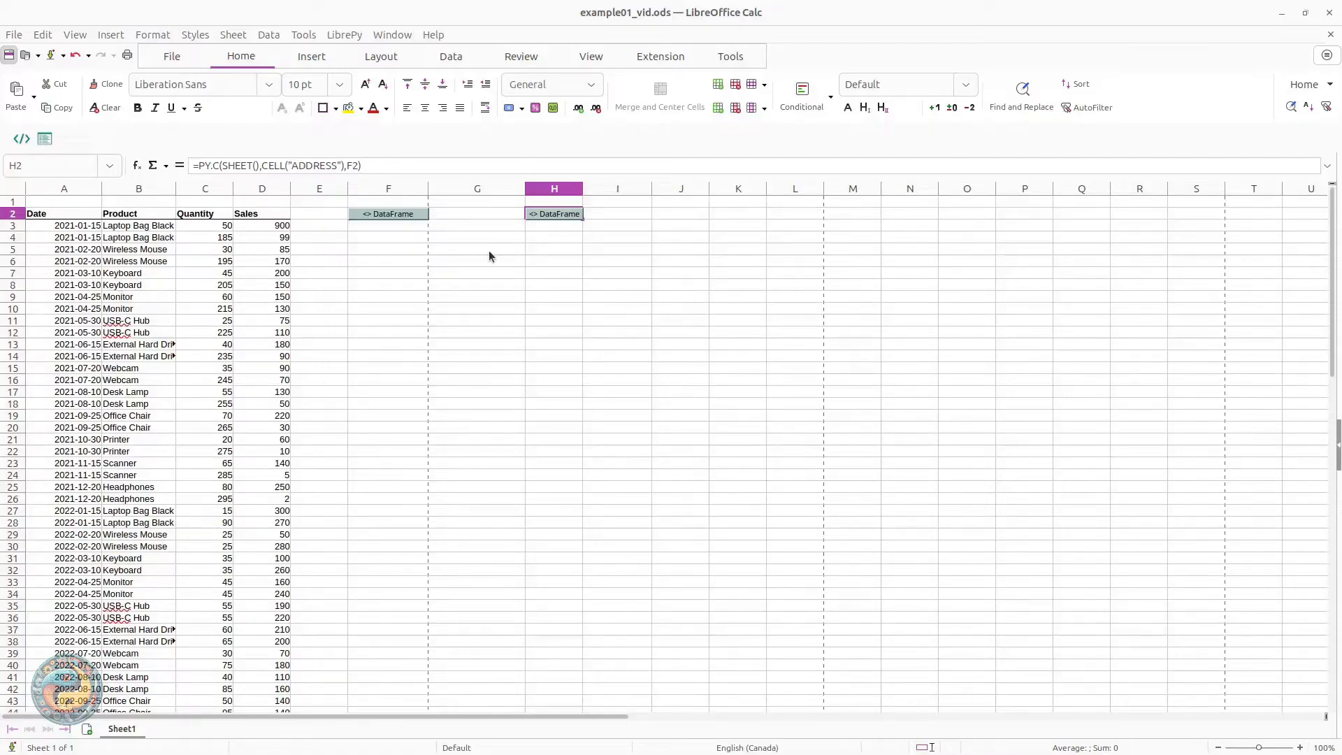
Display the describe() DataFrame in cell H2 as an array
right_click(549, 216)
mouse_move(615, 328)
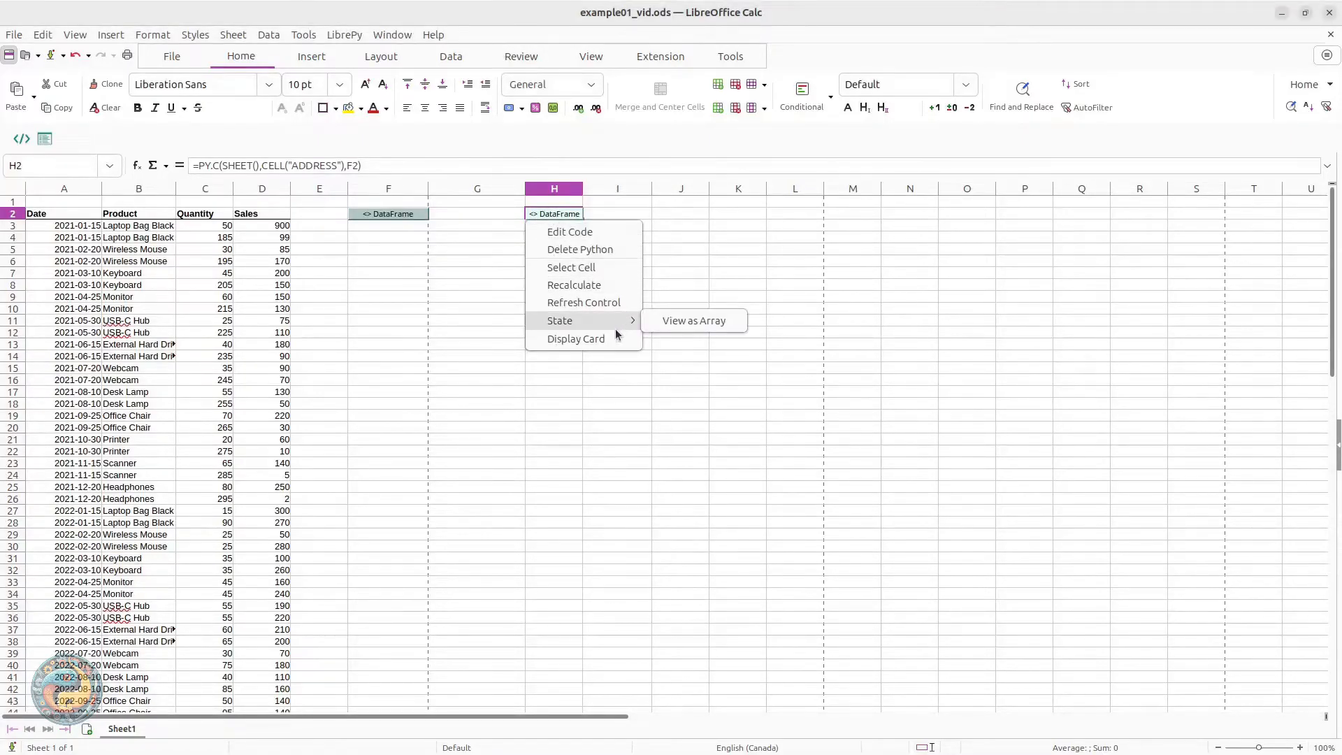
click(666, 322)
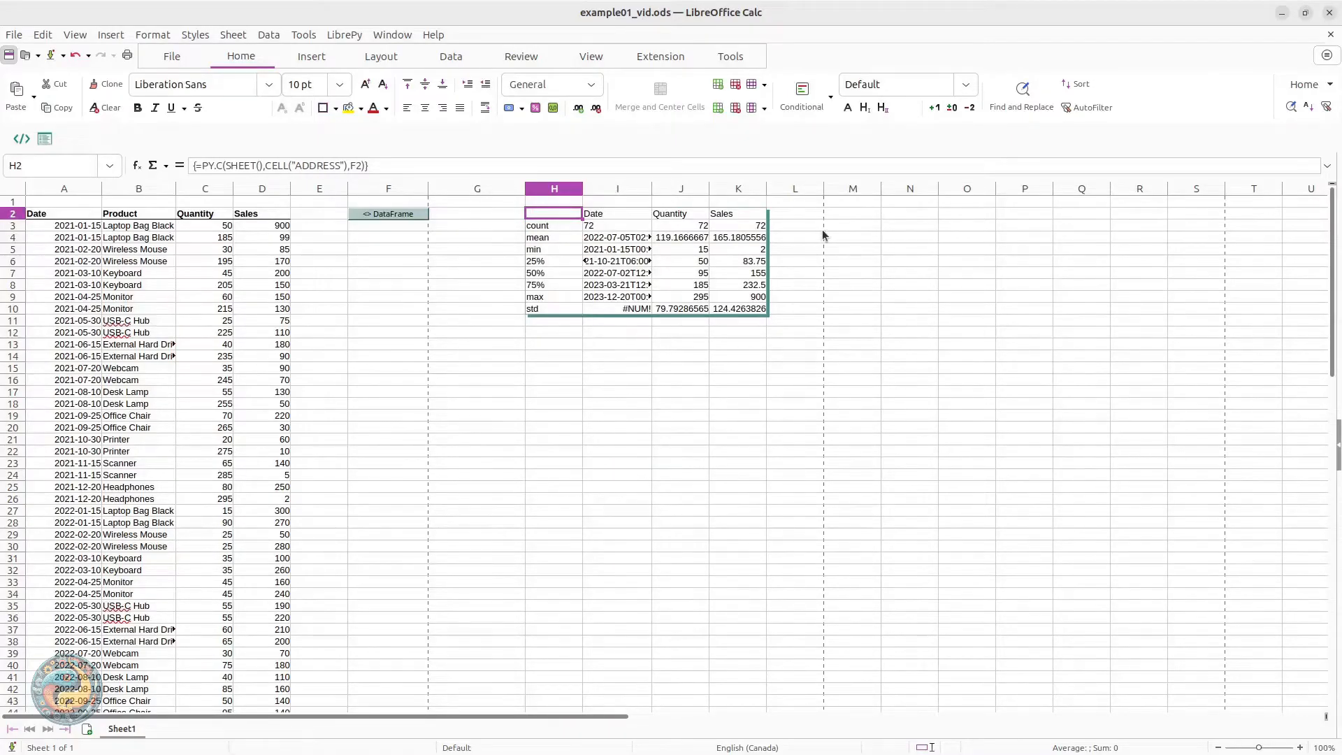
click(631, 220)
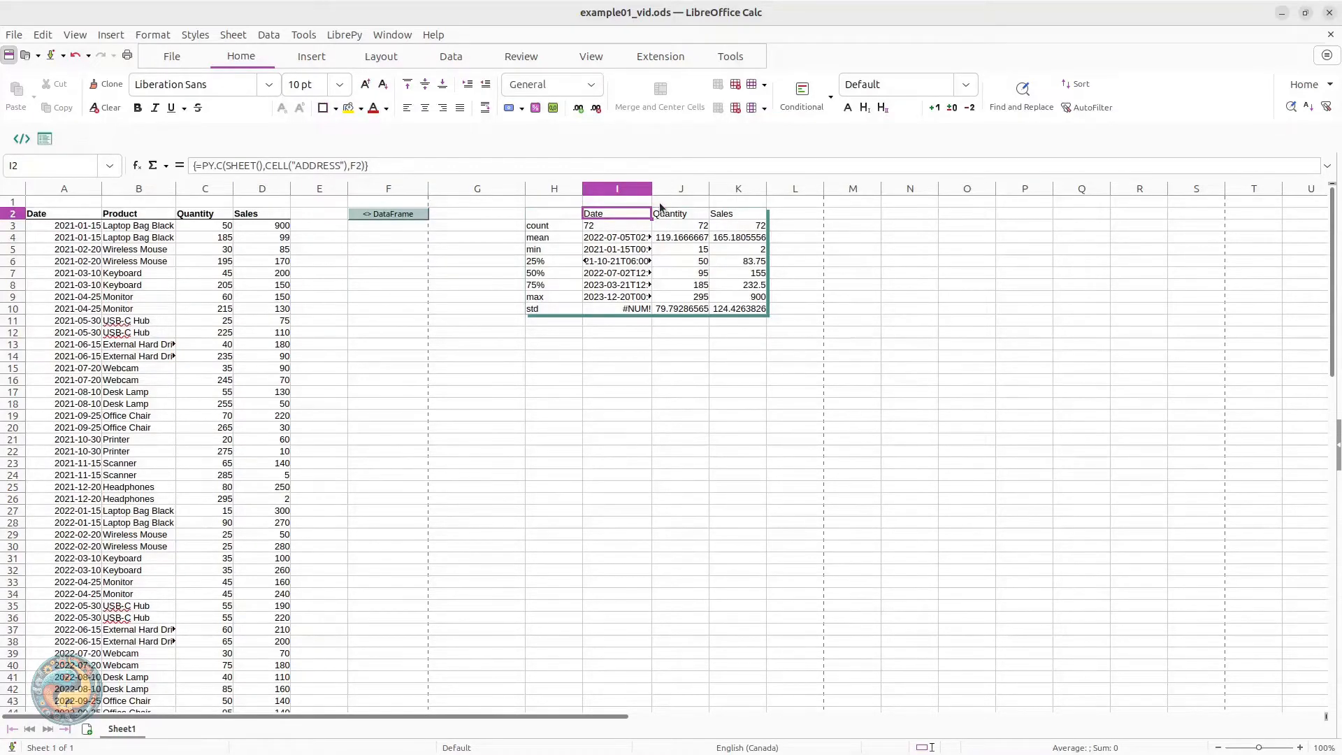
Change cell H2's Python code to lp("F2")["Product"].describe() and accept it
click(553, 216)
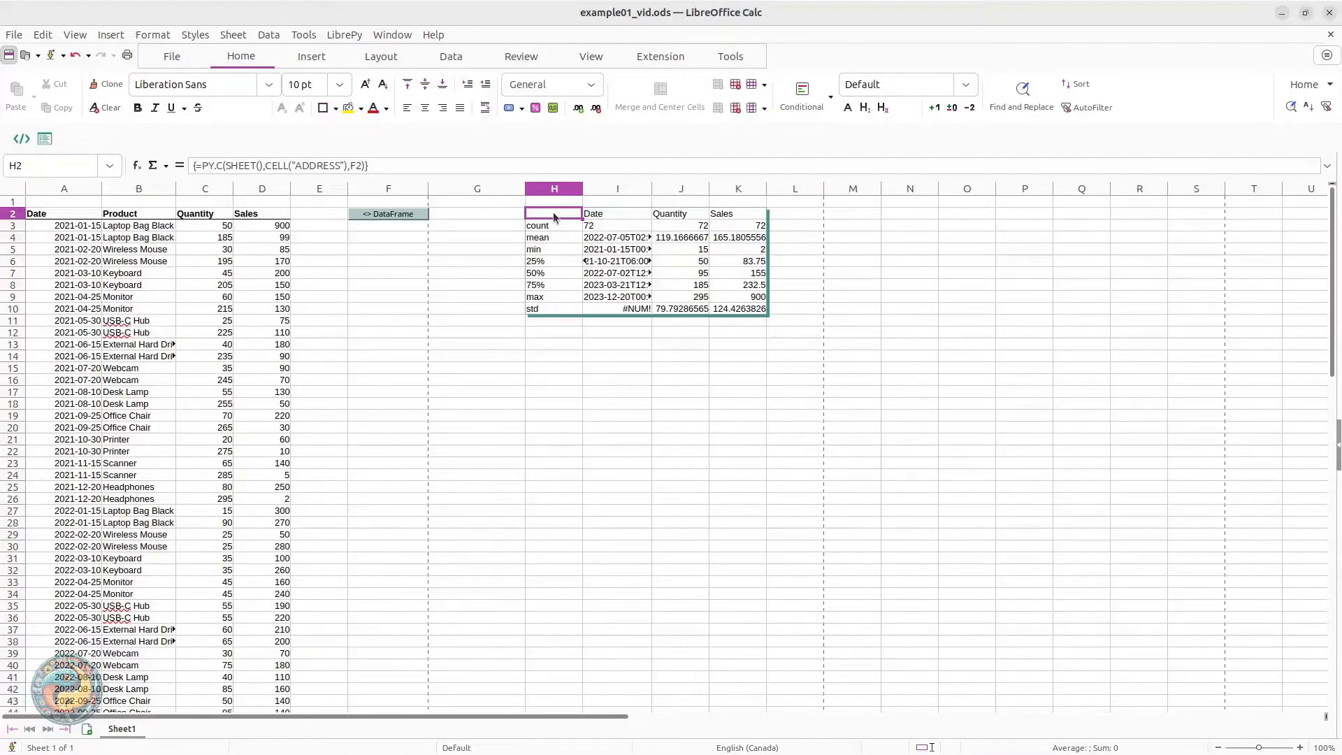
right_click(553, 217)
mouse_move(664, 241)
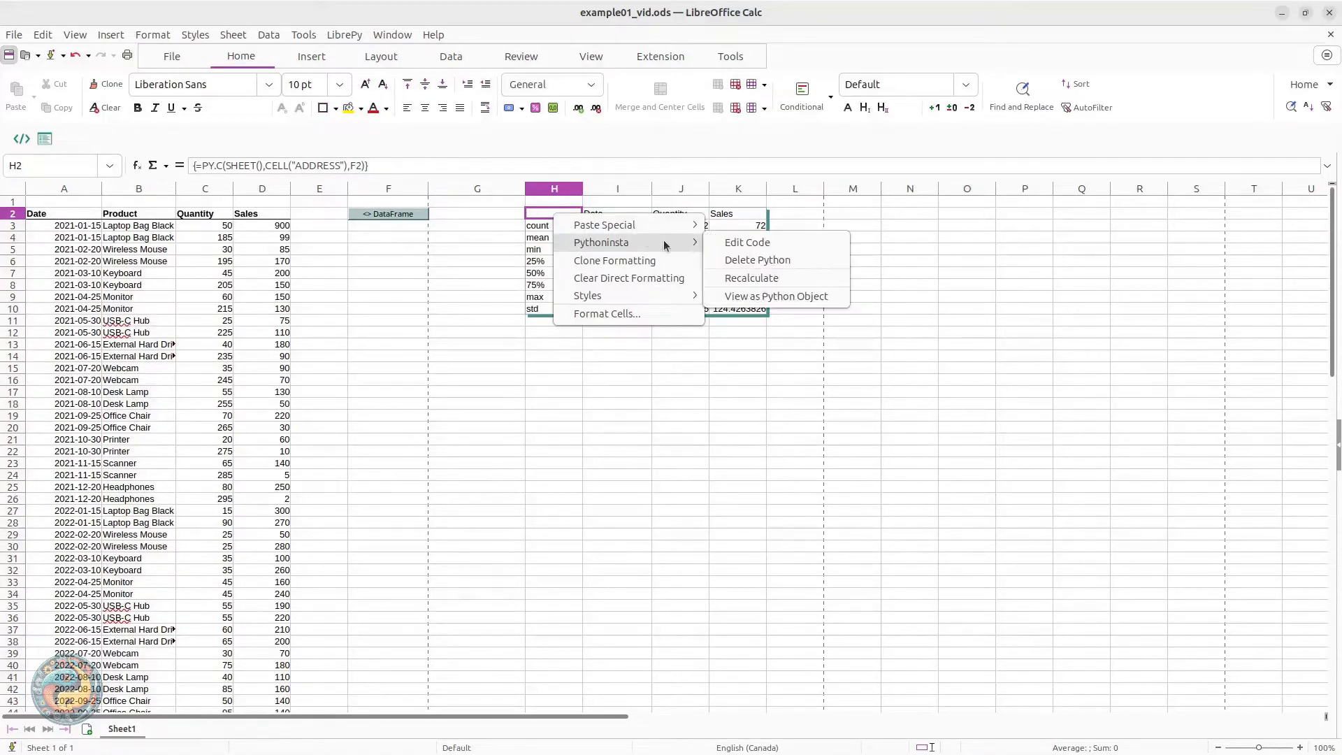
click(742, 246)
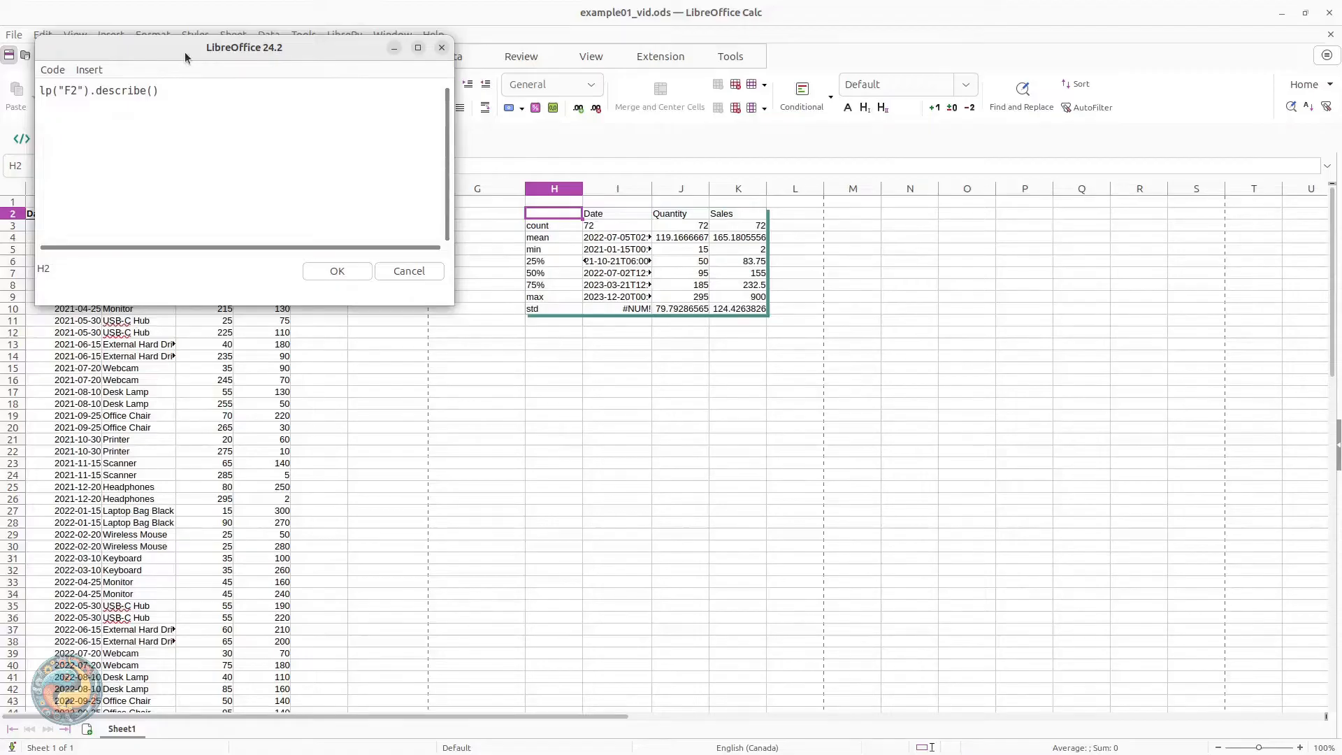
drag(184, 52, 518, 247)
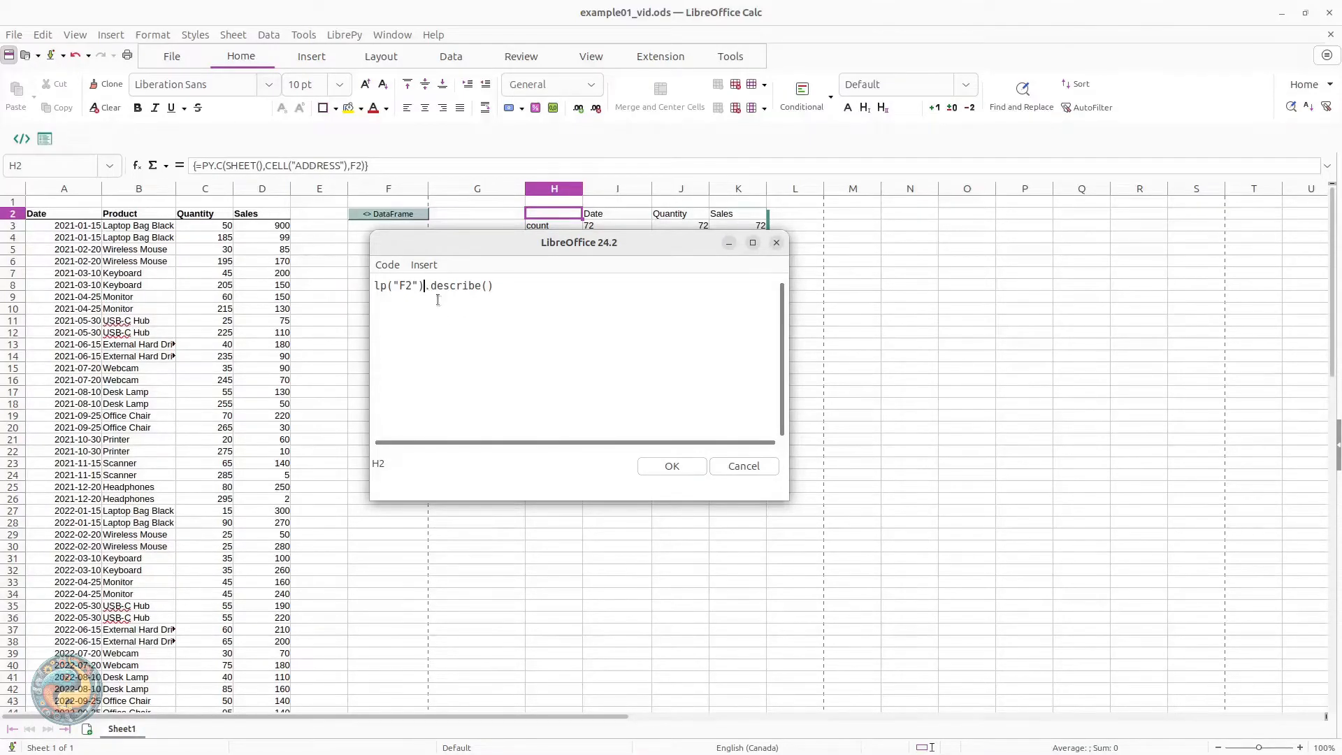
text([])
text("Product)
text(")
click(672, 466)
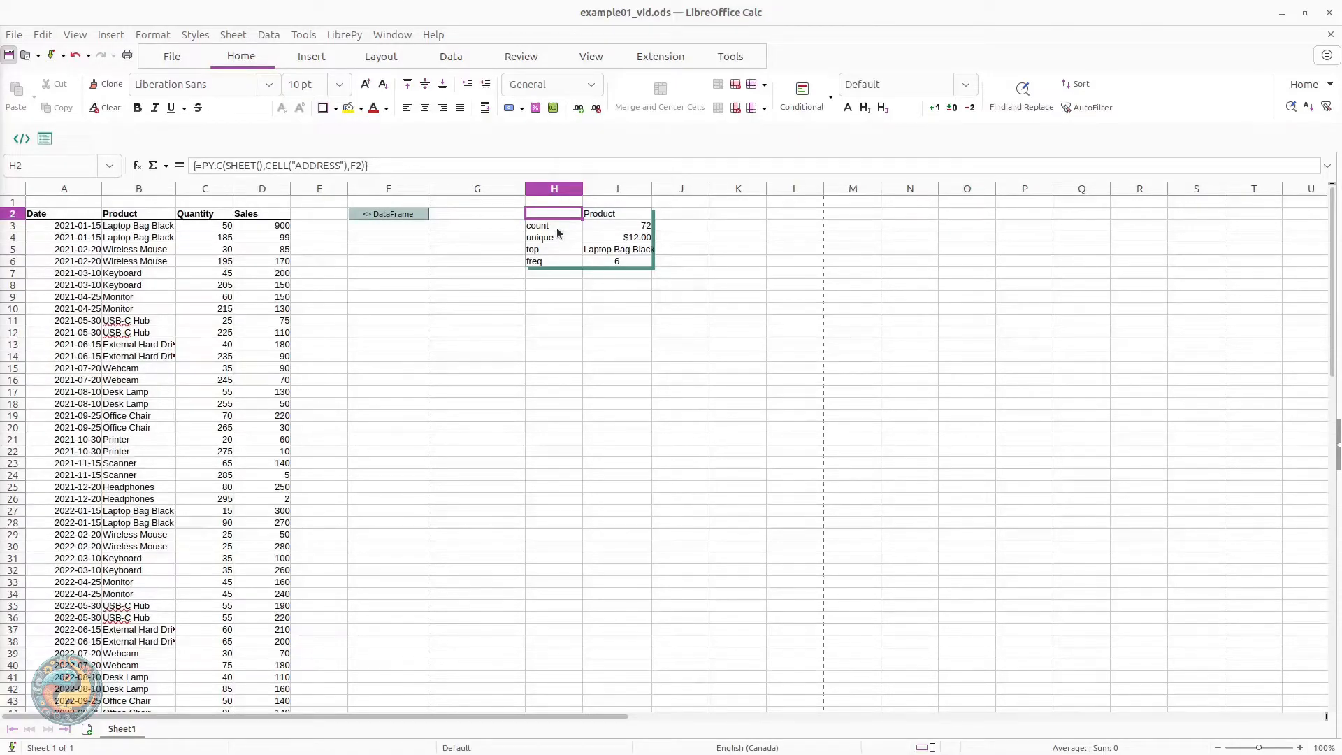
Change cell F2's Python code to df = lp("A2:D74", headers=True) and accept it
click(375, 212)
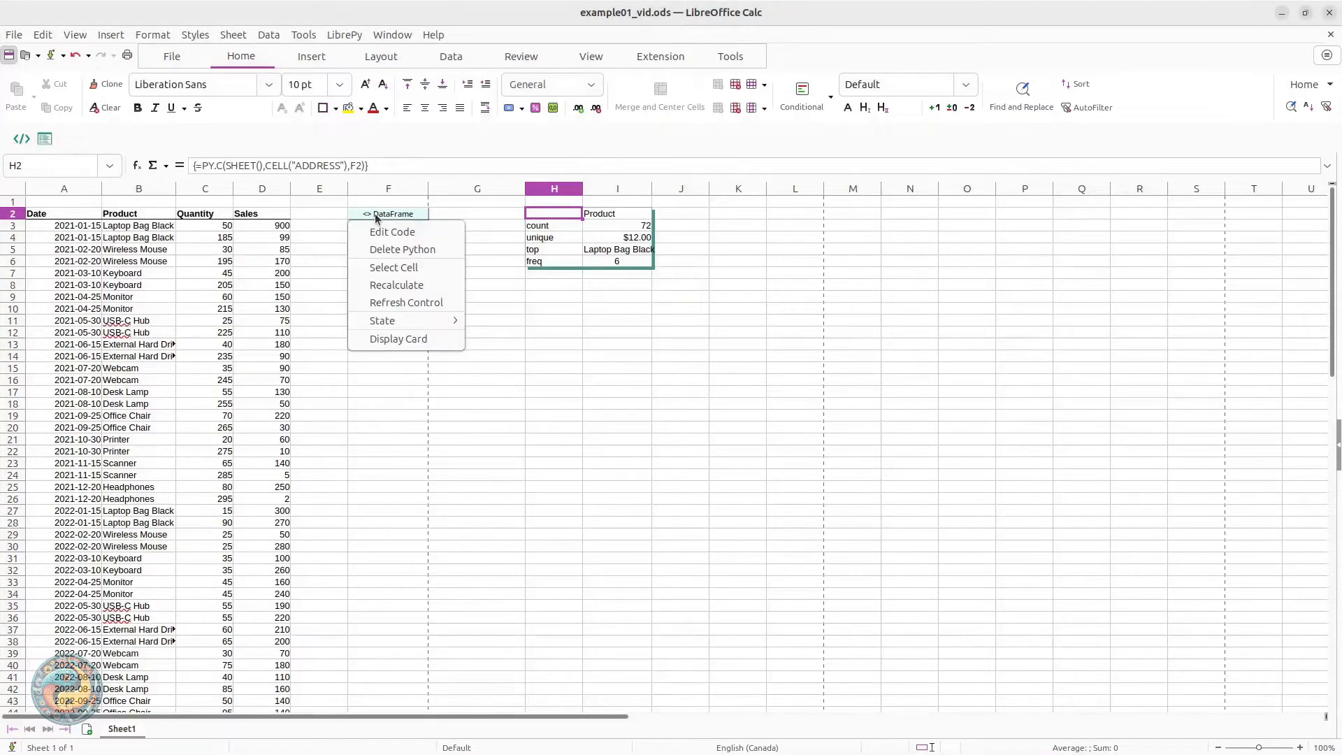
click(414, 231)
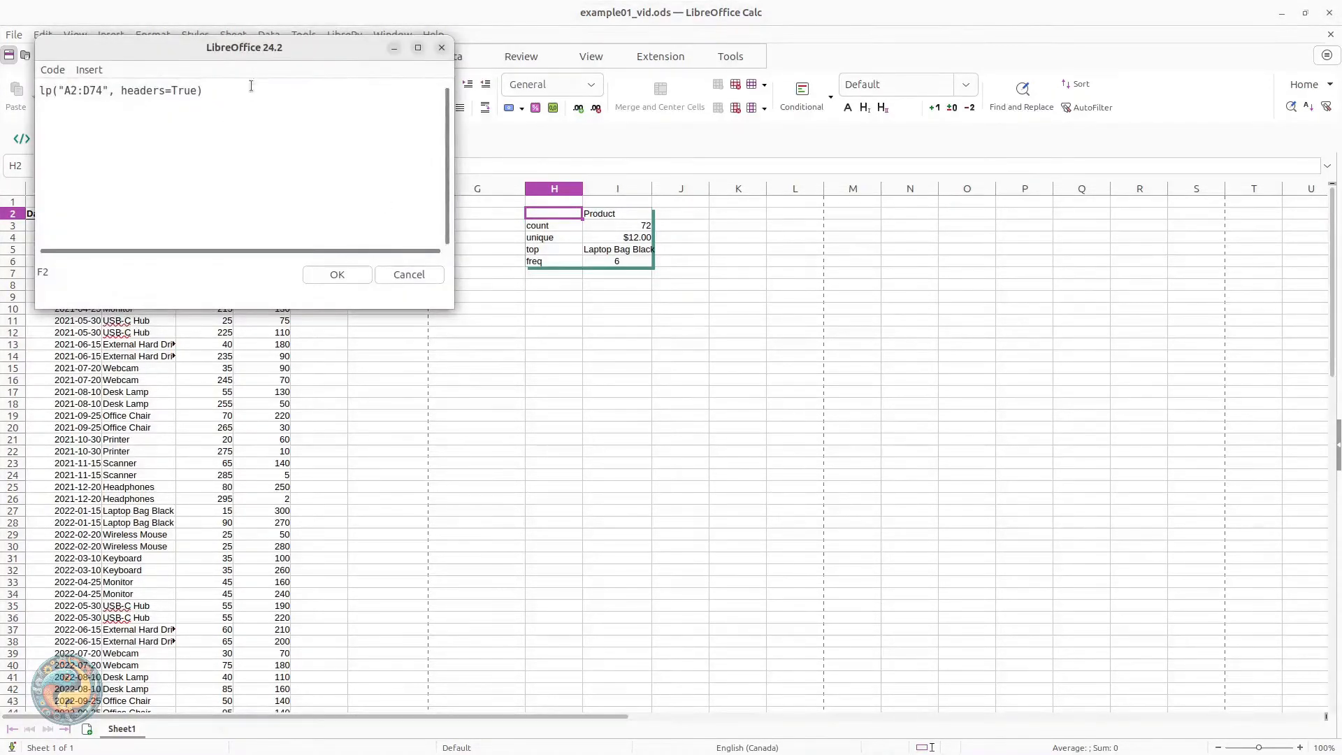
drag(266, 55, 495, 249)
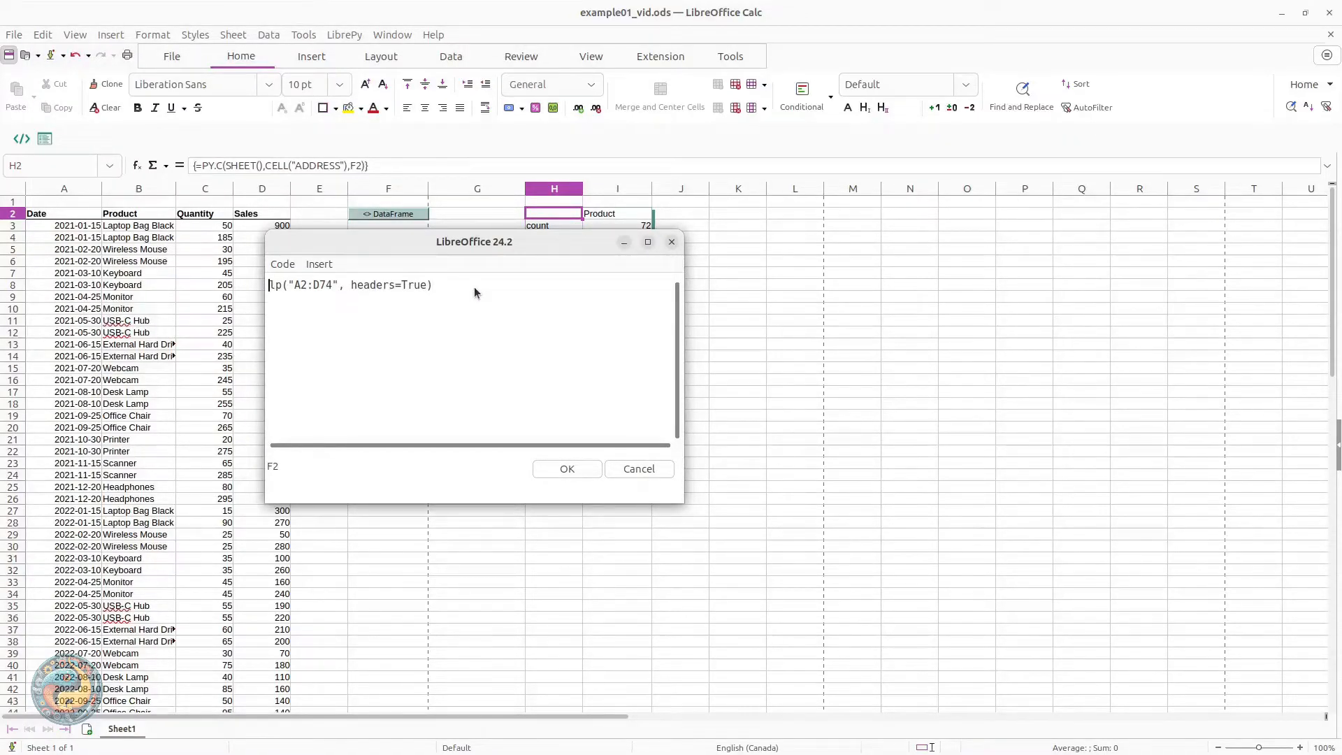
text(df =)
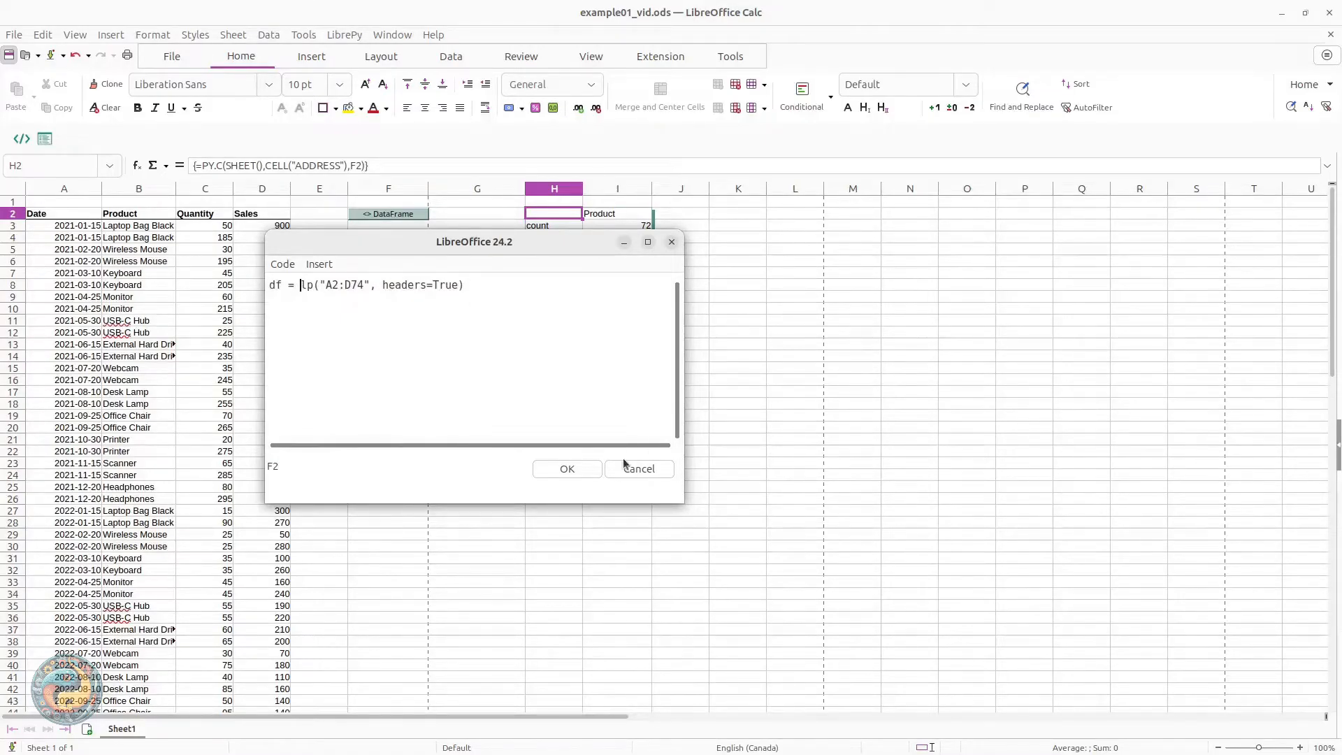
click(572, 470)
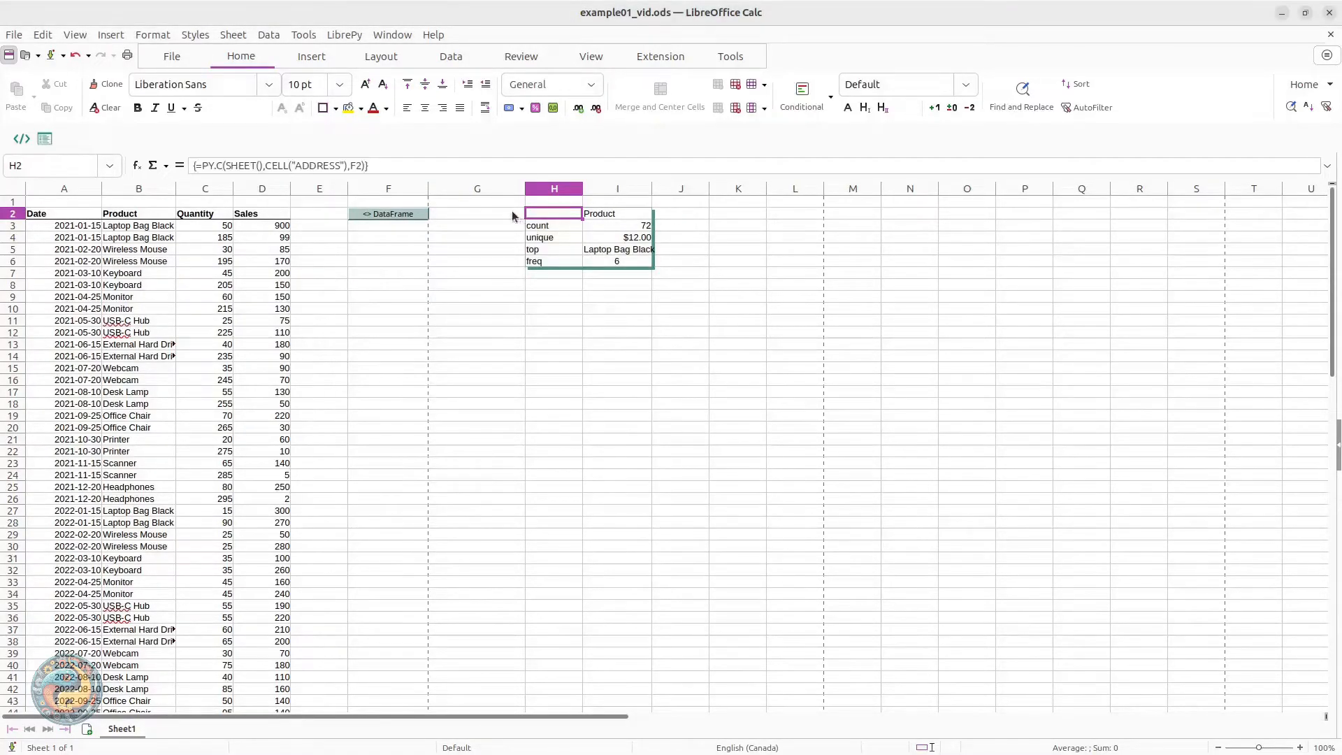
Change cell H2's Python code to df["Product"].describe() and accept it
right_click(544, 213)
mouse_move(605, 240)
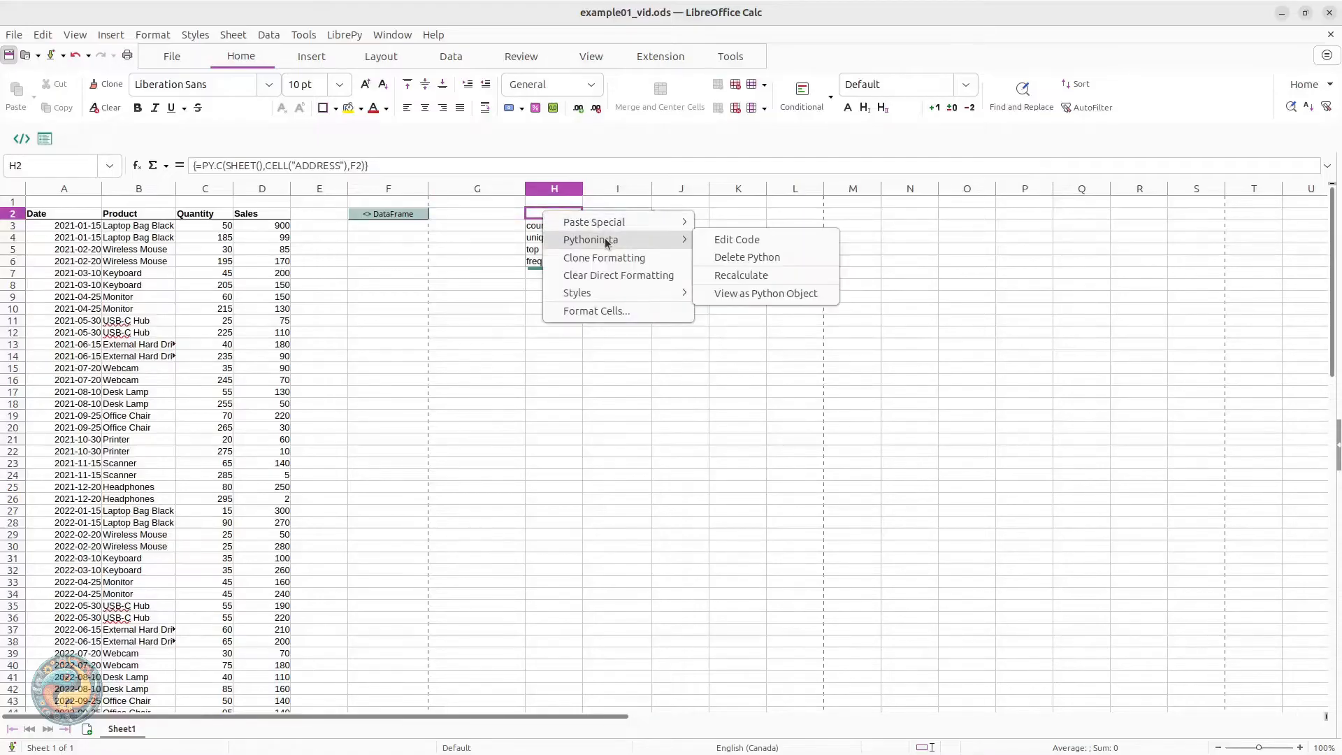
click(737, 240)
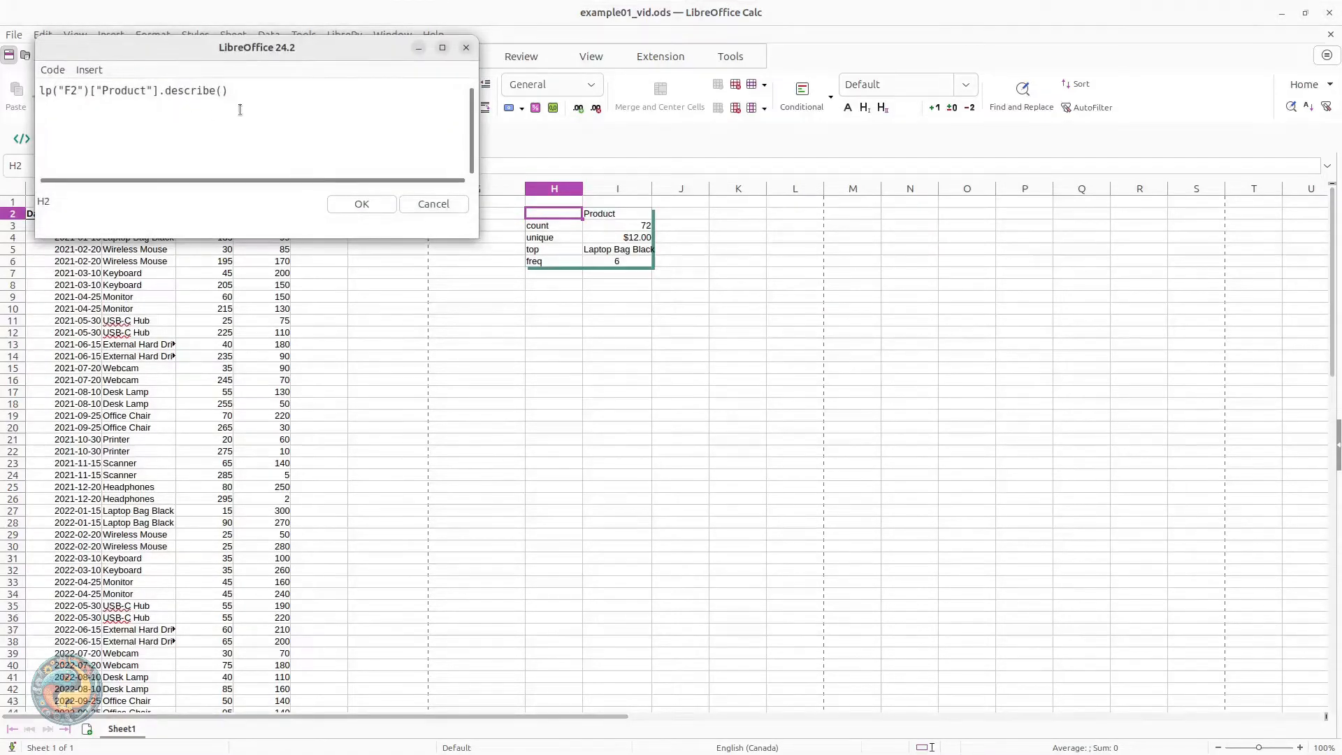
drag(258, 53, 636, 320)
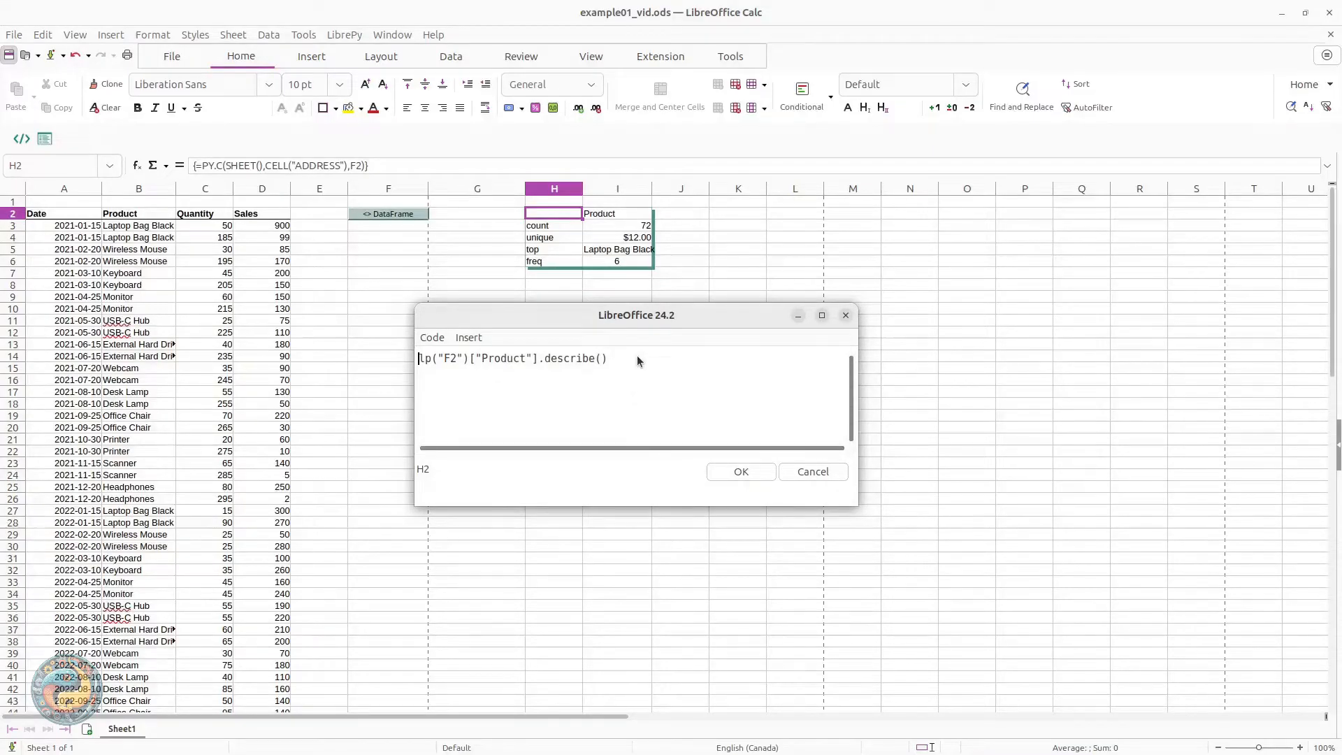
text(df)
key(Delete)
key(Delete)
key(Delete)
key(Delete)
key(Delete)
key(Delete)
key(Delete)
key(Delete)
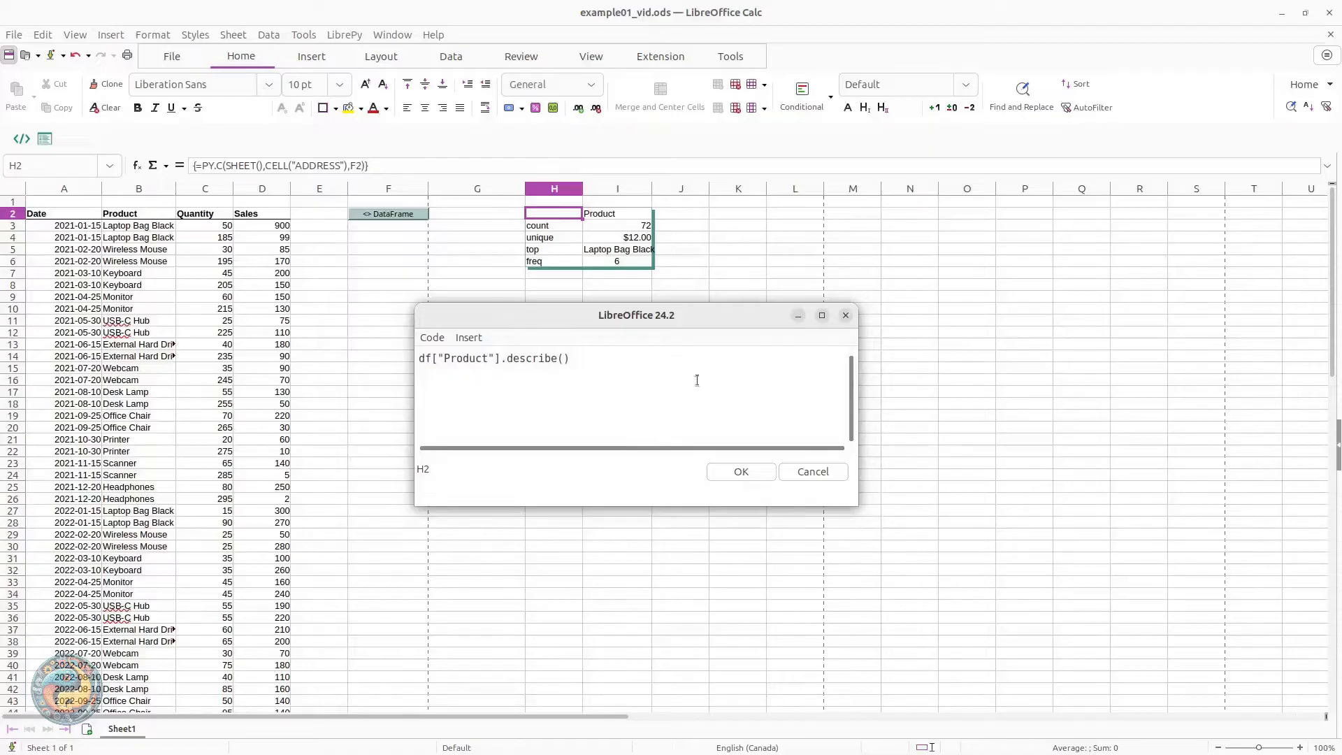
click(734, 471)
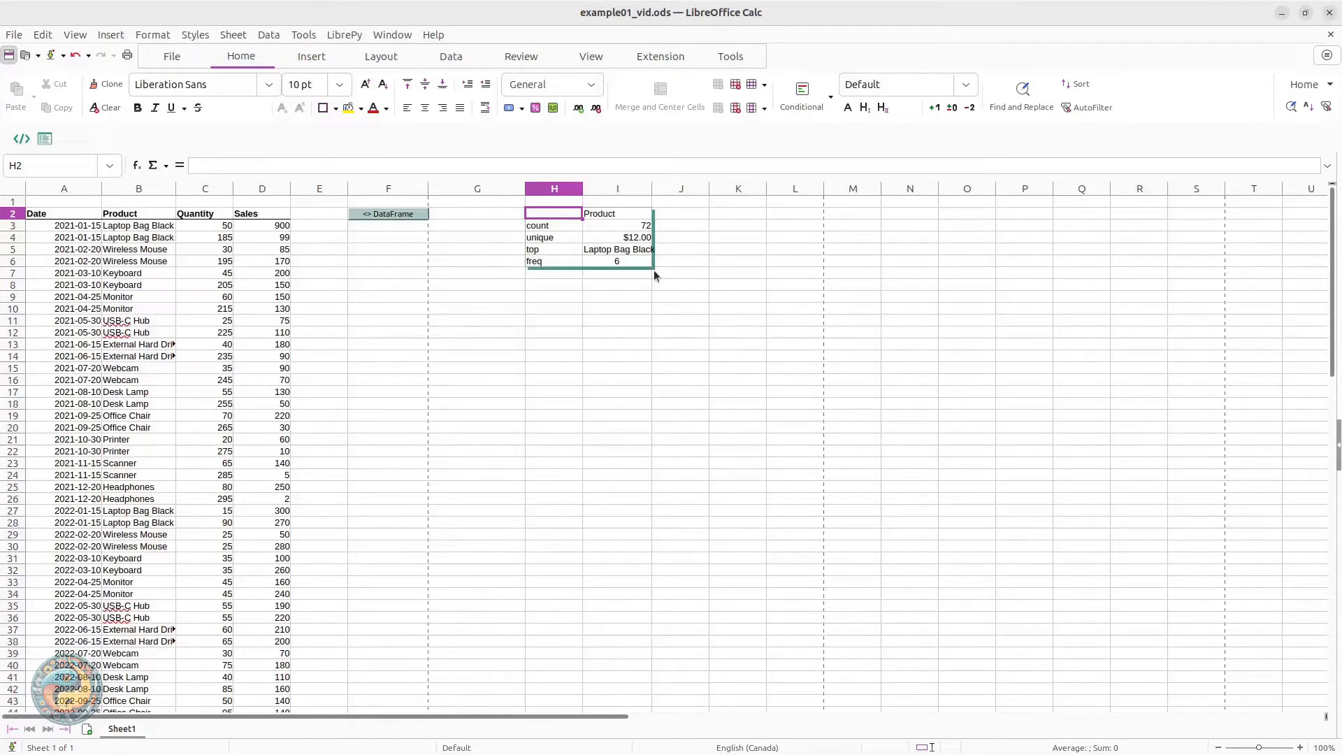
Rewrite cell H2's Python code in dot notation as df.Product.describe() and accept it
right_click(565, 217)
mouse_move(632, 242)
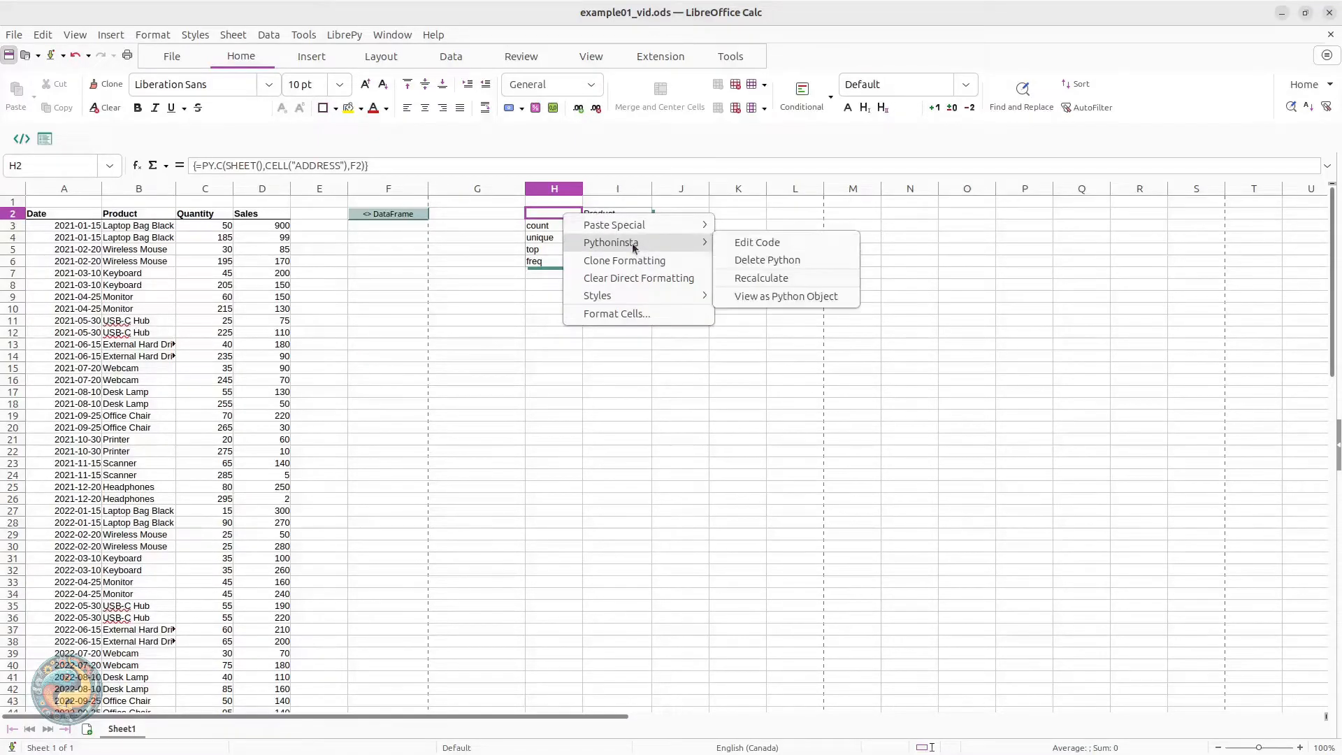
click(757, 244)
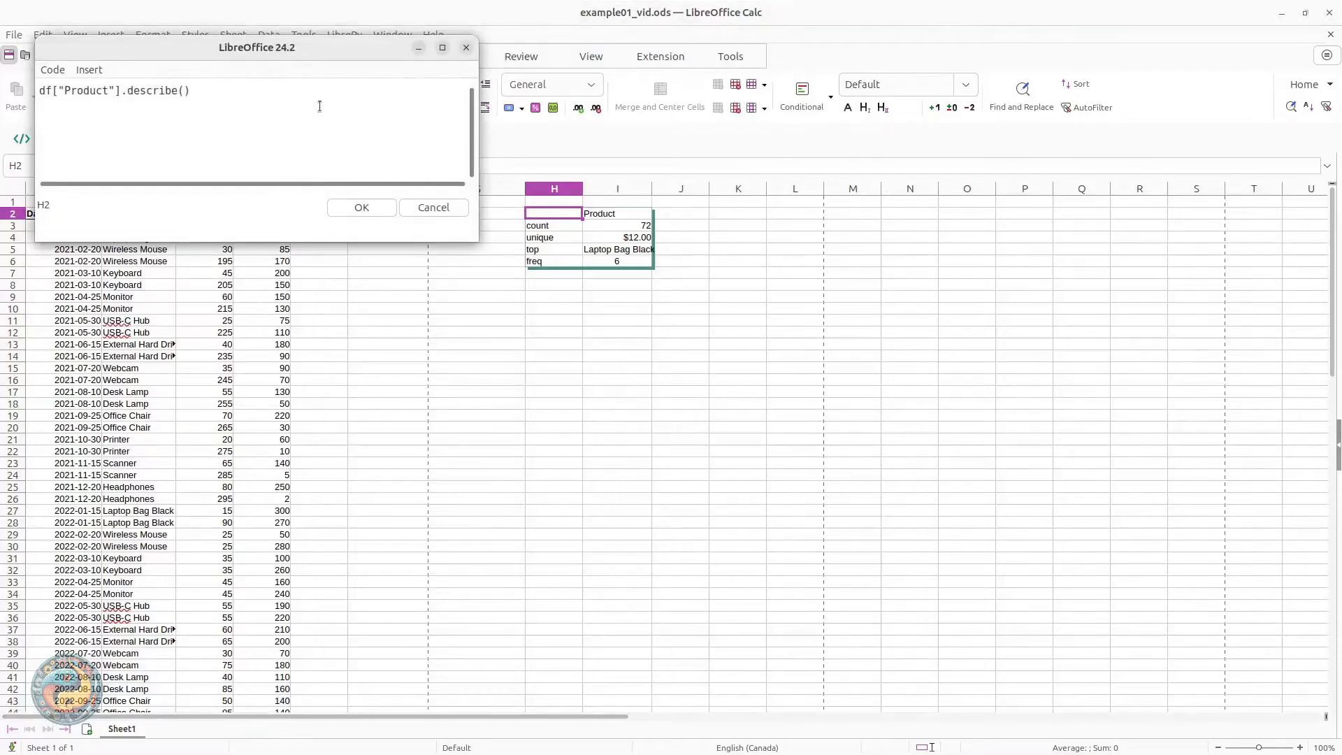
drag(313, 53, 688, 299)
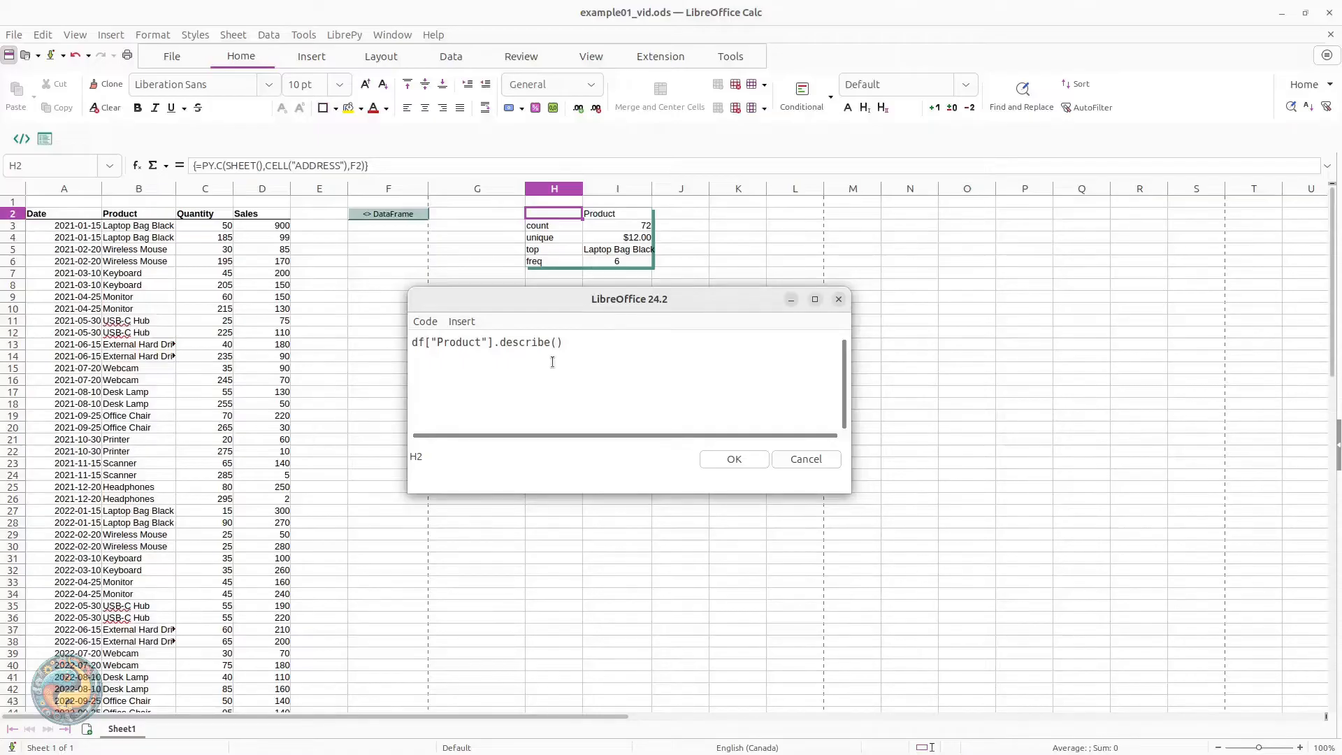
click(417, 341)
key(Delete)
key(Delete)
text(.)
key(BackSpace)
key(BackSpace)
click(734, 459)
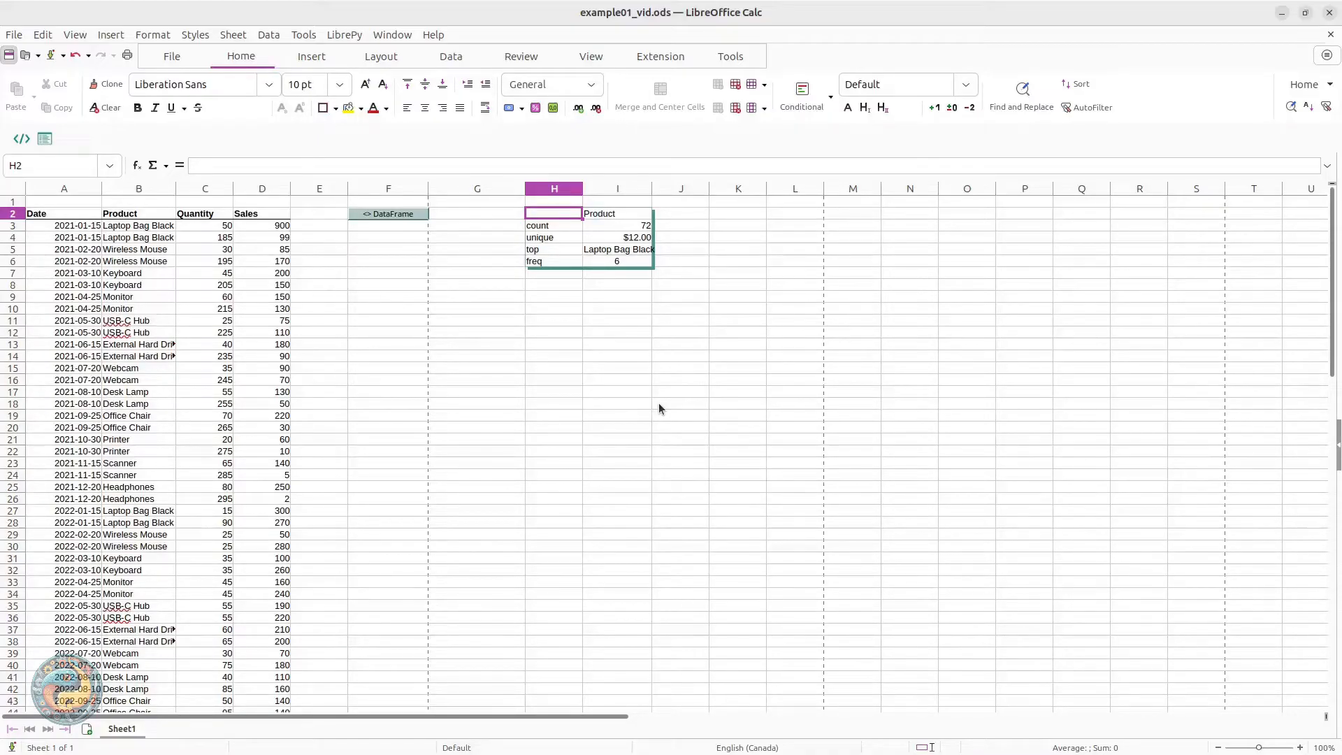
Make K2 a Python cell with the code df.Sales.sum() and accept it
key(ctrl+alt+shift+l)
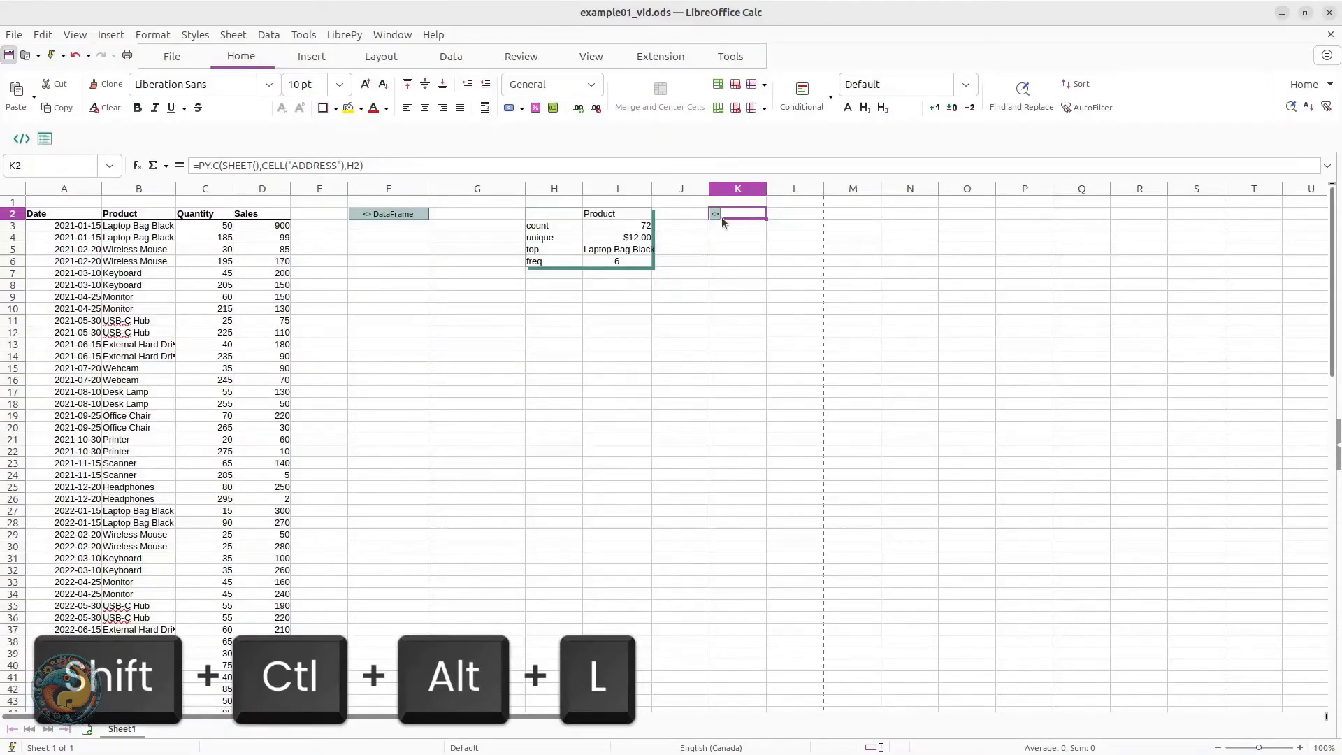
click(716, 219)
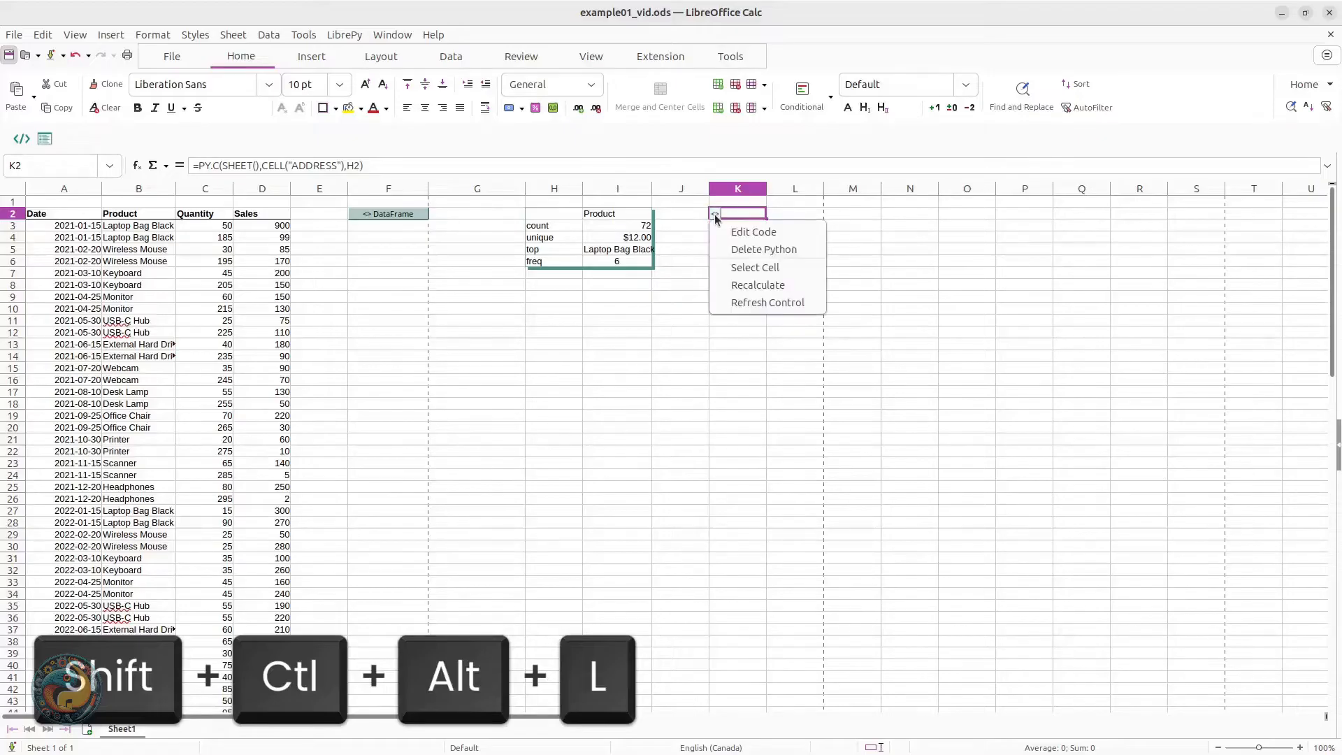
click(747, 228)
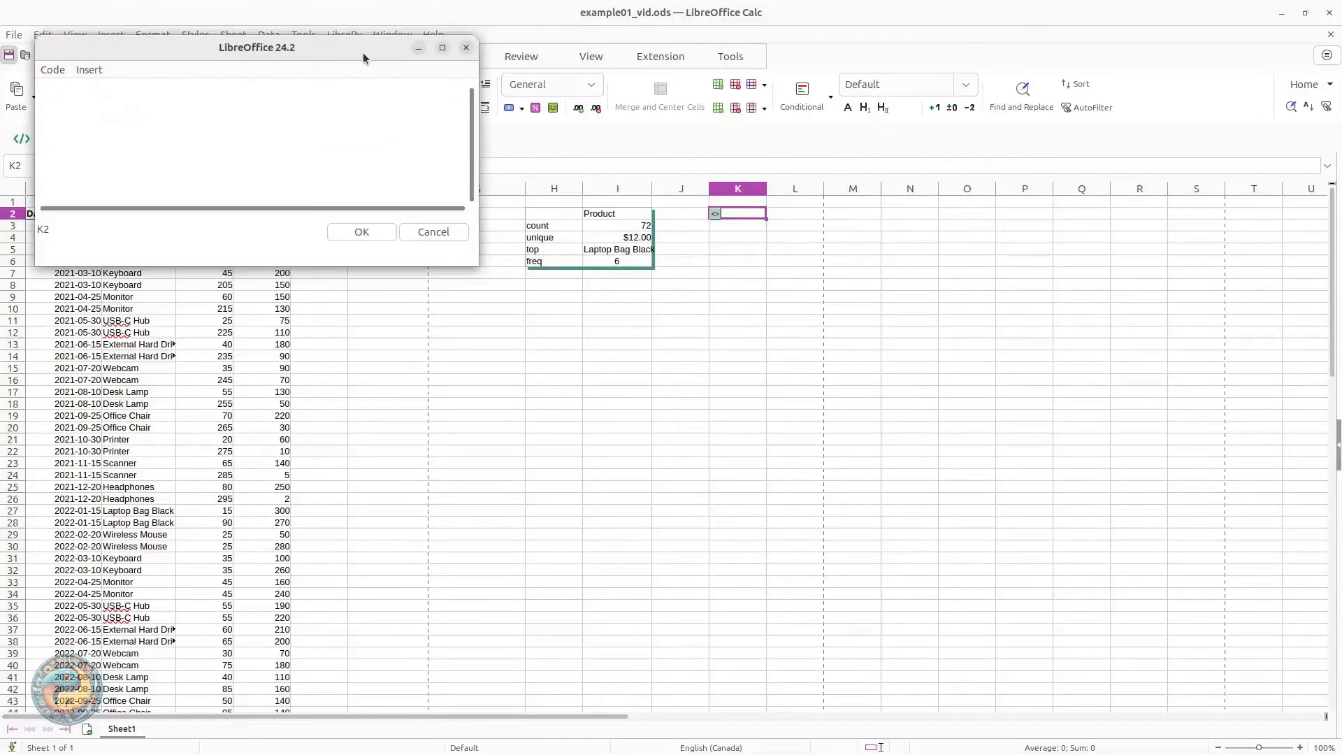
drag(363, 52, 705, 307)
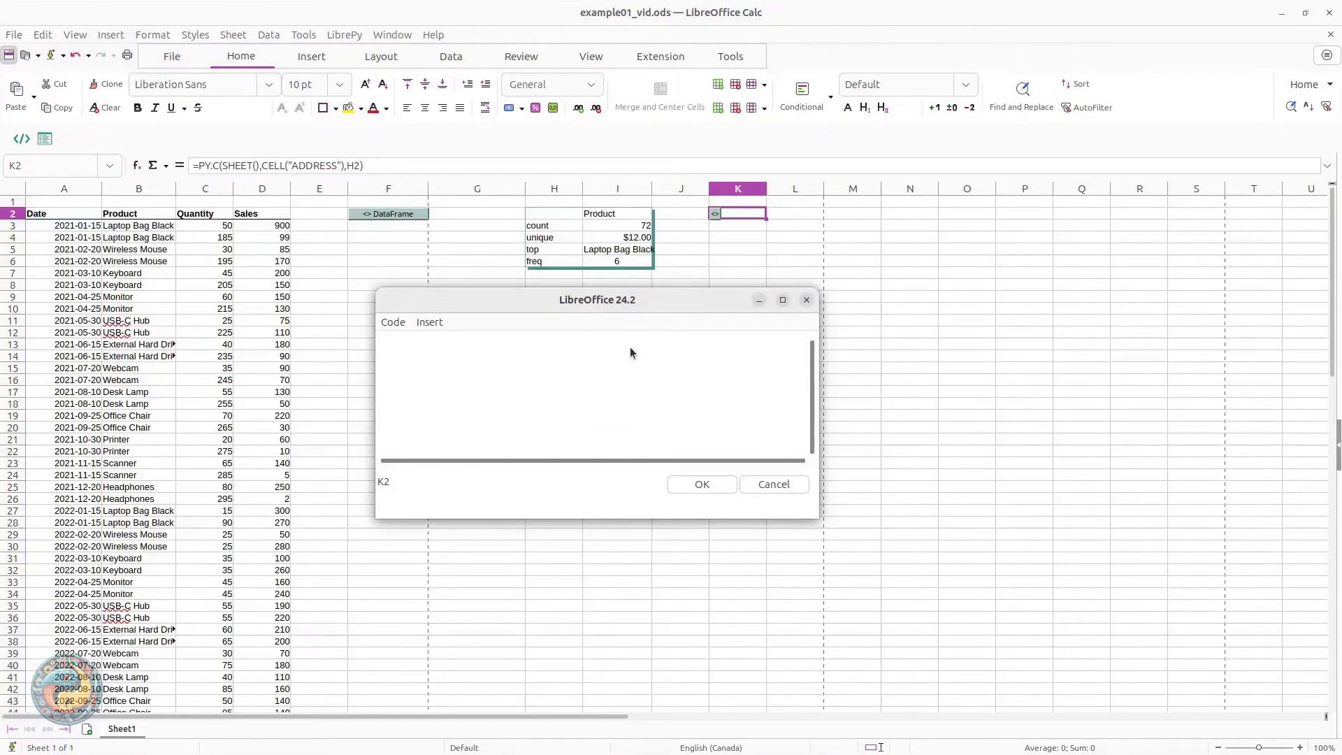
text(df.Sales.sum())
click(703, 483)
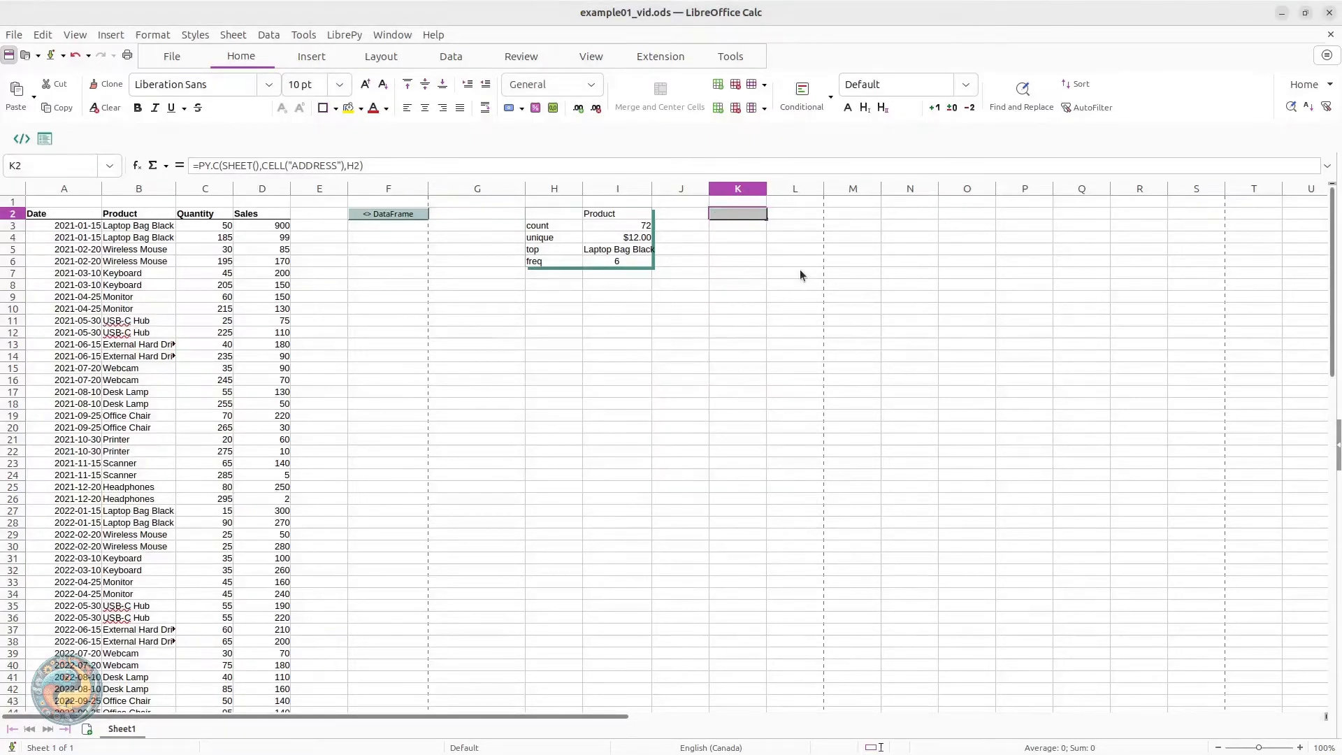
Select the Sales values in D3:D74 to check their sum against the Python result
click(259, 224)
scroll(259, 224, down, 18)
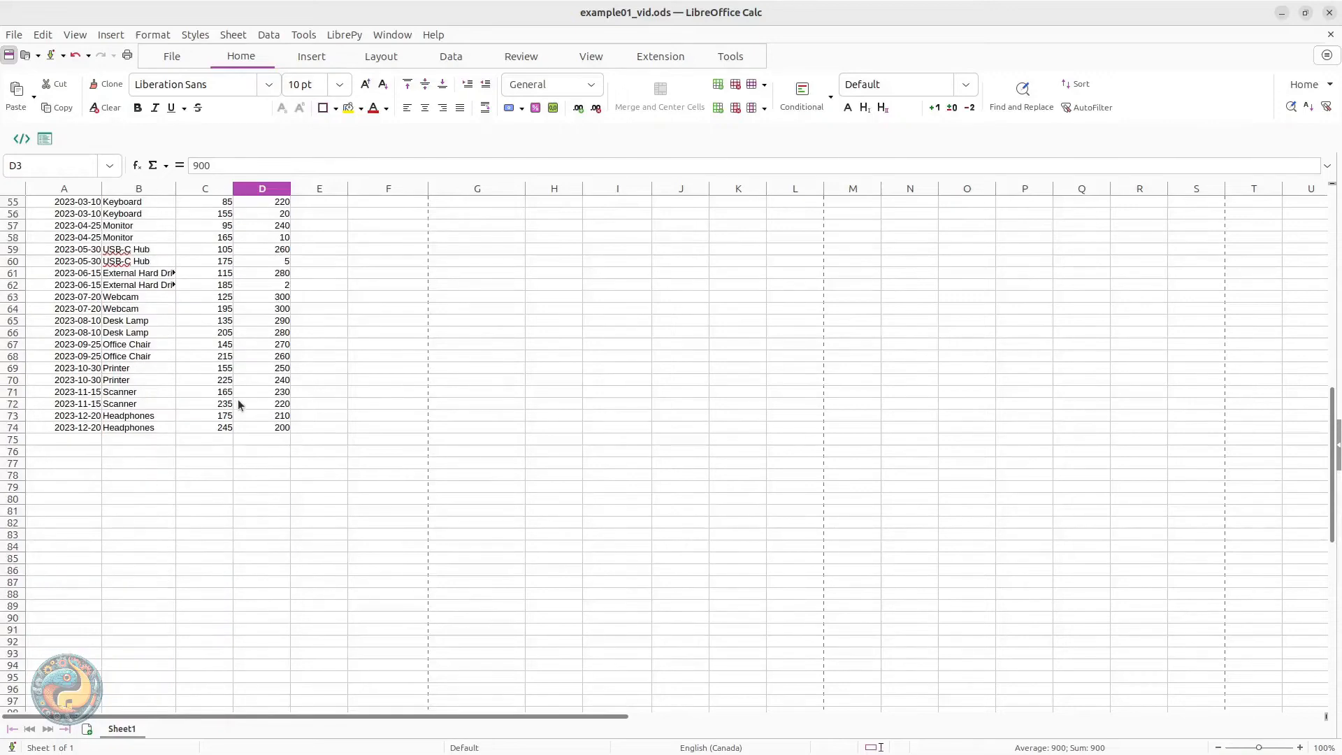
shift+click(271, 428)
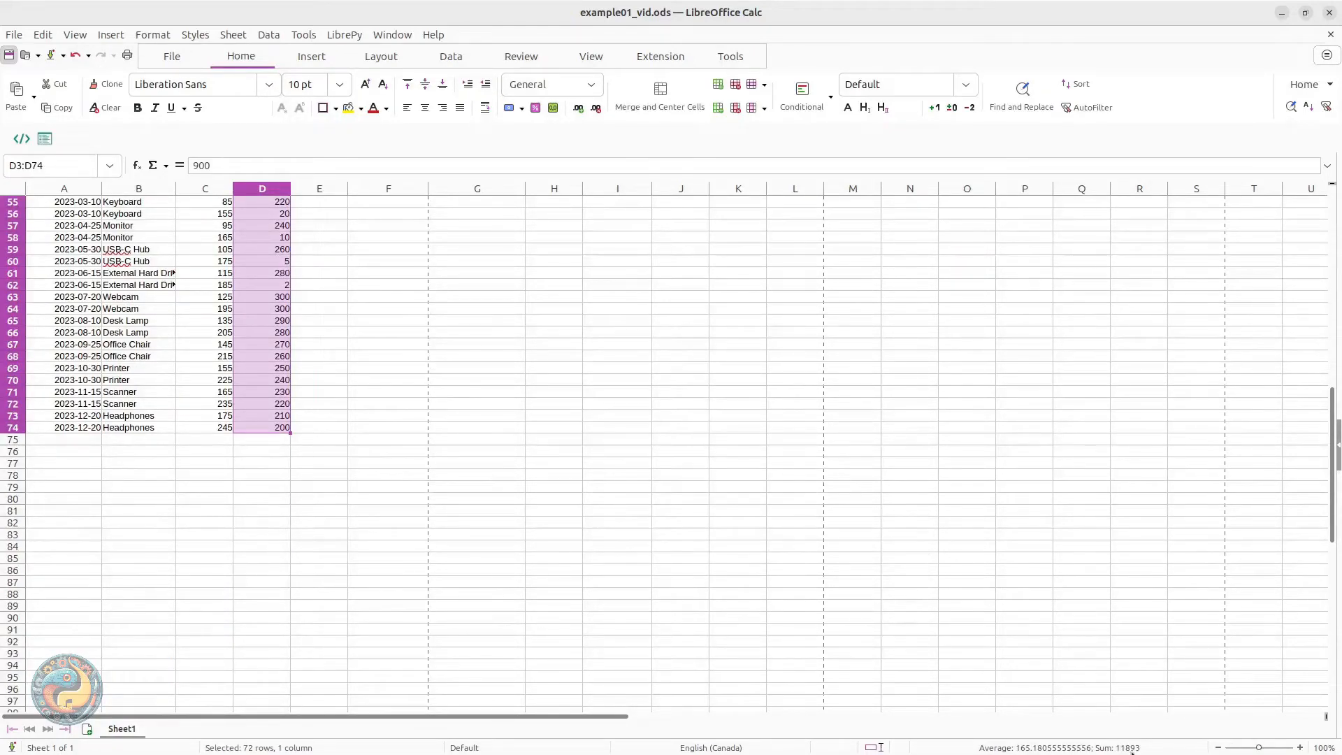
Format cell K2 as Currency using the -$1,234.00 format without red negative numbers
scroll(648, 429, up, 15)
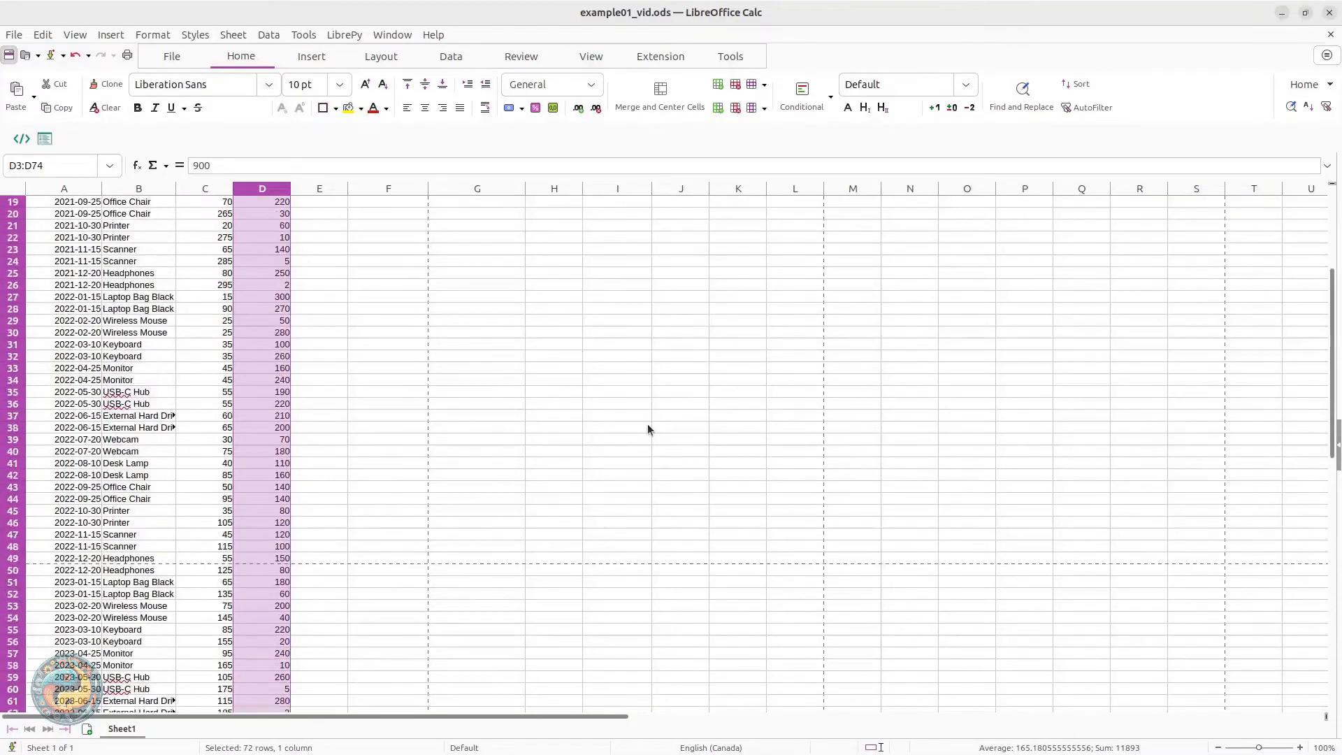
scroll(745, 218, up, 1)
click(745, 214)
right_click(745, 214)
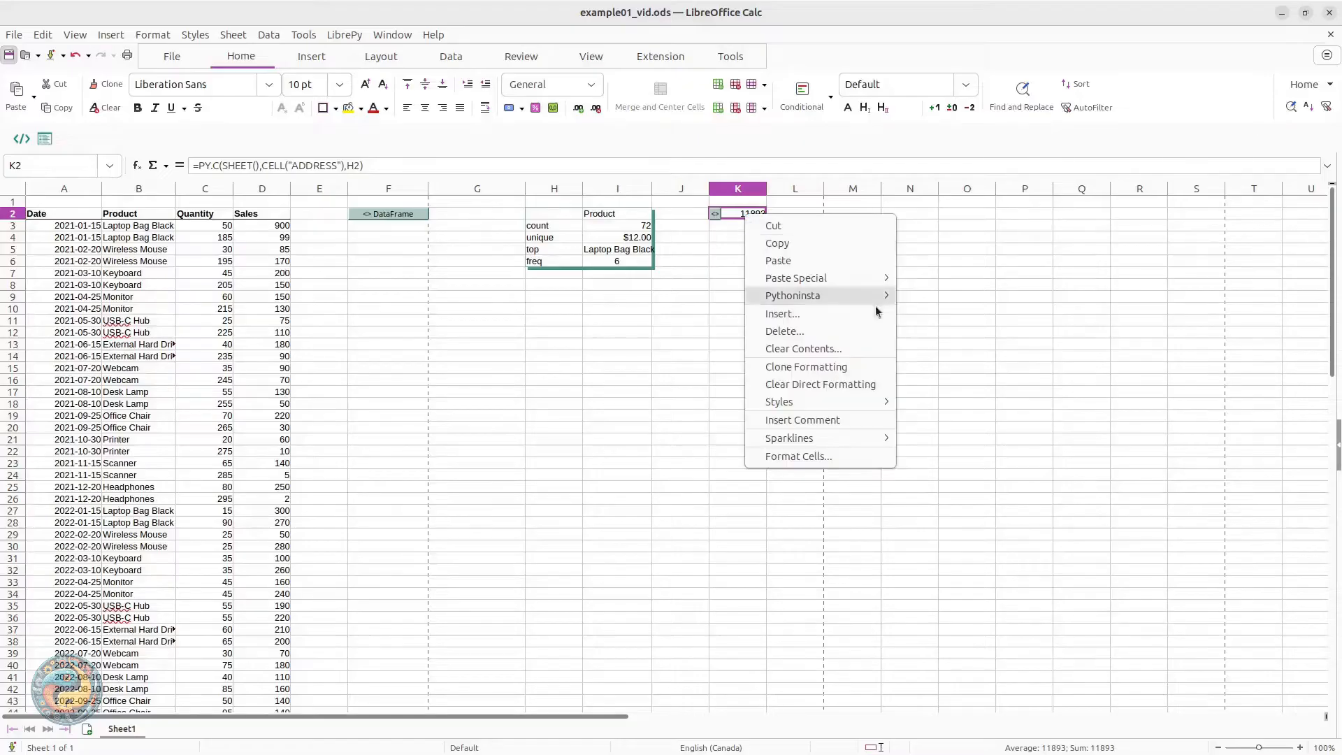
click(795, 456)
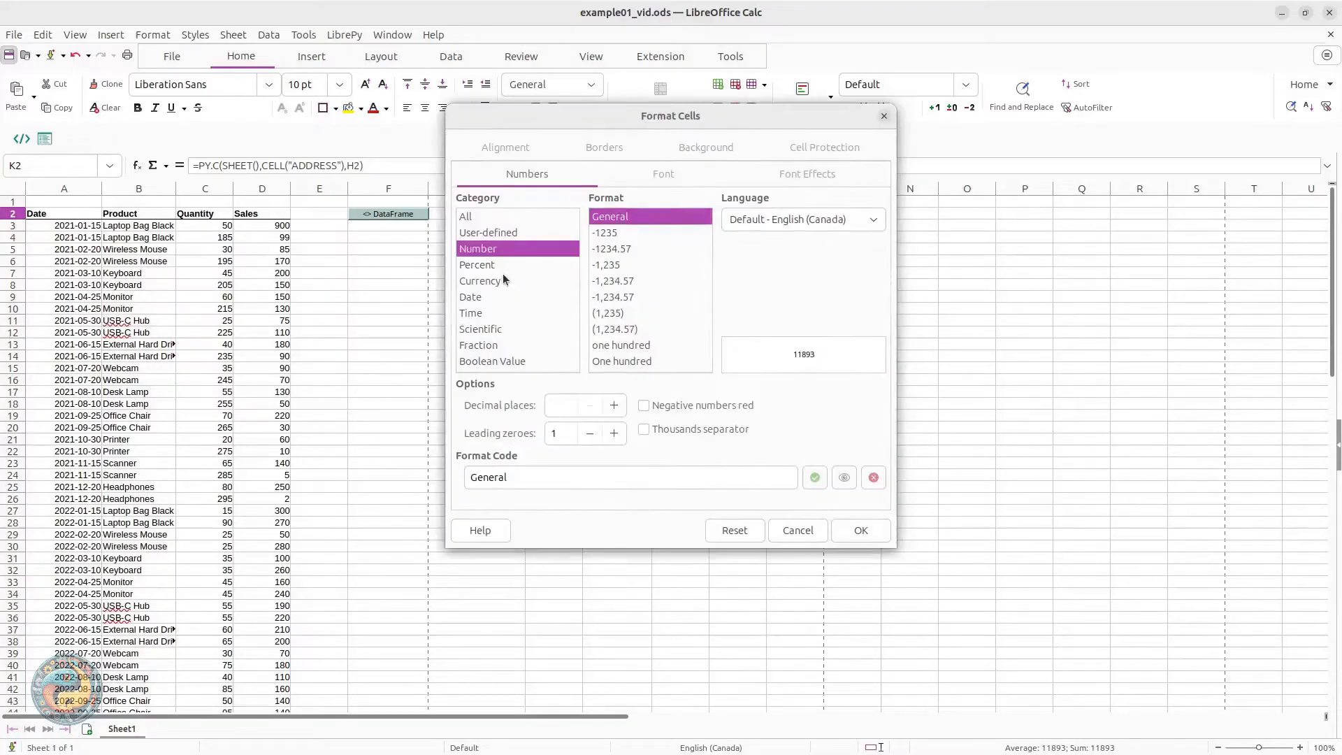
click(484, 281)
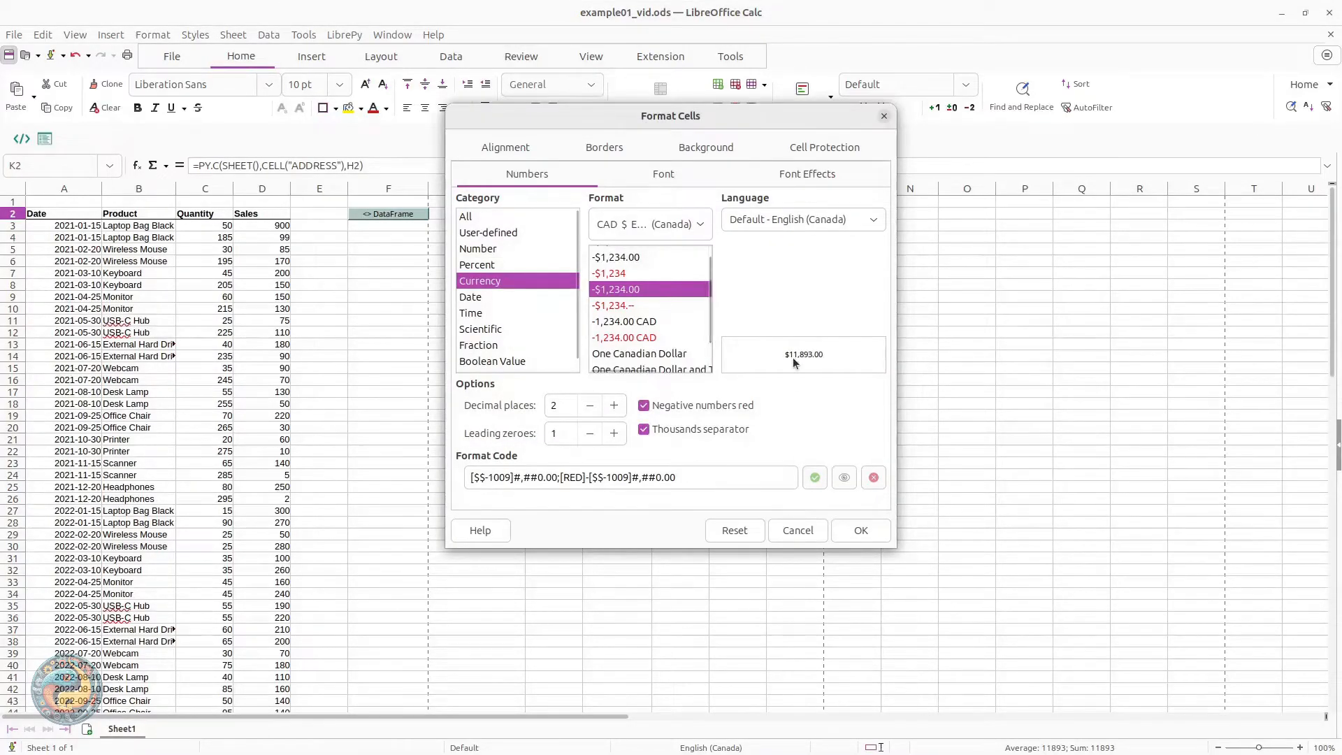
click(645, 258)
click(854, 530)
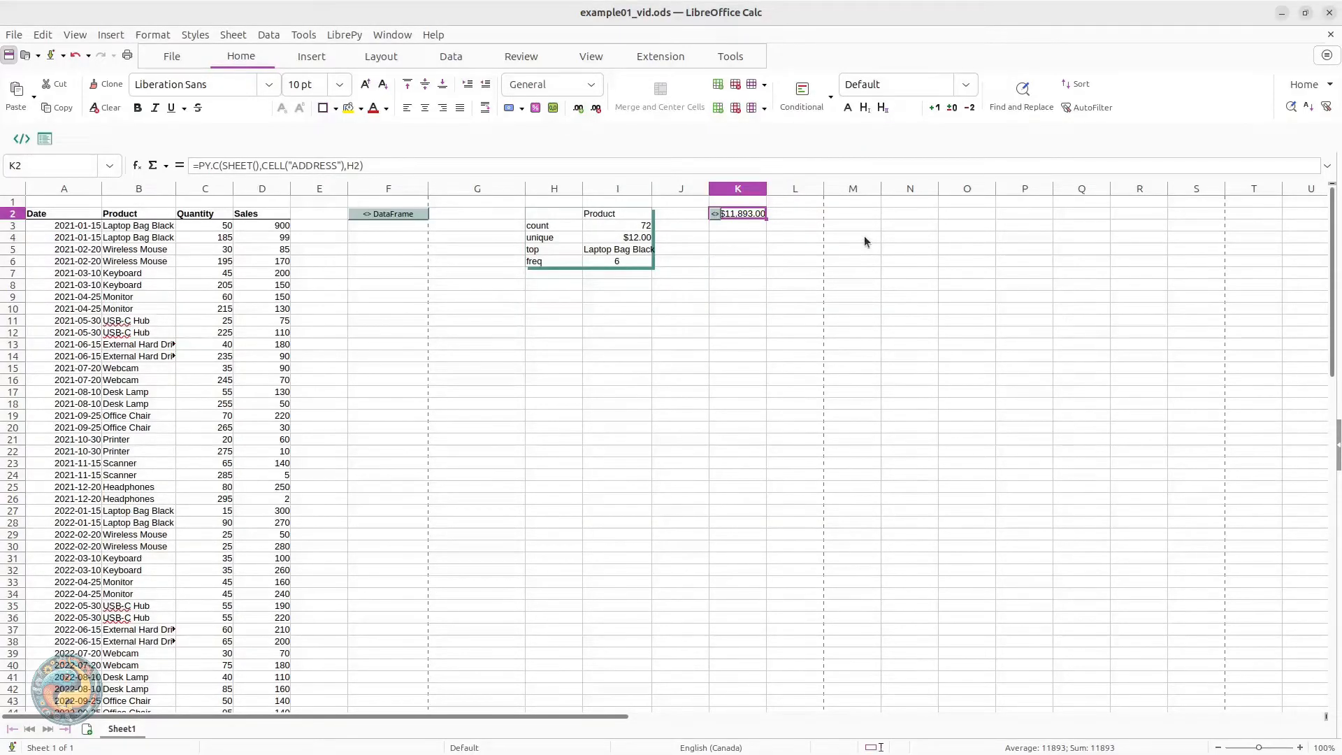
Change cell K2's Python code to df.Sales.mean() and accept it
click(716, 214)
click(762, 231)
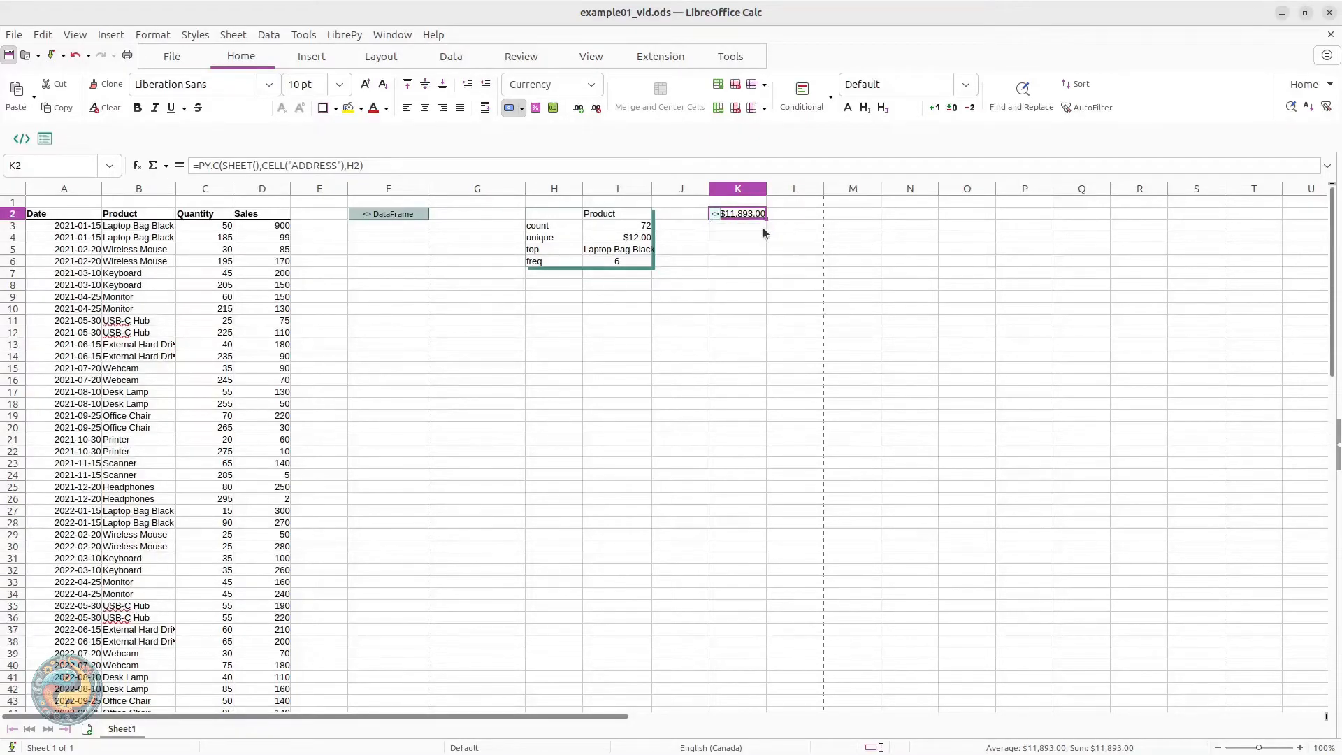
click(113, 95)
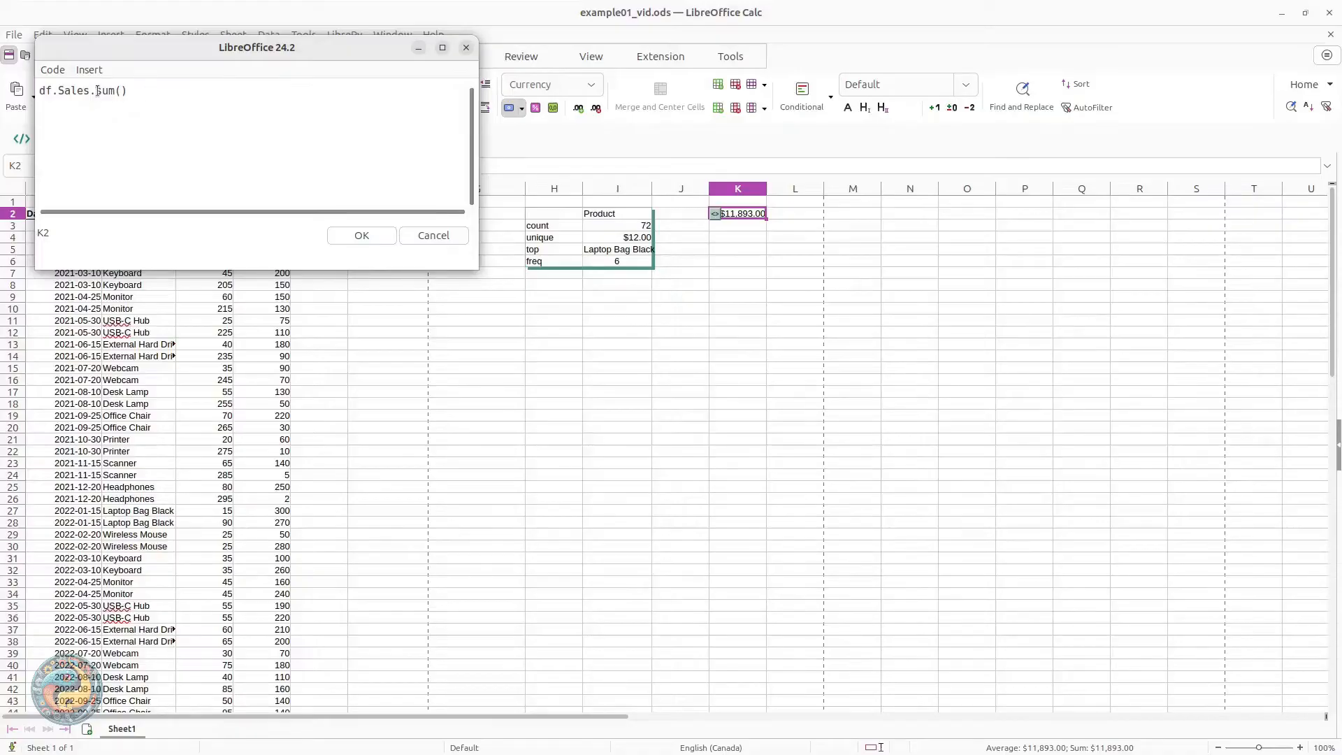
key(BackSpace)
key(BackSpace)
key(BackSpace)
text(mean)
click(384, 237)
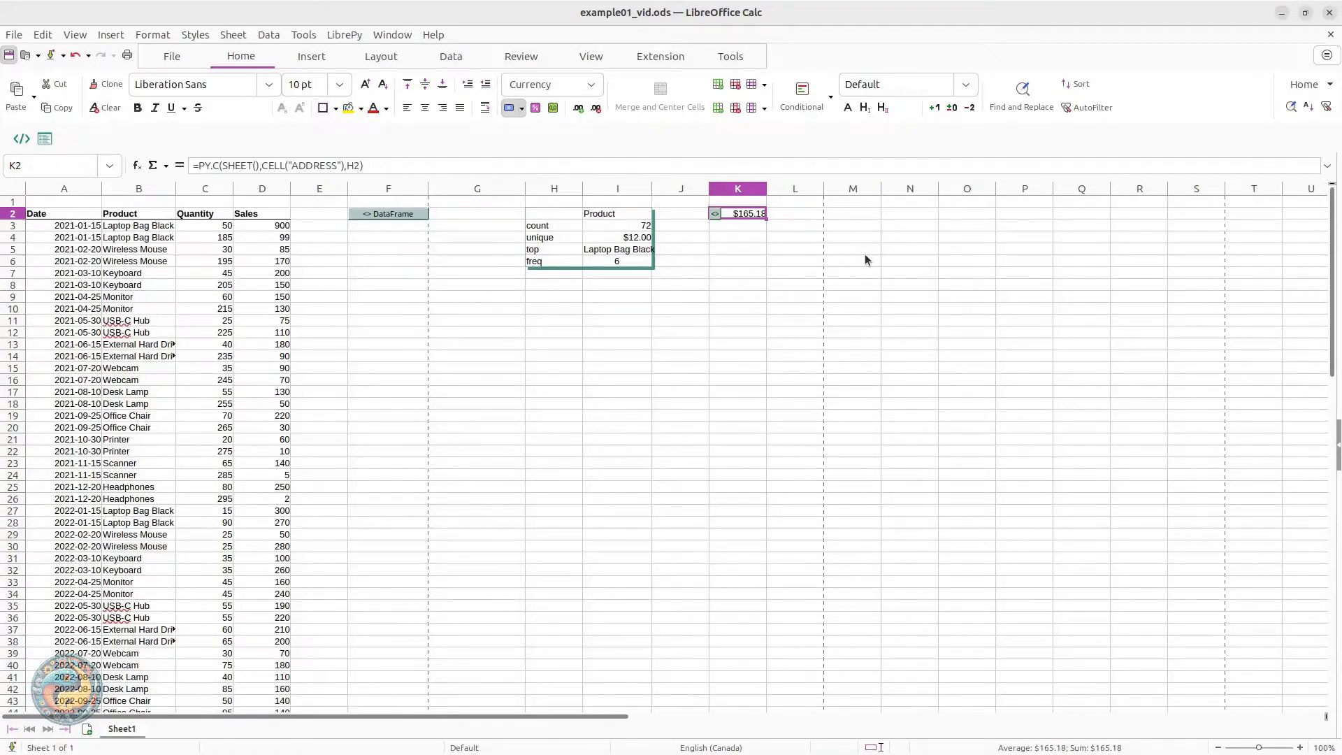
Make K4 a Python cell with the code df.groupby('Date').Sales.sum() and accept it
click(88, 226)
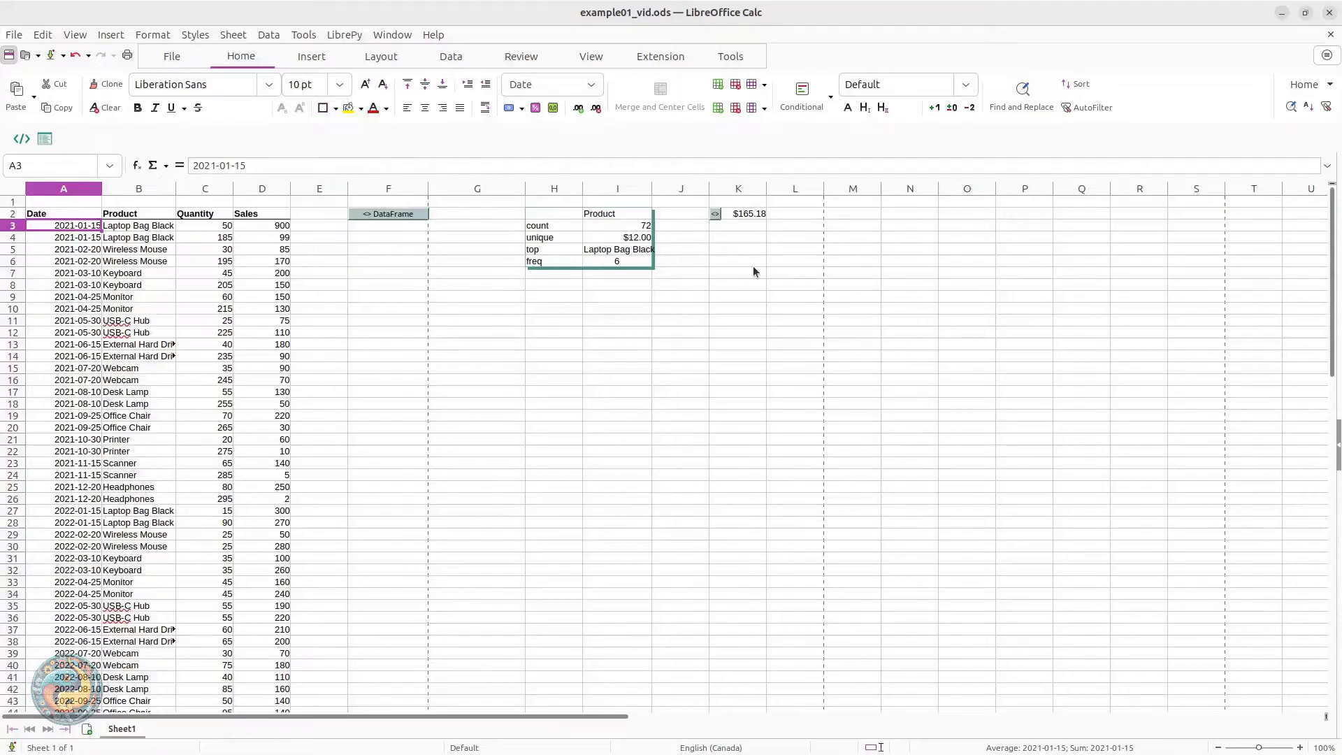
click(723, 239)
key(ctrl+alt+shift+l)
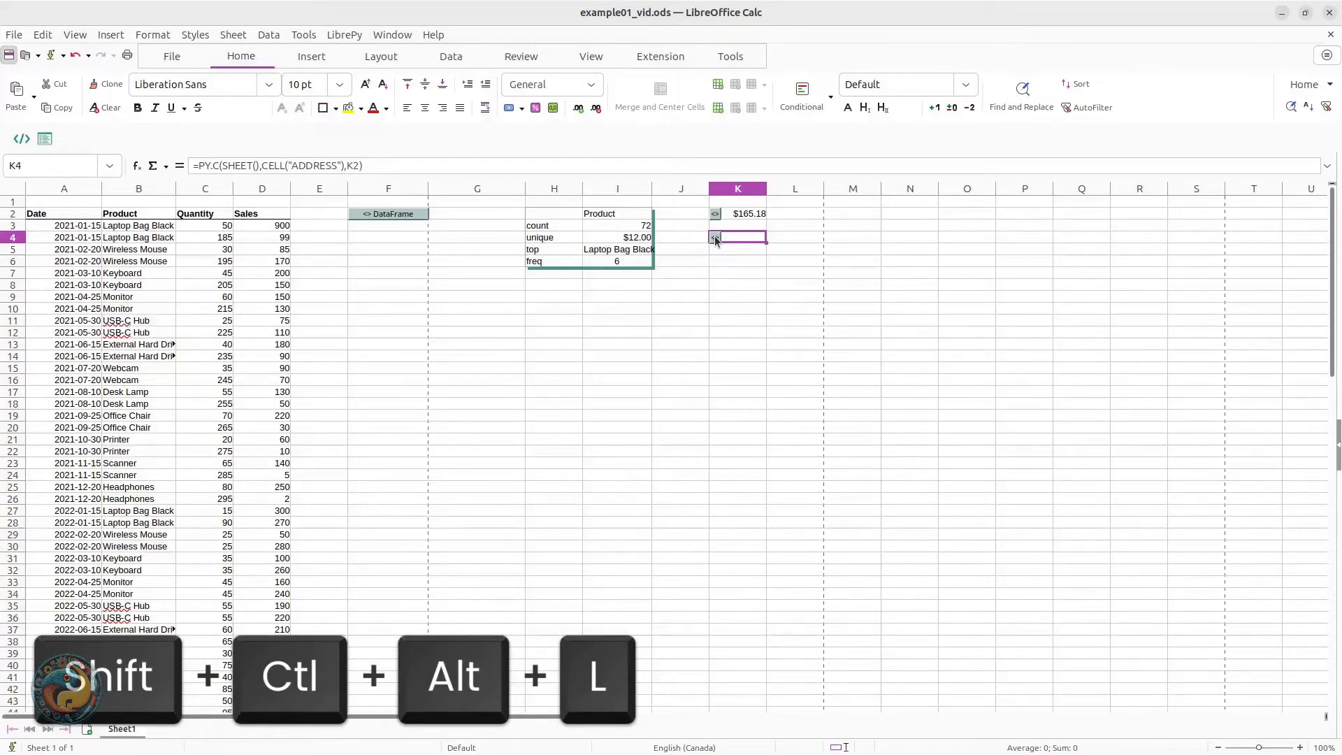
click(715, 238)
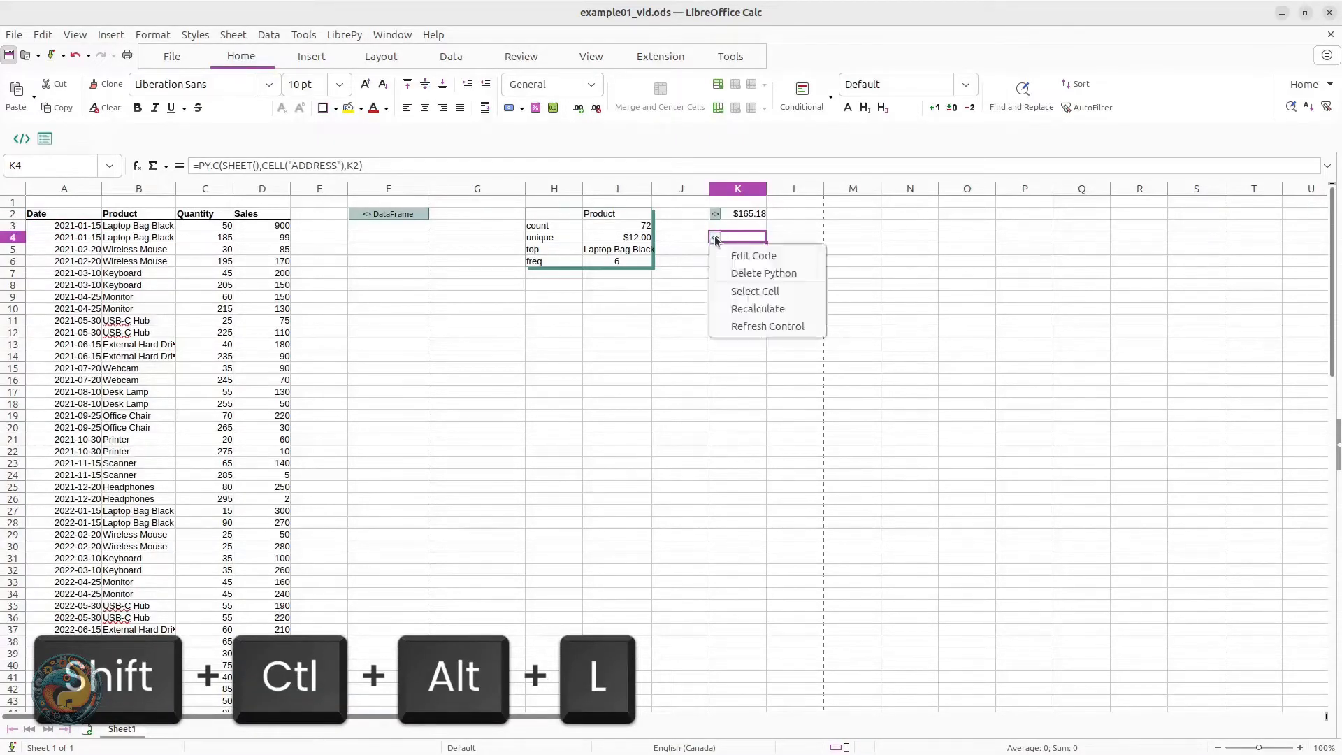
click(753, 255)
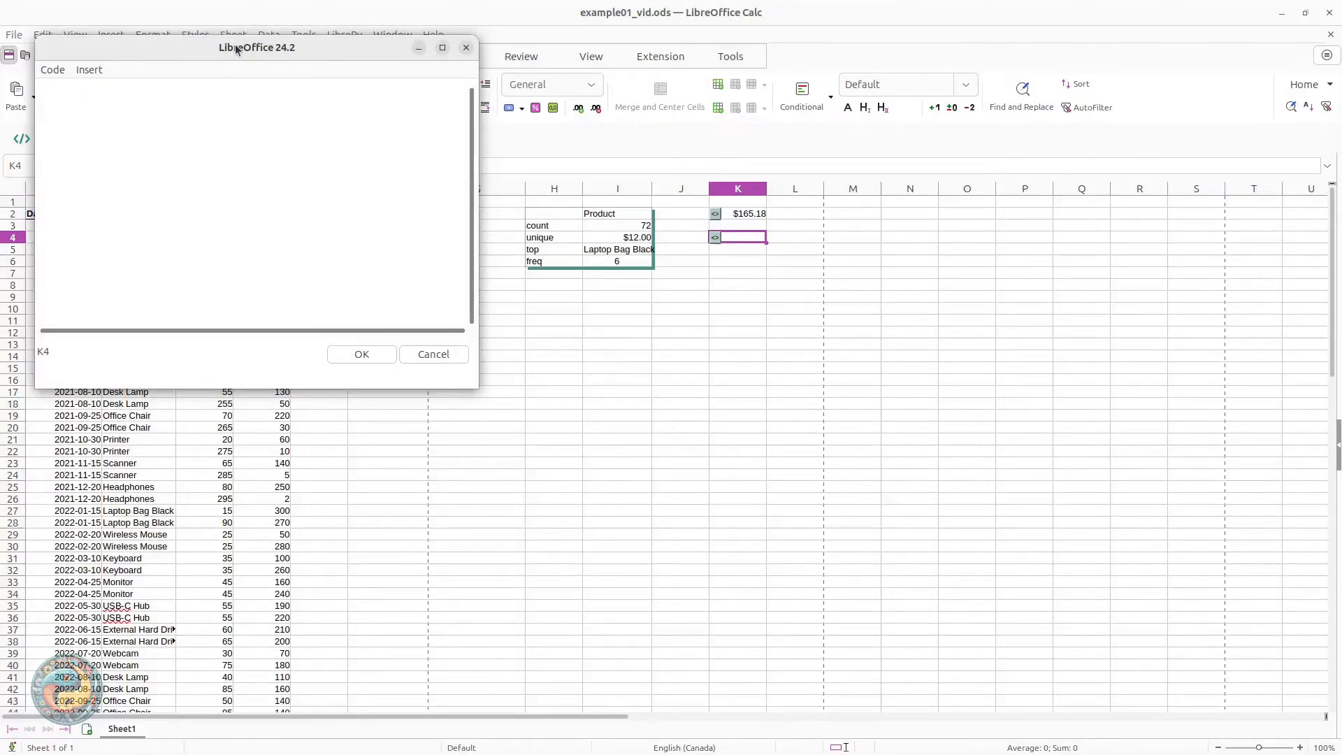
drag(237, 48, 508, 341)
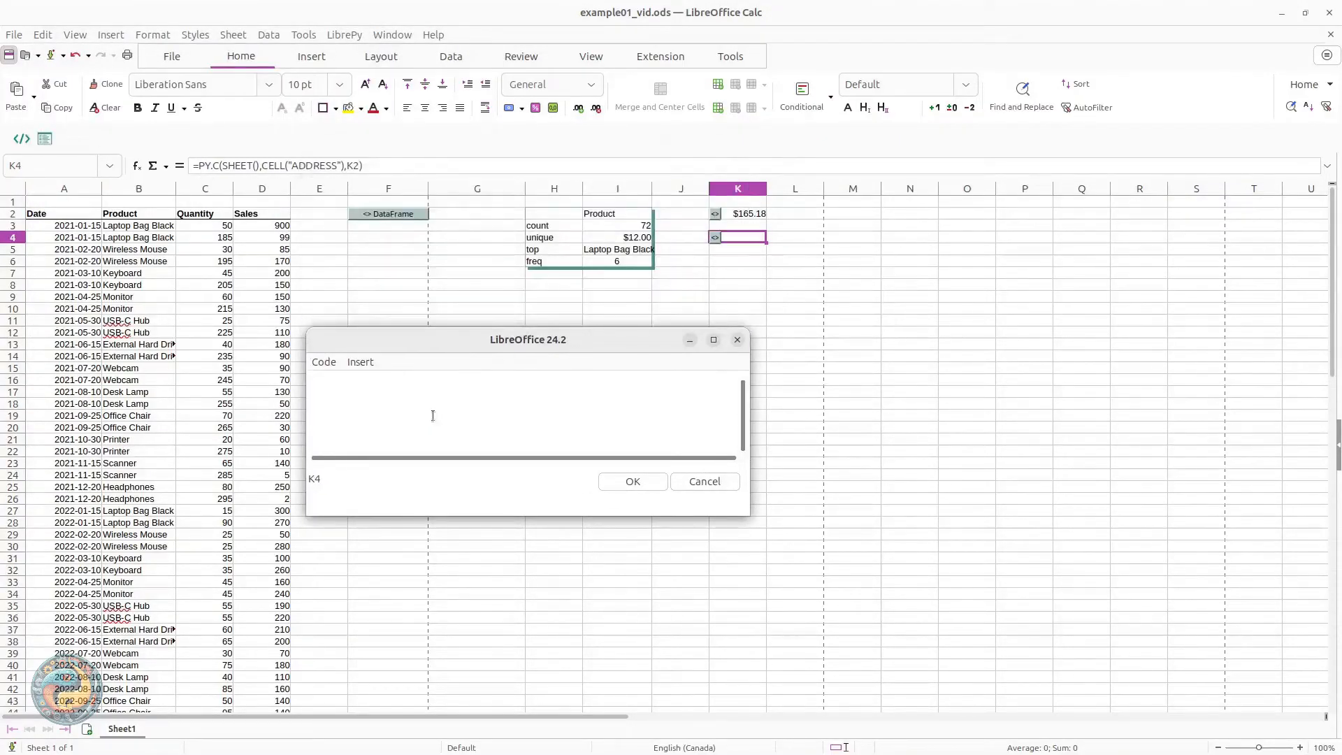
text(df.groupby('Date').Sales.sum())
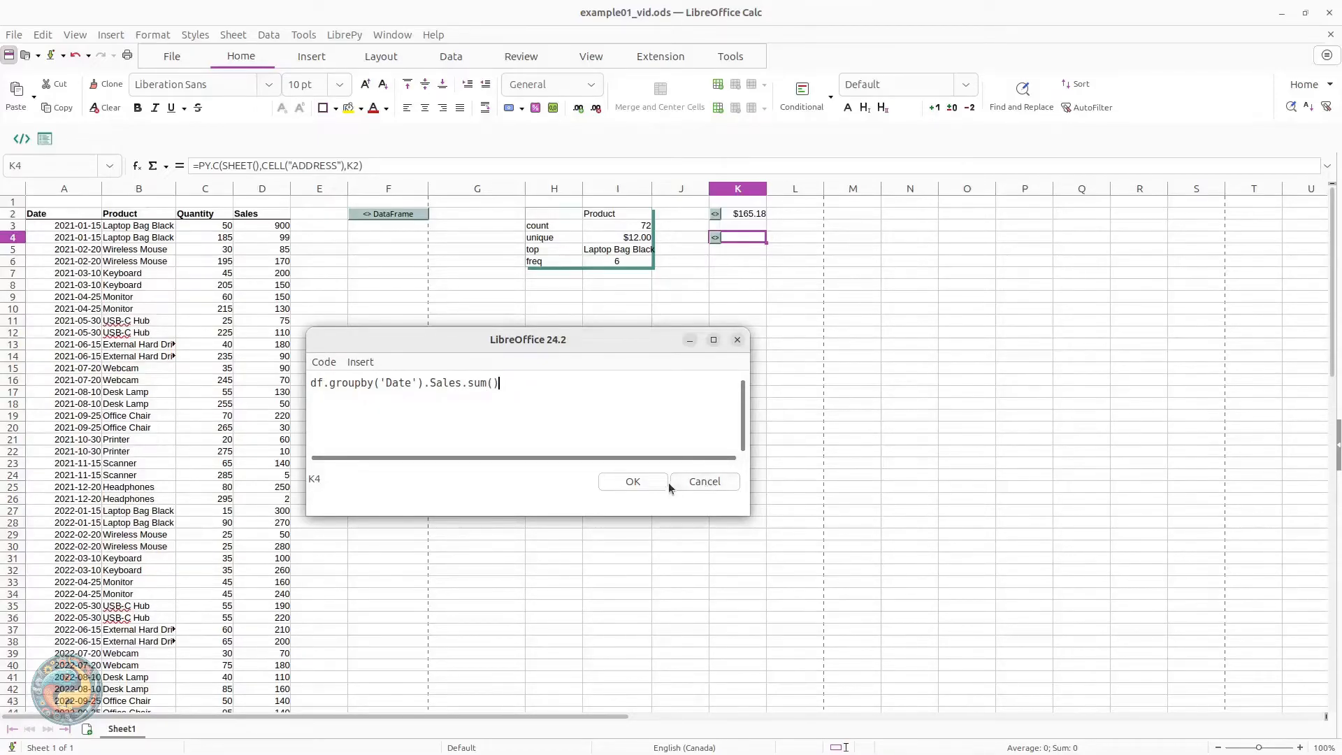
click(633, 481)
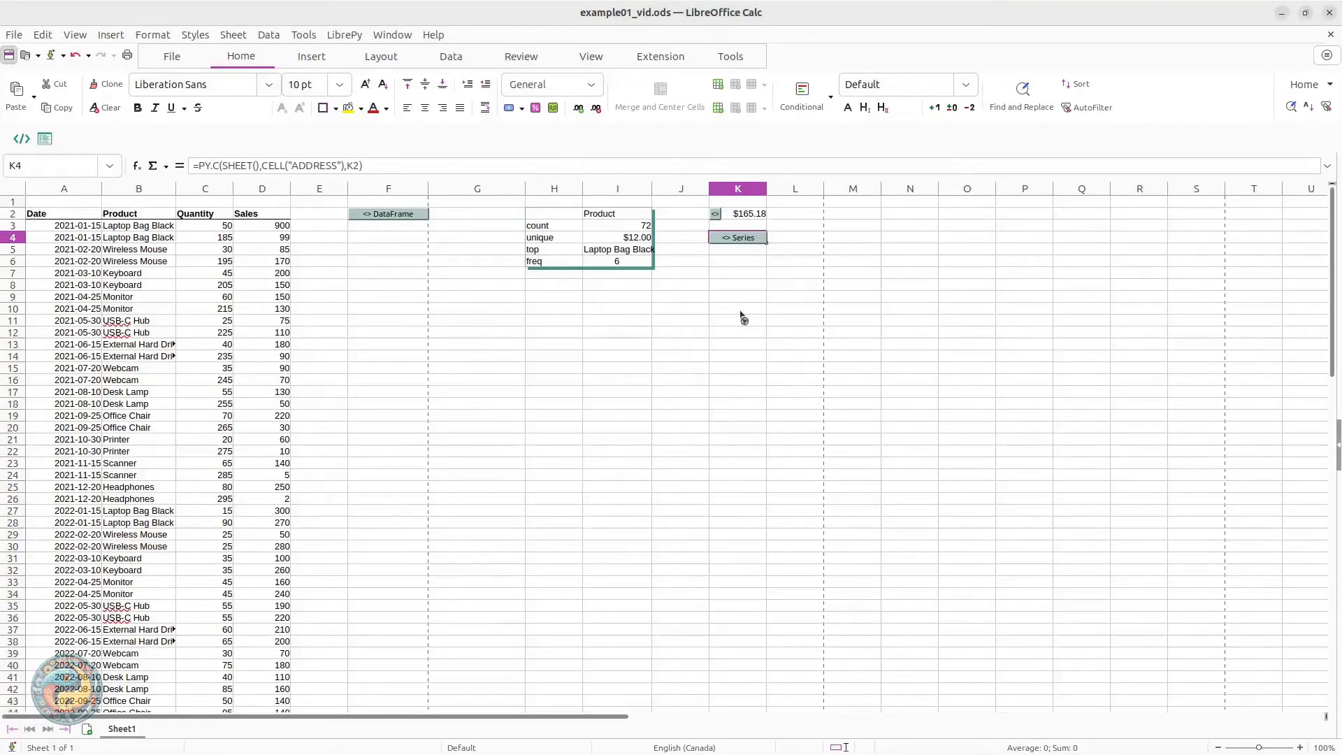
Change the state of K4's Python result so the Series is output as an array across the sheet cells
click(732, 240)
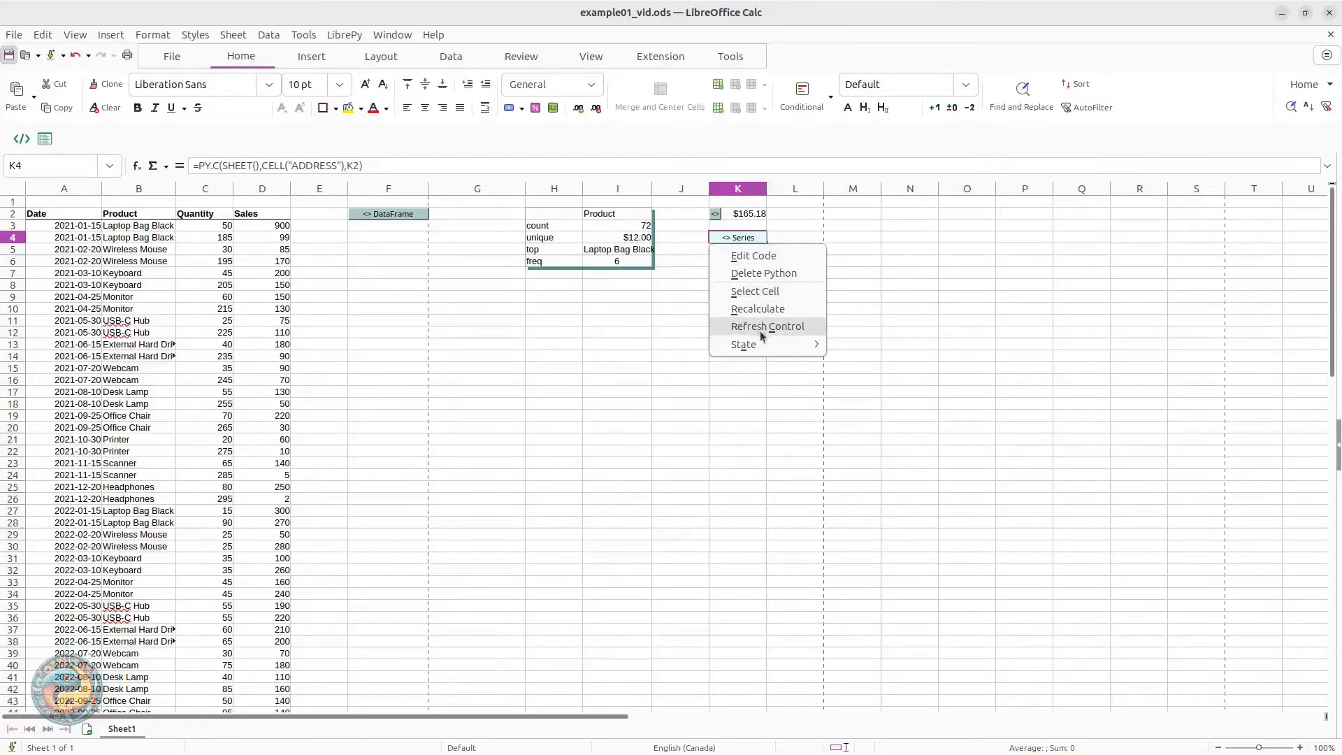
mouse_move(796, 346)
click(849, 345)
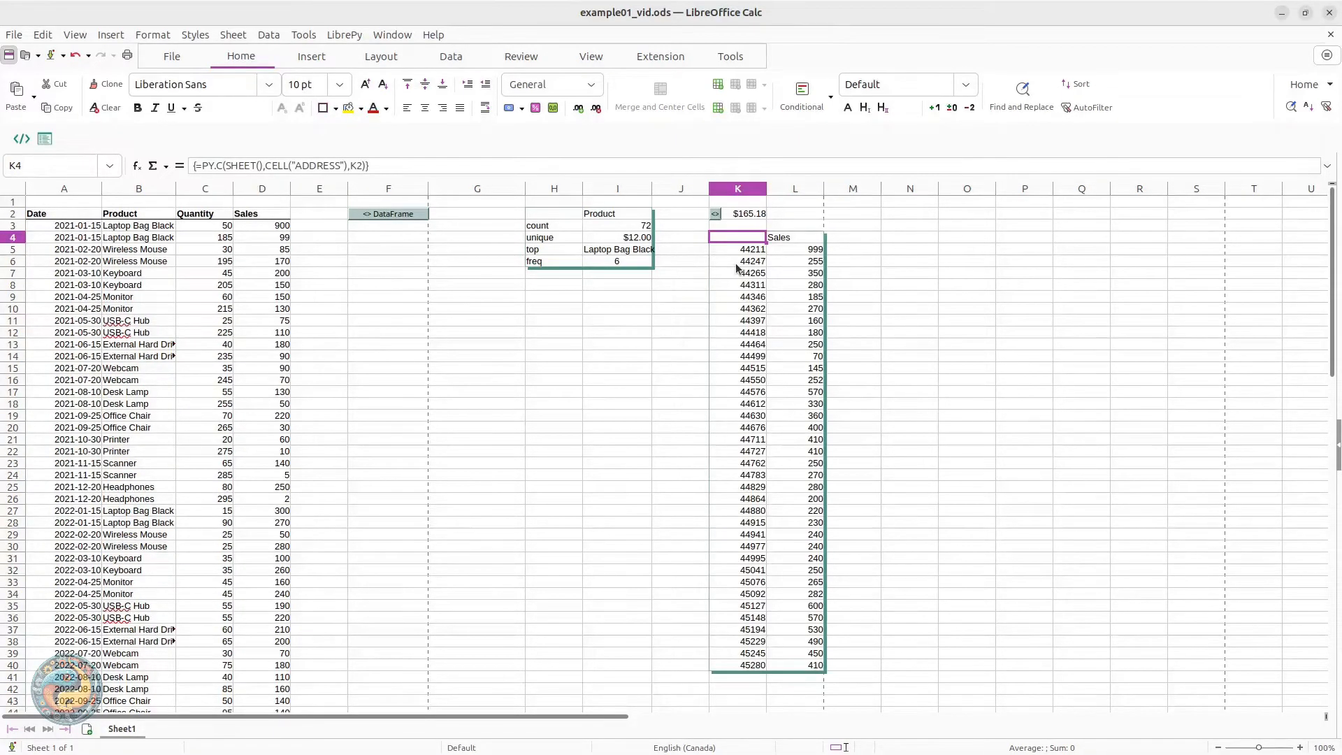
Format the grouped date values in K5:K40 as Date using the 1999-12-31 format (YYYY-MM-DD)
click(738, 252)
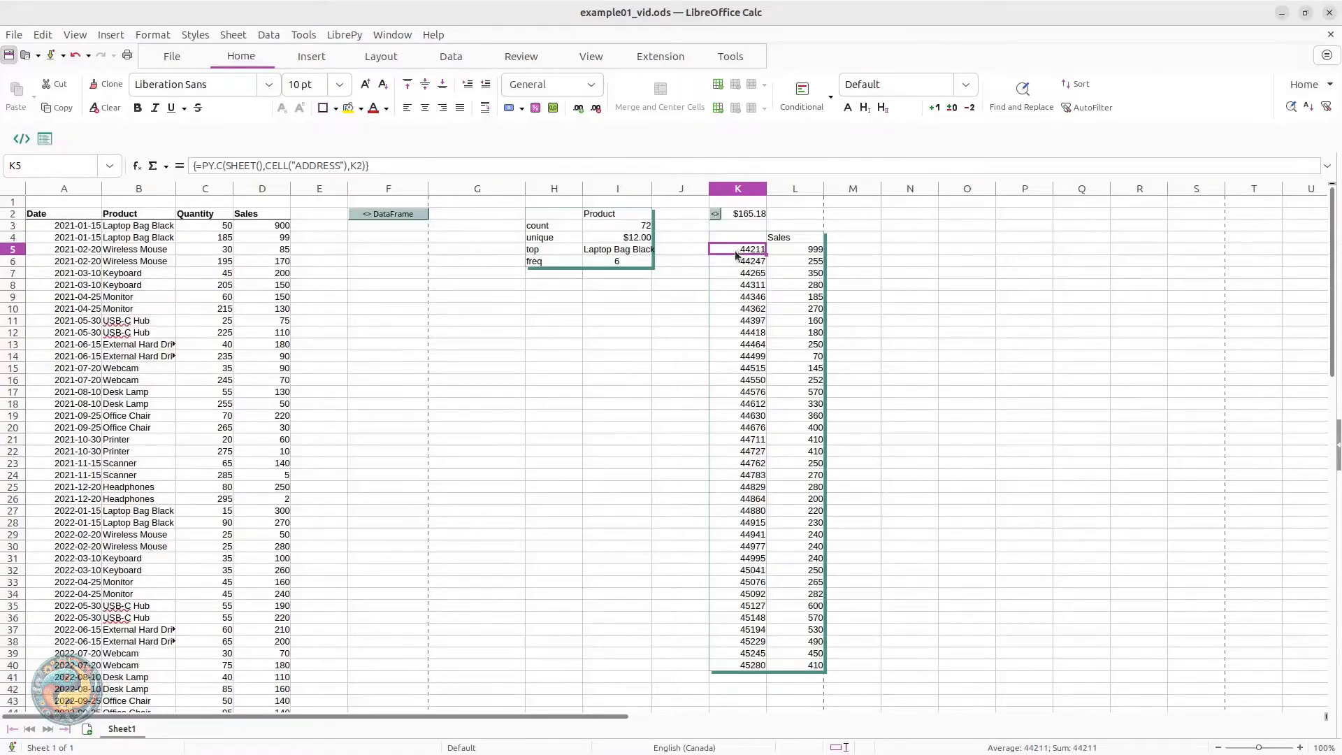
drag(736, 253, 738, 667)
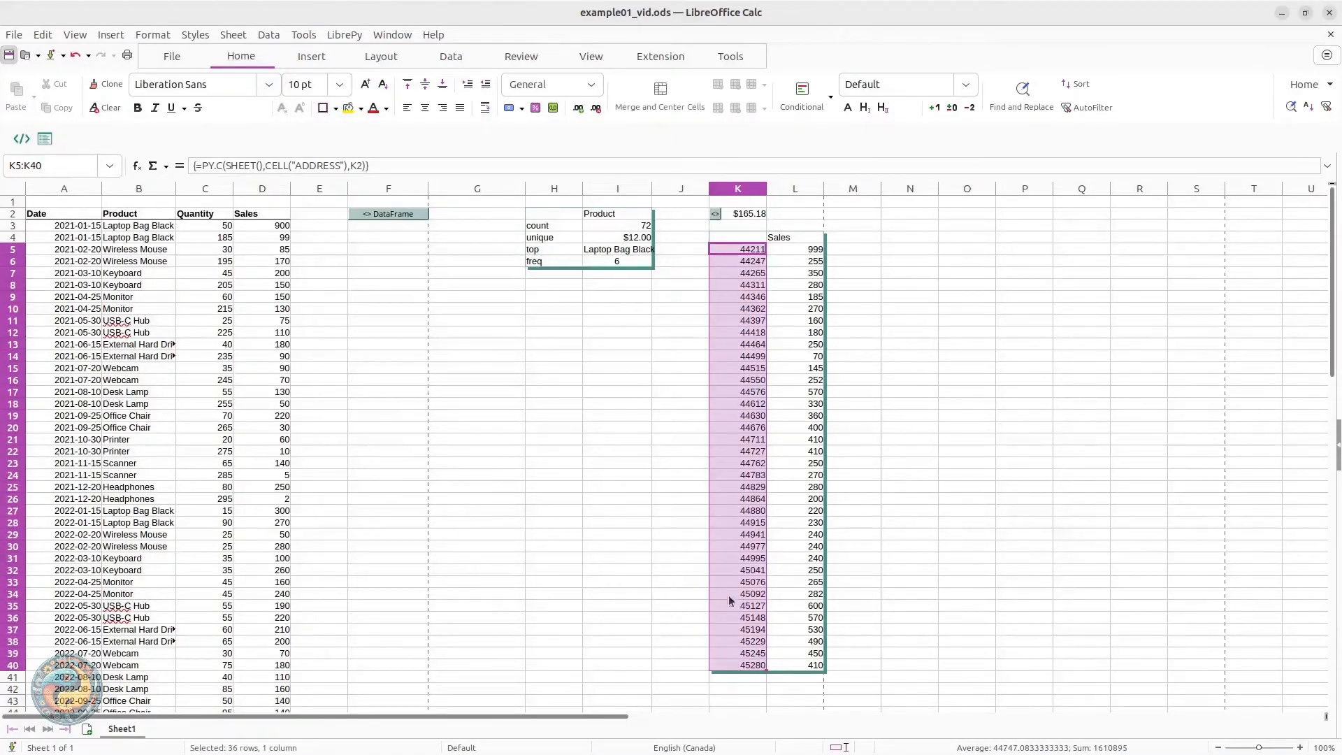
right_click(732, 573)
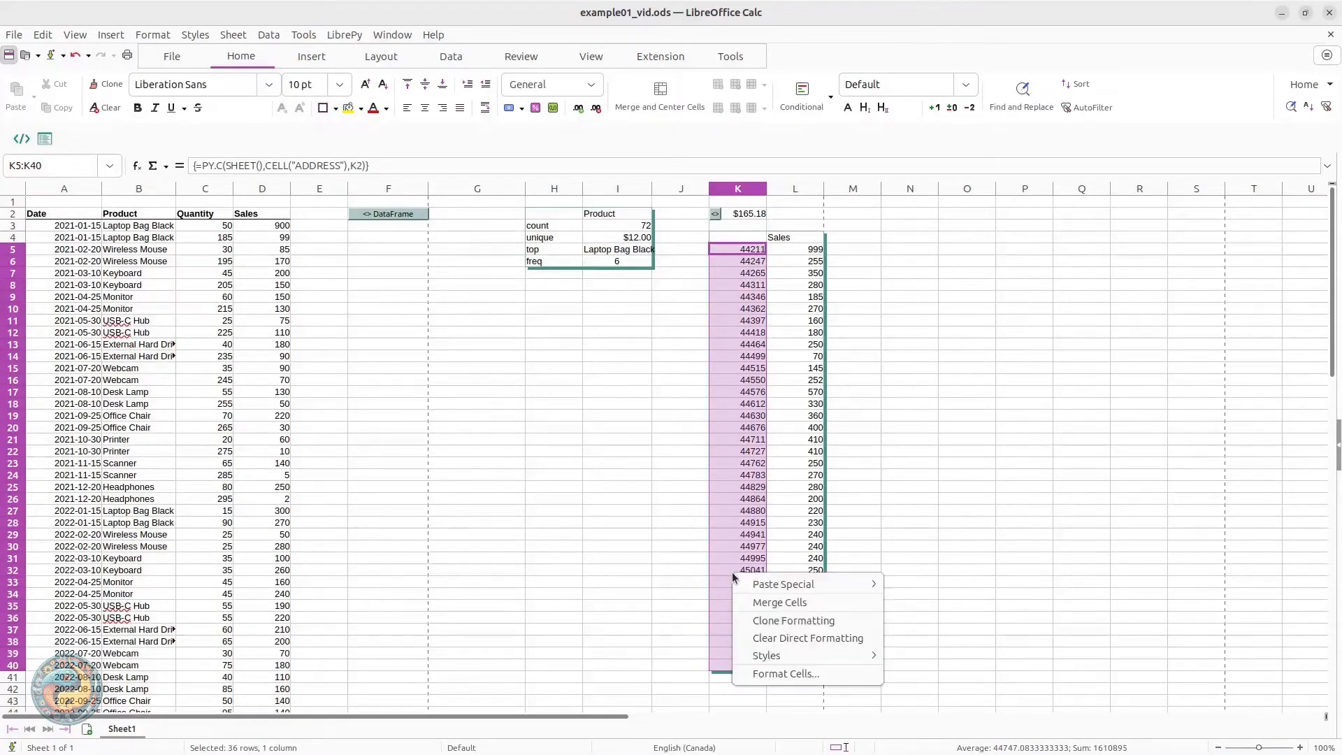
click(811, 671)
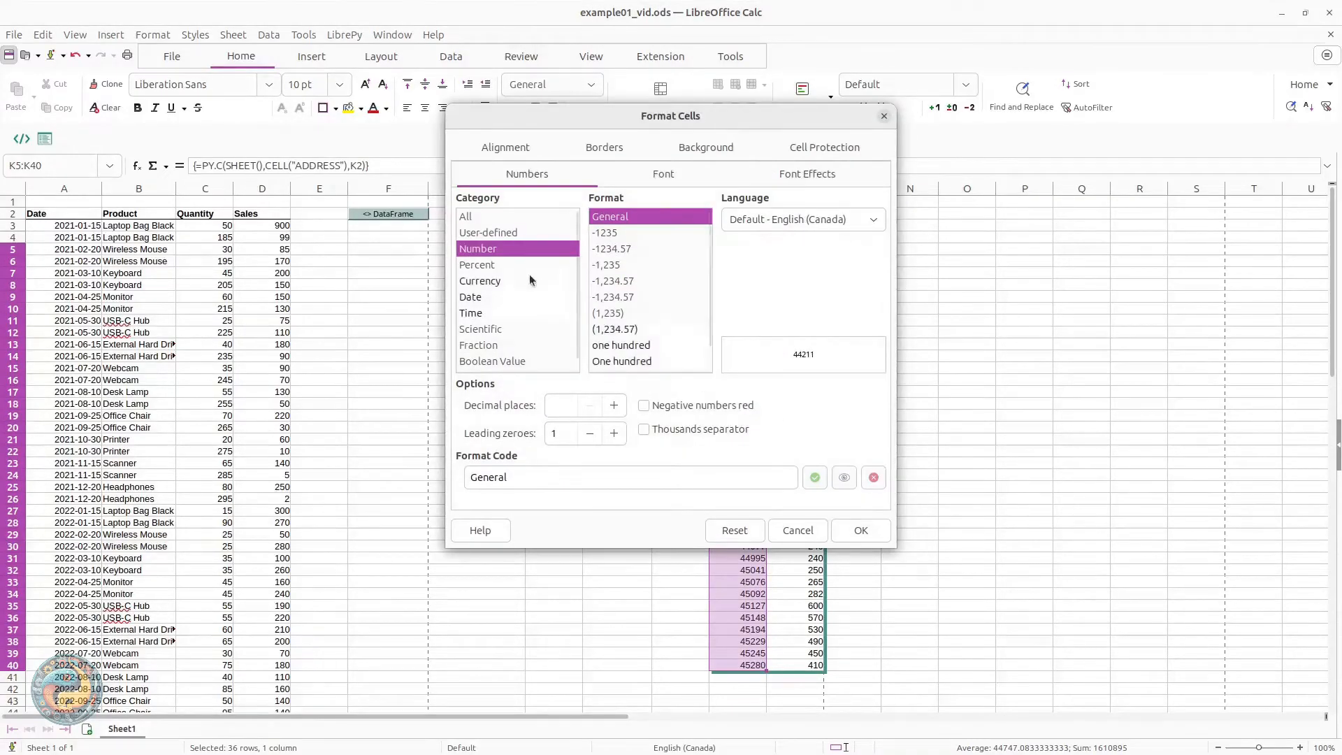
click(470, 297)
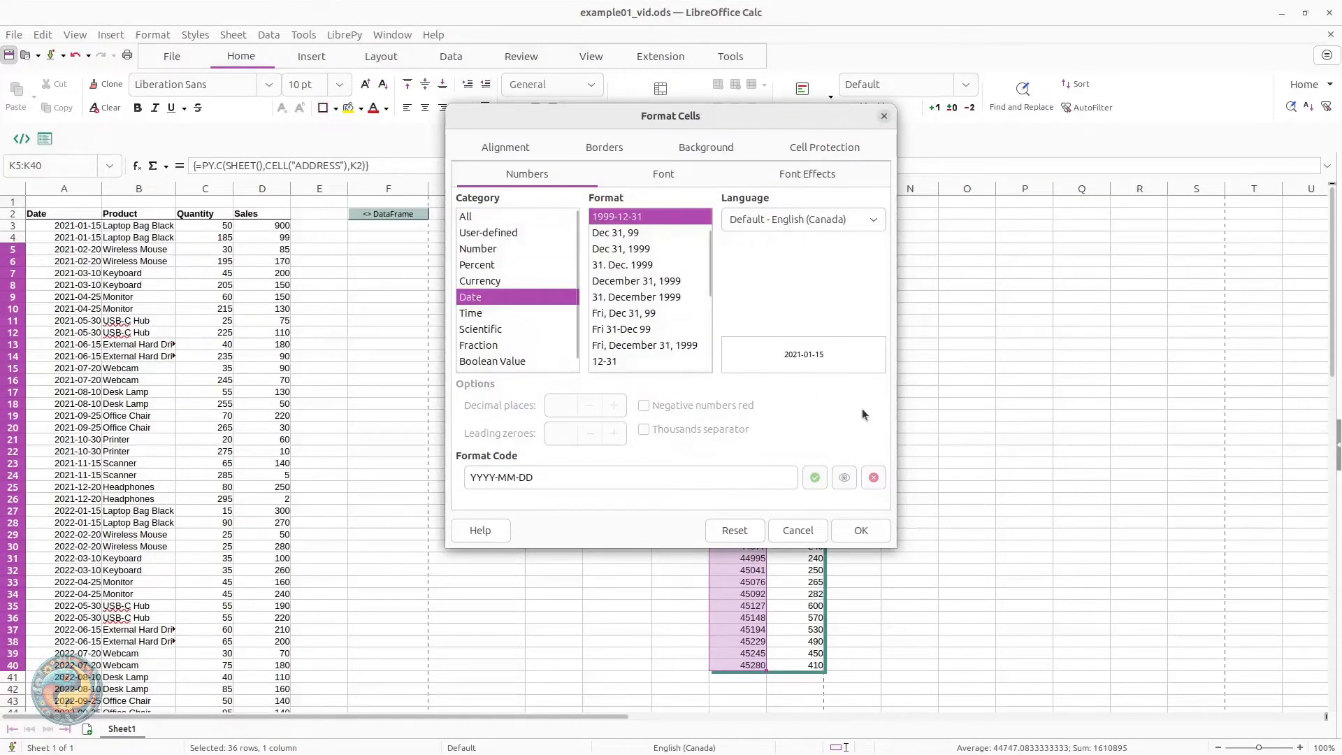
click(855, 529)
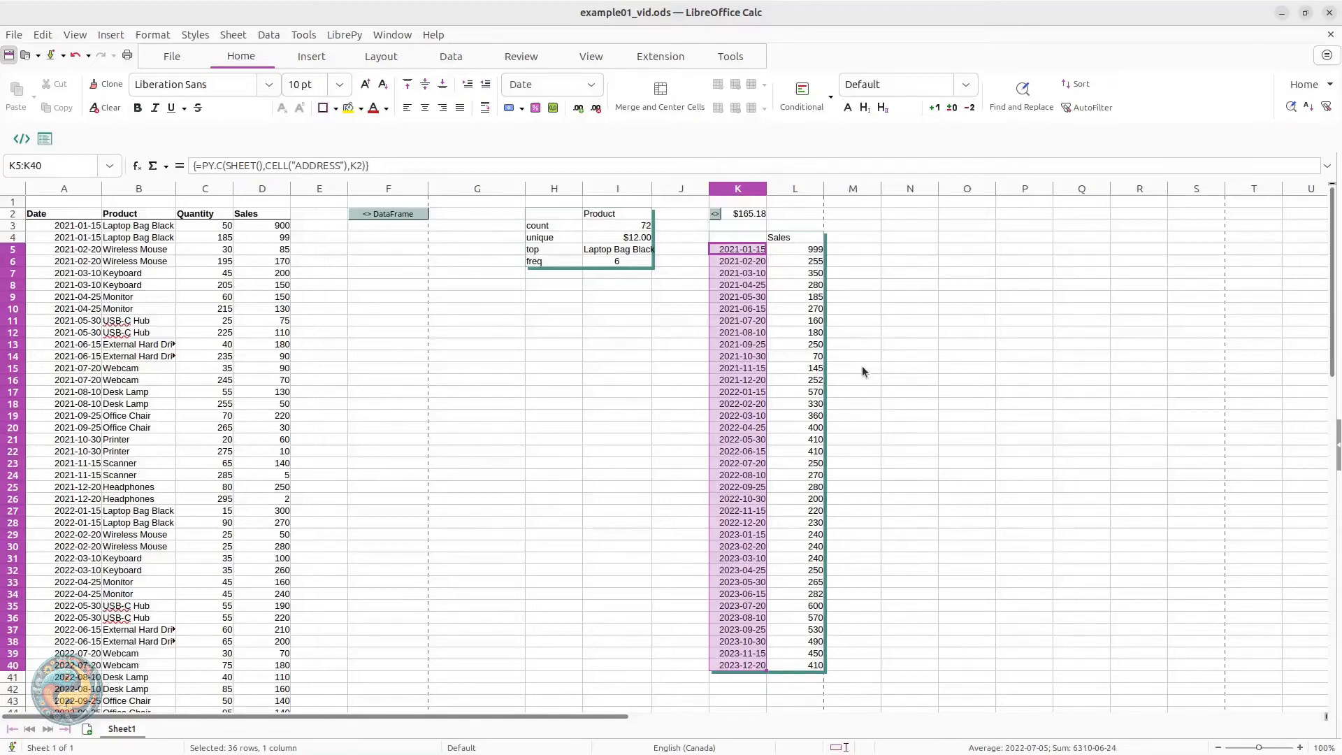
Select the two Sales values in D3:D4 to check their sum against the first grouped result
click(743, 239)
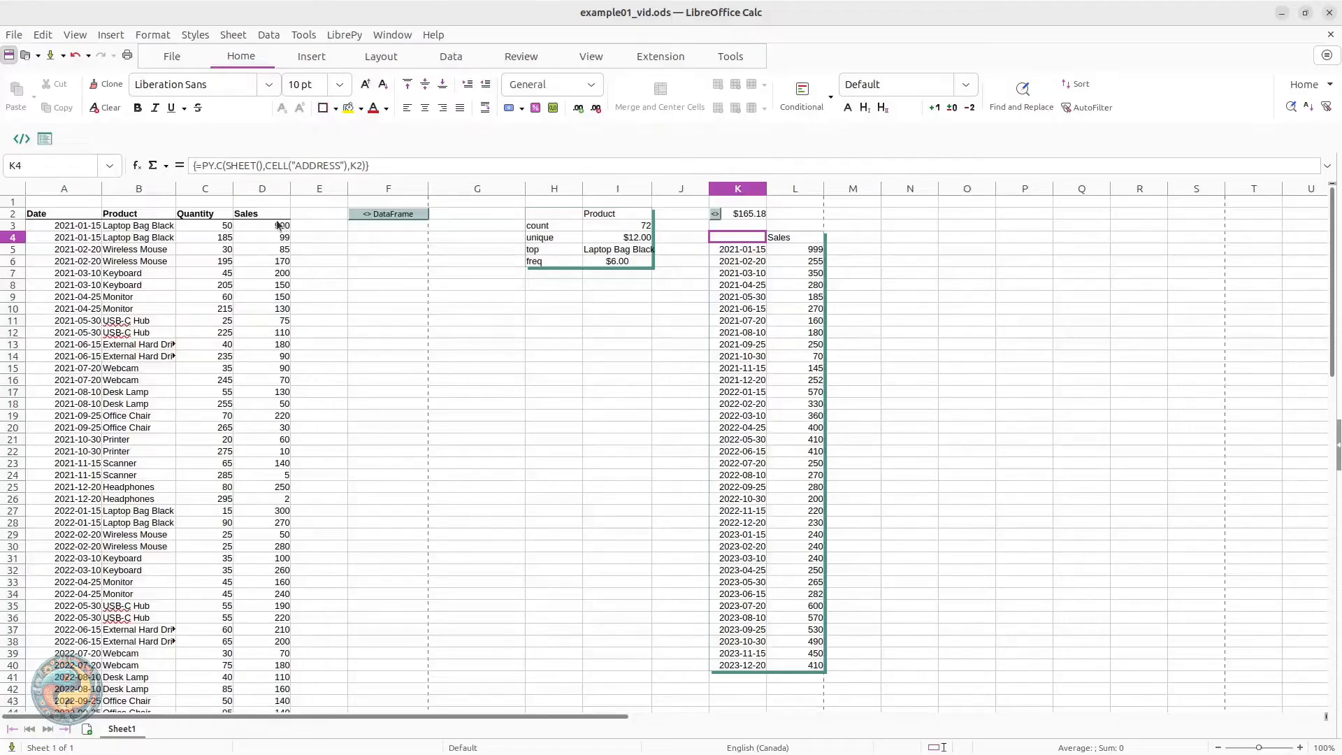
drag(278, 225, 273, 238)
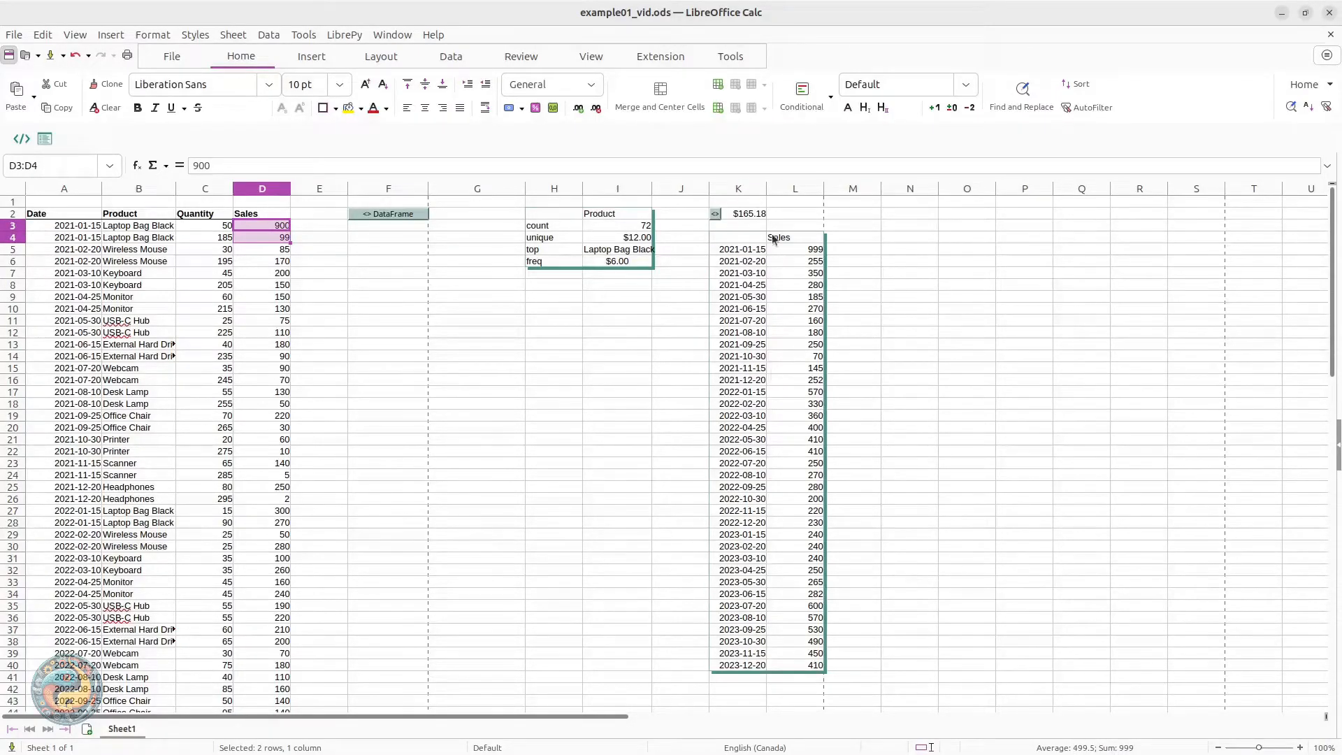
Change K4's Python code to df.groupby(pd.Grouper(key='Date', freq='M')).Sales.sum() and accept it
click(745, 240)
right_click(745, 240)
mouse_move(813, 268)
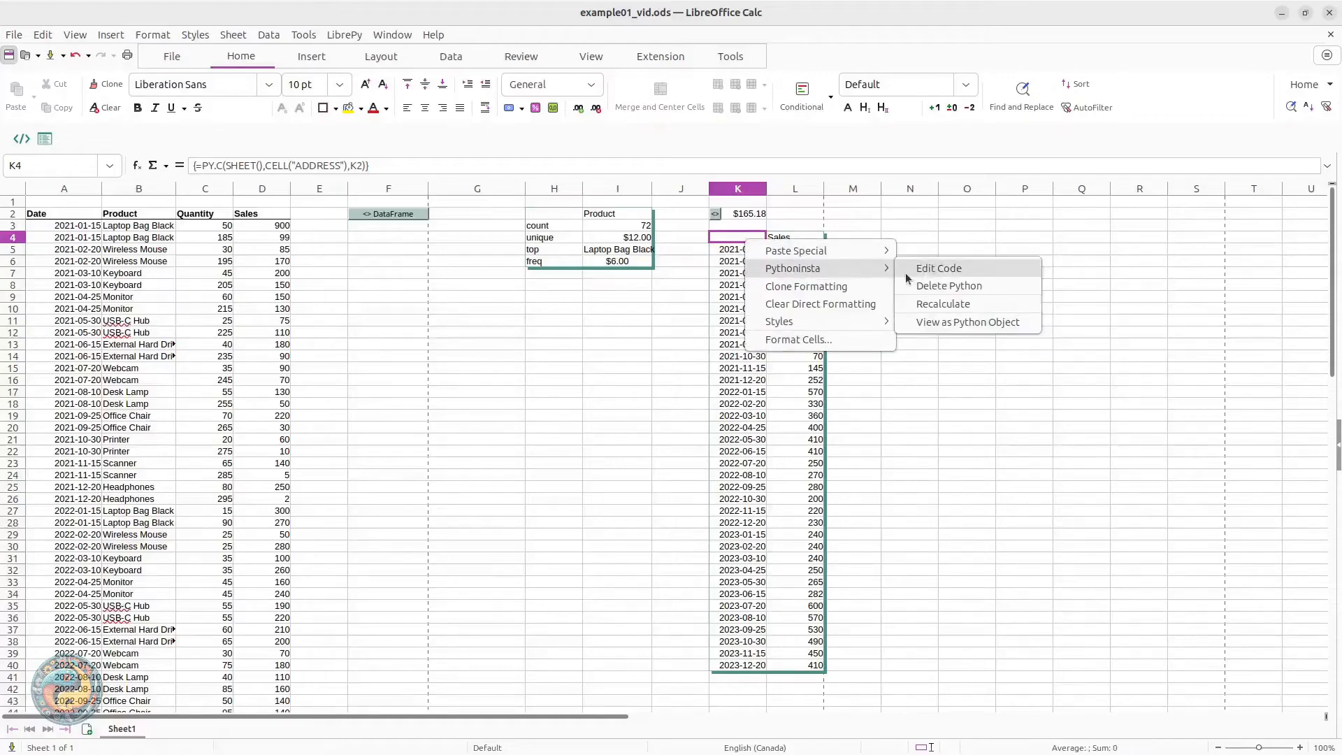
click(938, 268)
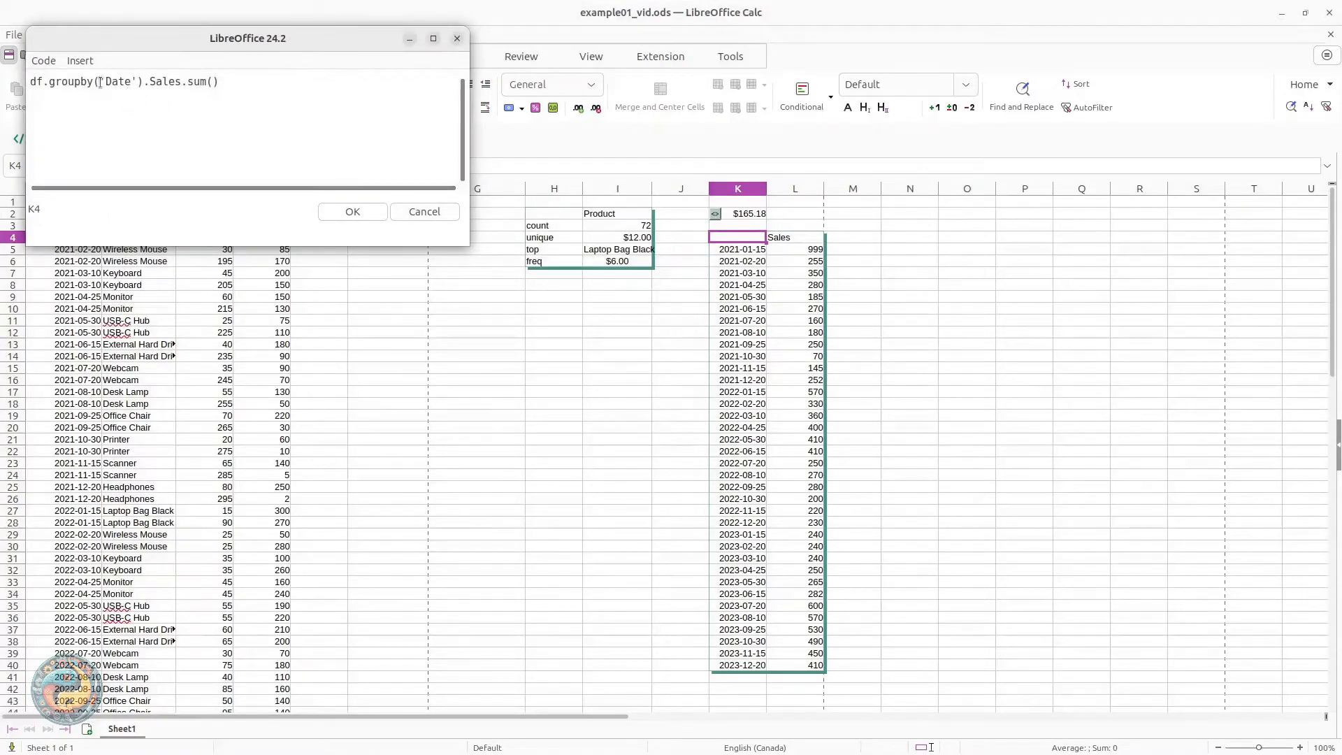
text(pd.Grouper(key=)
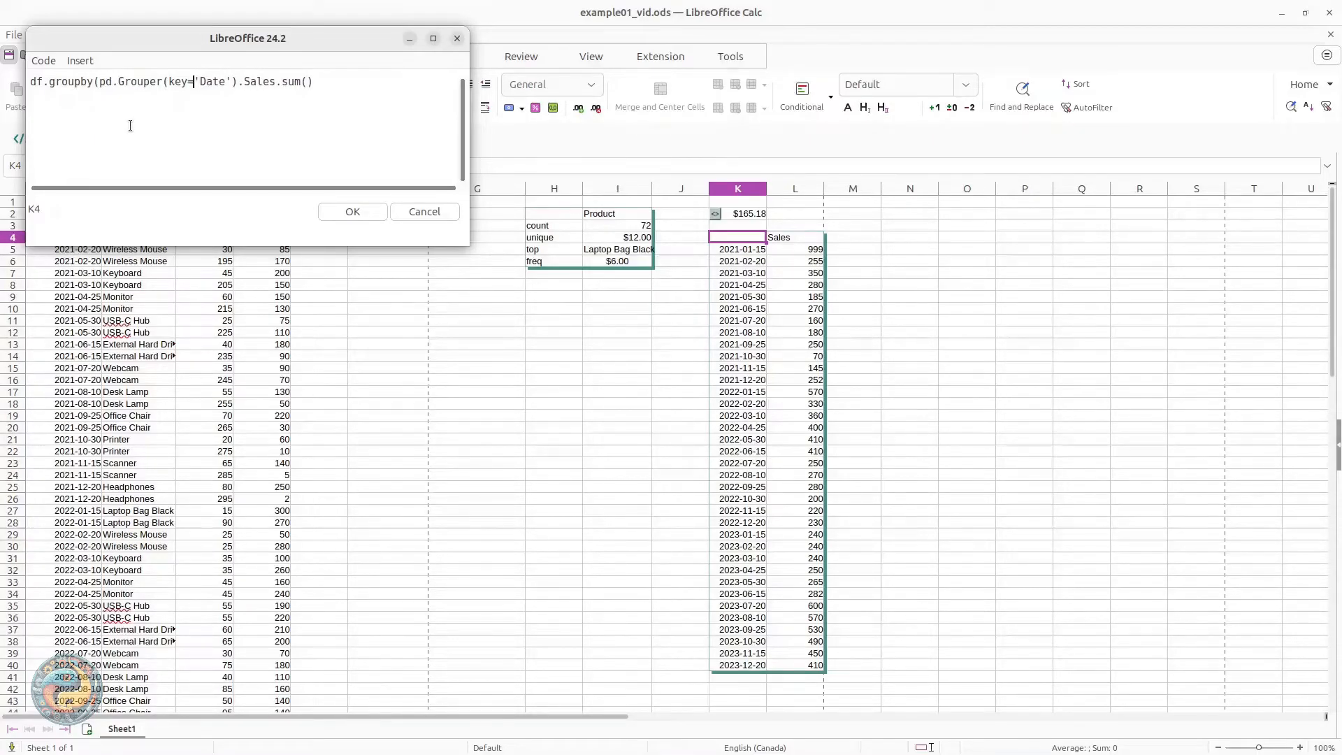
text(, freq'='M'))
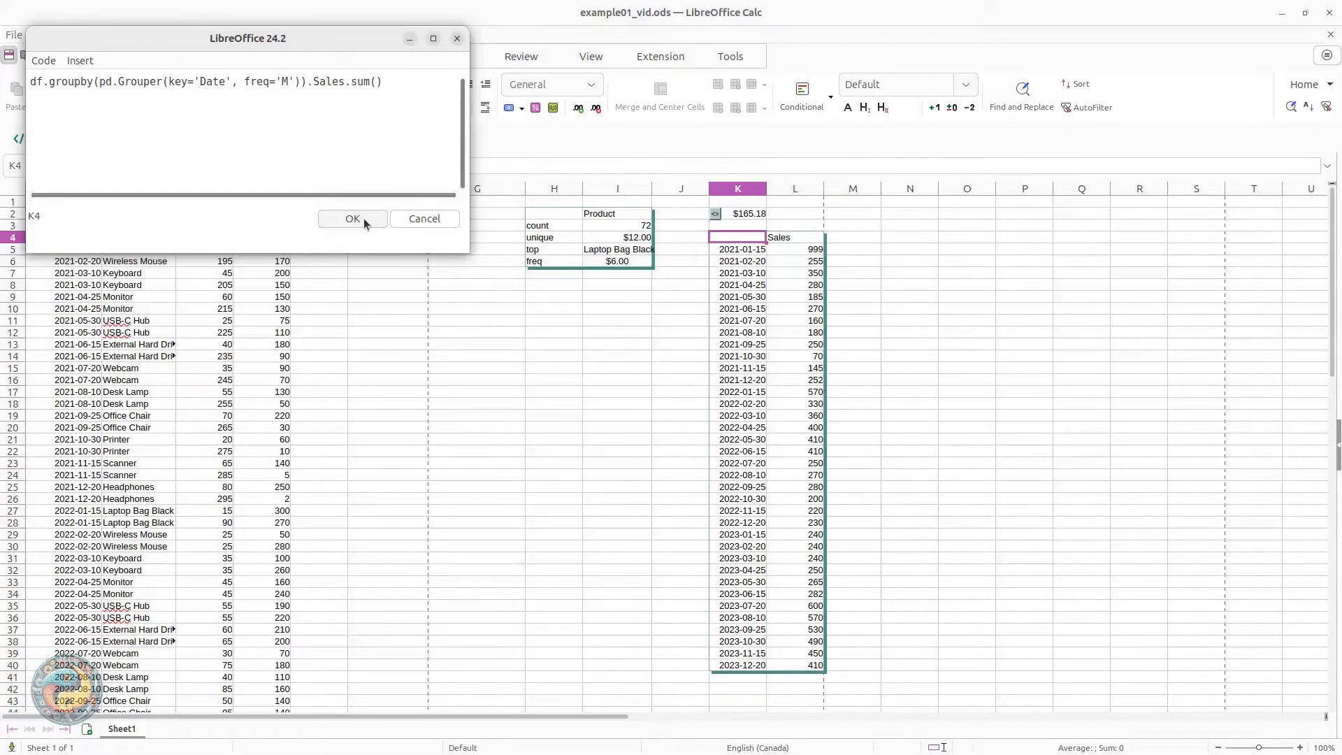
click(352, 218)
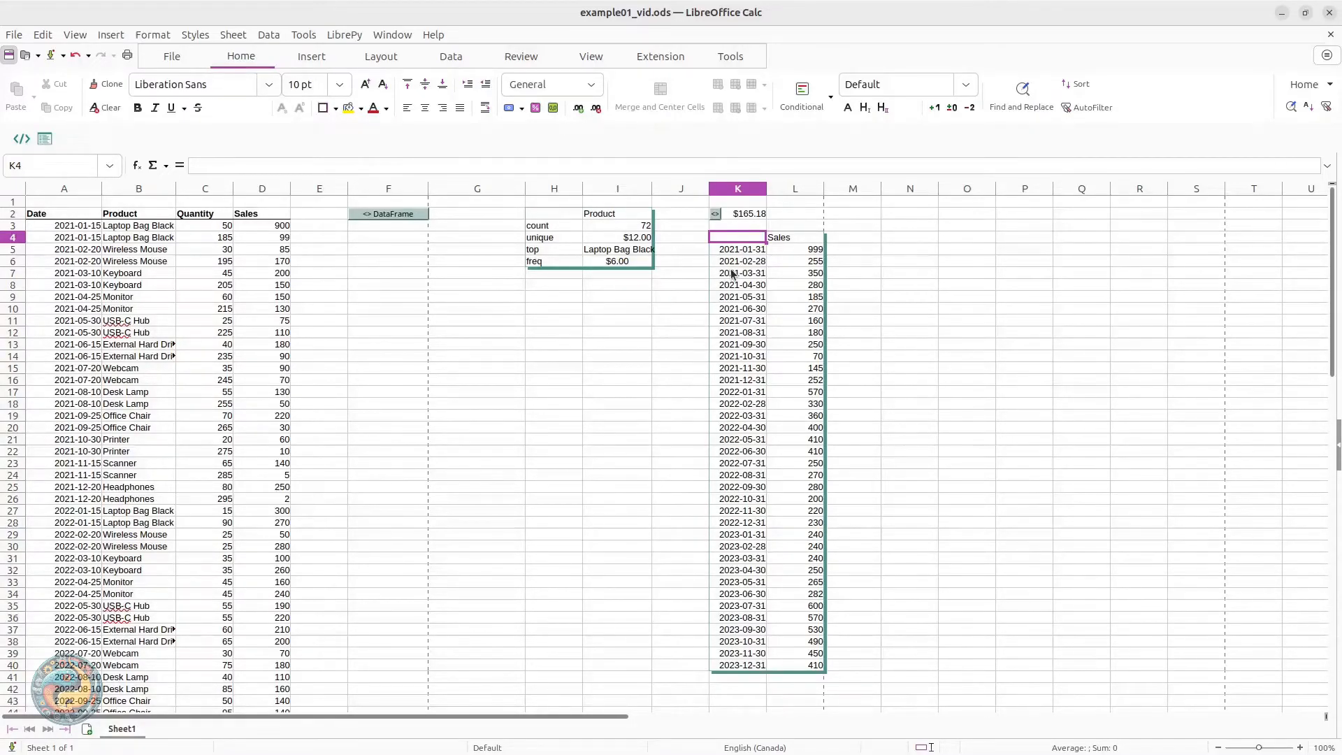
Set the Sales value in D3 to 500 to test the recalculation of the Python cells, and set it back to 900
click(274, 228)
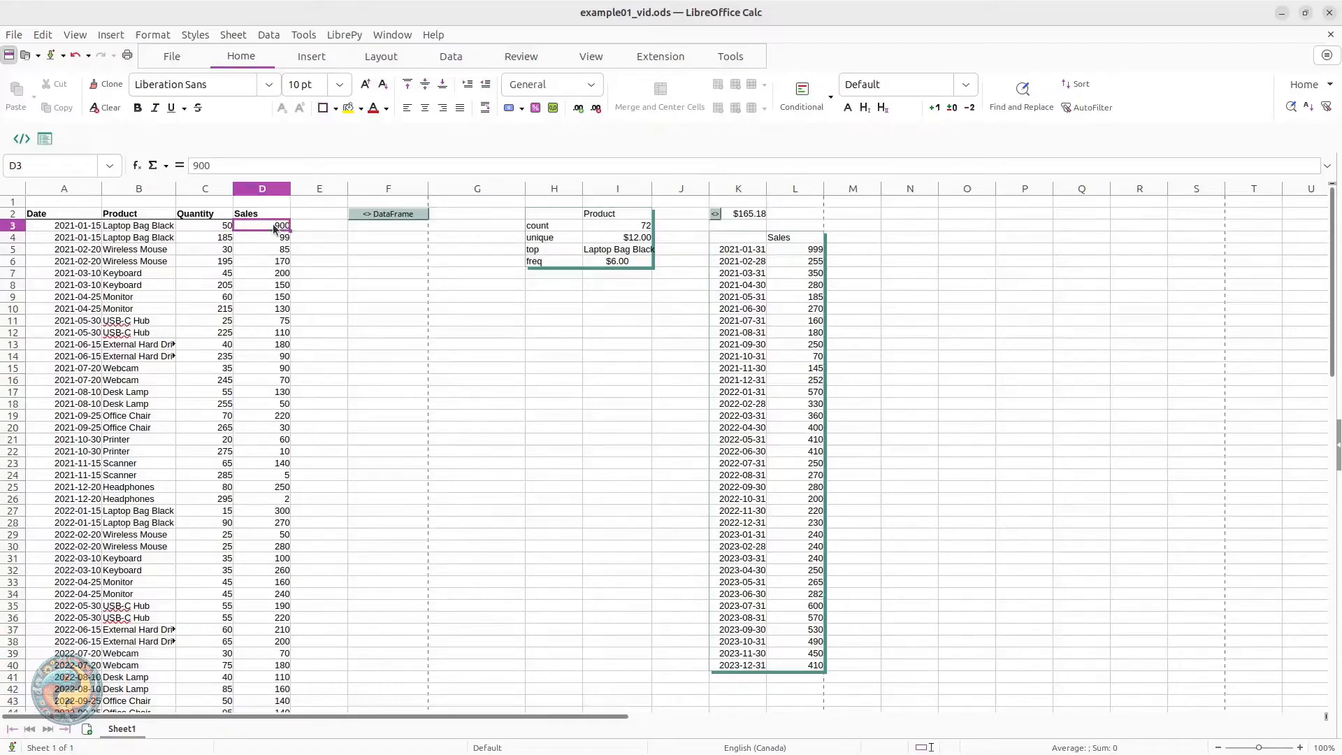
text(500)
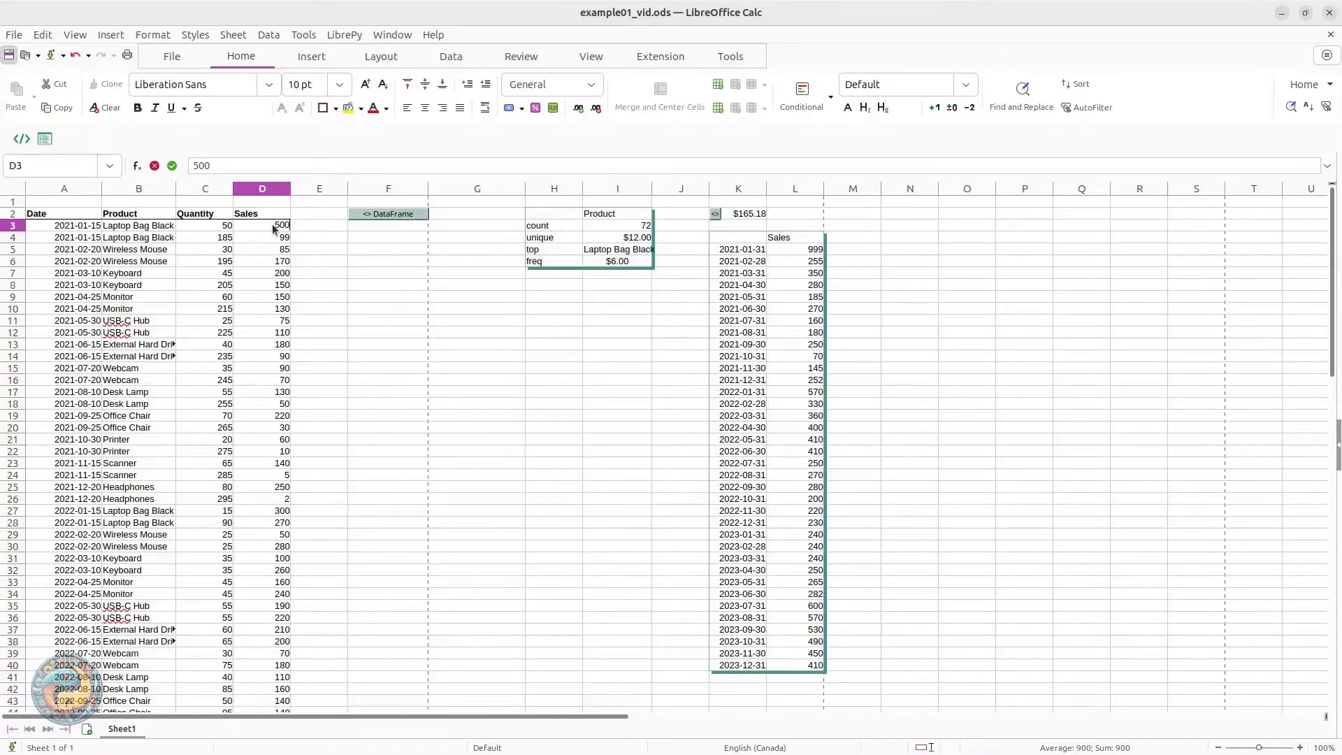
key(Return)
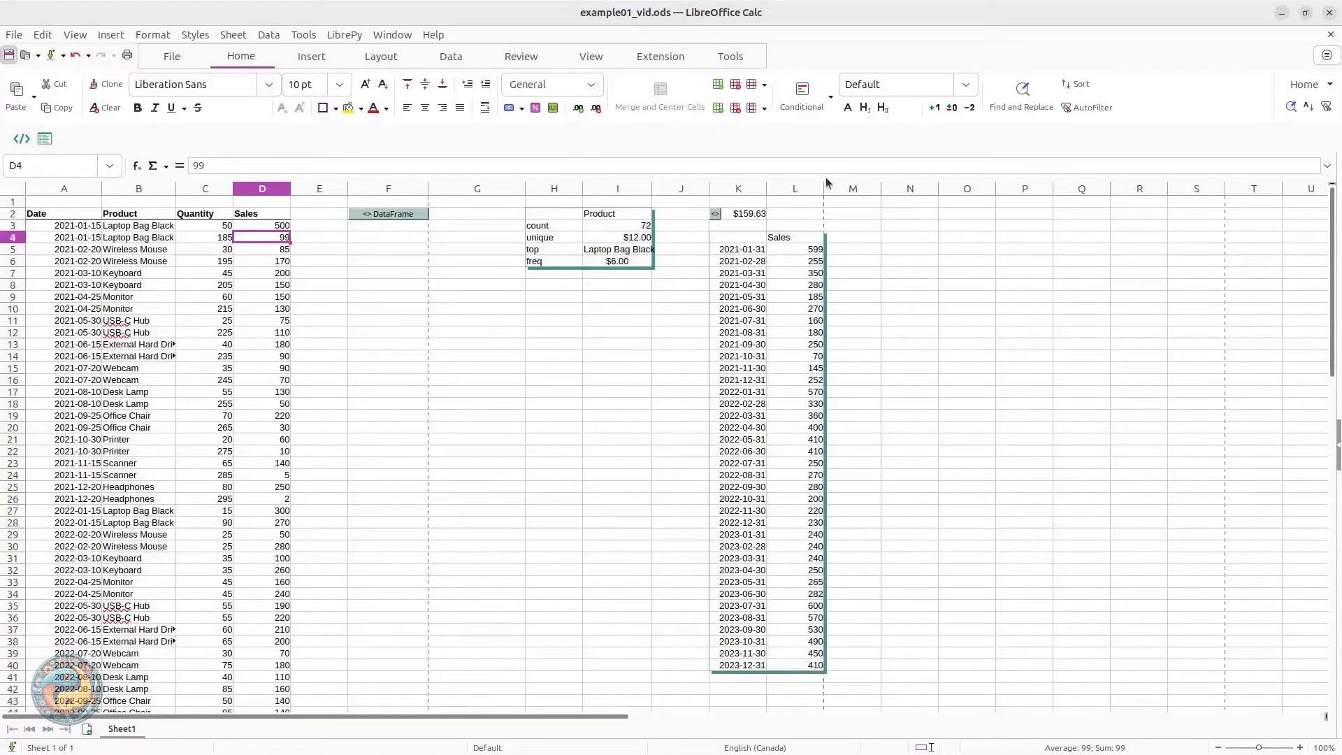
click(277, 227)
text(900)
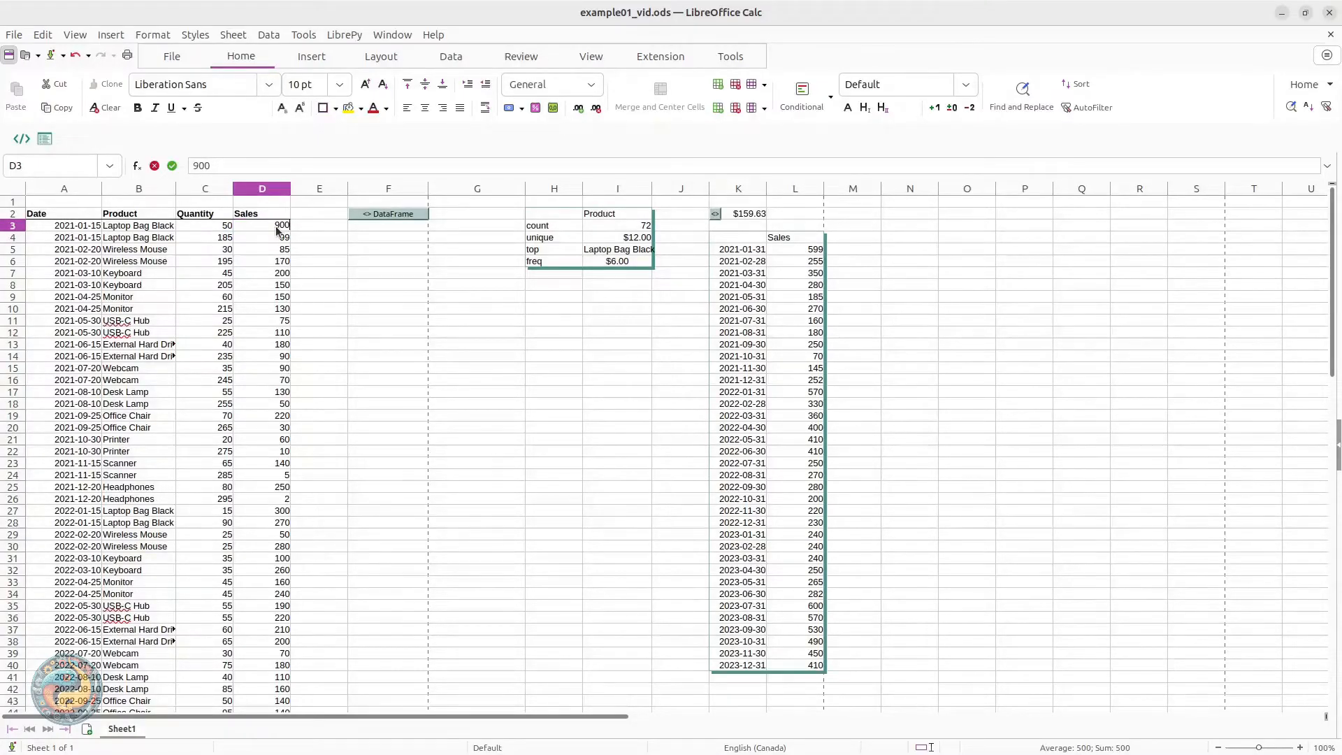
key(Return)
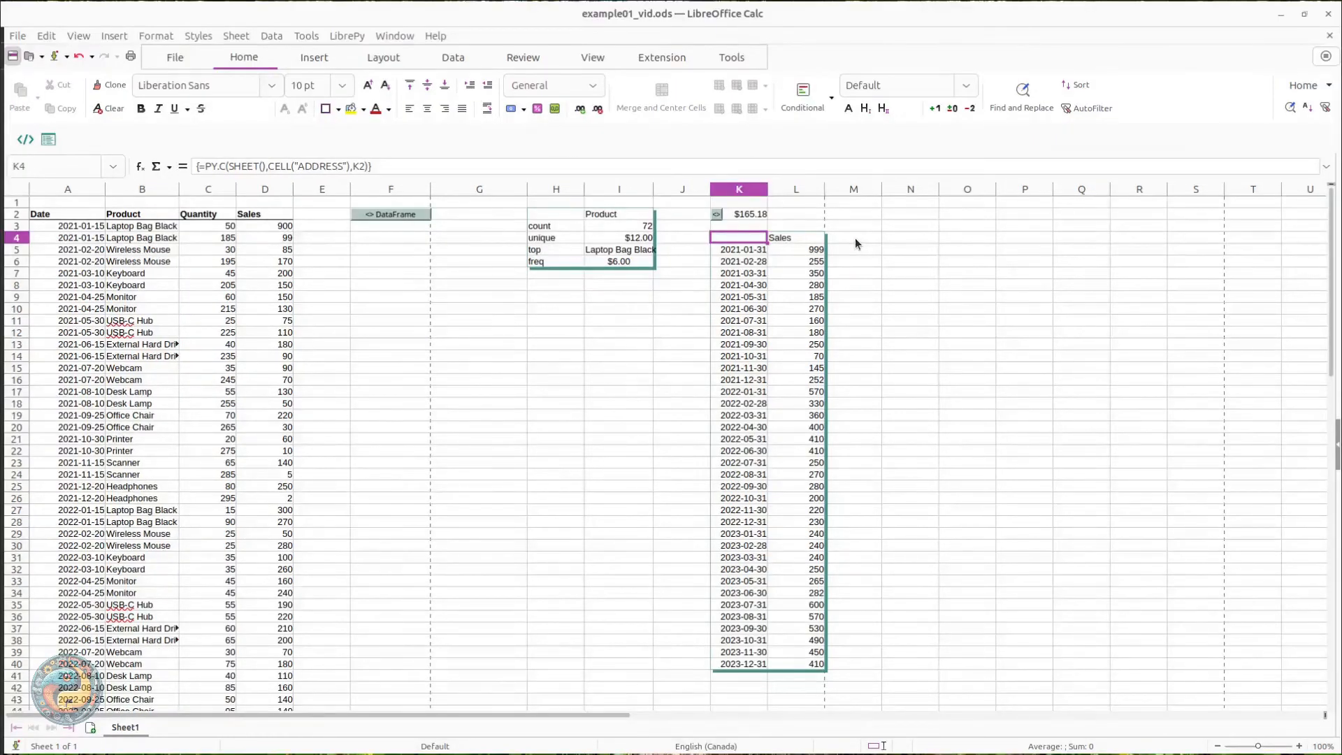
Edit K4's Python code so the monthly sales sum is assigned to a variable named forchart
right_click(743, 237)
mouse_move(804, 265)
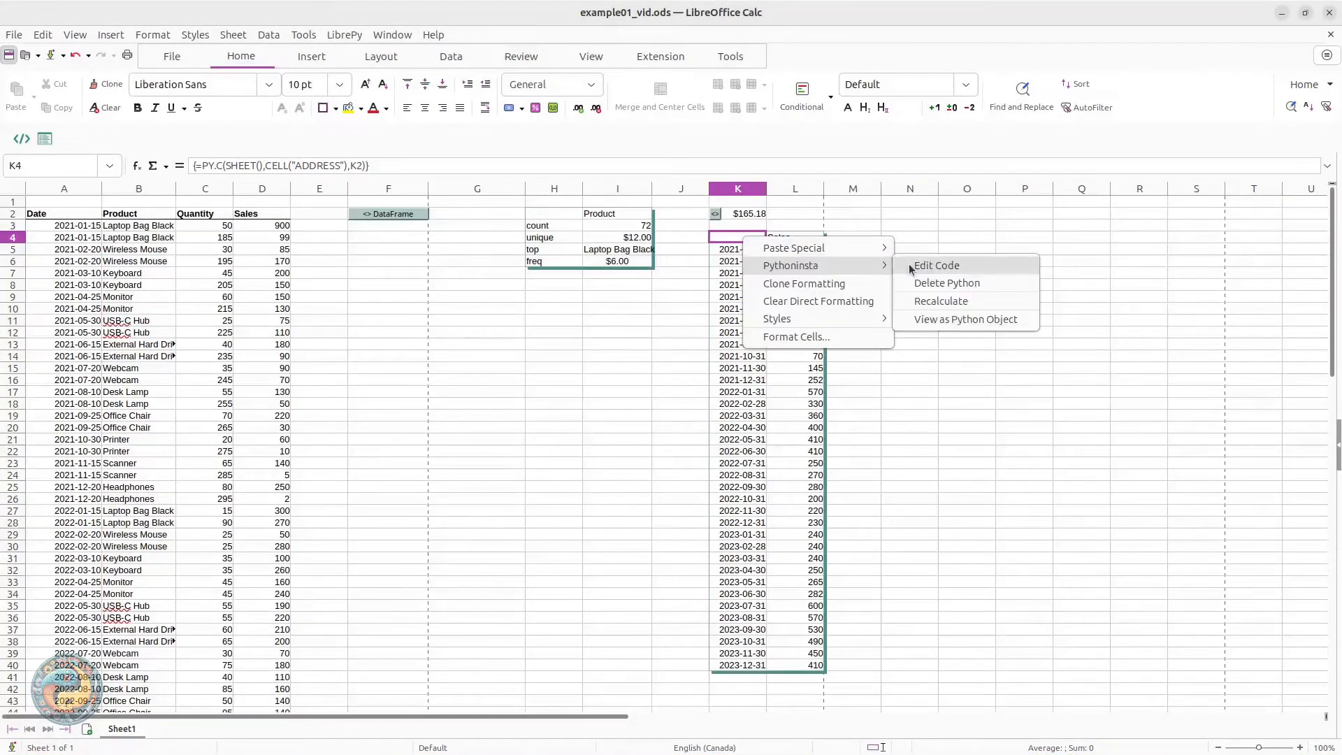
click(922, 264)
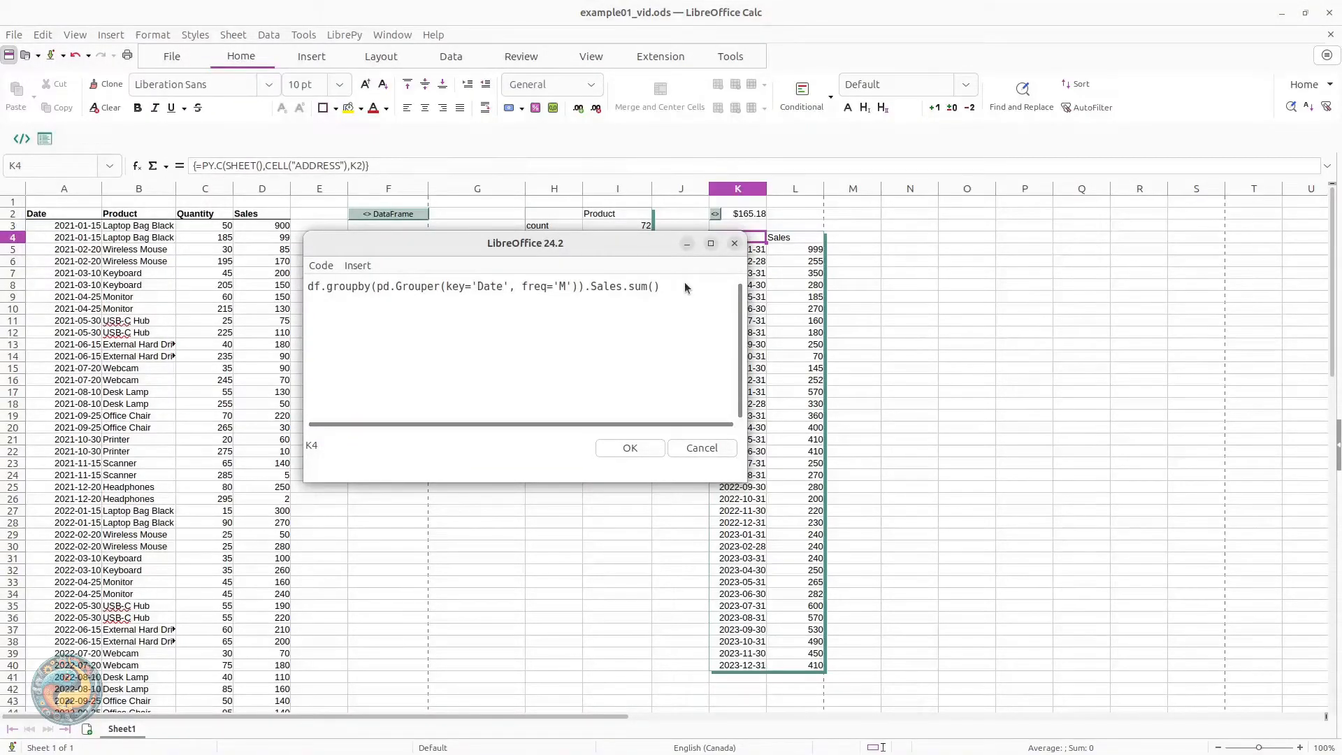
text(forcha)
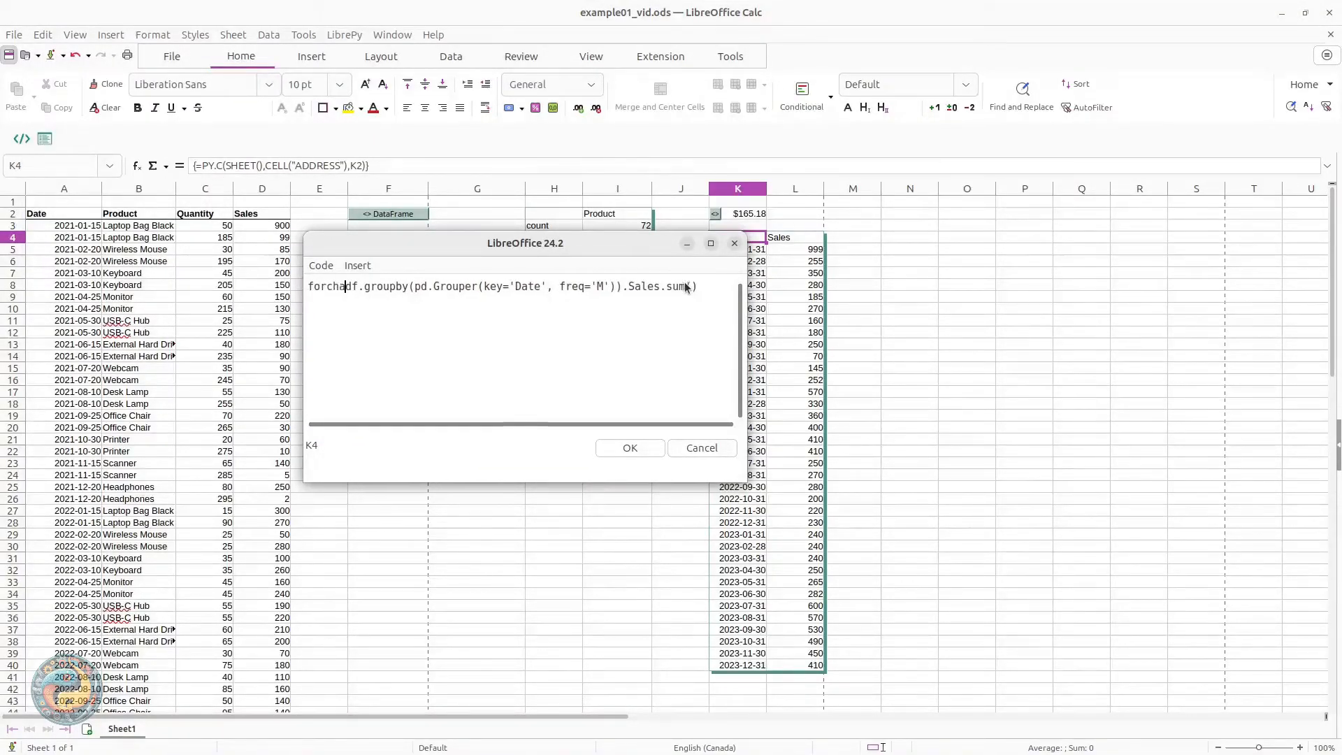
text(rt =)
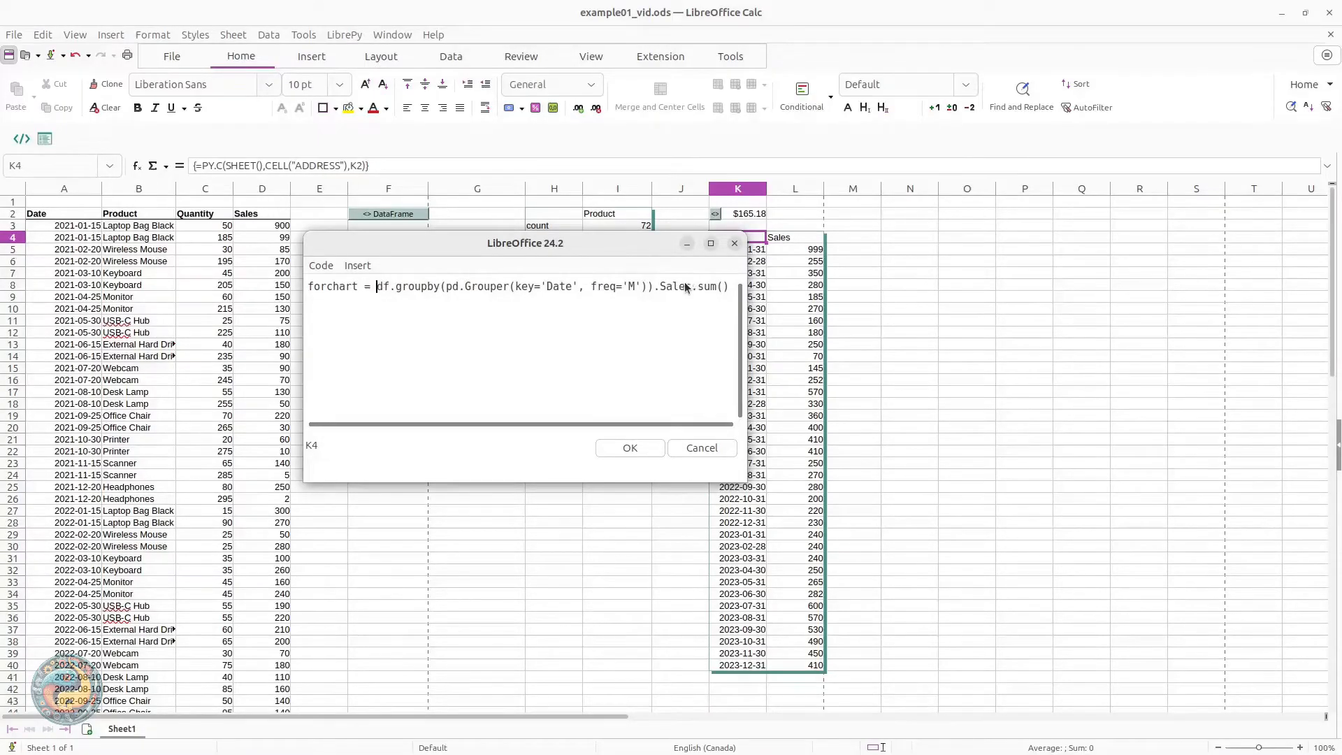
Add the lines forchart.plot(x="Date", y="Sales", kind="line") and plt.show() to K4's Python code and accept it
key(Return)
text(forchart.plot(x="Date",)
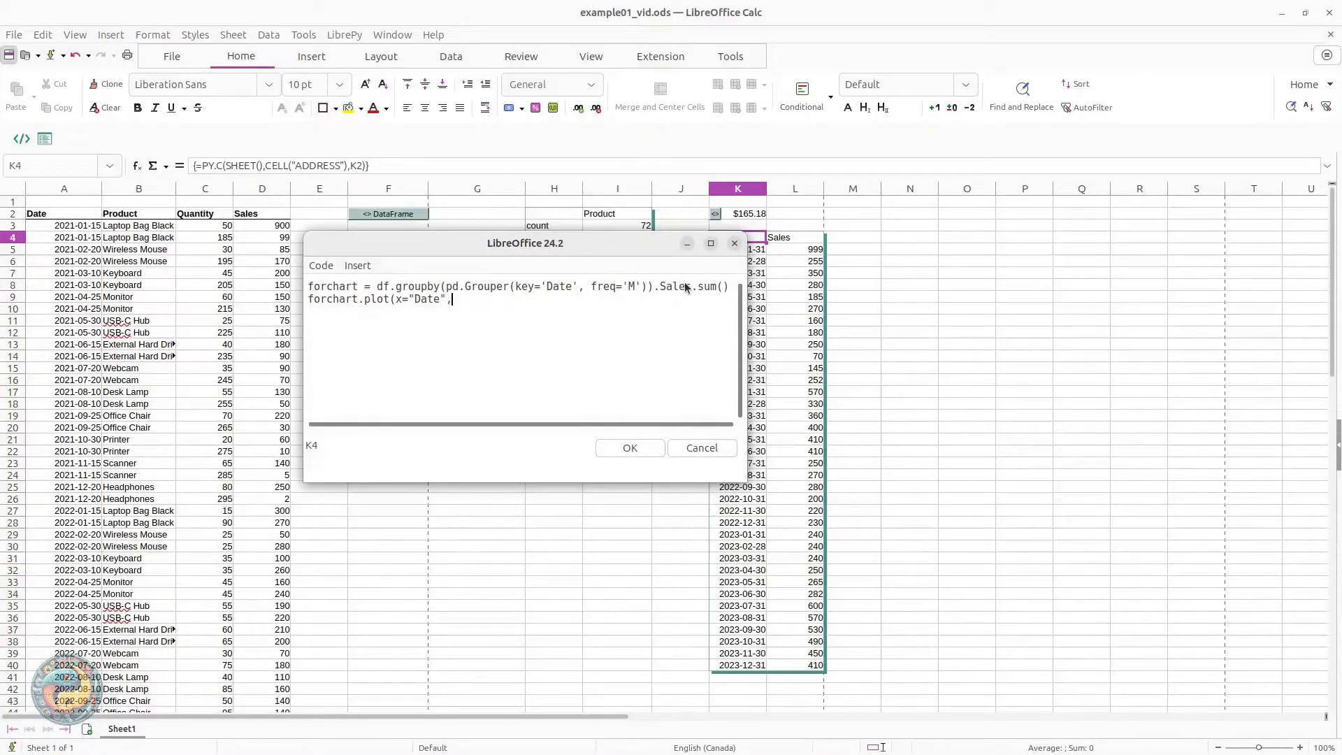
text( y="S)
text(ales",)
text( kind=)
text(")
text(line") )
text(plt.sho)
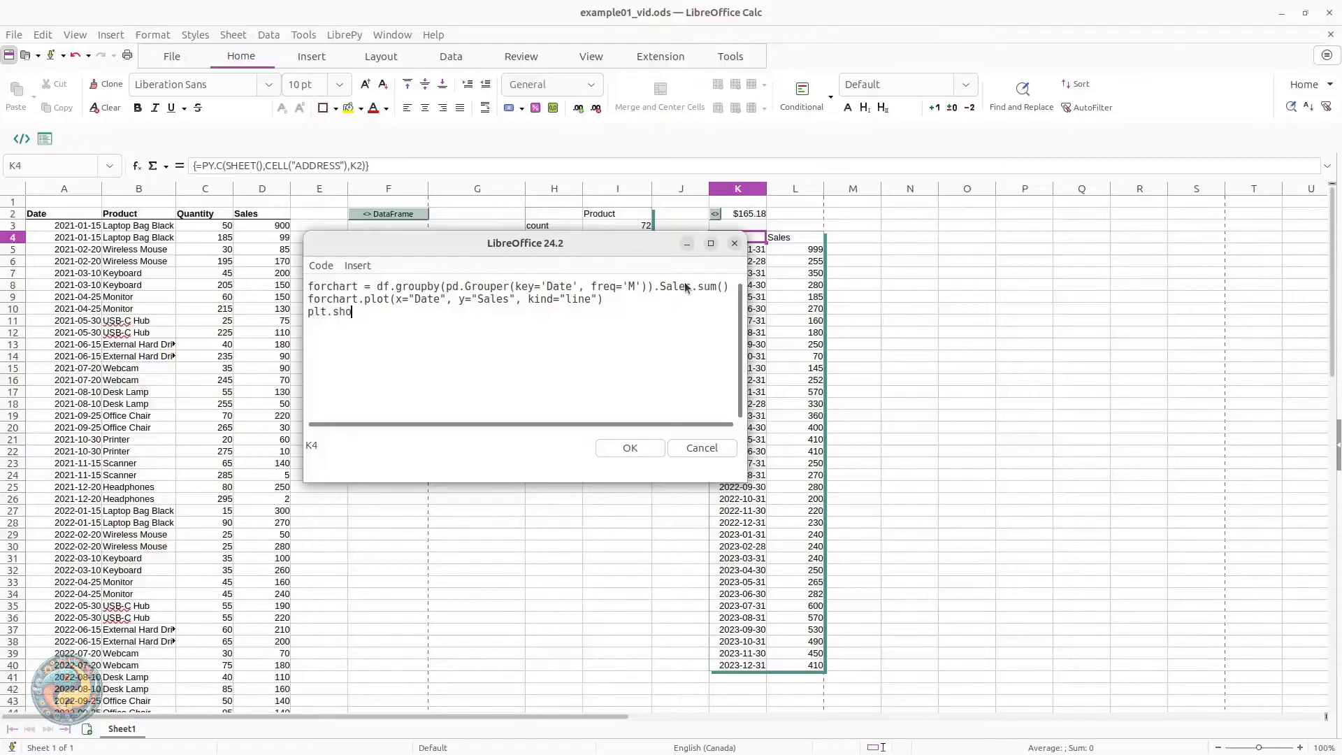
text(w())
click(625, 454)
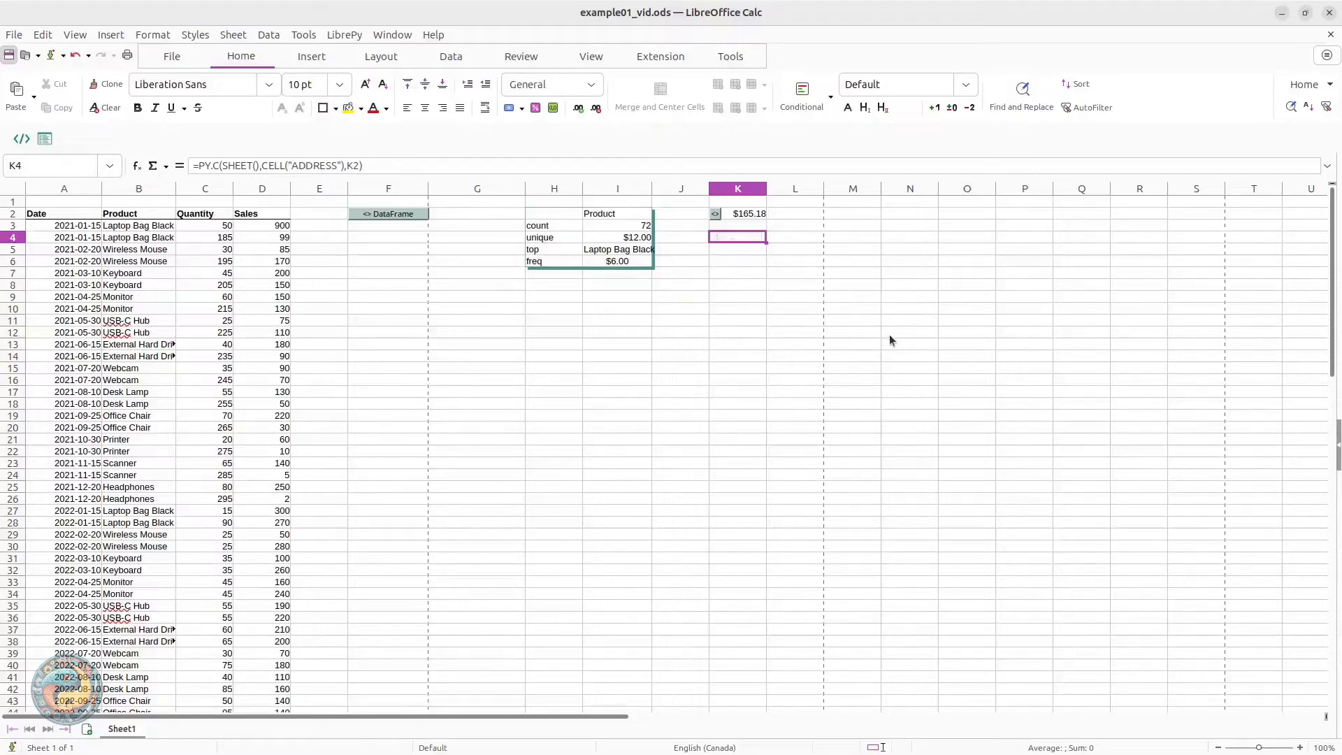
Merge and centre cells K4:N12 so the monthly sales chart fills the merged area
drag(889, 334, 733, 241)
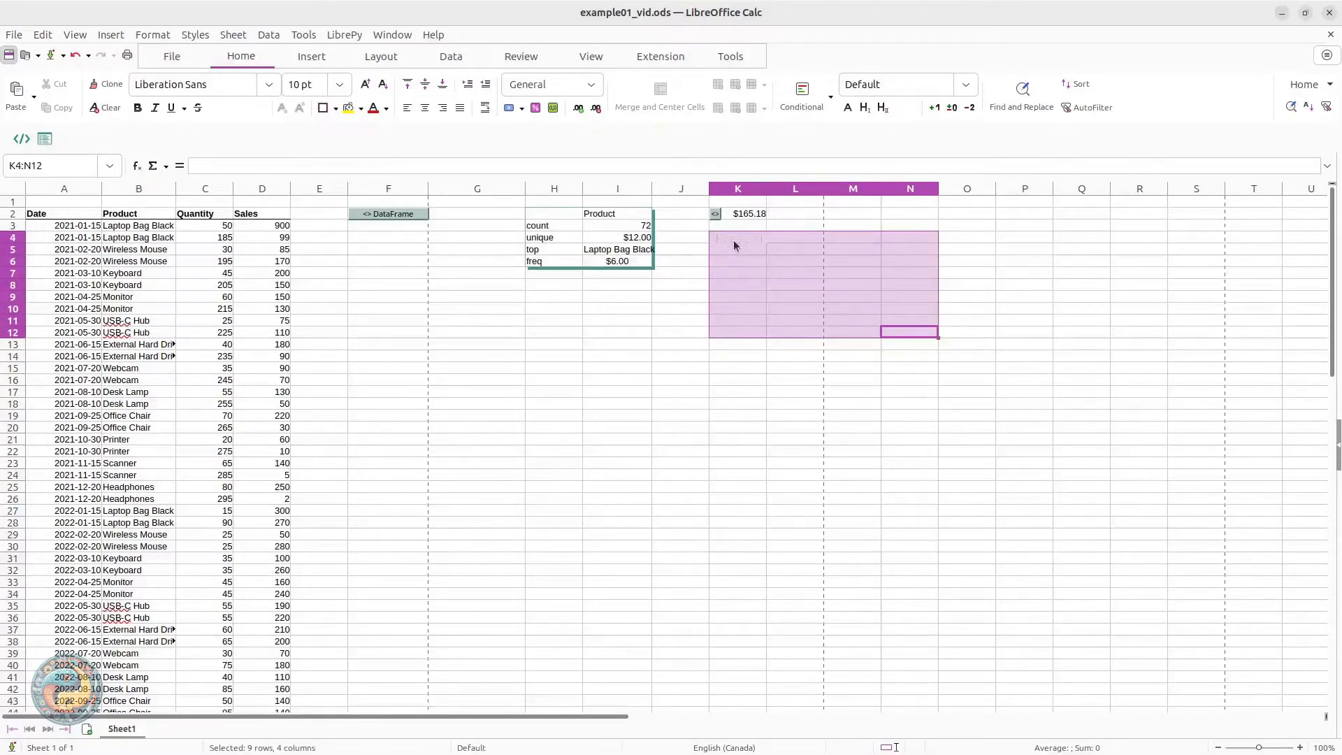
click(670, 86)
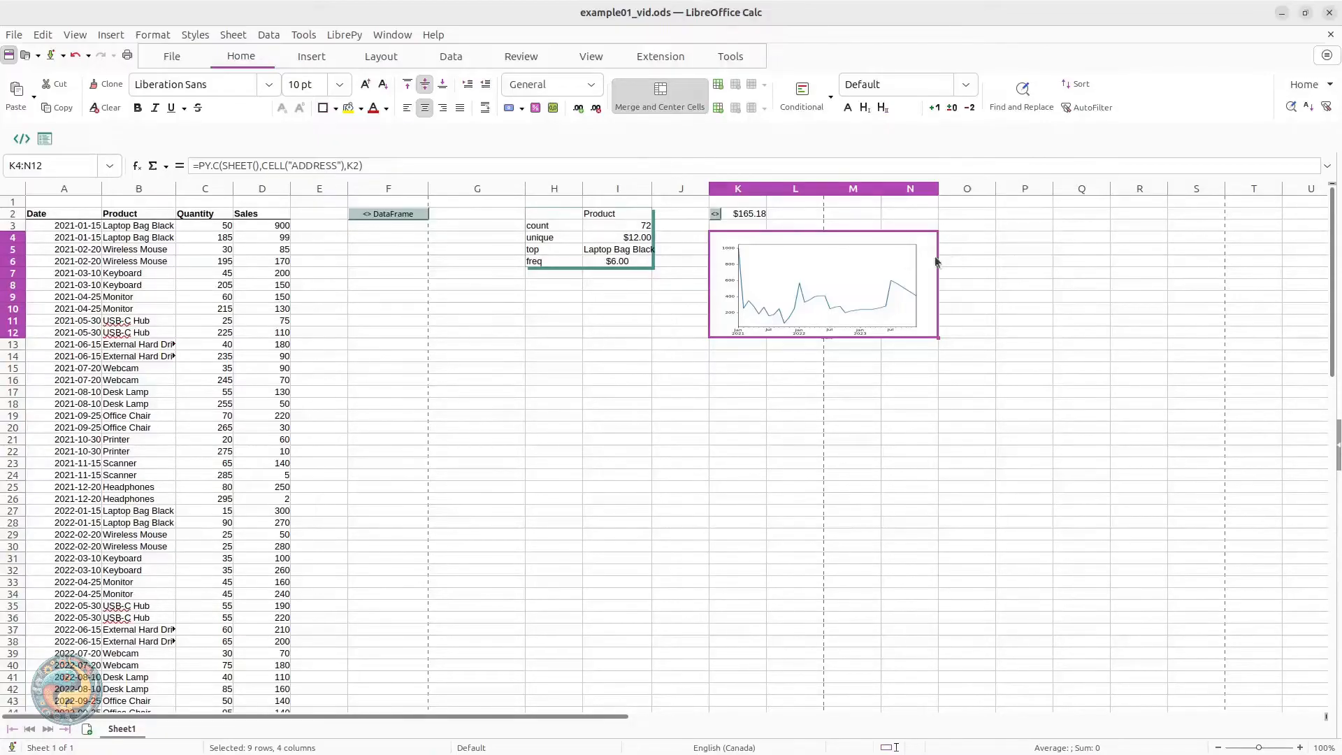
Change the plot kind in K4's Python code to "area" and accept it
right_click(822, 258)
mouse_move(887, 321)
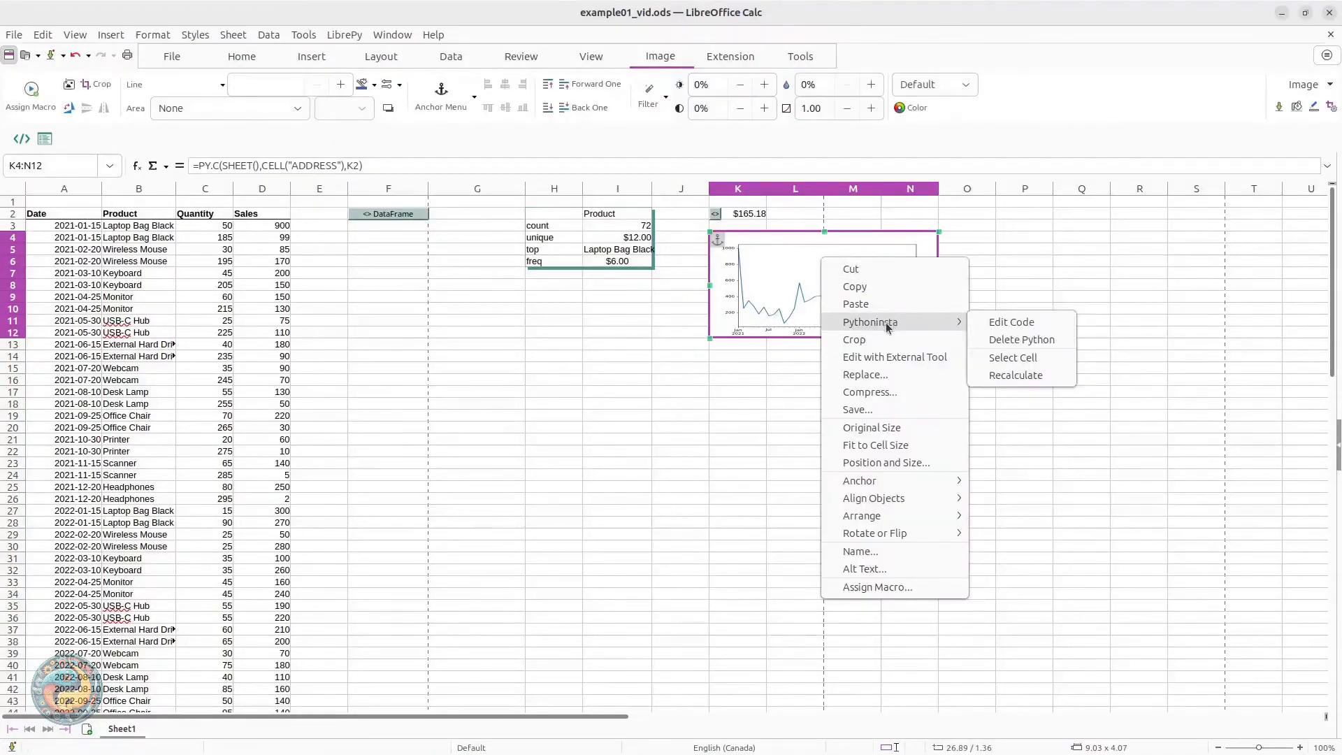
click(998, 330)
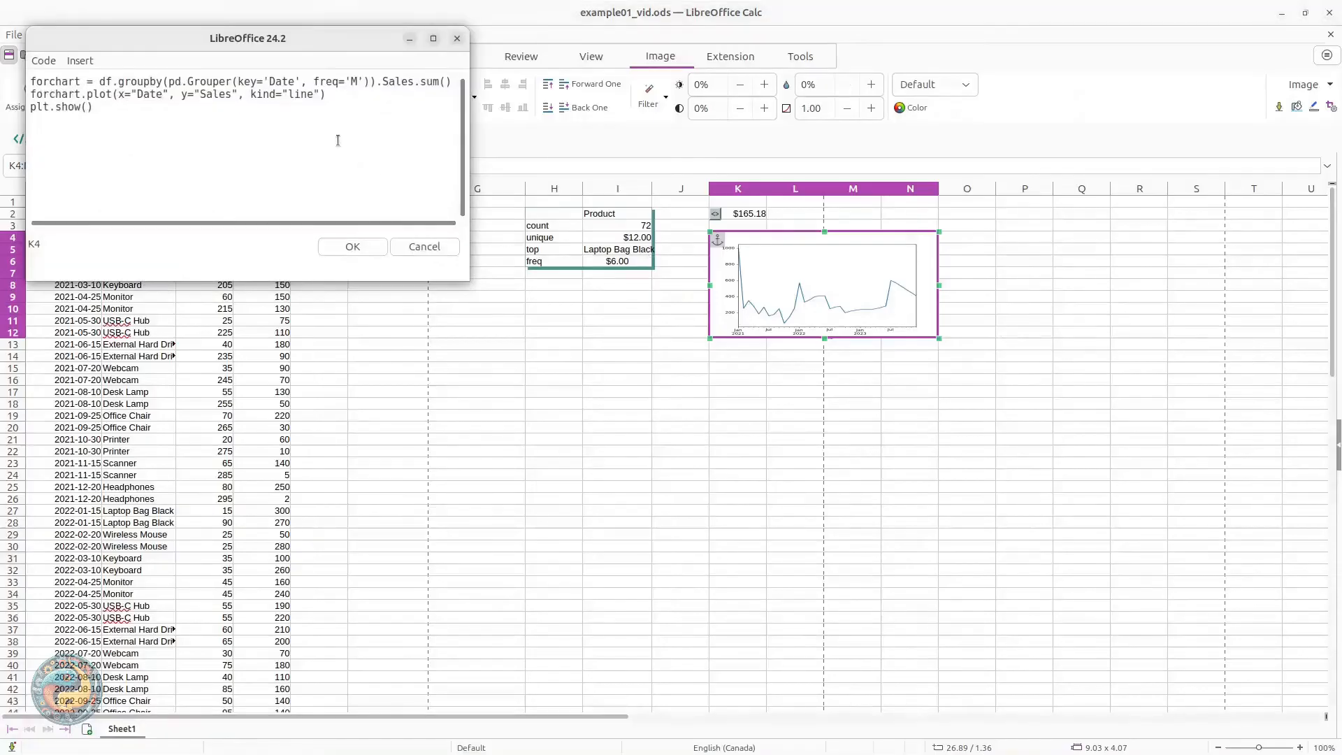
double_click(301, 95)
text(area)
click(350, 247)
click(352, 246)
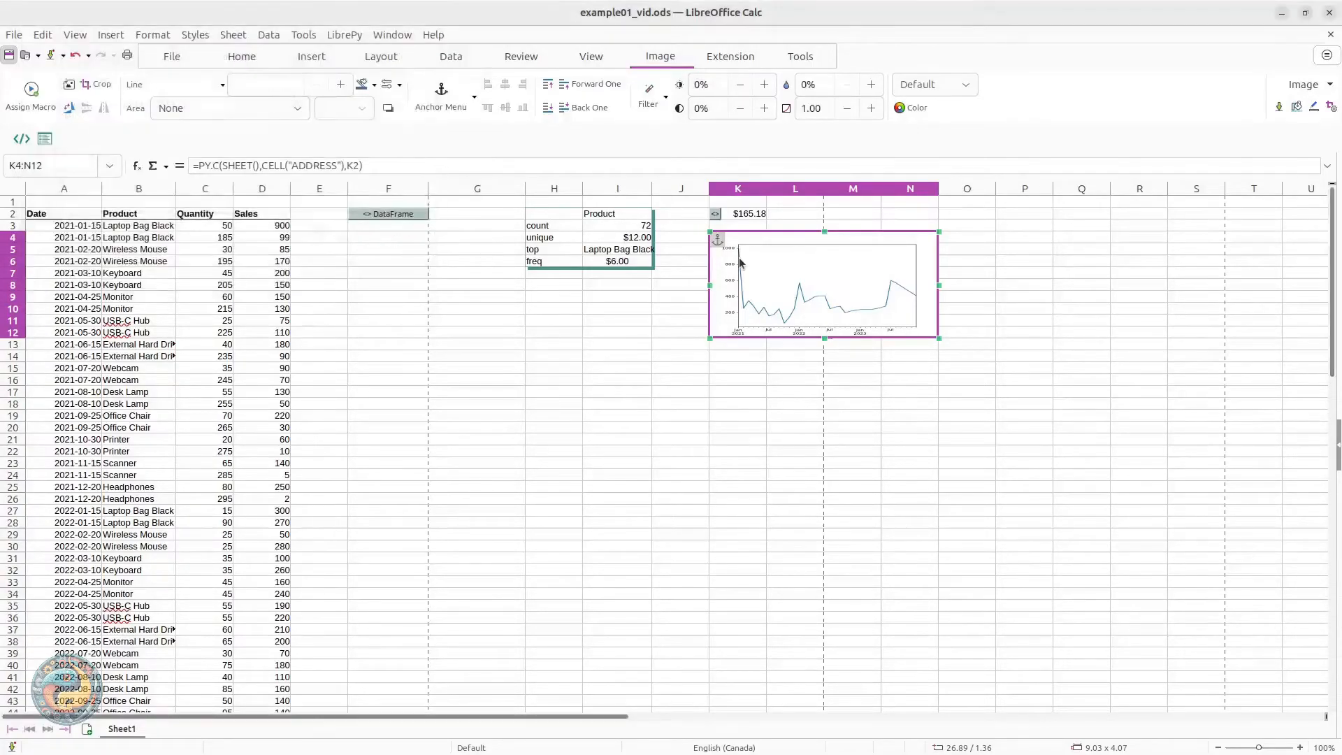
Change the Grouper frequency in K4's Python code to 'W' and accept it
right_click(853, 274)
mouse_move(937, 334)
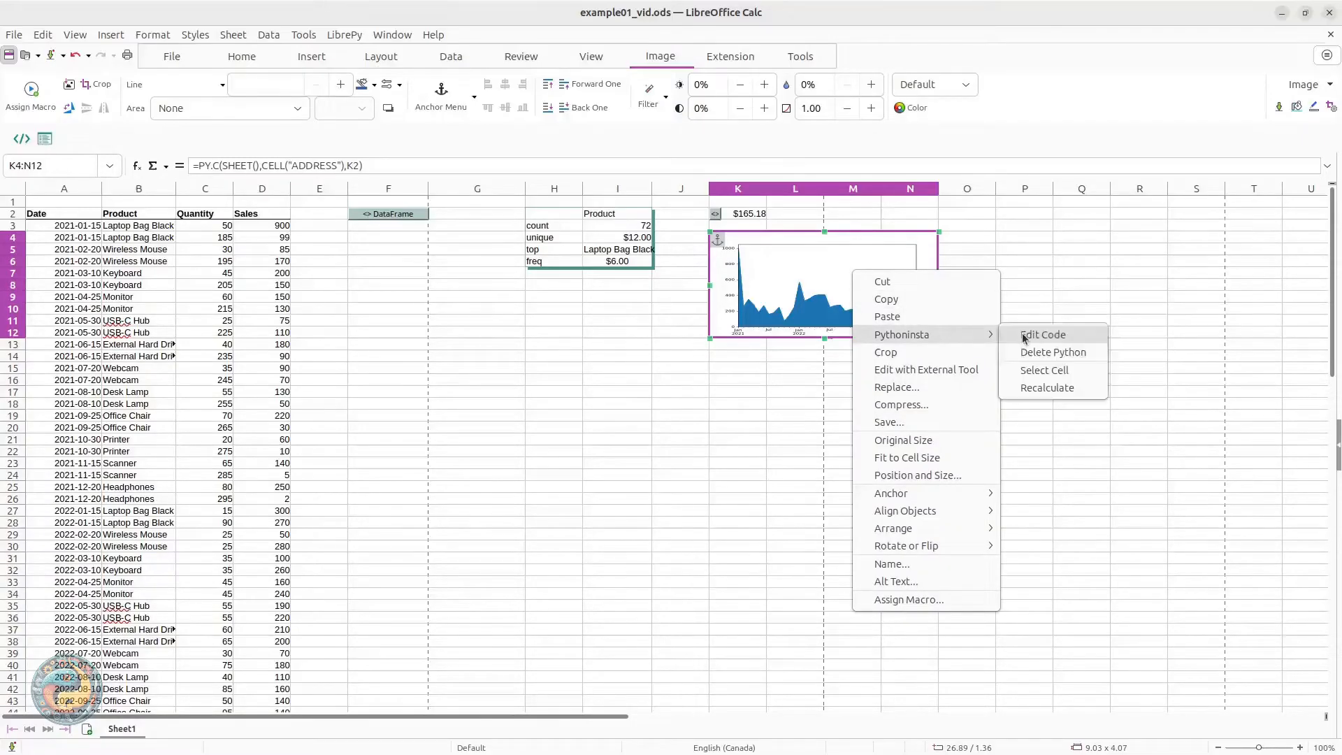
click(1024, 336)
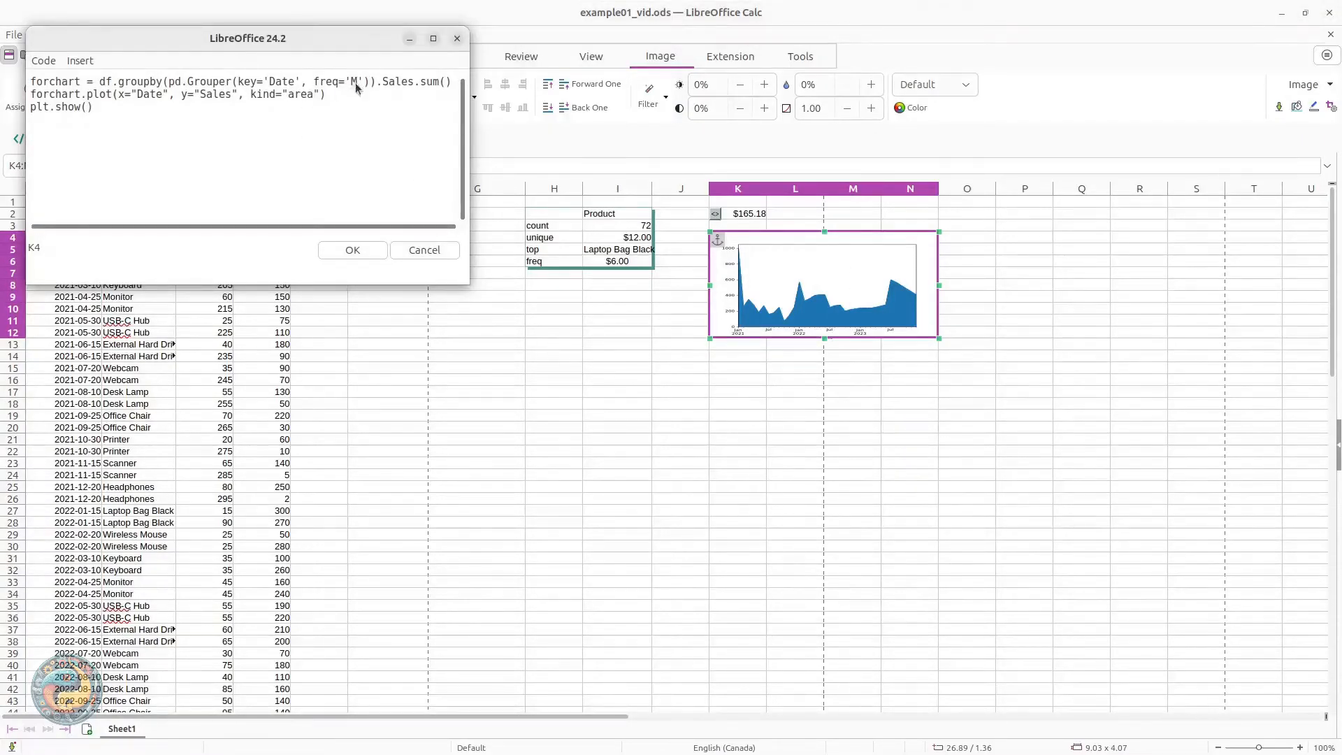
key(BackSpace)
text(W)
click(351, 250)
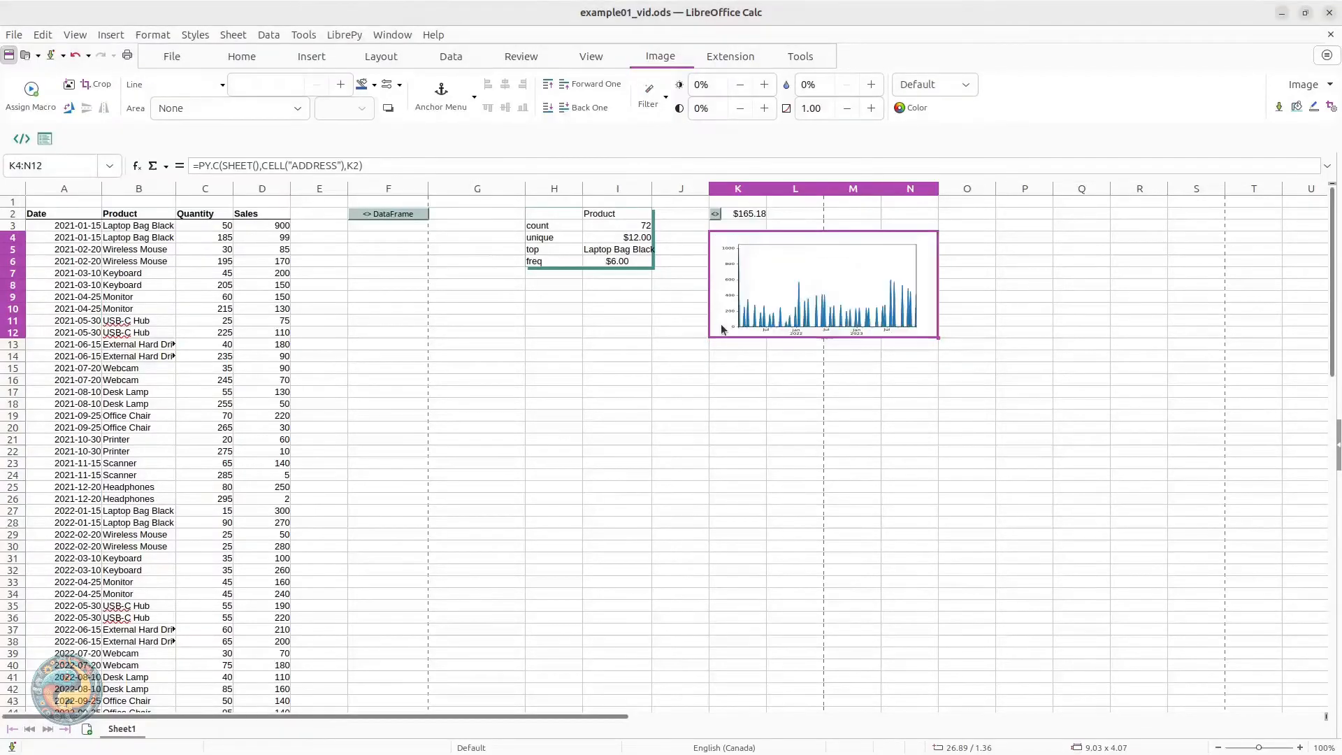
Set K4's Grouper frequency back to 'M' and its plot kind back to "line", and accept the code
right_click(823, 281)
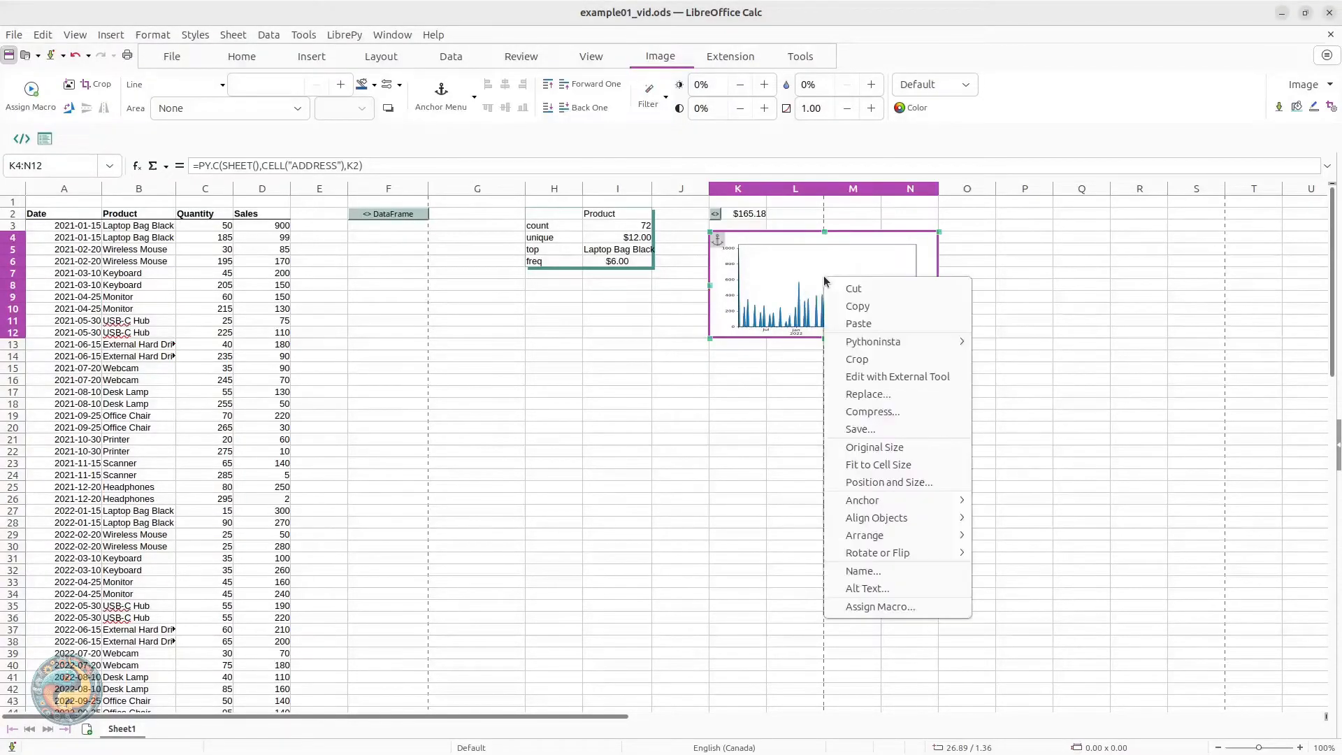
mouse_move(909, 341)
click(1008, 342)
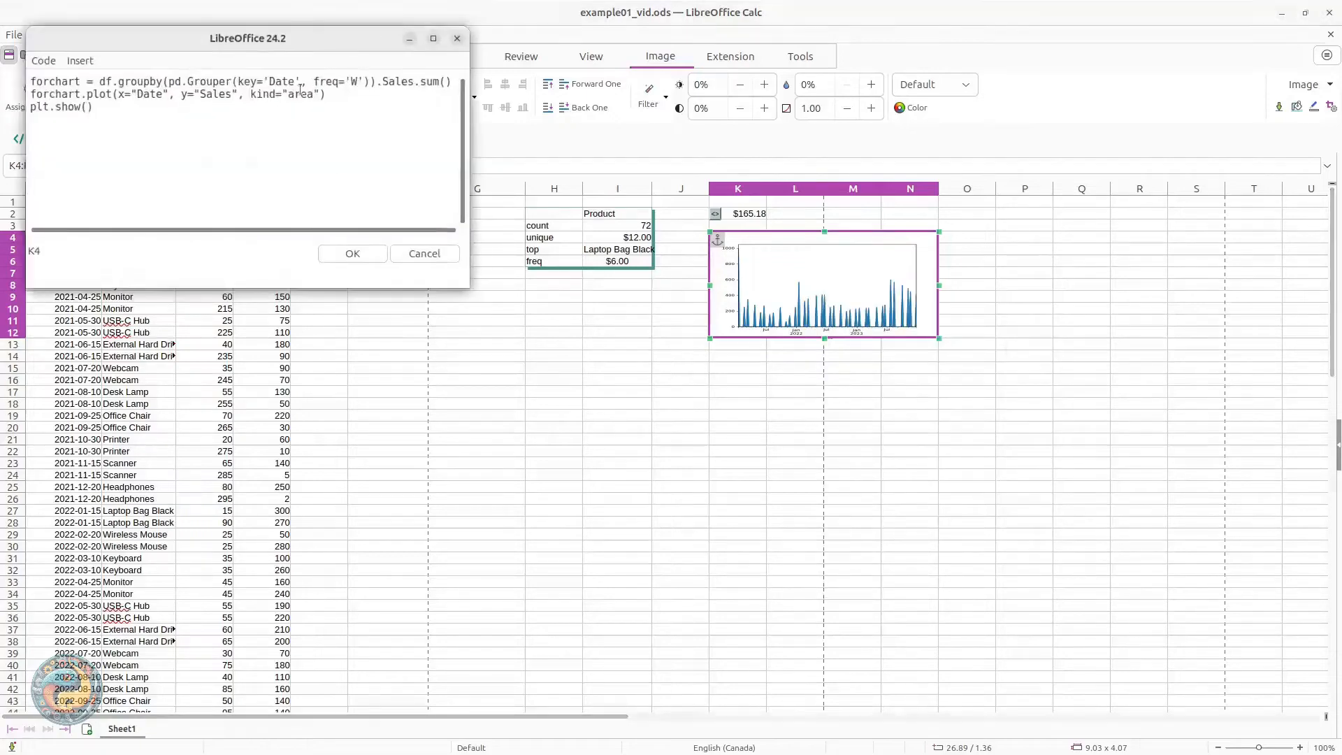
double_click(358, 82)
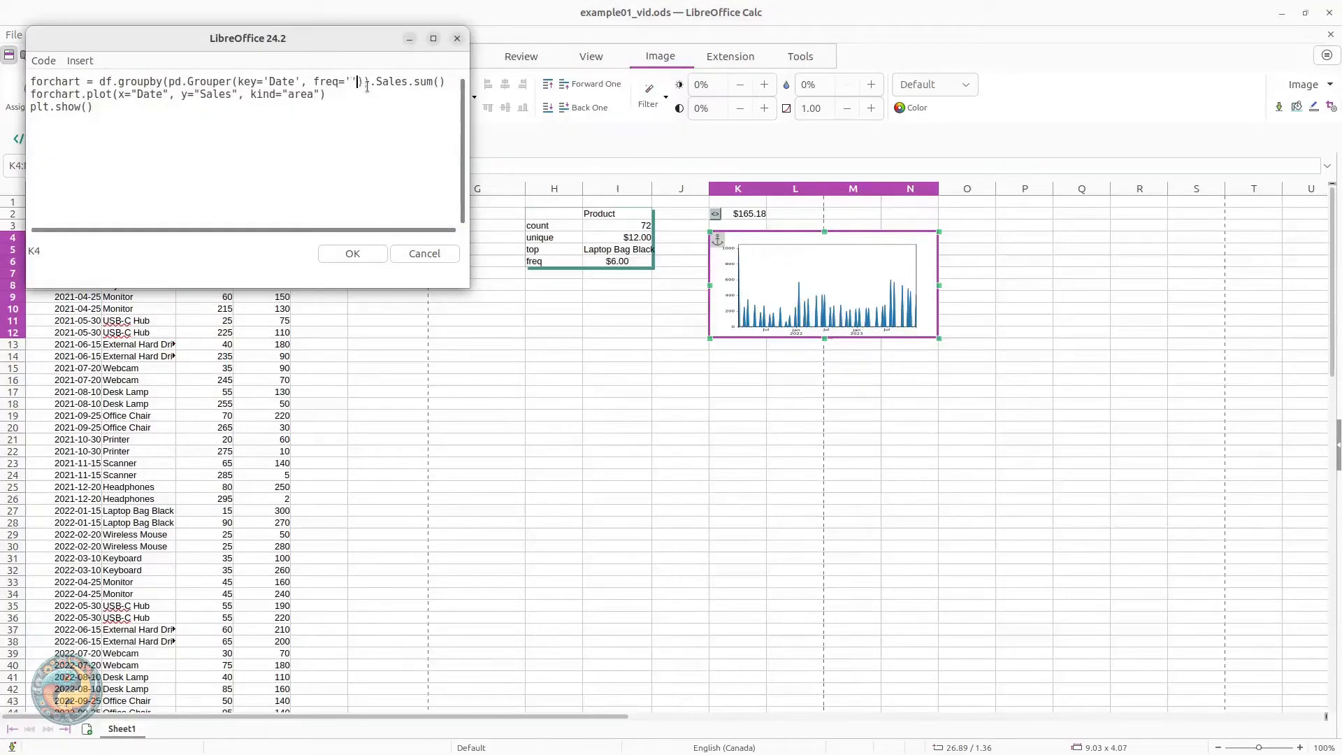
text(M)
double_click(300, 95)
text(line)
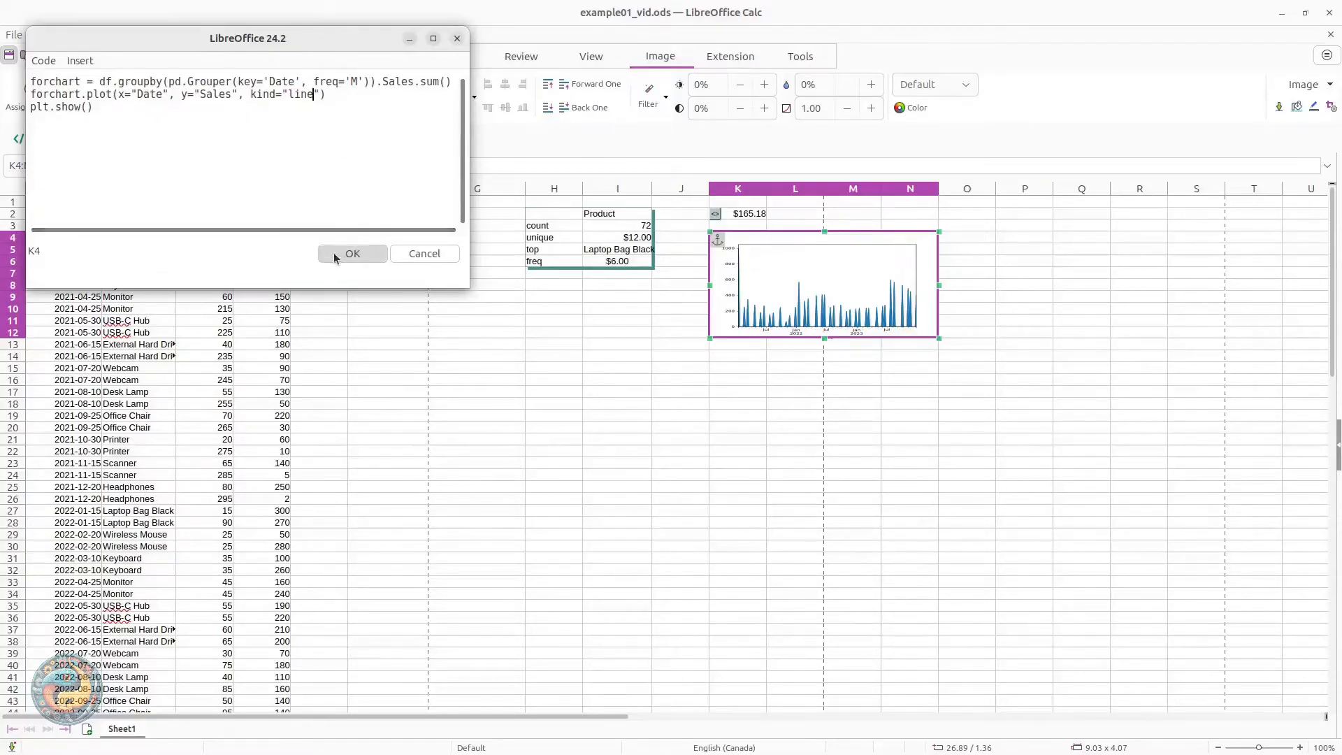
click(336, 256)
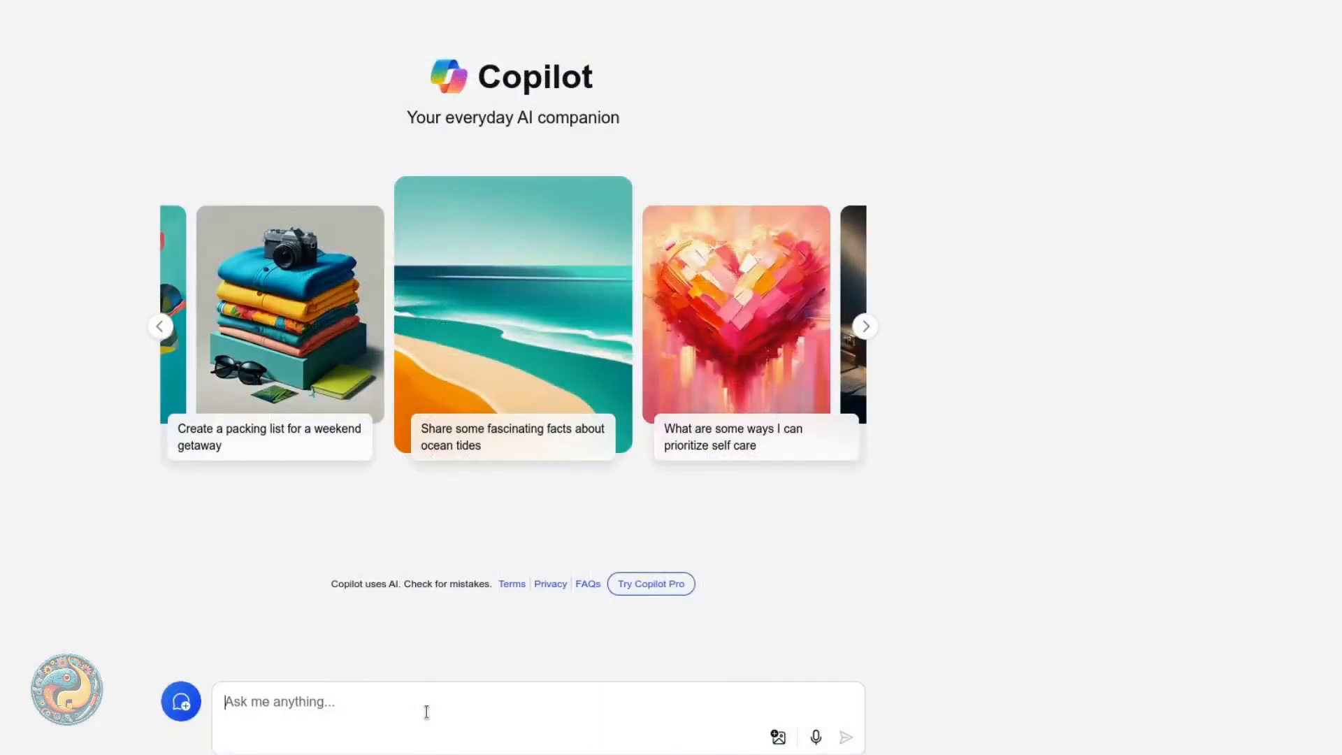
Switch to Copilot and ask "How do I use pandas in python?"
text(How do I us)
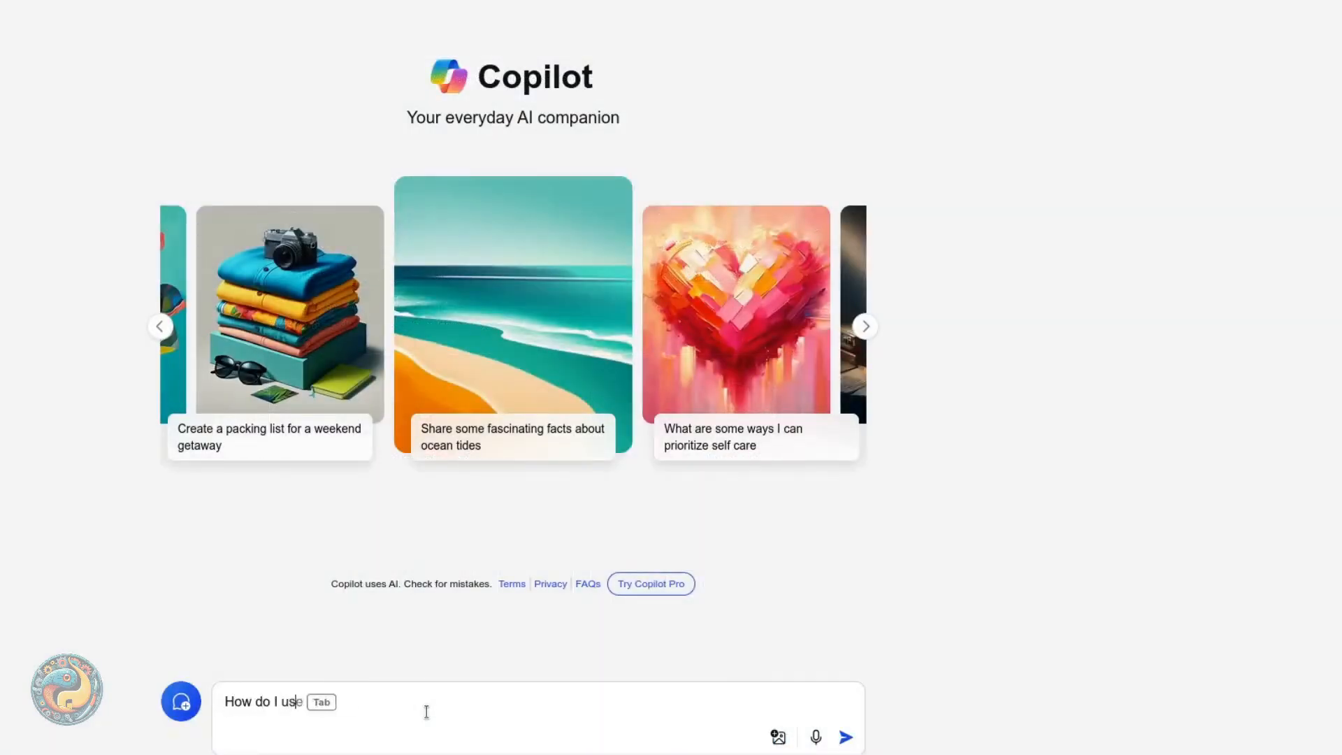
text(e pandas in python?)
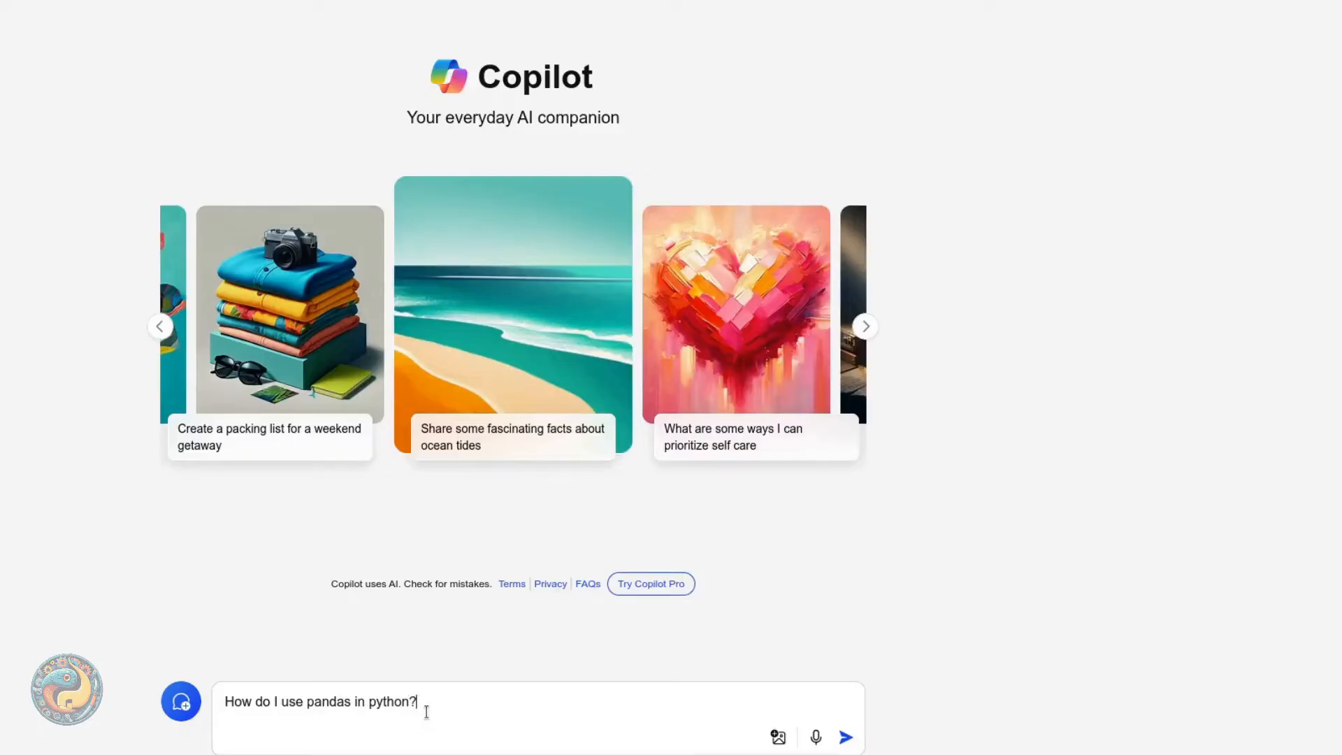
key(Return)
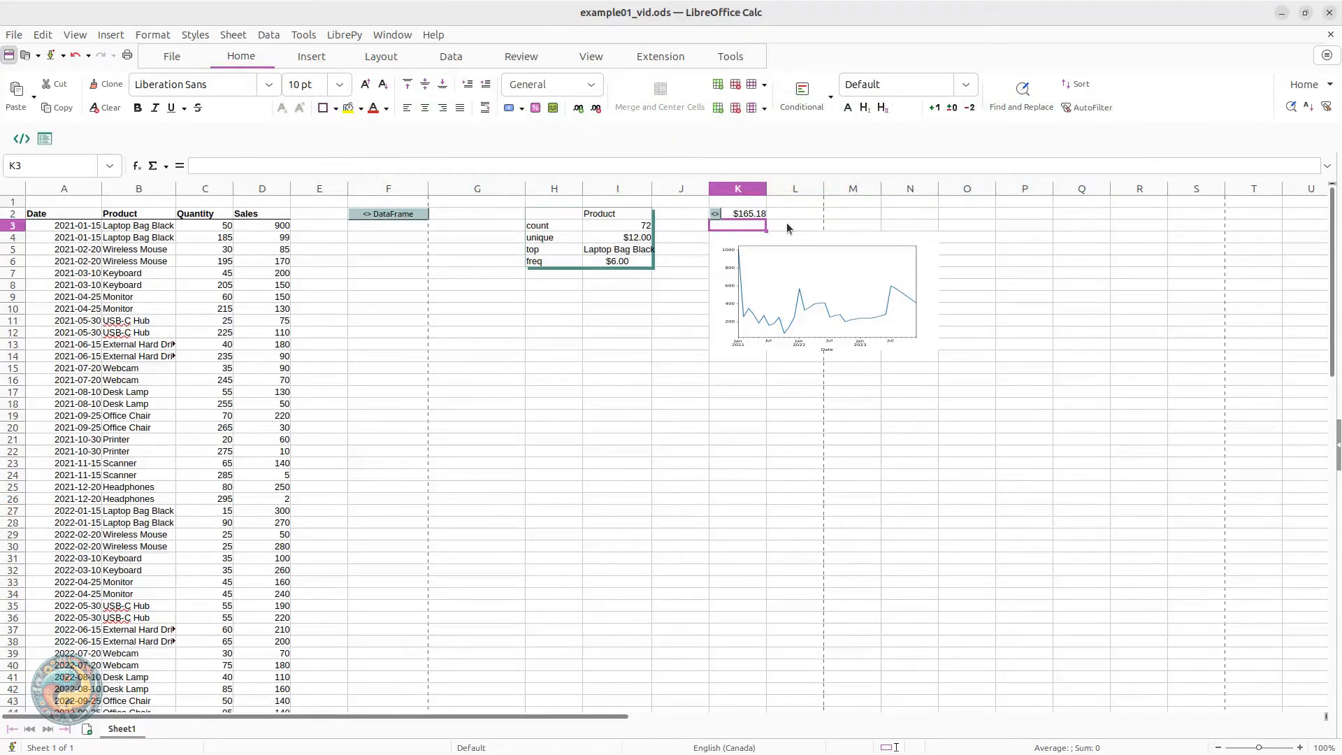
Return to example01_vid.ods in LibreOffice Calc and select the Python cells F2 and K2 to compare their positions
click(420, 213)
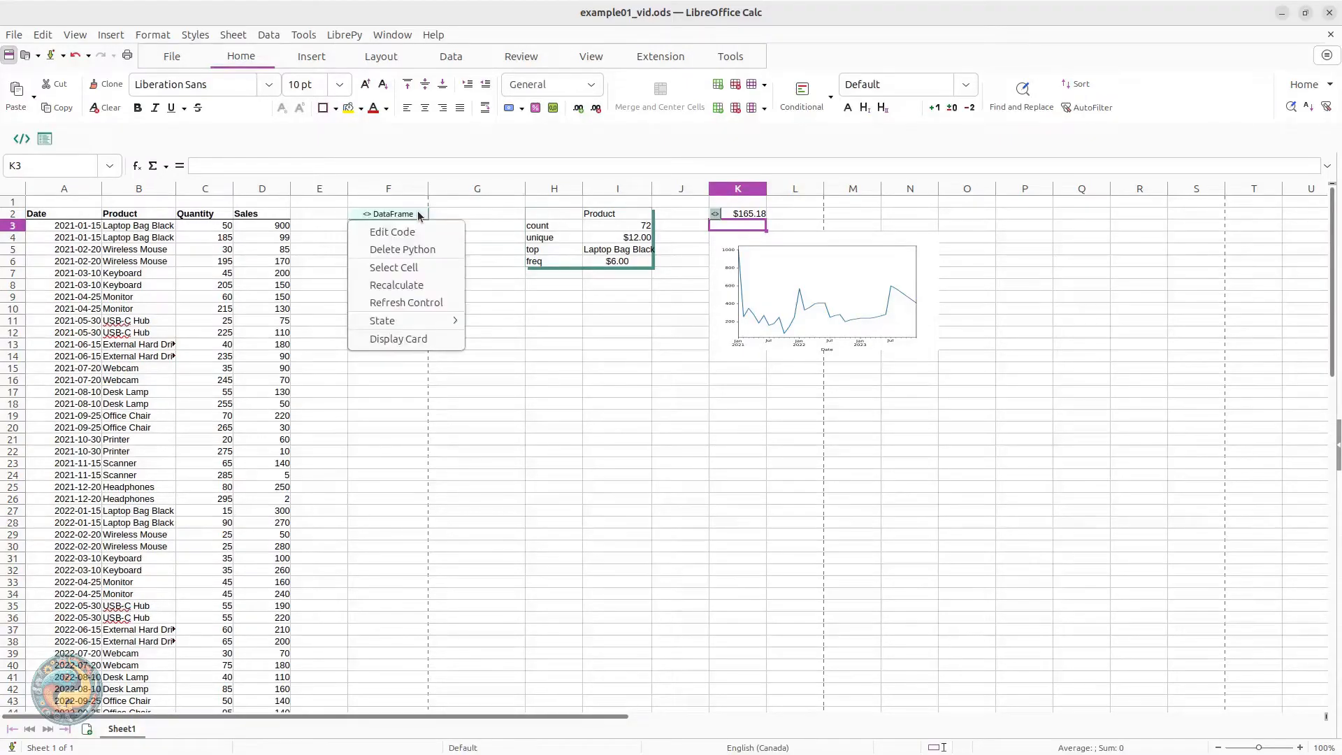
click(402, 268)
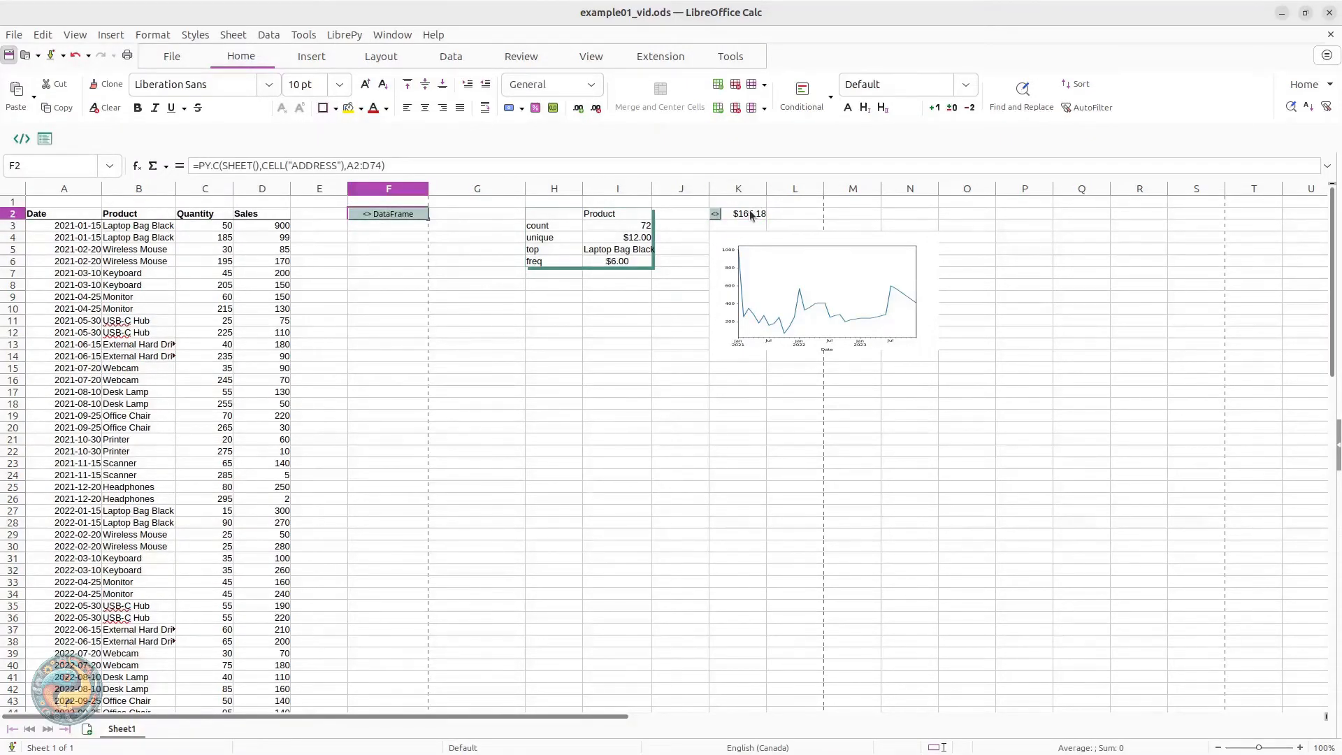
click(750, 215)
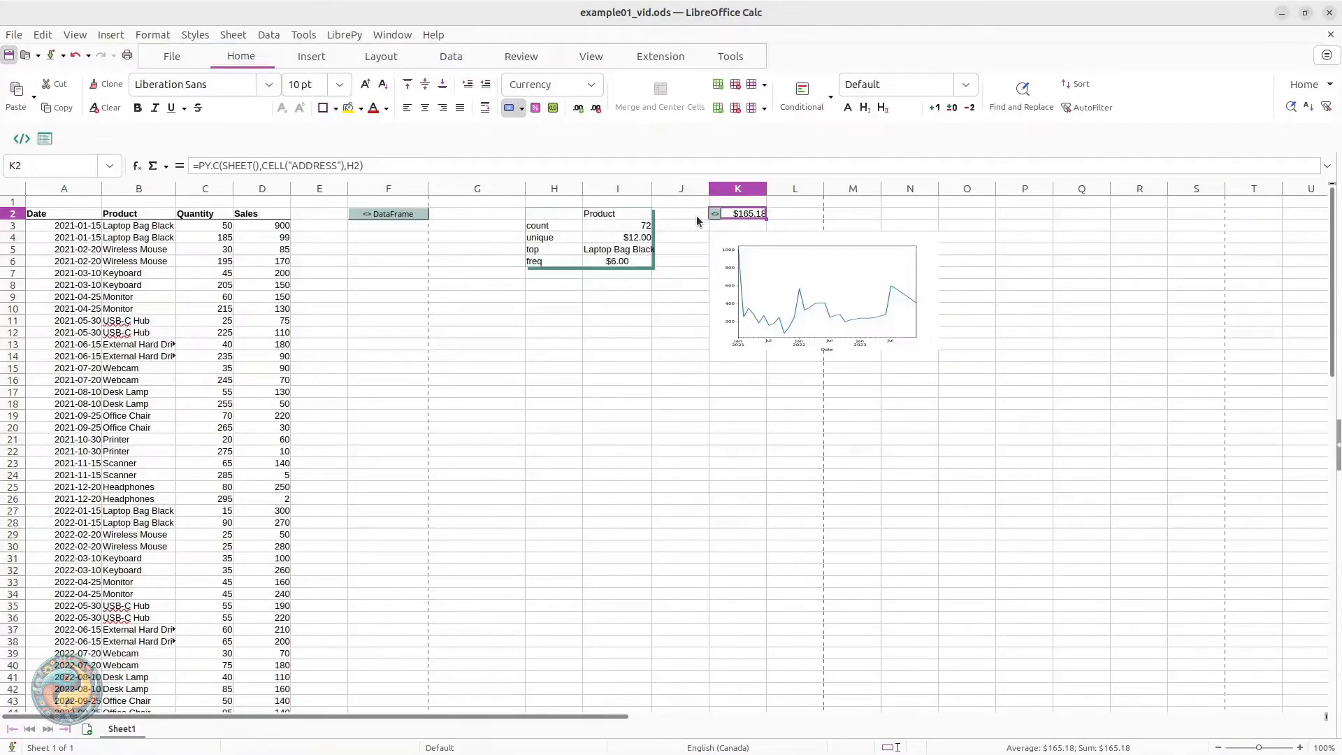
Add a Python cell in A1 with the code df.Sales.mean(), and open the log window to check its output
click(56, 200)
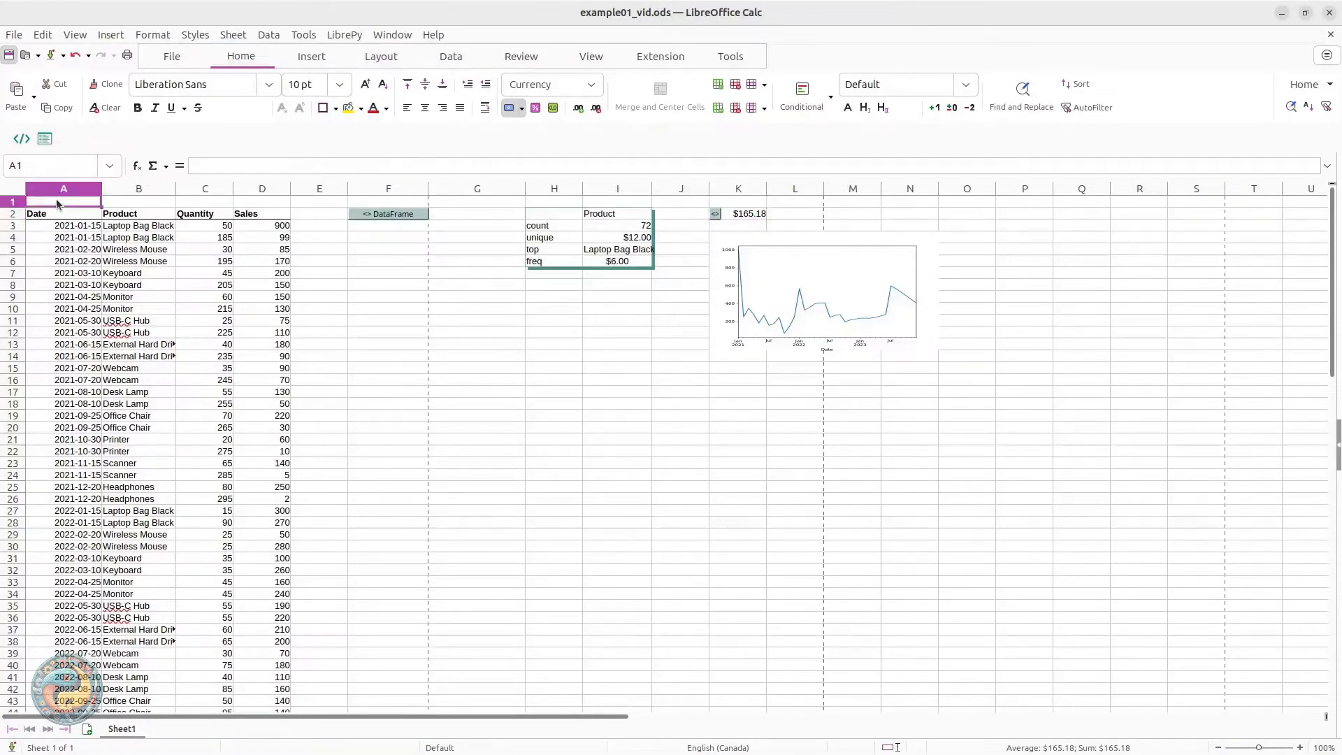
click(45, 144)
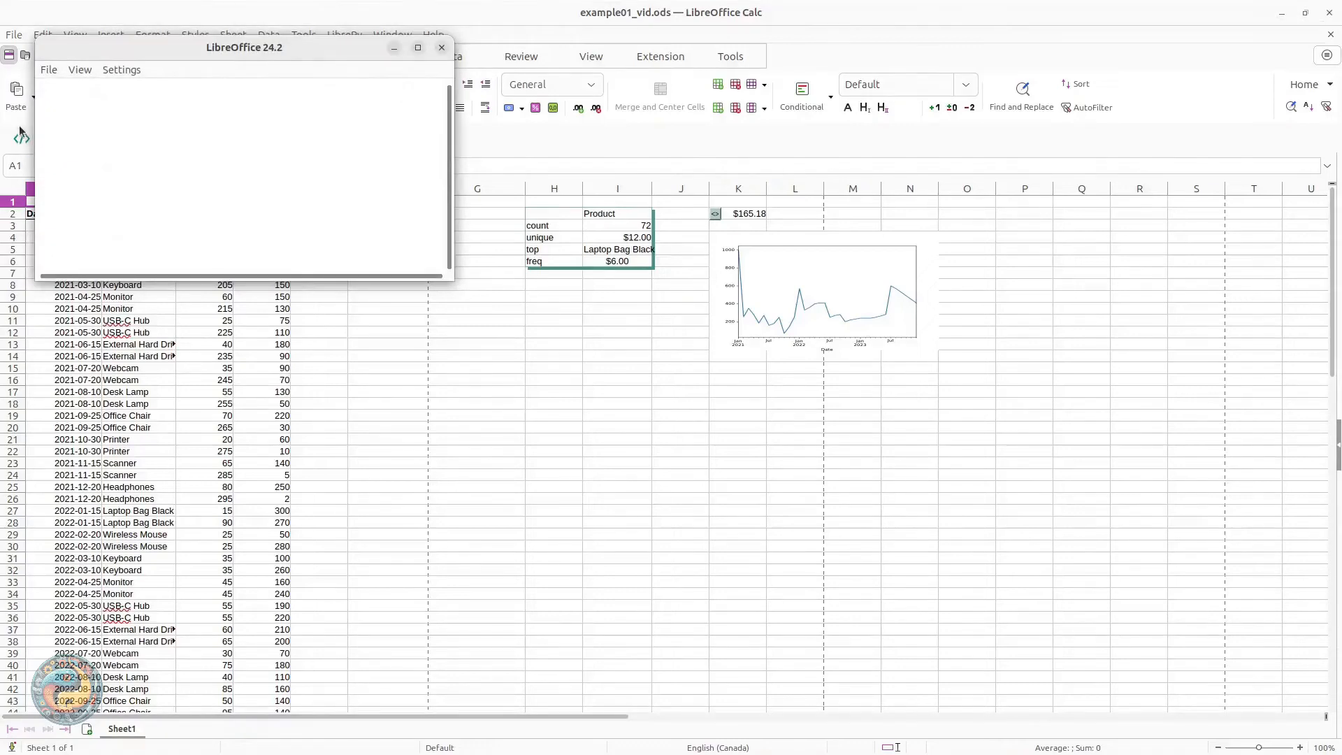
click(20, 130)
click(20, 142)
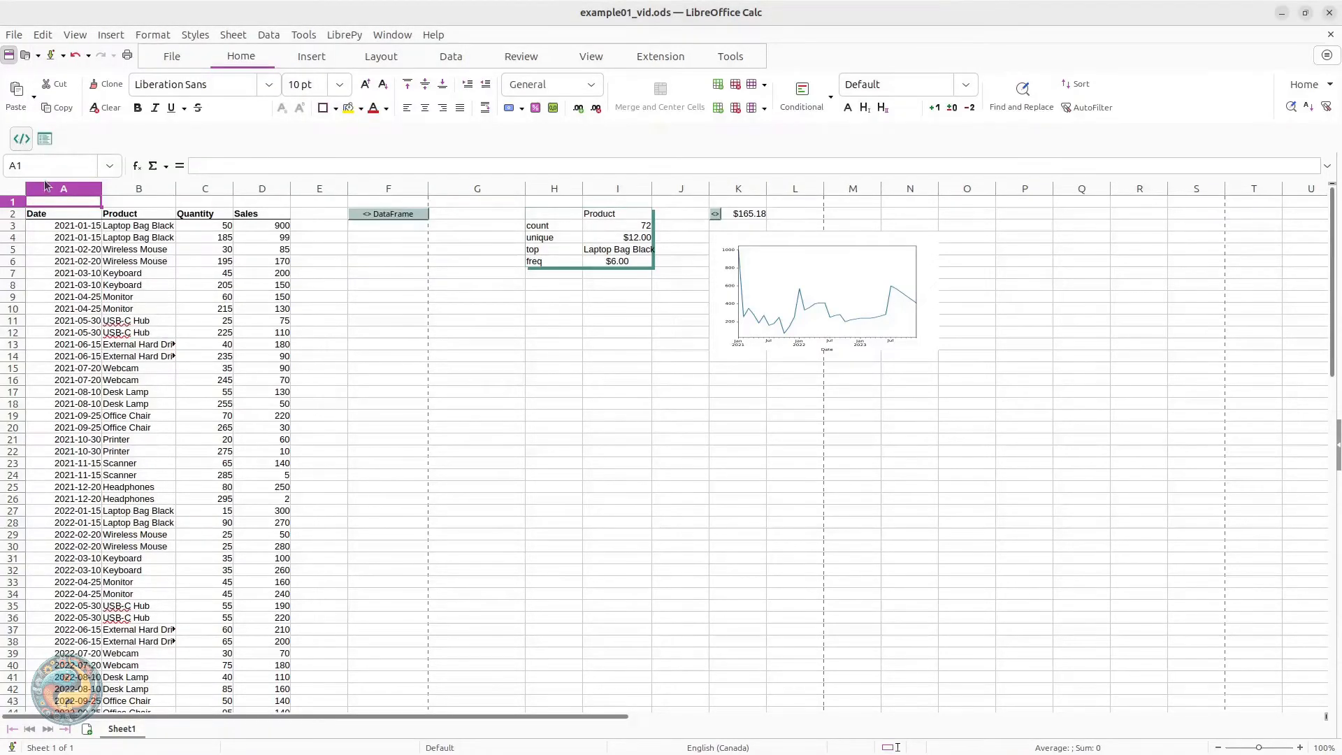
click(32, 203)
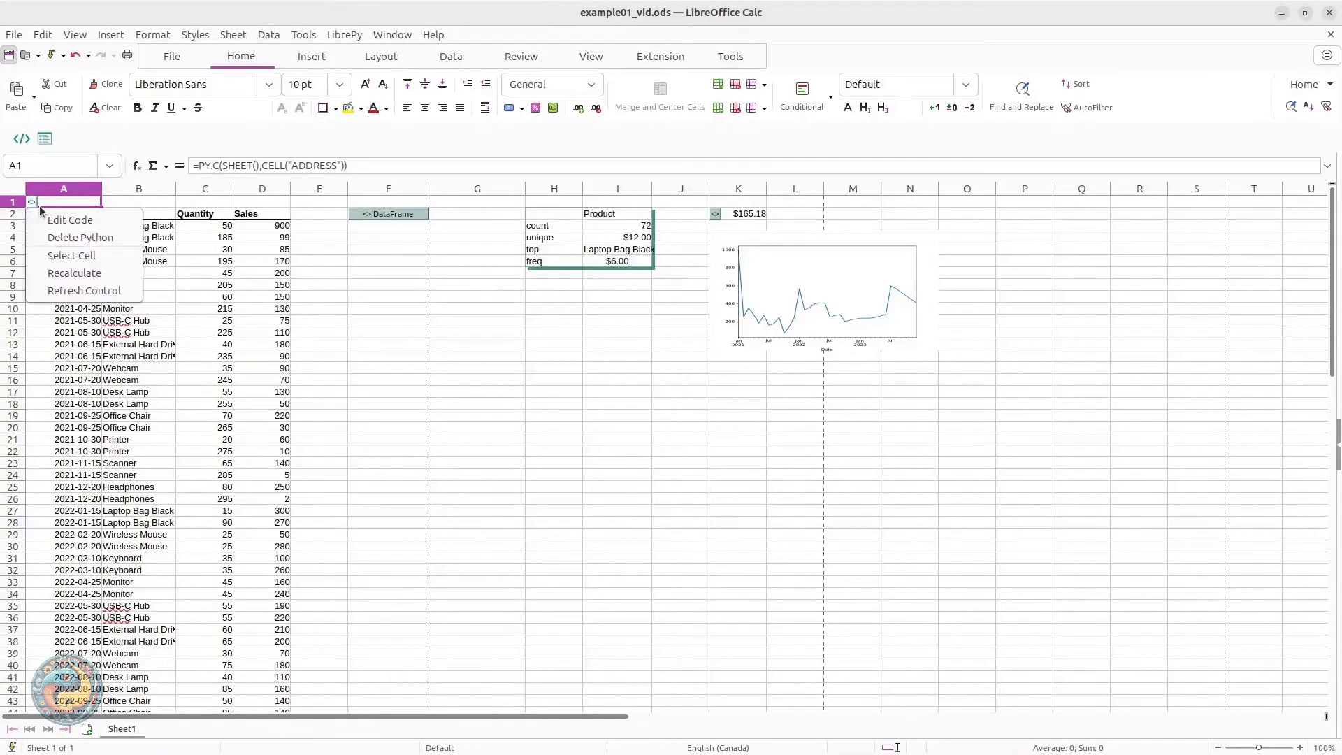
click(54, 220)
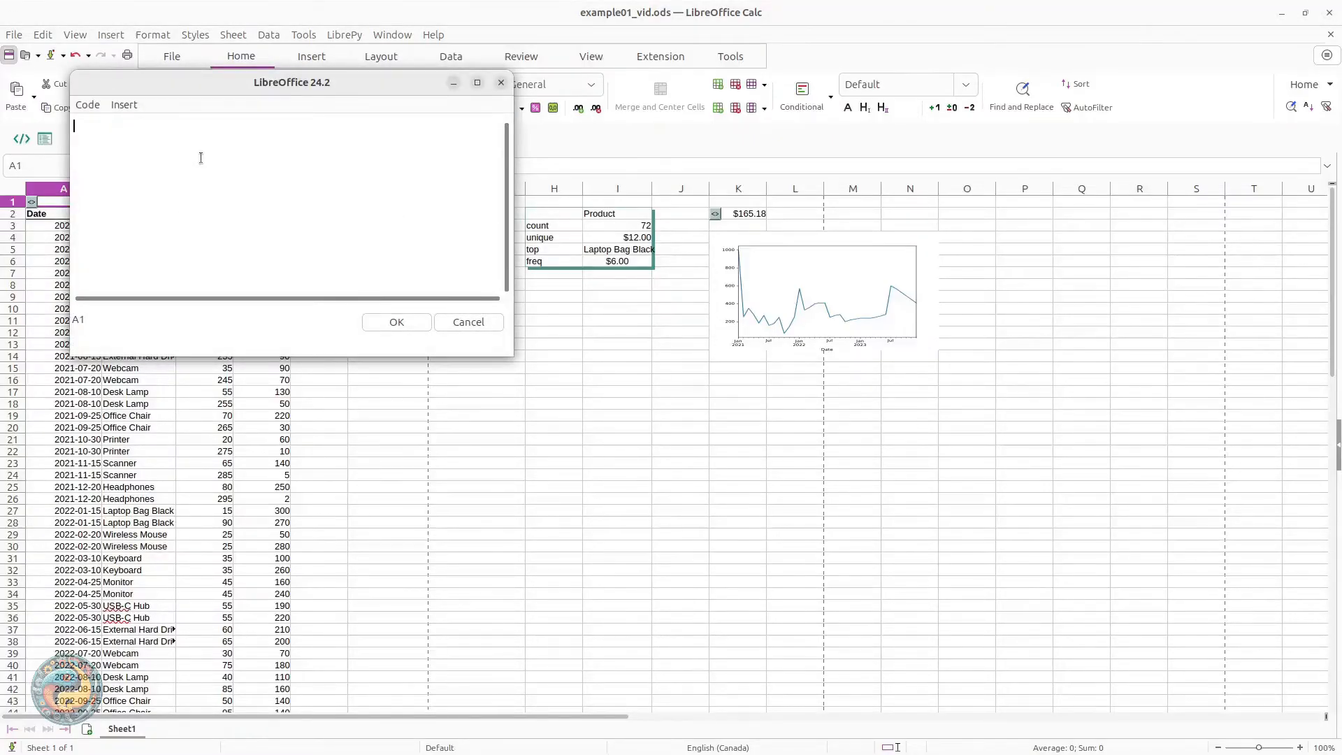
text(df.Sales.mean())
click(395, 321)
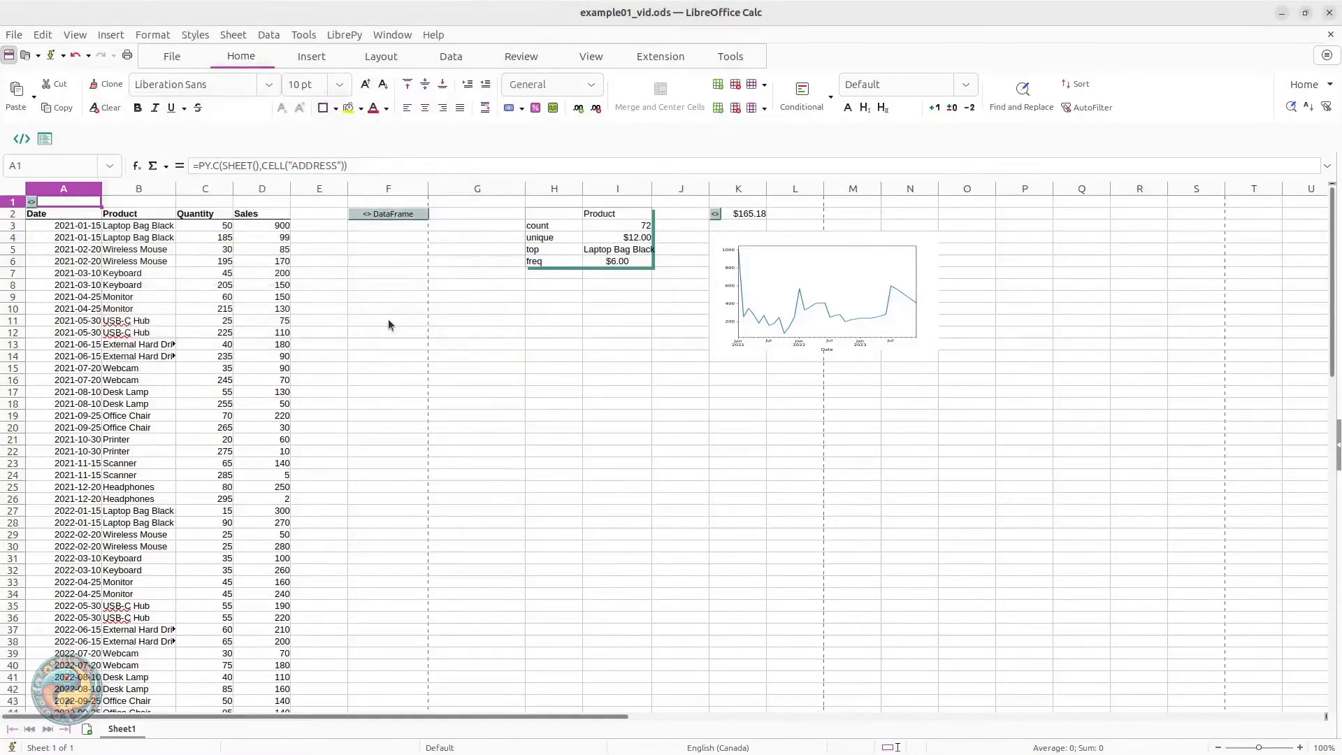
click(50, 141)
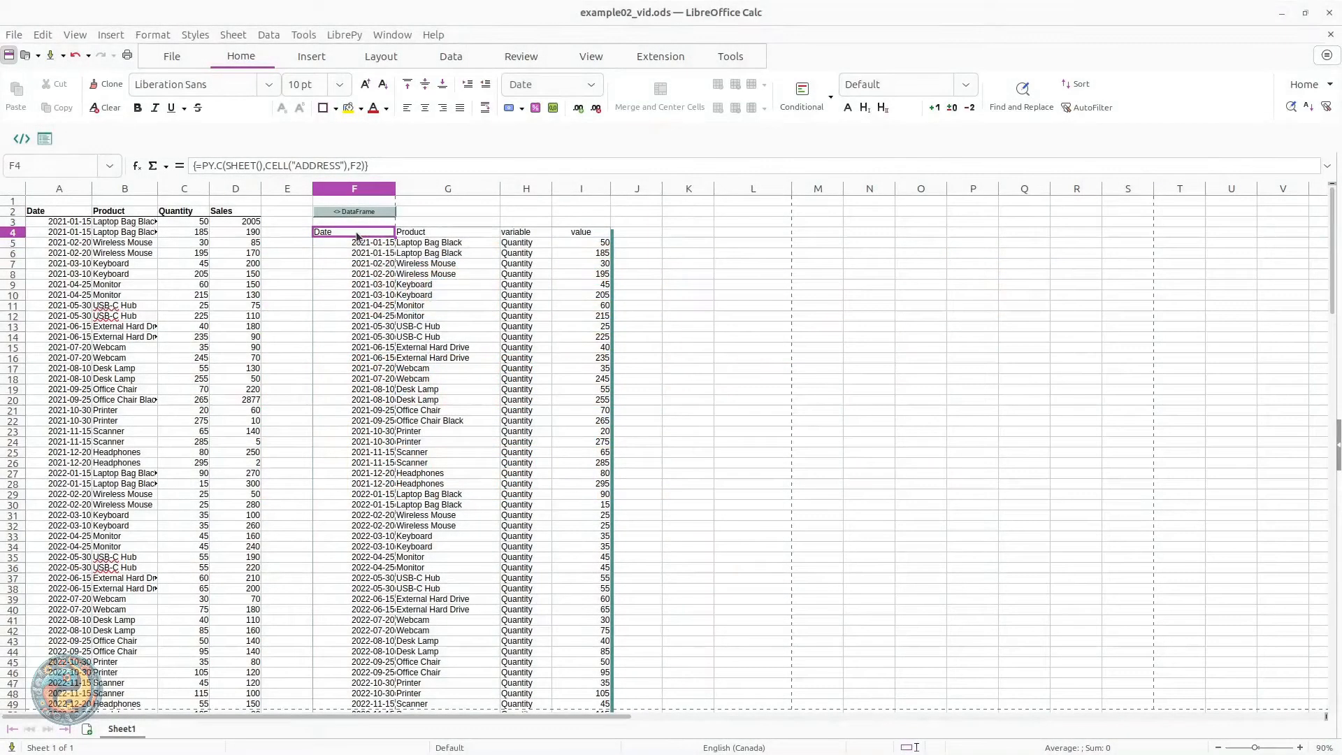
In example02_vid.ods, open F4's Python code and move the editor window clear of the table headers
right_click(355, 232)
mouse_move(459, 268)
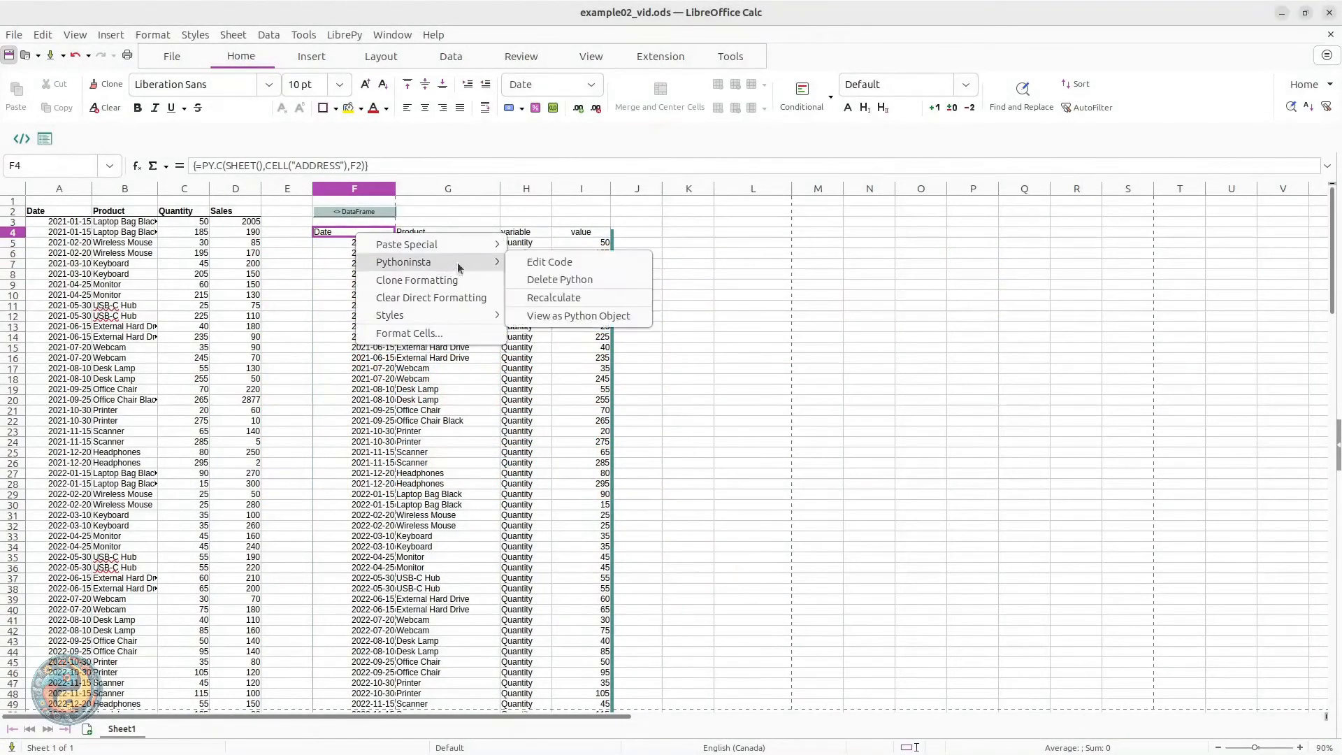
click(522, 264)
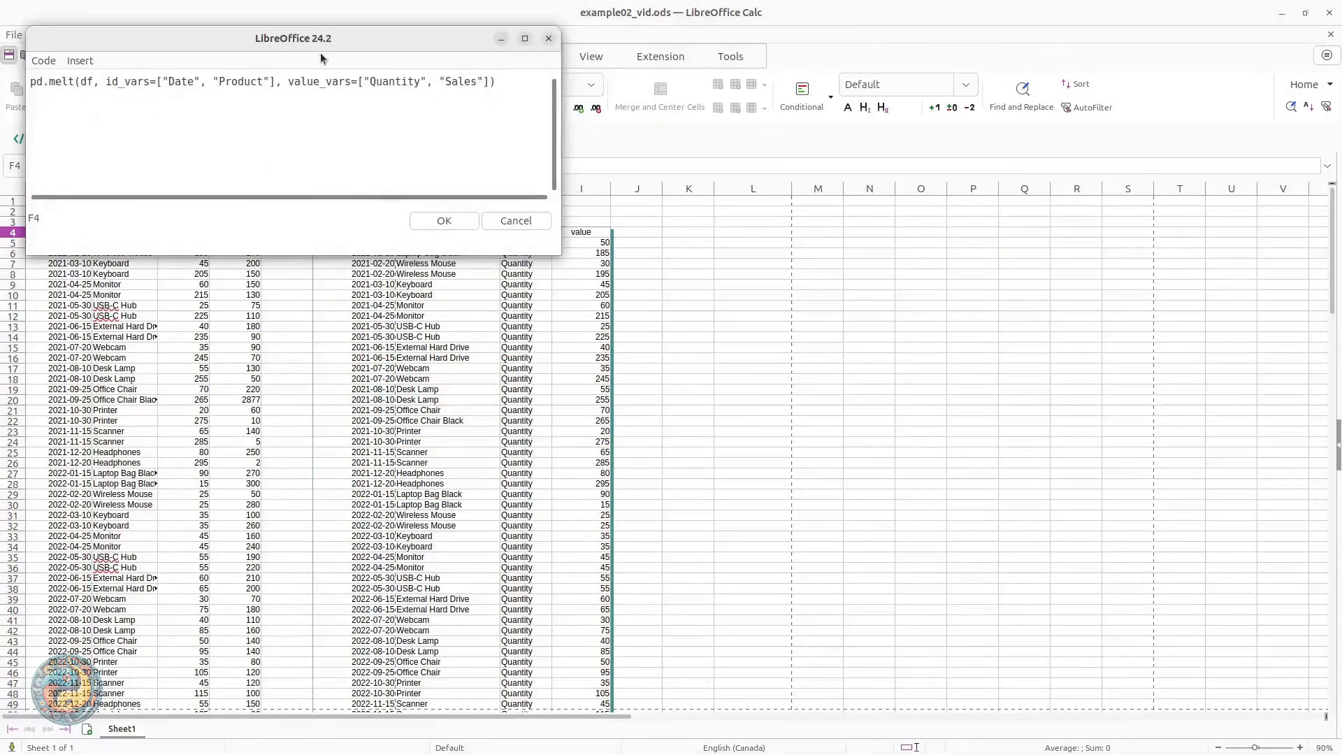
right_click(321, 45)
click(392, 188)
drag(351, 47, 522, 310)
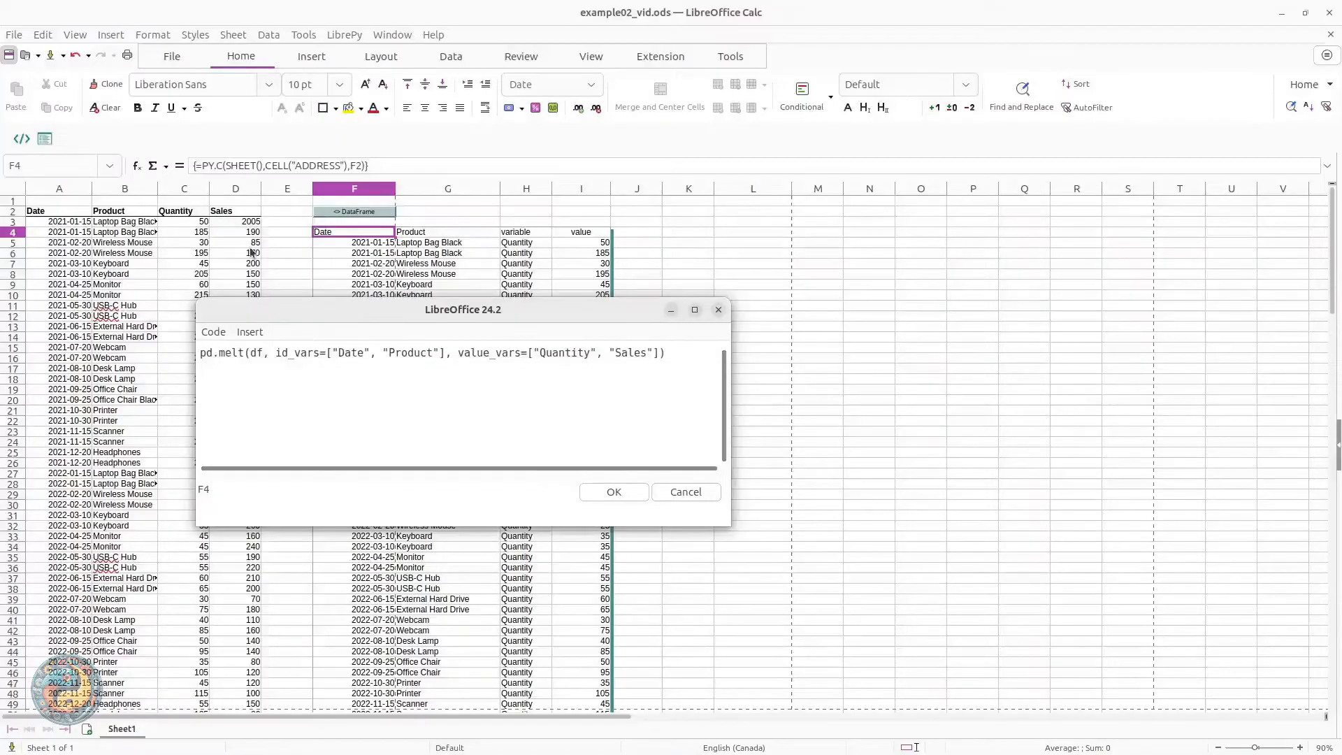
Examine the id_vars and value_vars lists in F4's pd.melt code against the source columns, and close the editor
click(231, 222)
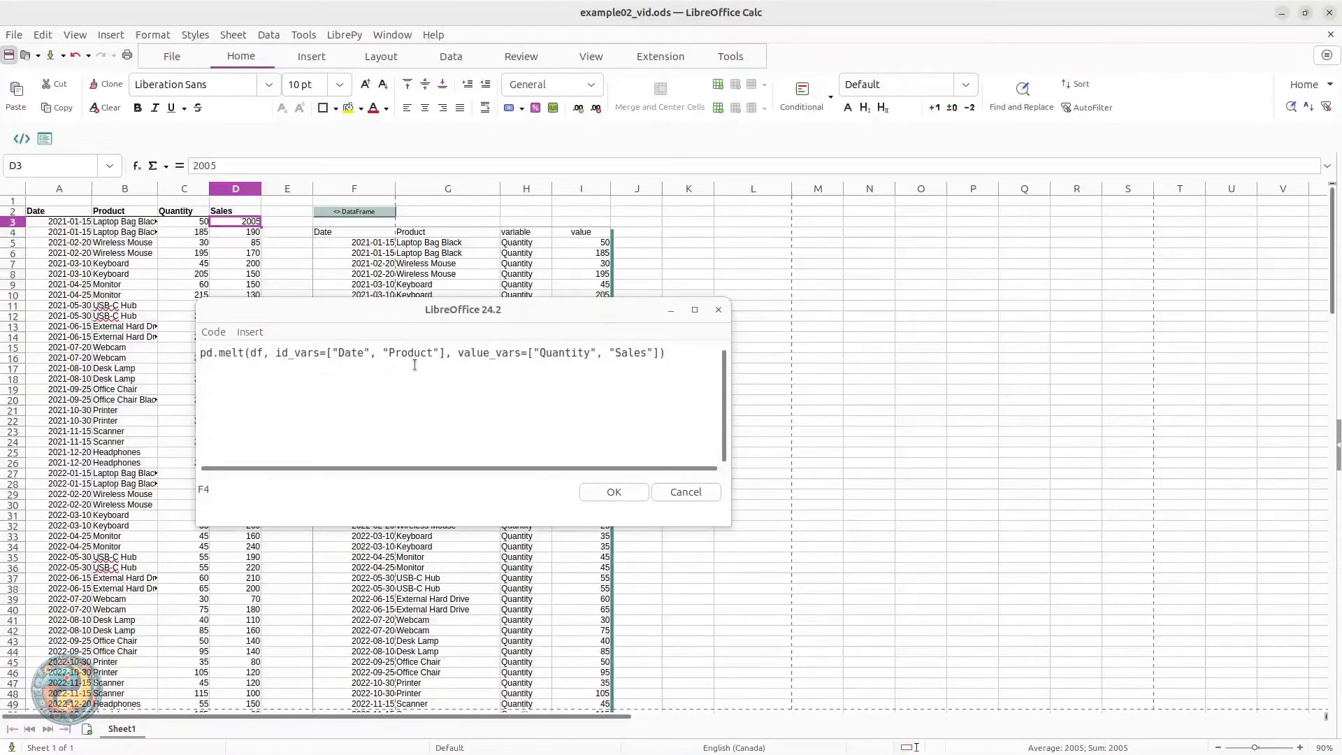
drag(338, 352, 440, 353)
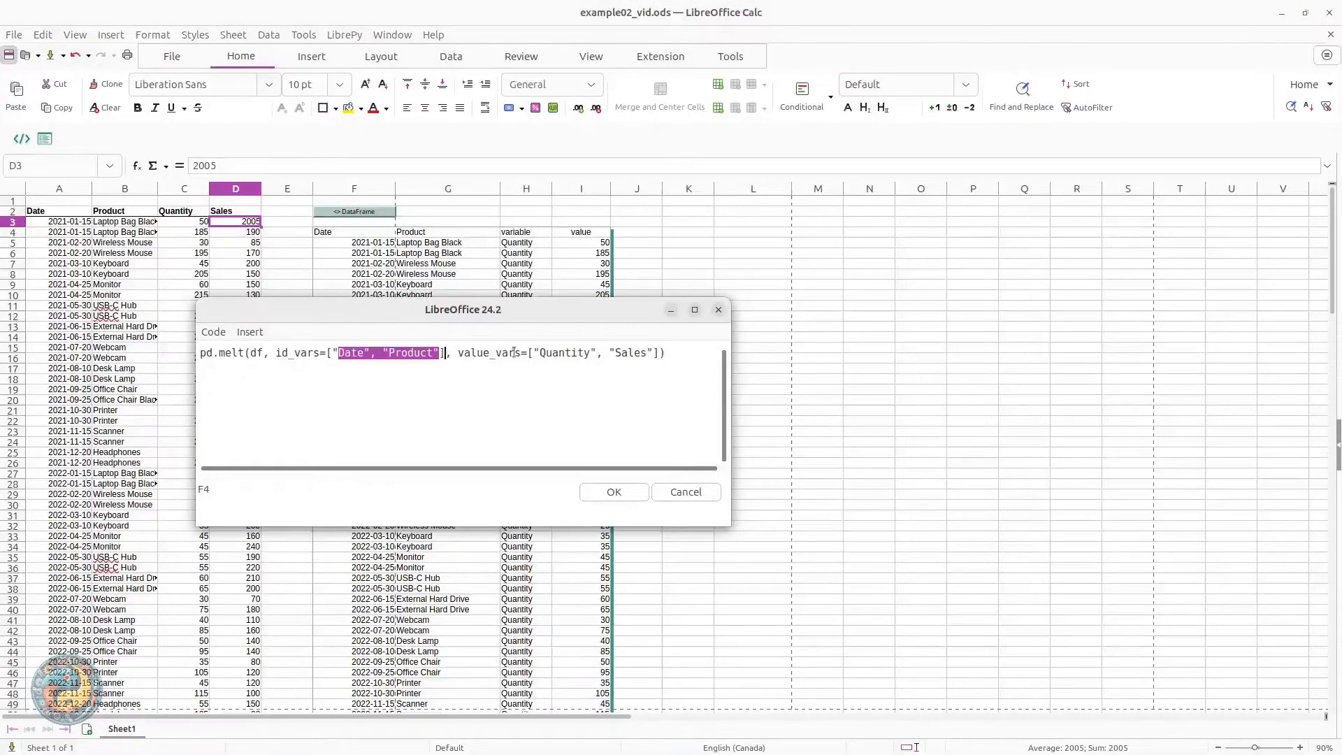
drag(534, 353, 648, 354)
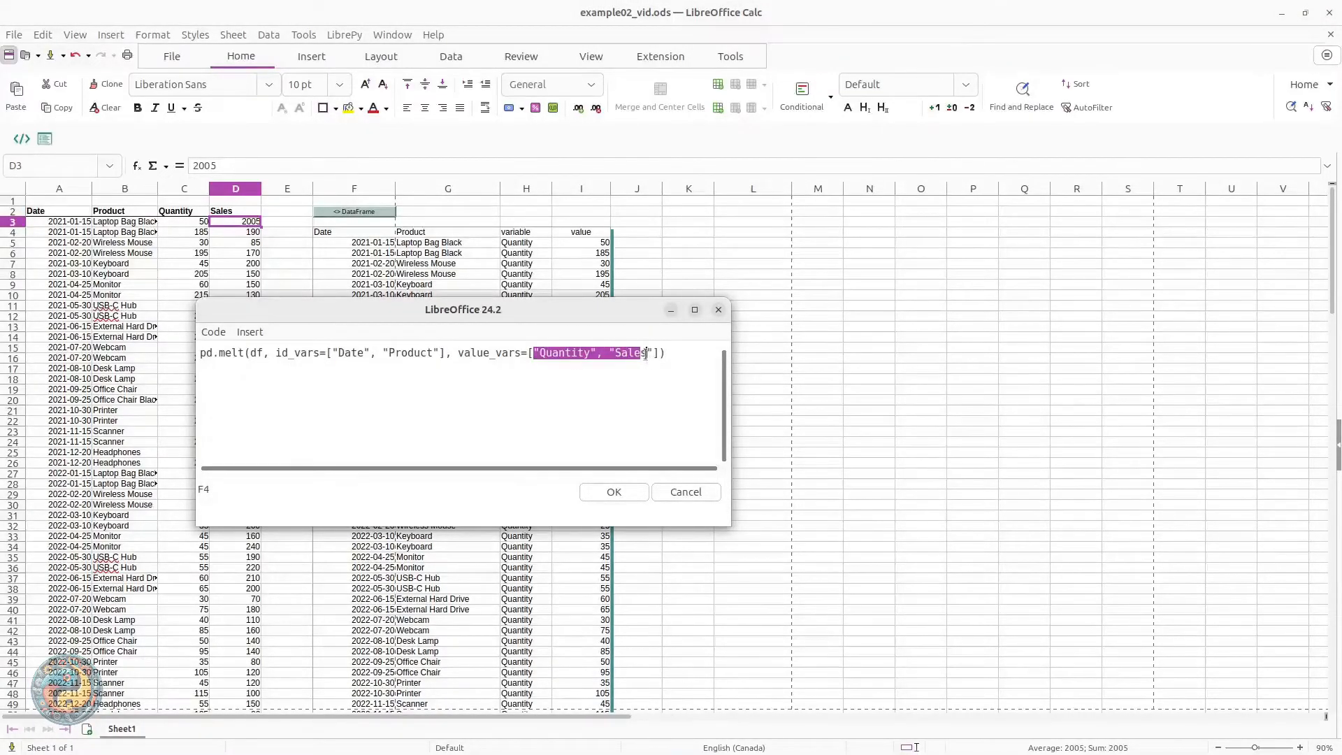
click(687, 377)
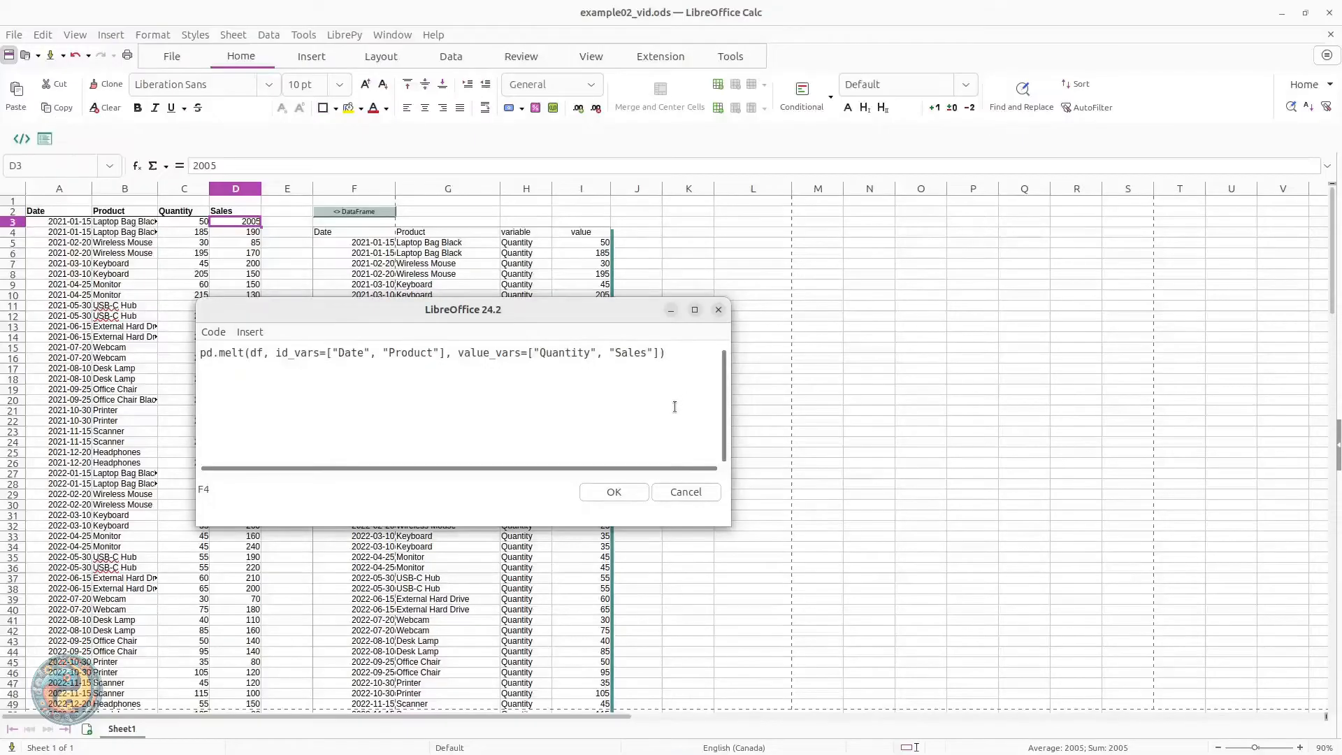
click(615, 492)
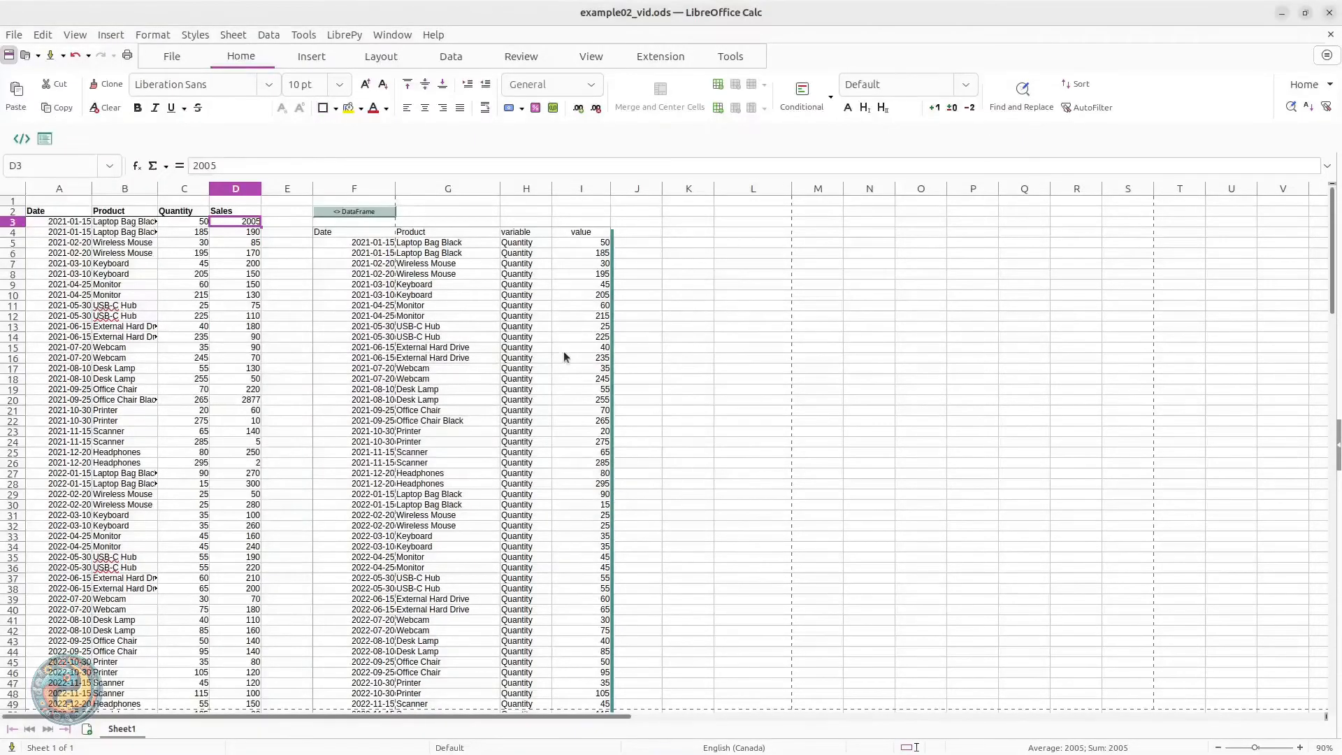
Add a Python cell in K4 with the code df.query('Sales > 2000 and Product.str.contains("Black")', engine='python')
click(686, 236)
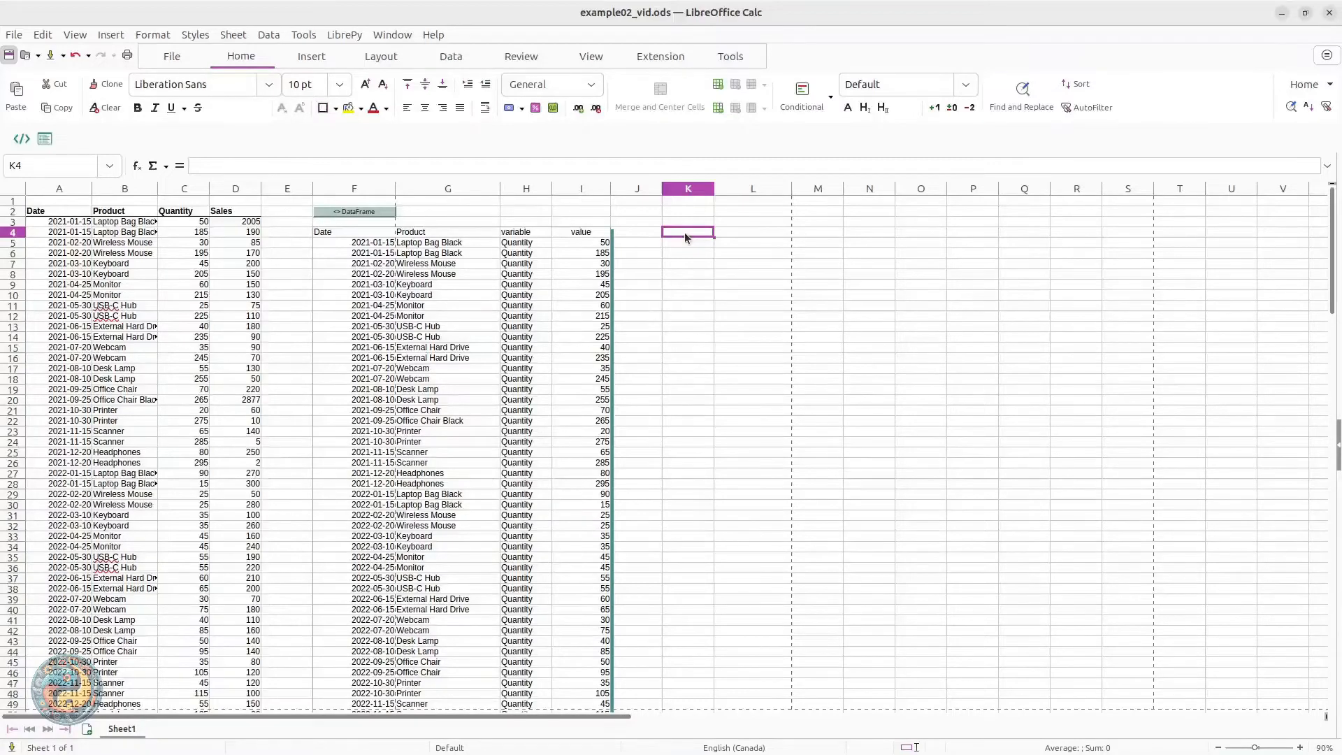
key(ctrl+alt+shift+p)
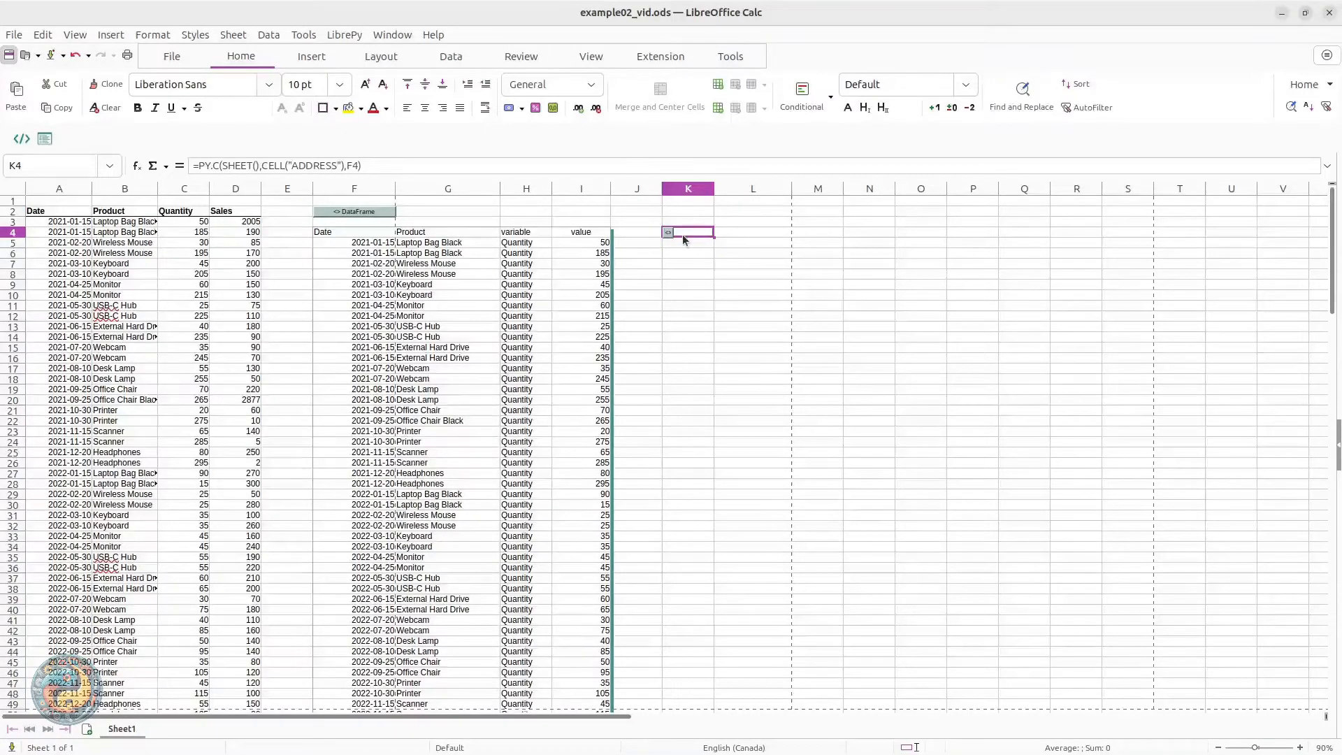
click(667, 231)
click(692, 251)
text(d)
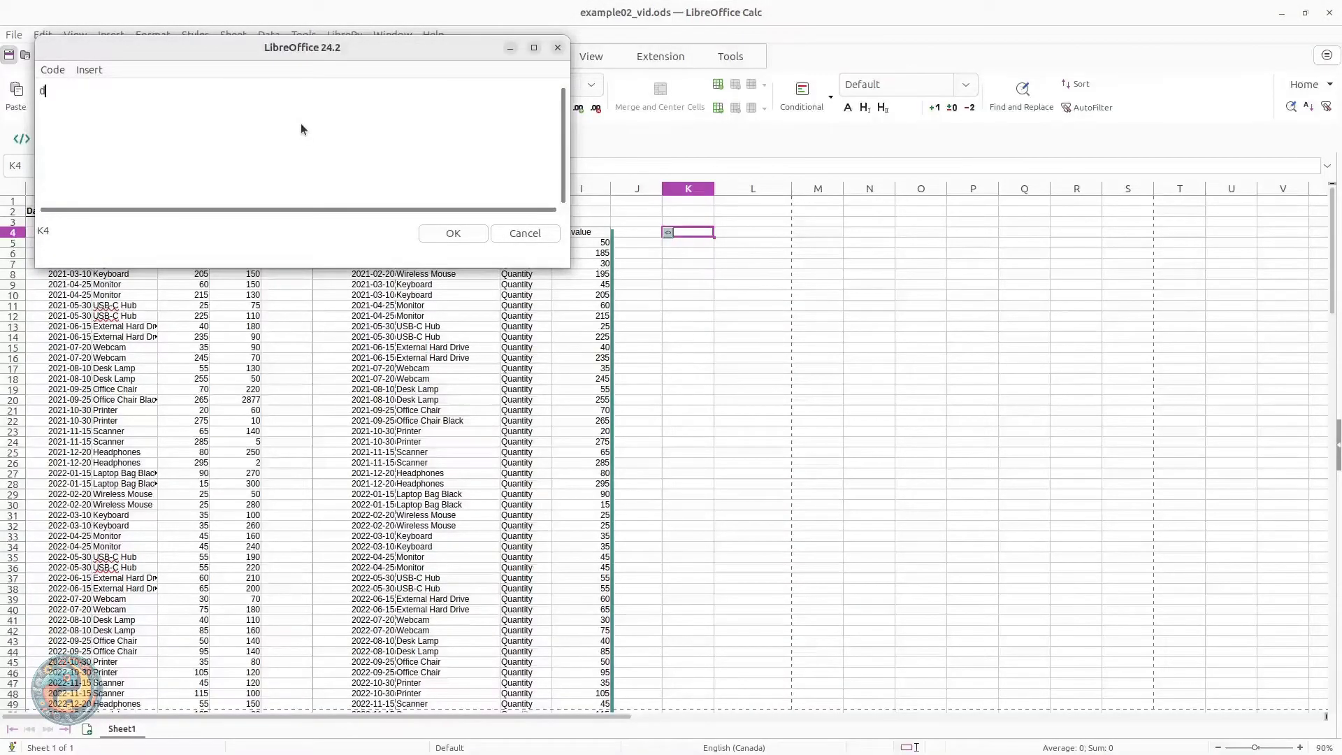
text(f.query)
text(('Sales > 2000 and Product.str.contains("Black")', engine='python'))
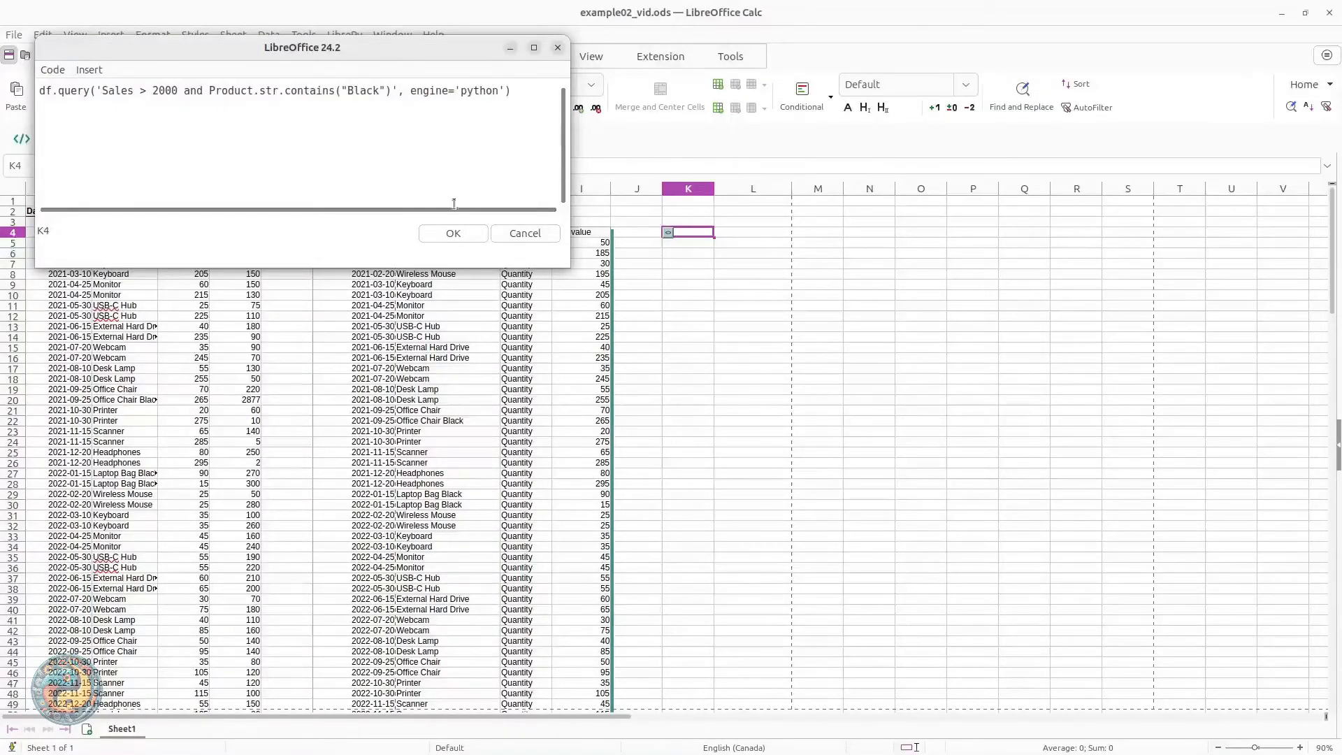
click(453, 234)
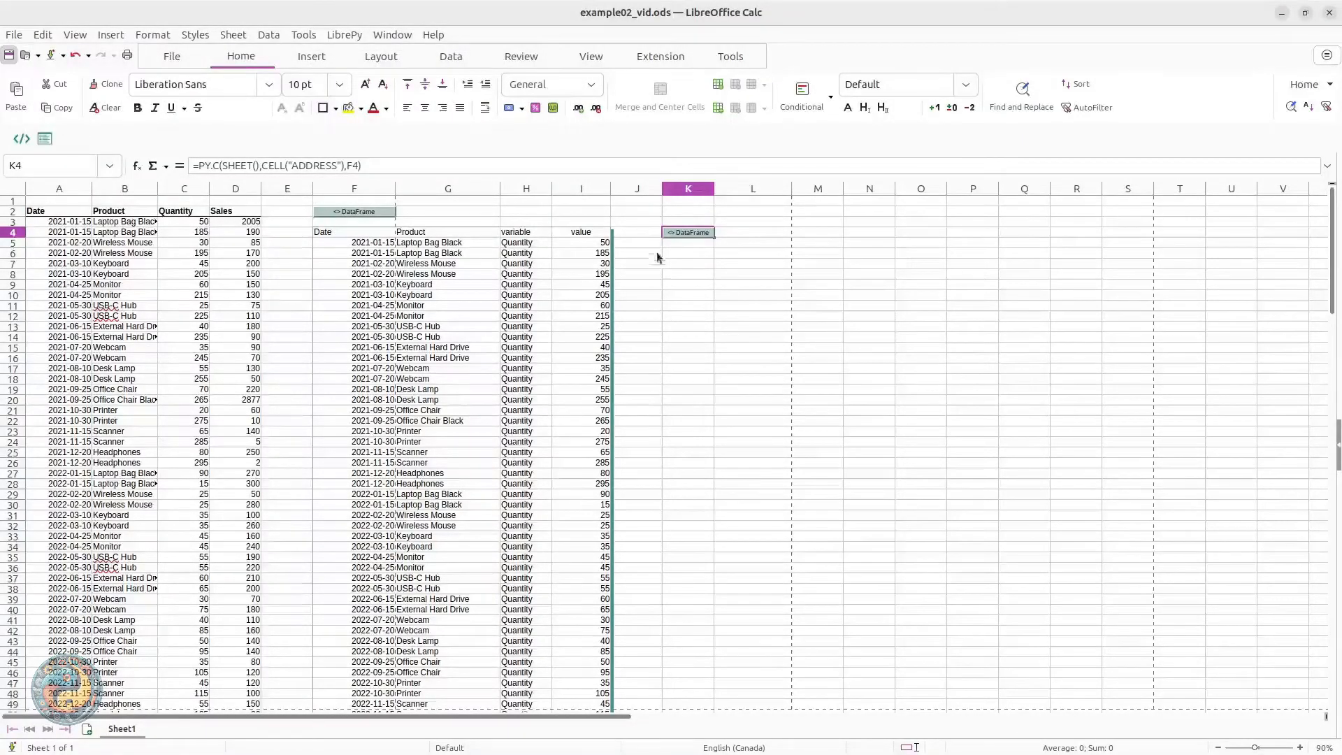
Change the output state of K4's DataFrame query result
click(688, 235)
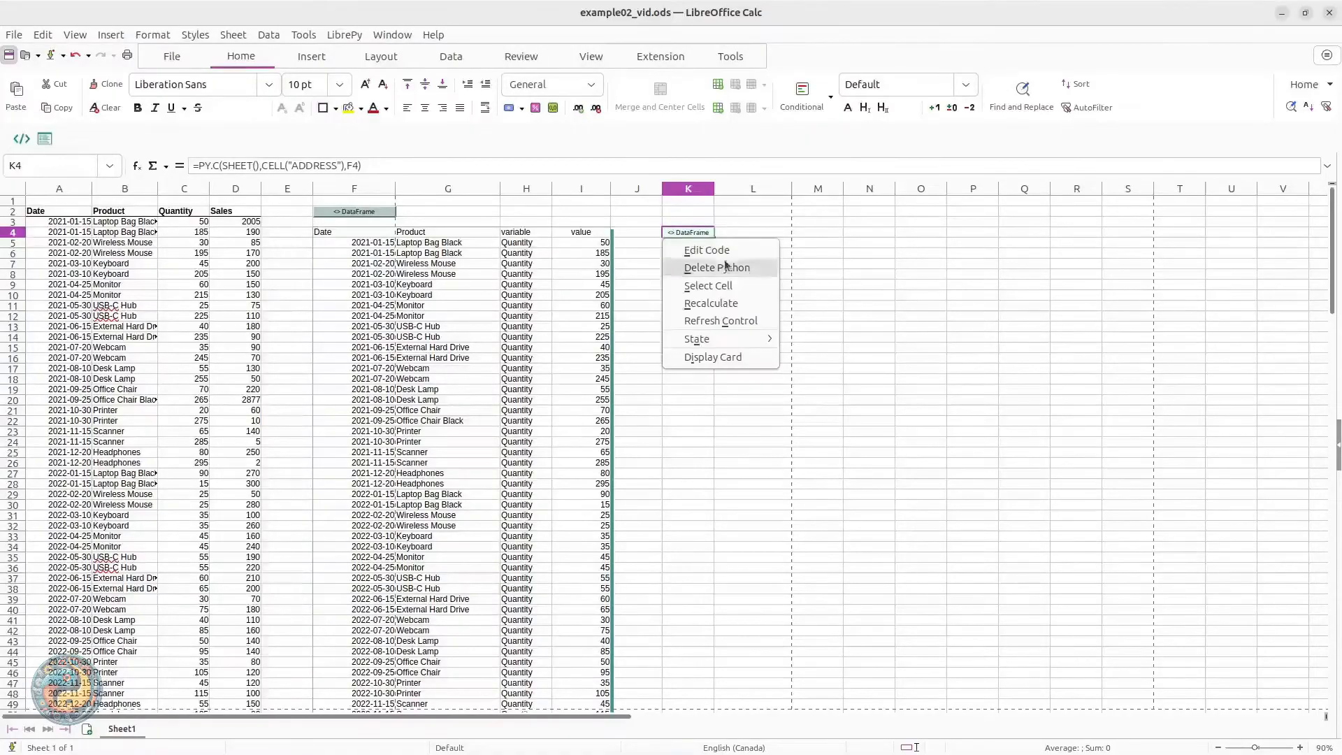
mouse_move(741, 338)
click(816, 338)
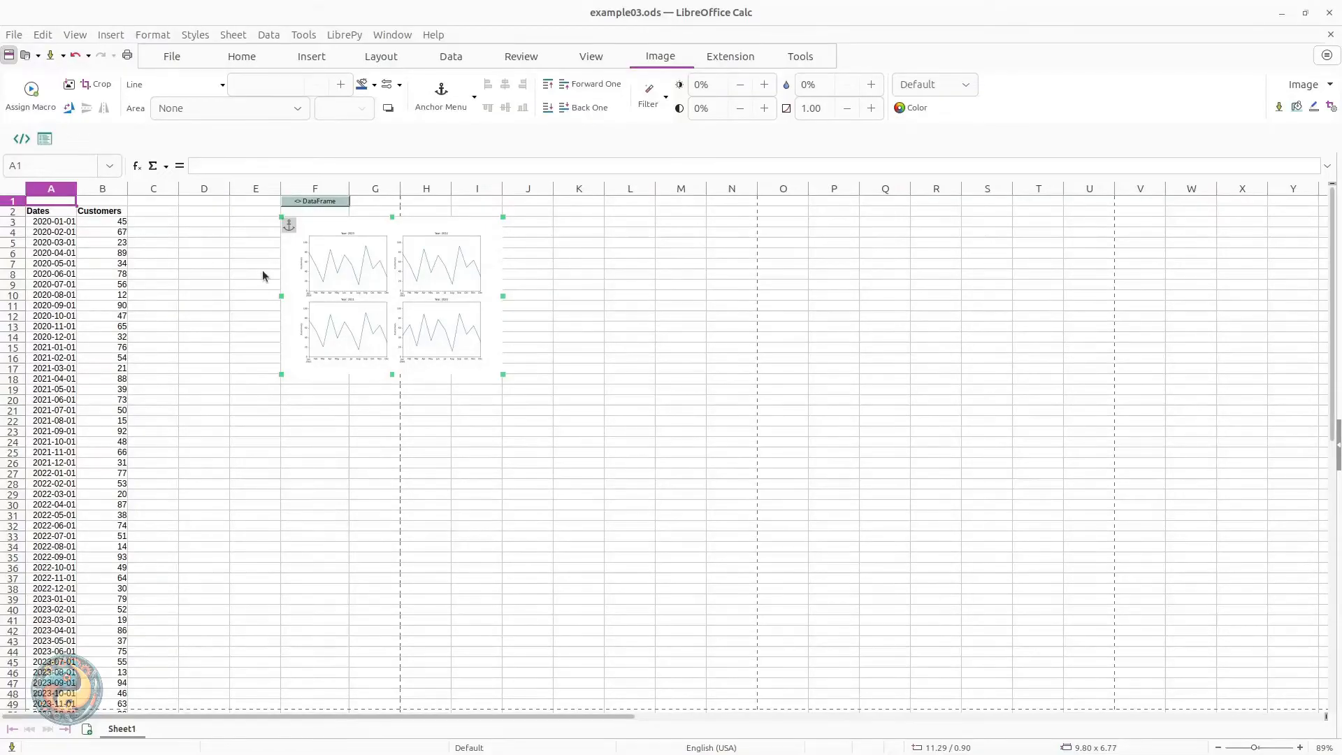
In example03.ods, open the subplots image's Python code, place the editor beside the chart and examine the flat_axes = axes.ravel() line
right_click(371, 272)
mouse_move(466, 332)
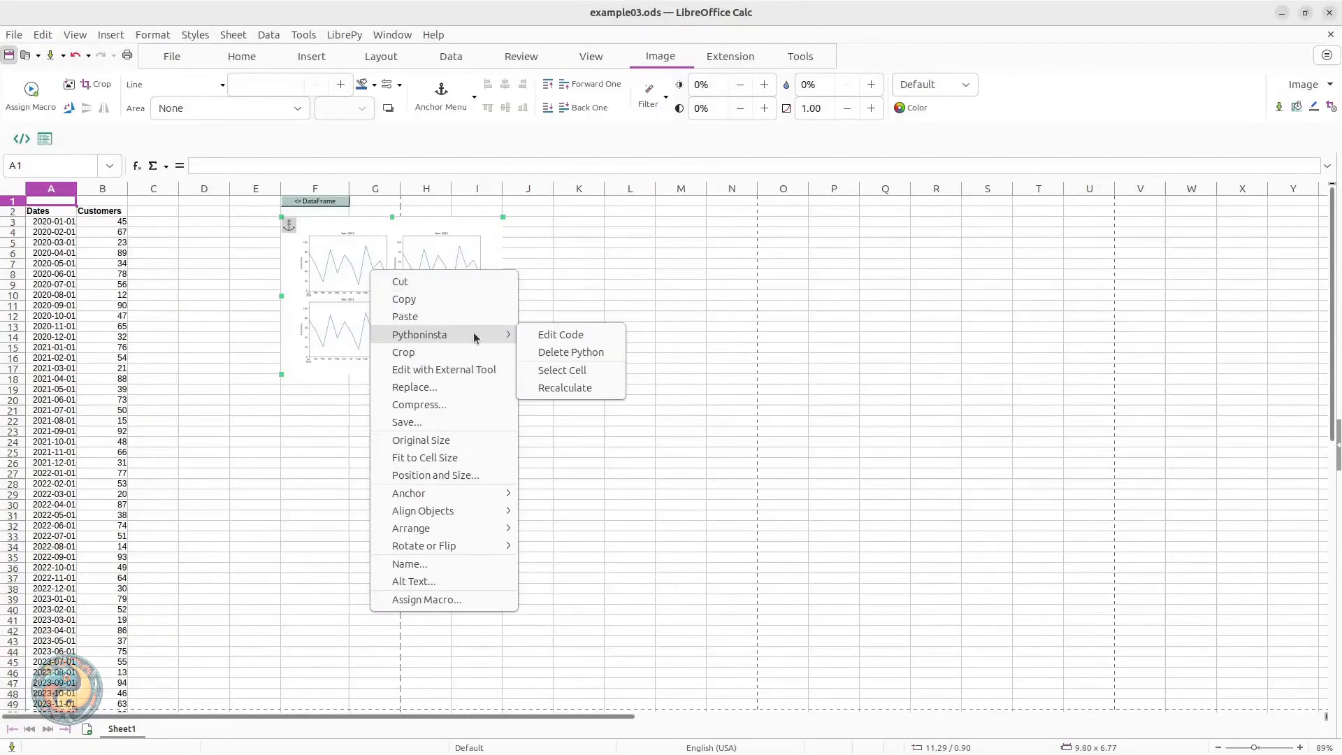
click(561, 335)
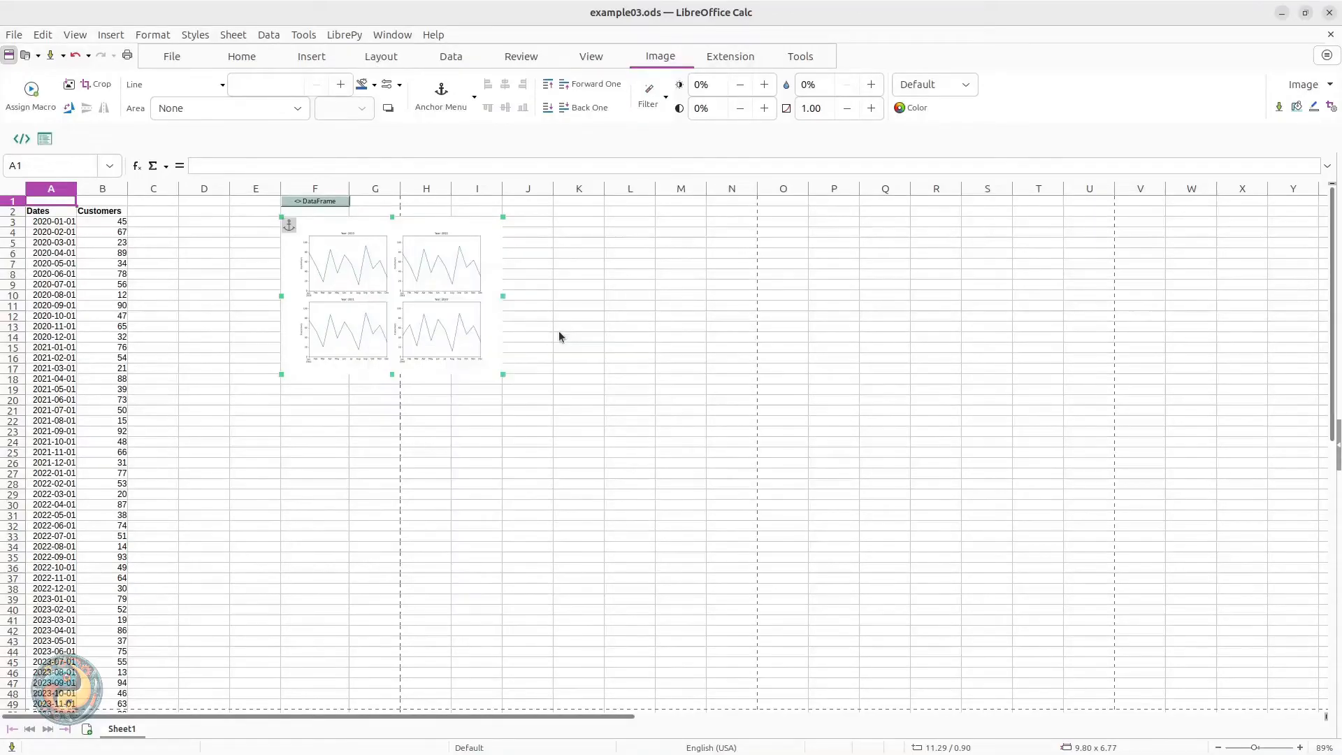
drag(300, 48, 562, 274)
drag(714, 260, 767, 229)
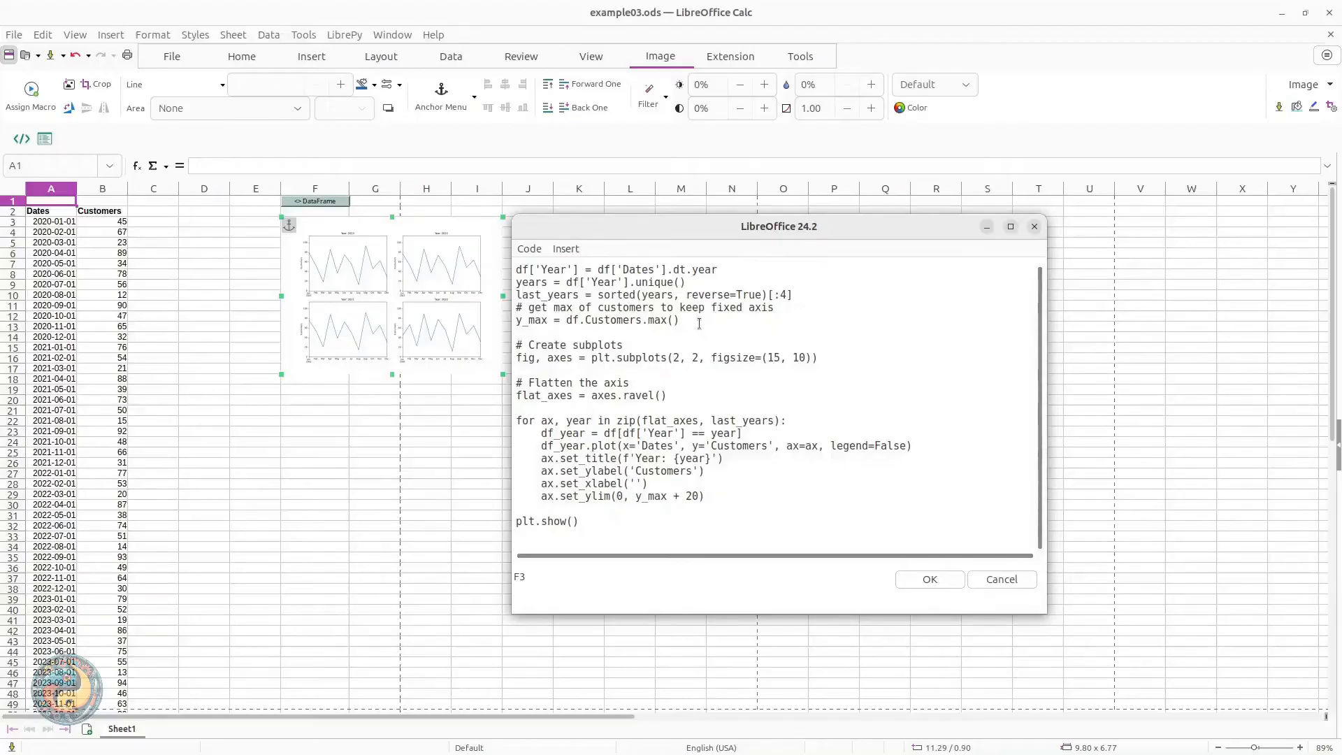
drag(675, 397, 498, 385)
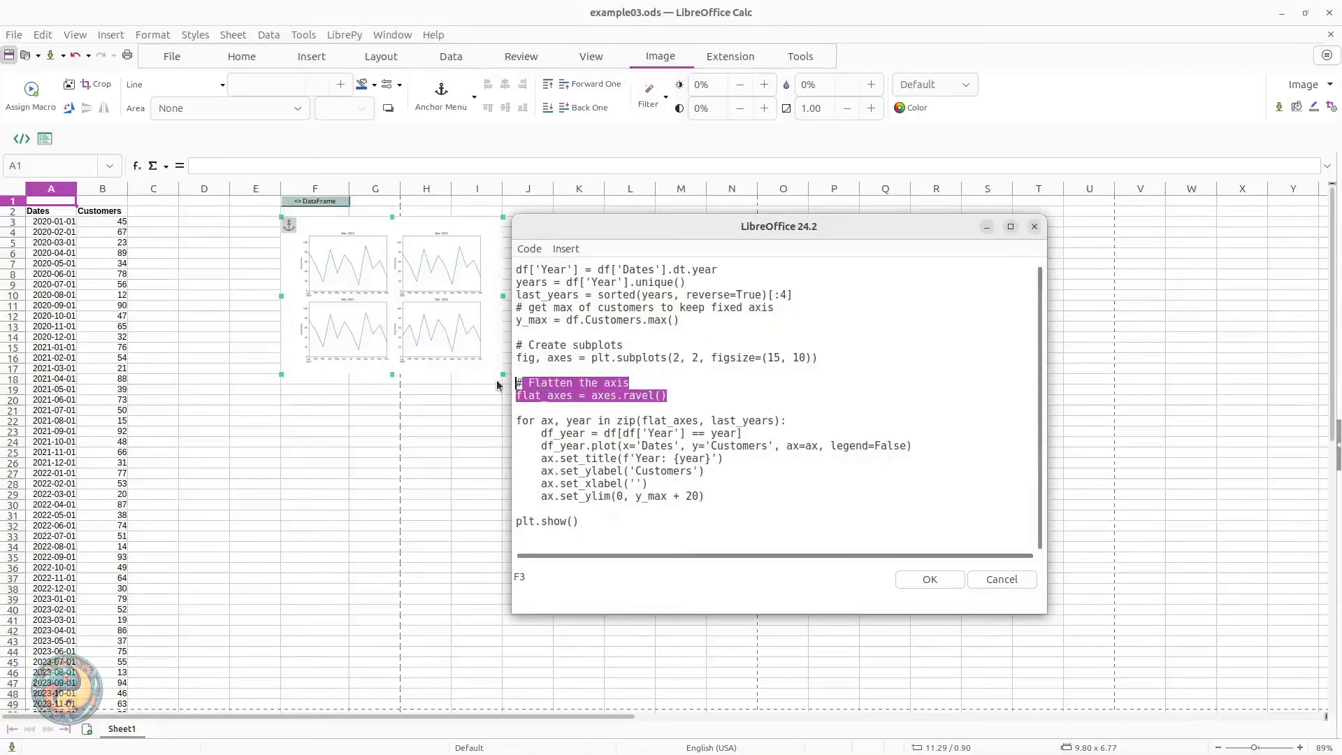
click(745, 372)
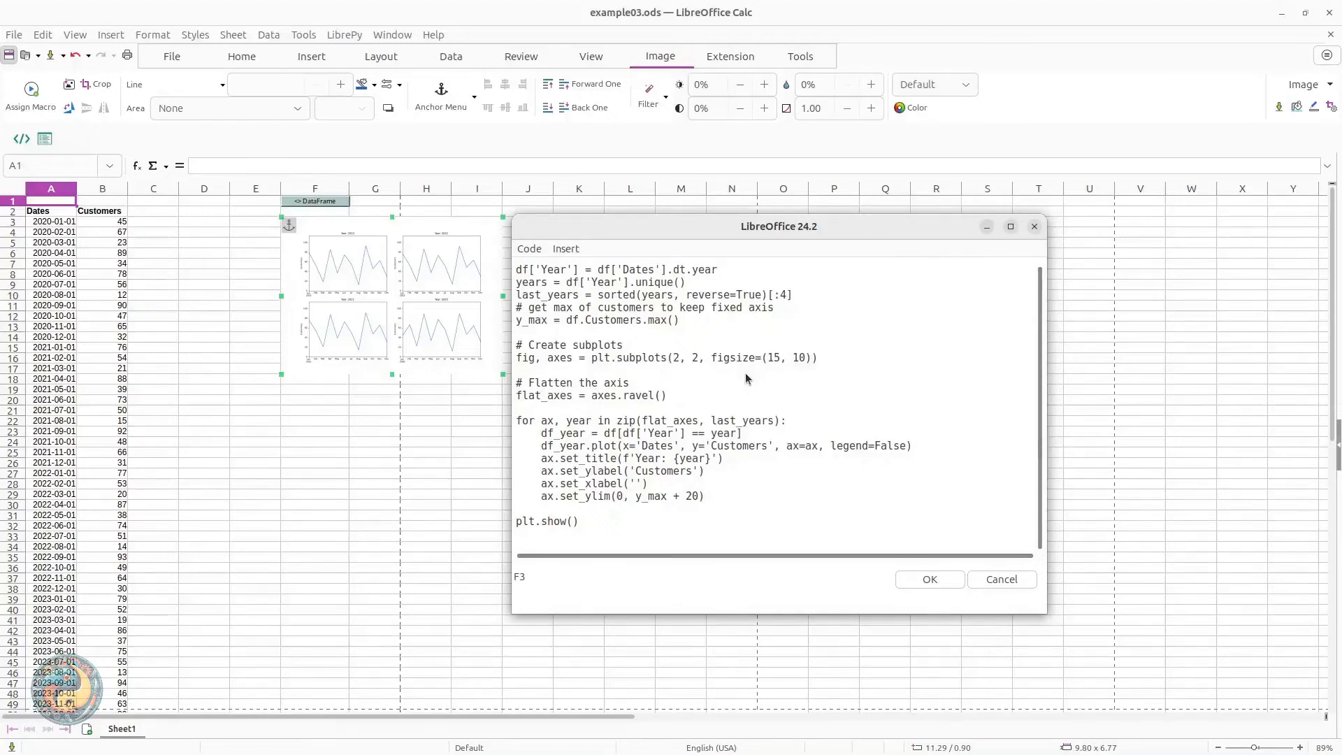
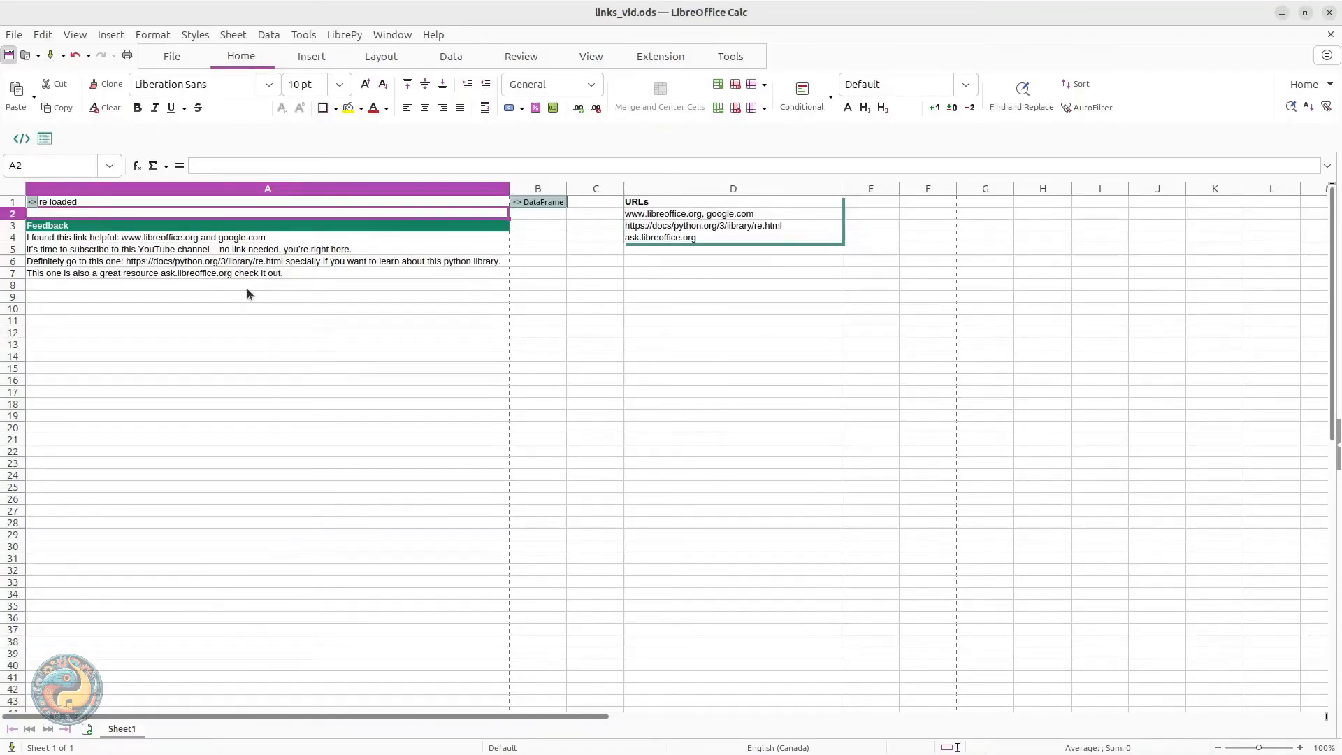
In links_vid.ods, examine the Feedback texts in A4 to A7 against the extracted URLs in column D
click(323, 262)
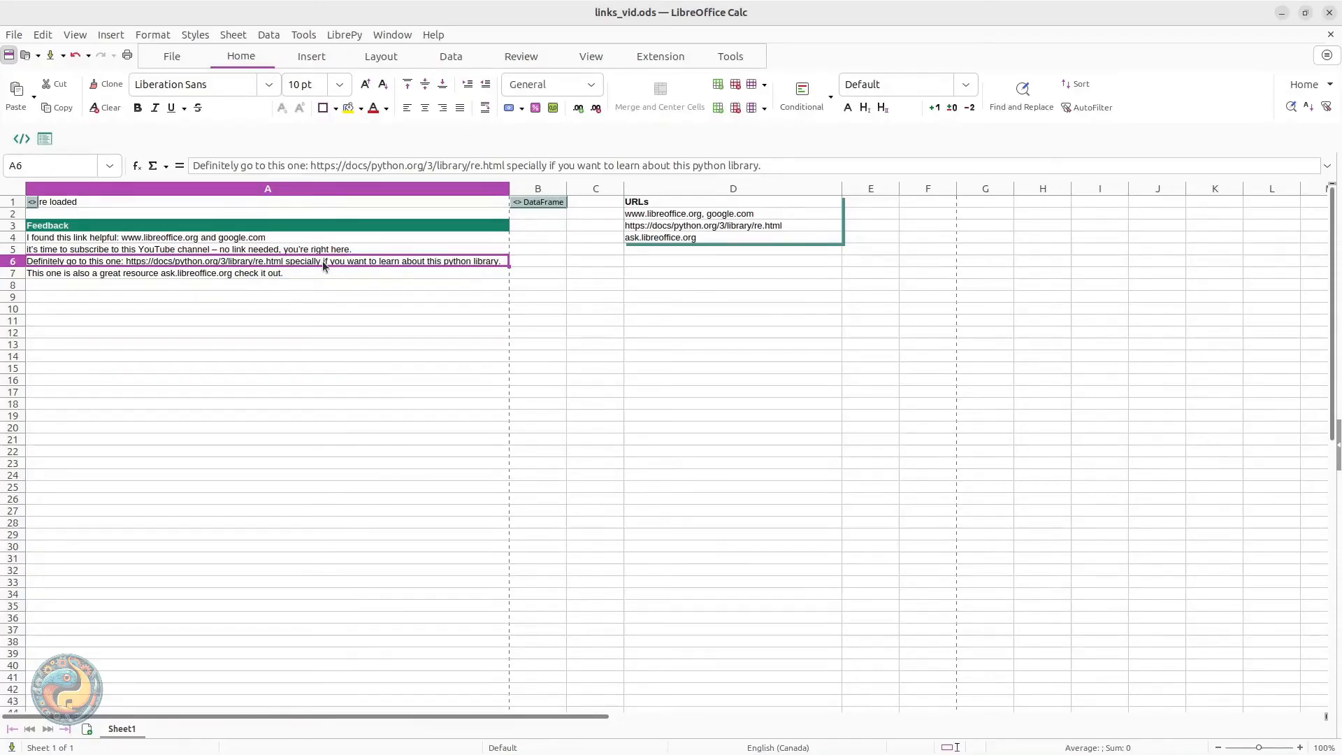
click(325, 251)
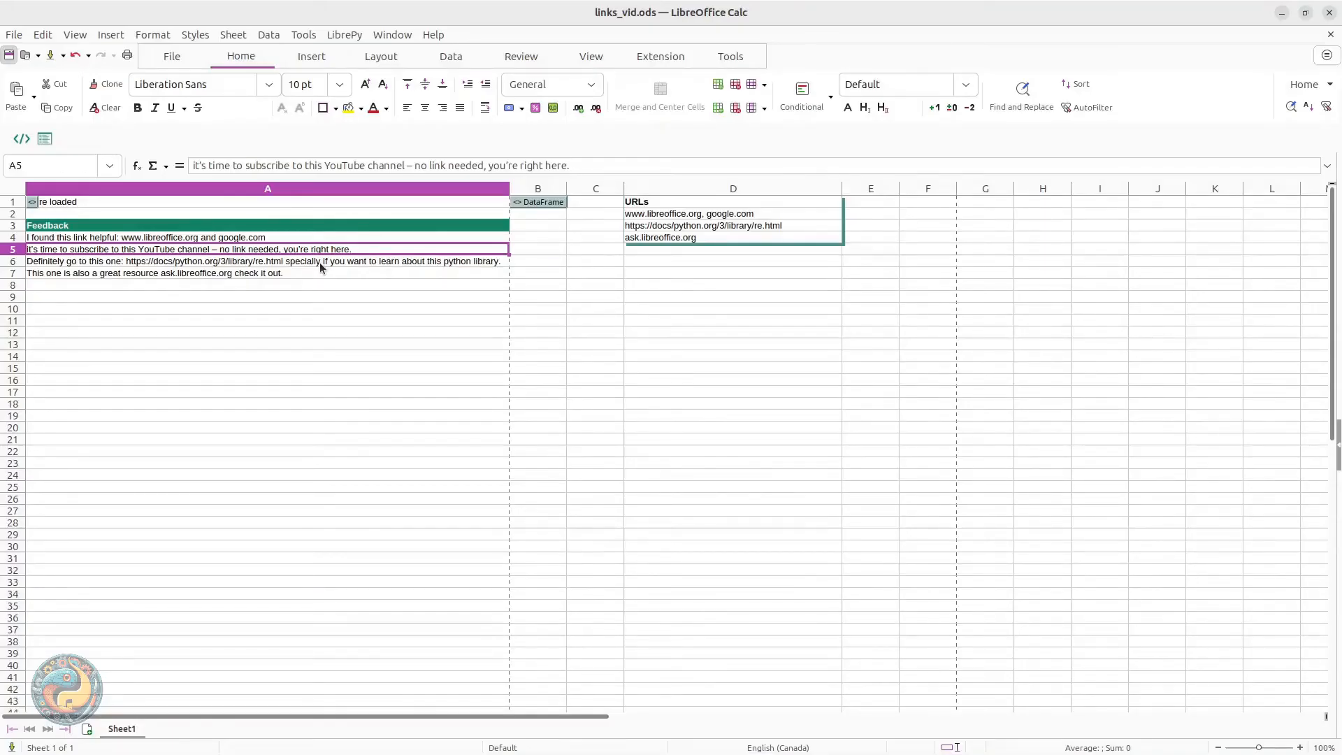
click(259, 240)
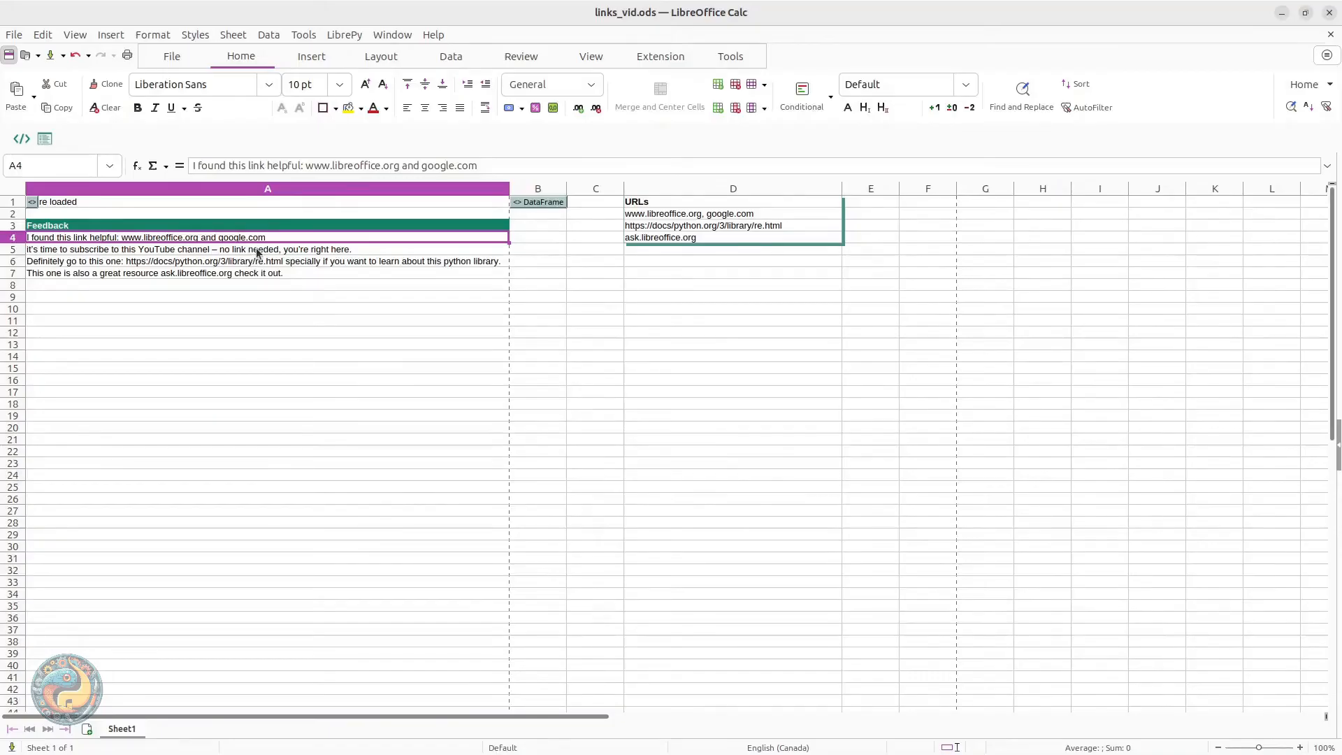
click(256, 252)
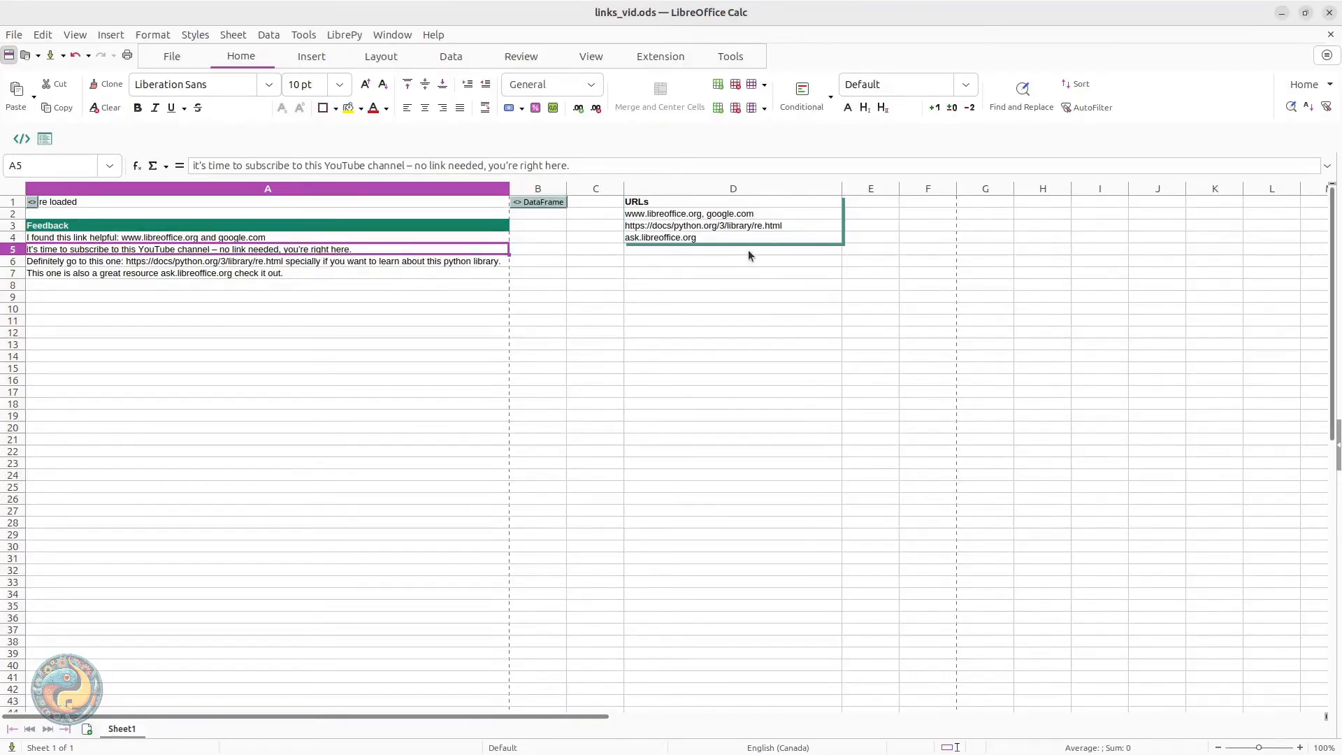
click(372, 262)
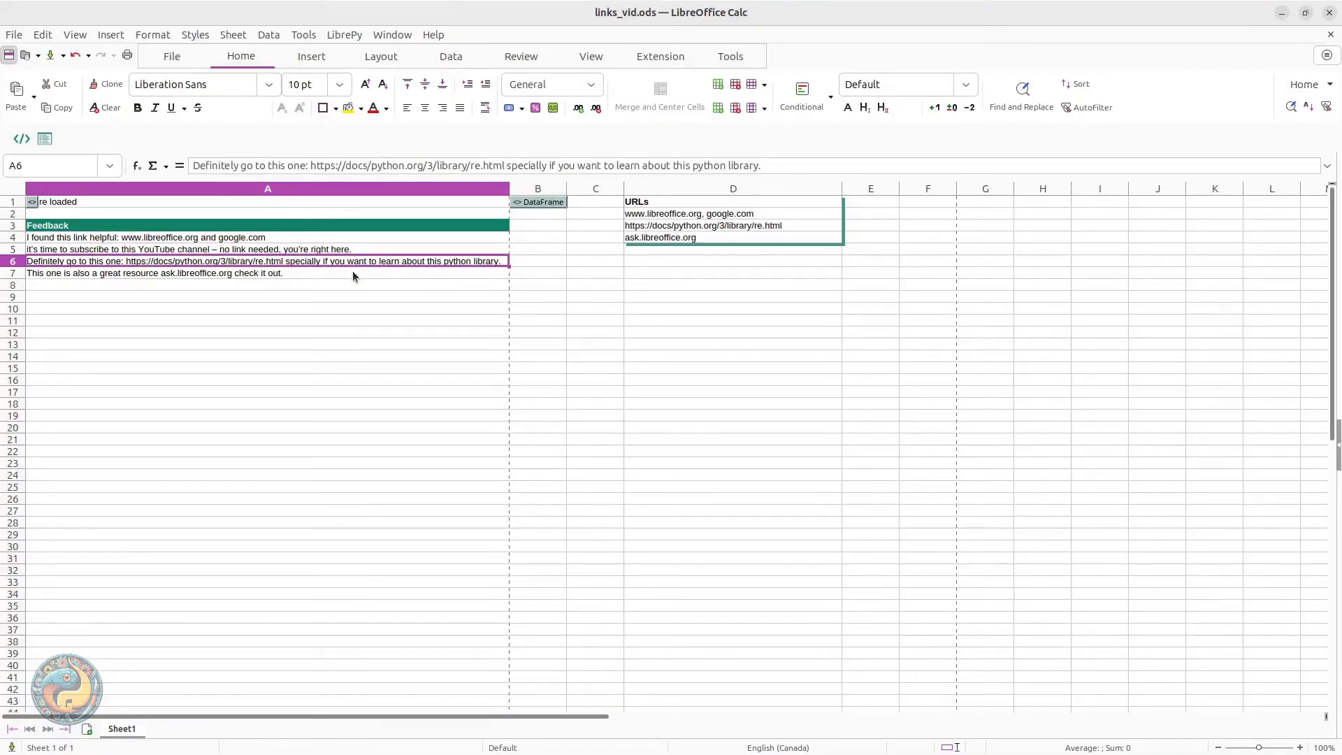
click(350, 273)
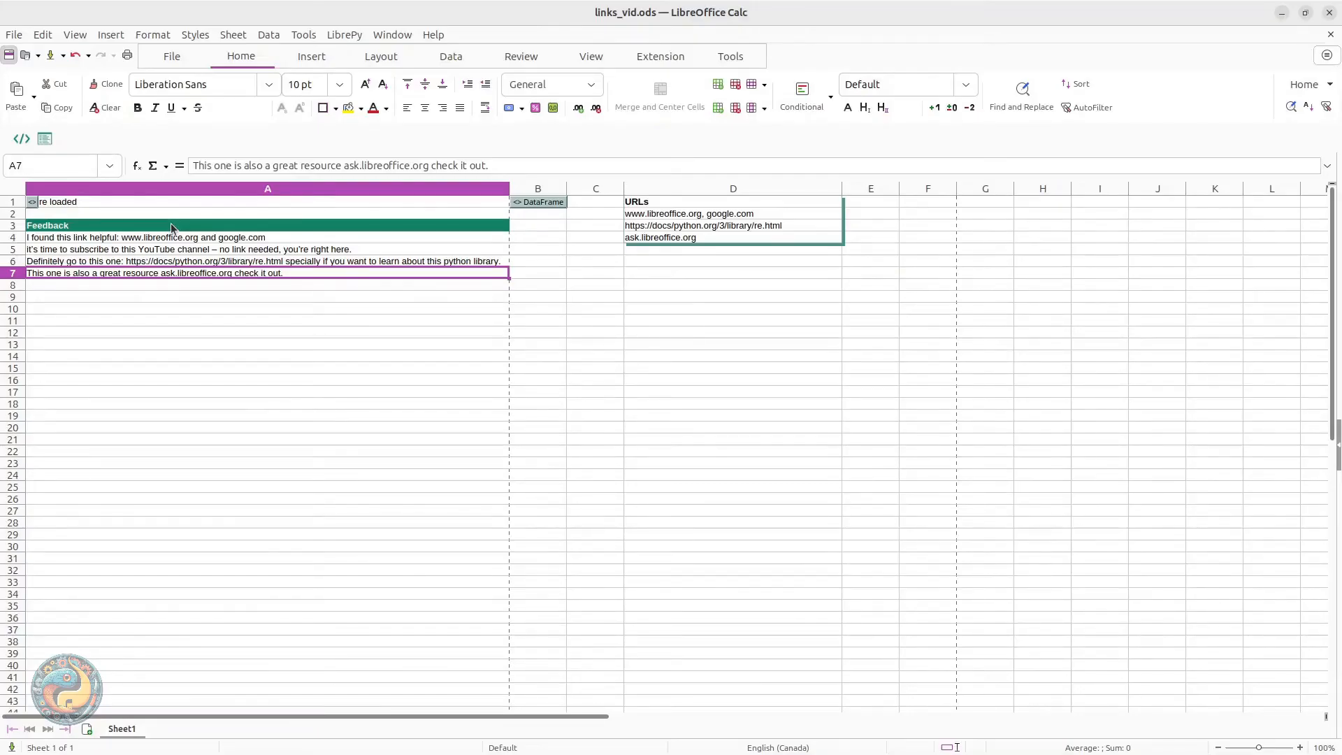
Select the named range Feedback and review its range and scope in the name manager
click(171, 224)
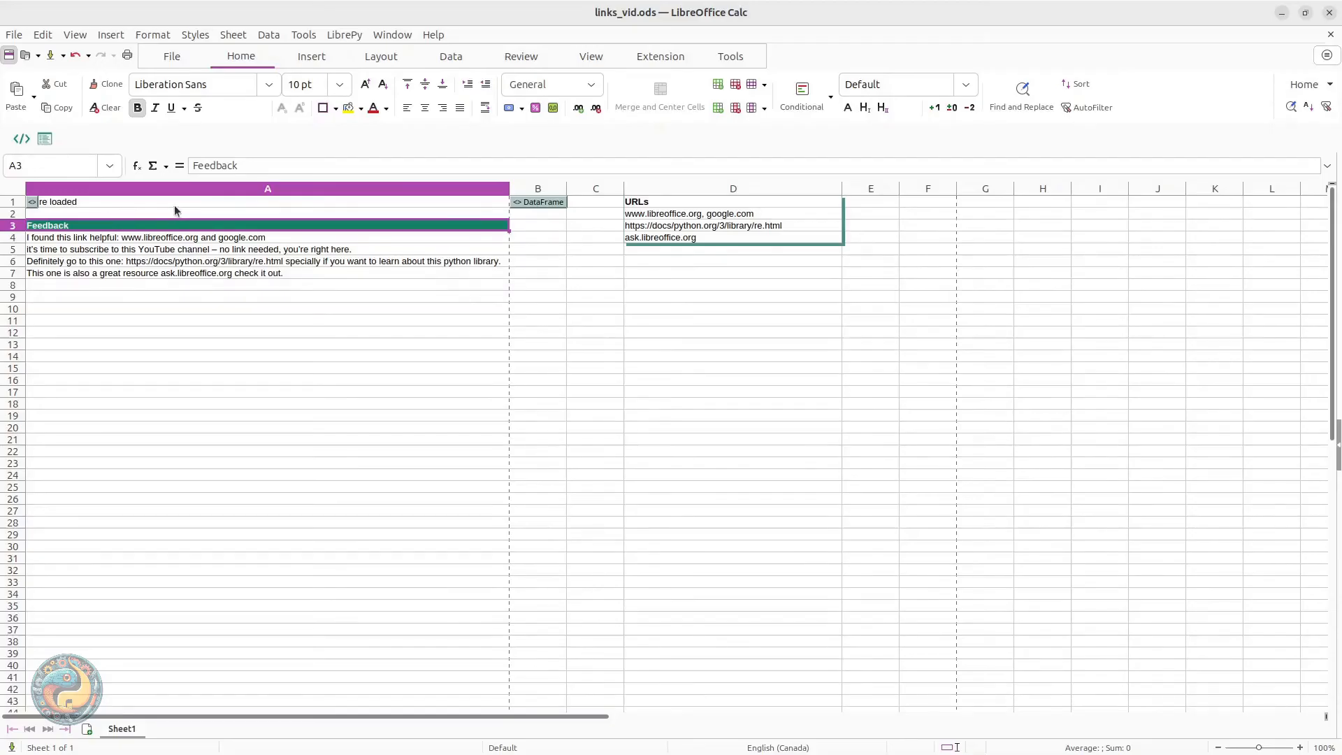
click(110, 165)
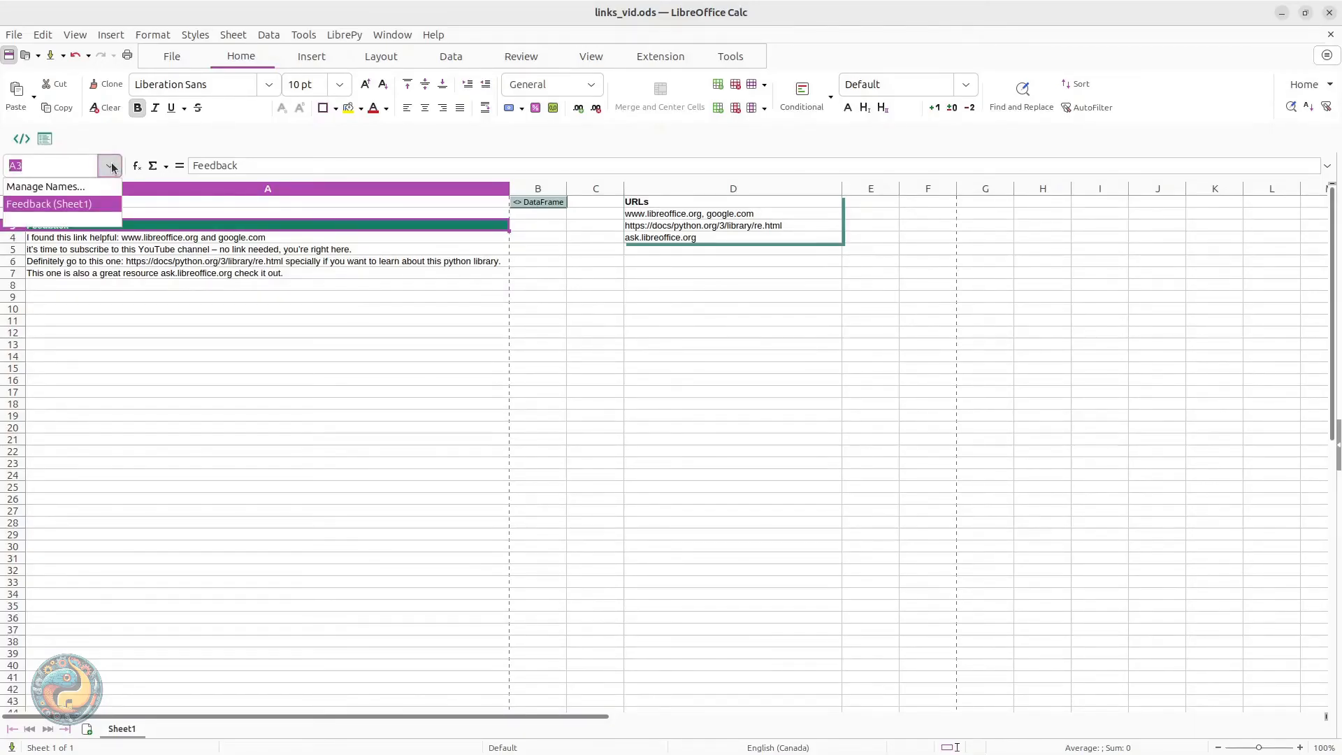
click(28, 204)
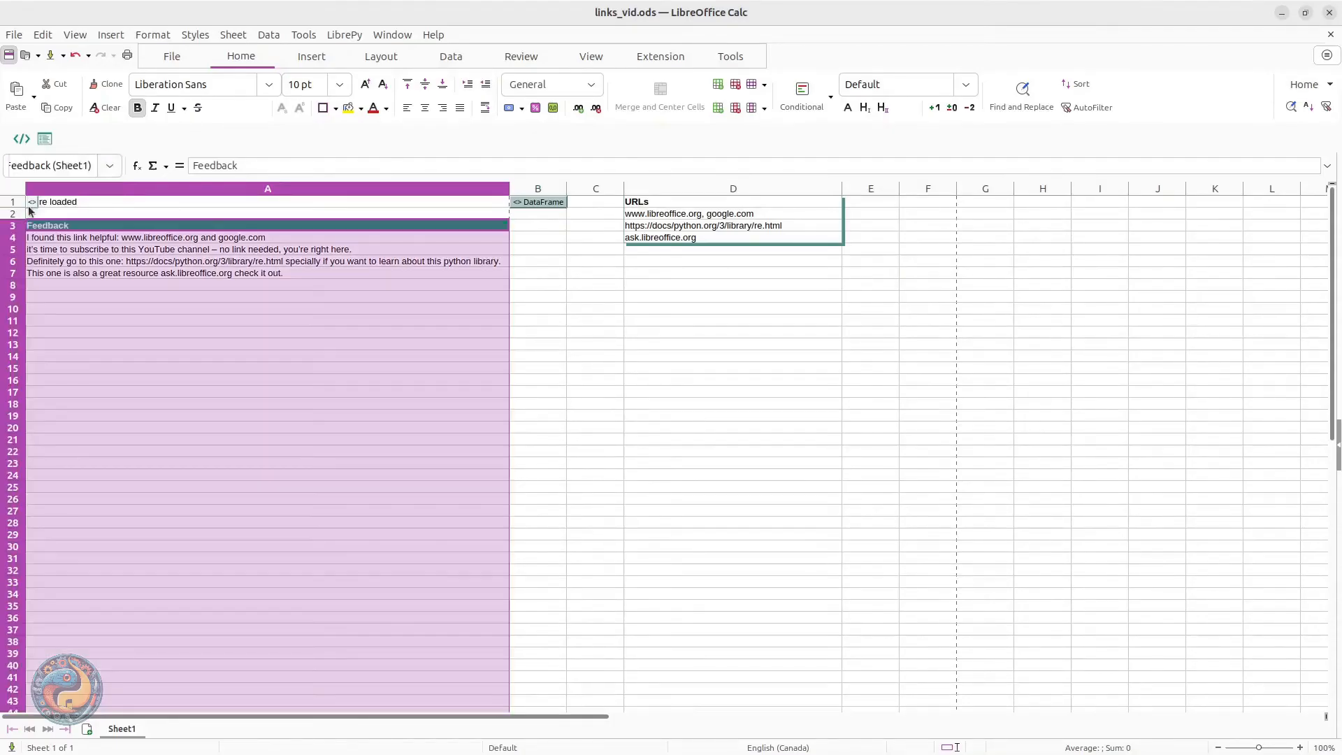
click(112, 168)
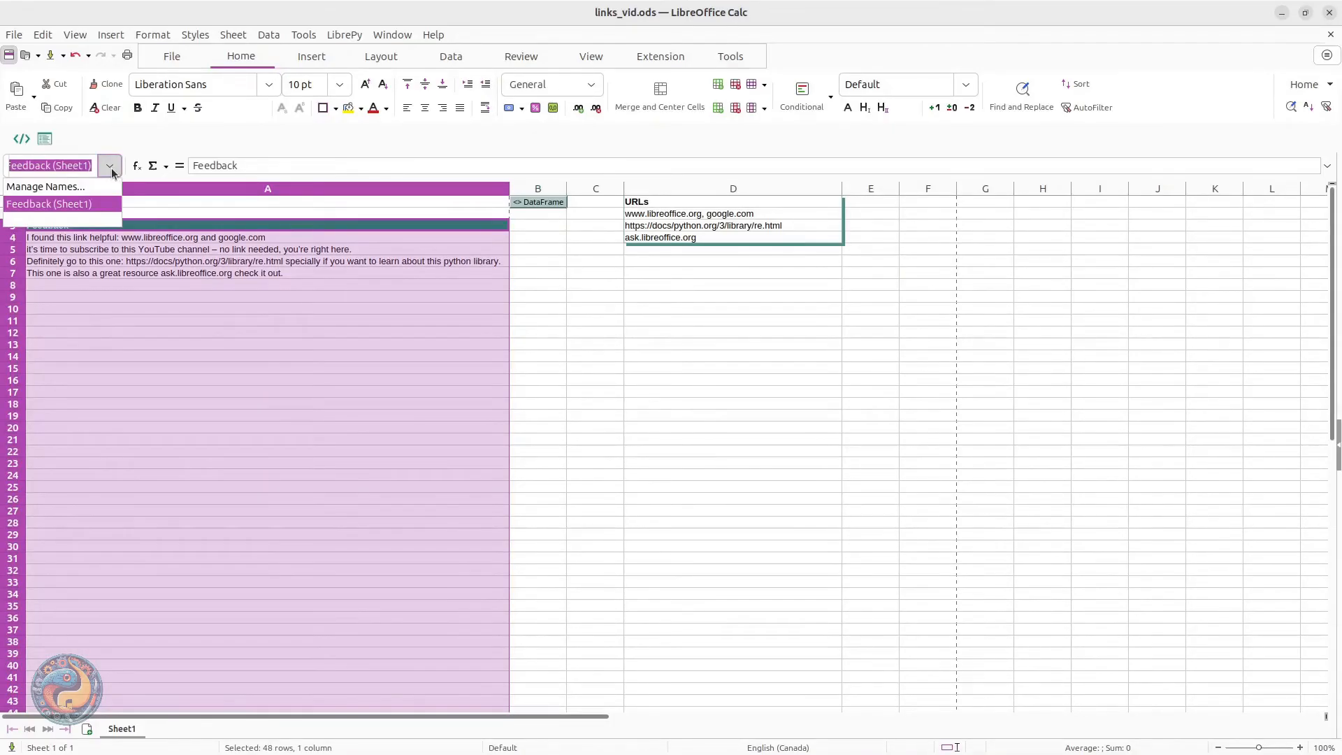
click(56, 188)
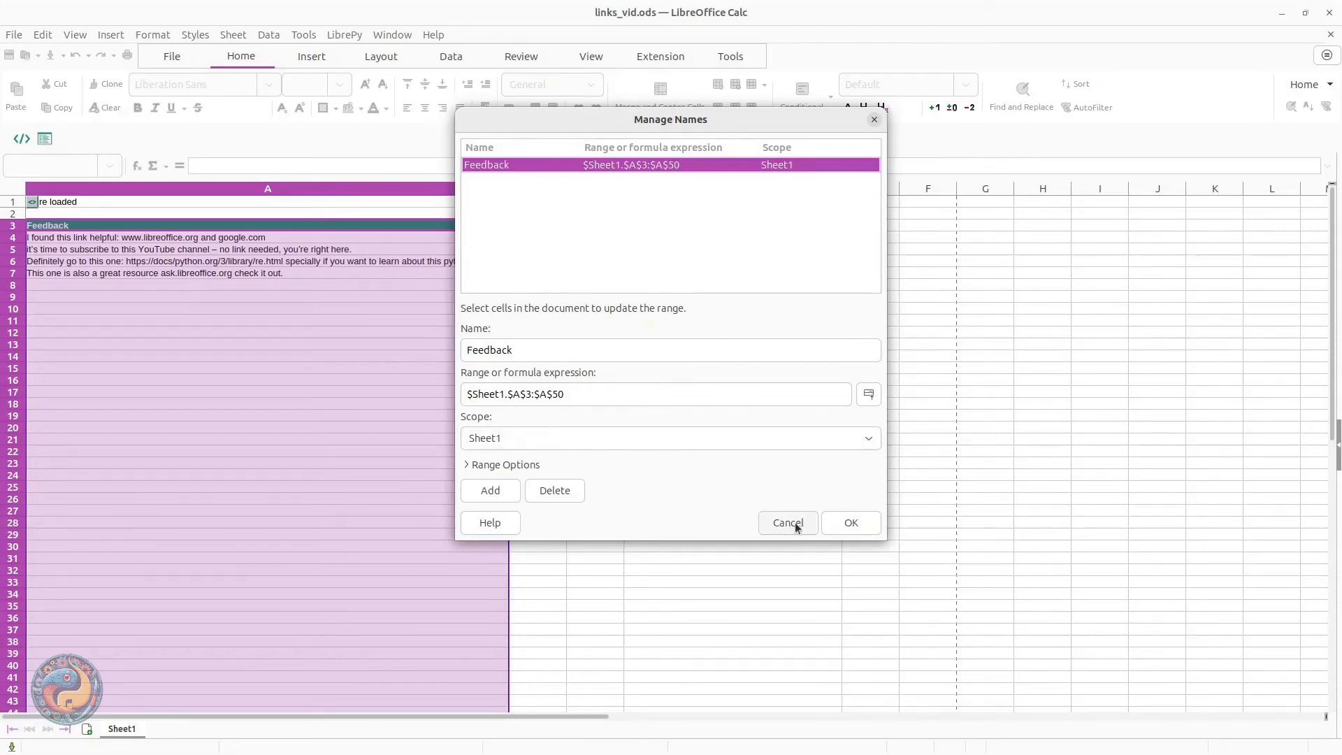
click(850, 524)
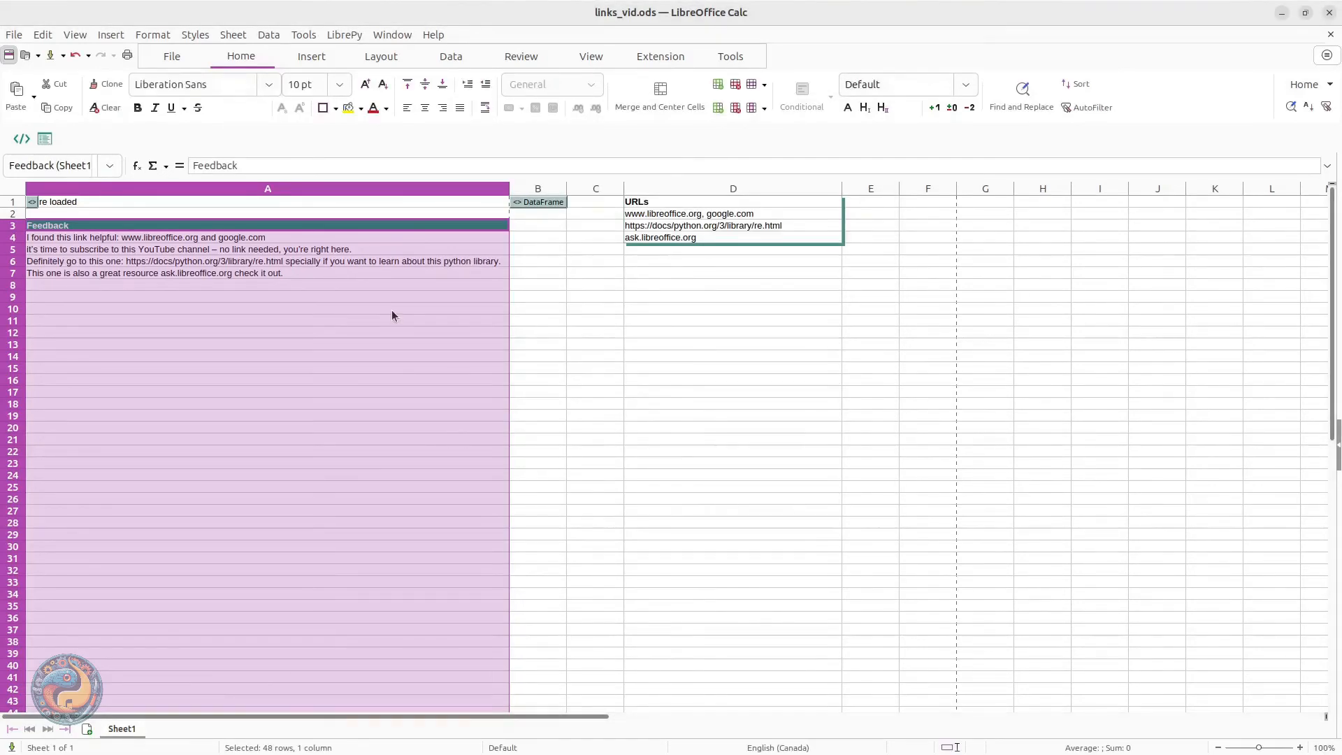
Open A1's Python code, examine the import re line, and close the editor
click(65, 204)
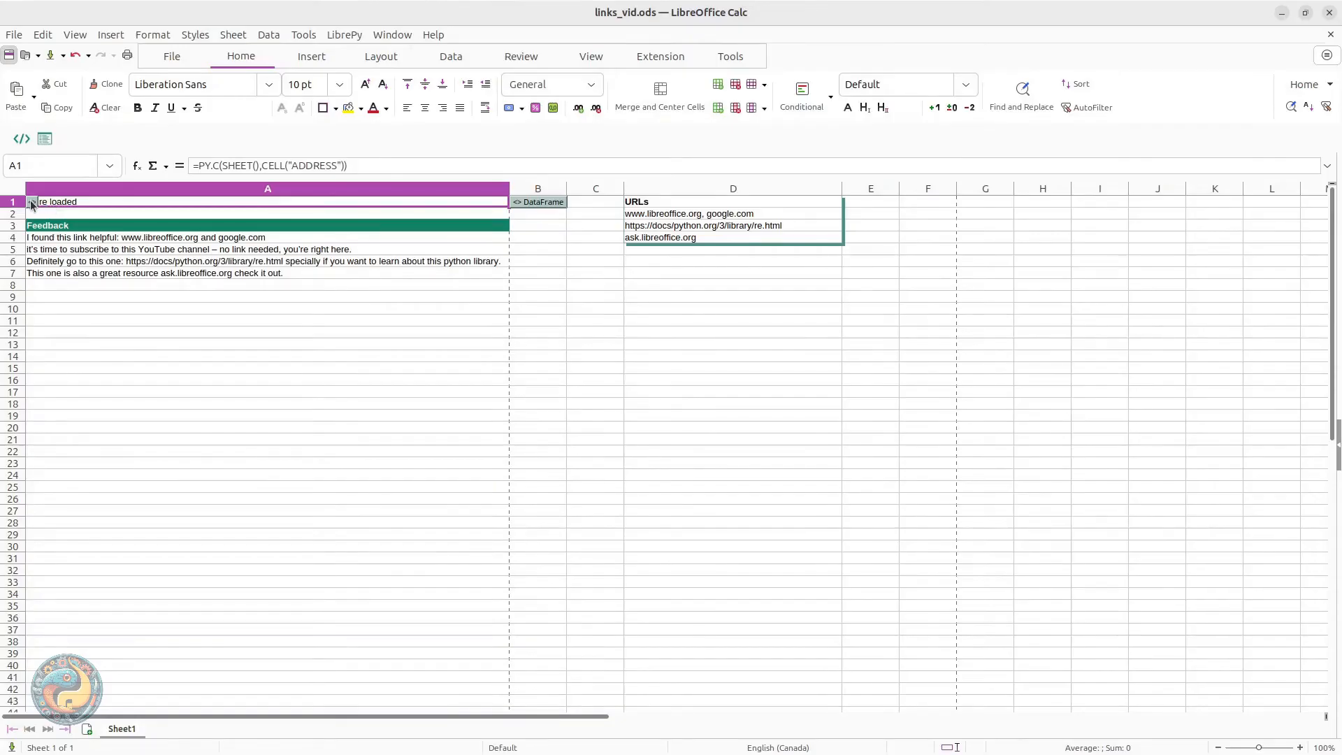
click(32, 202)
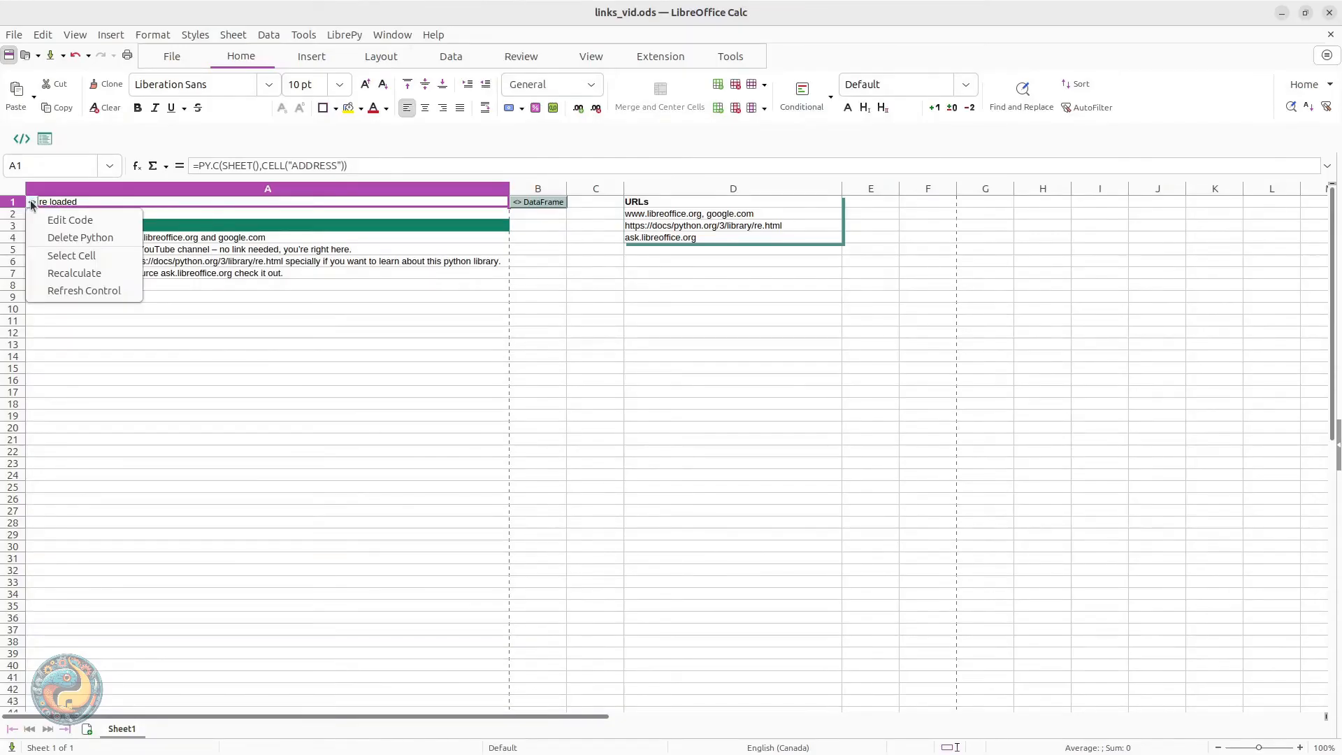
click(62, 219)
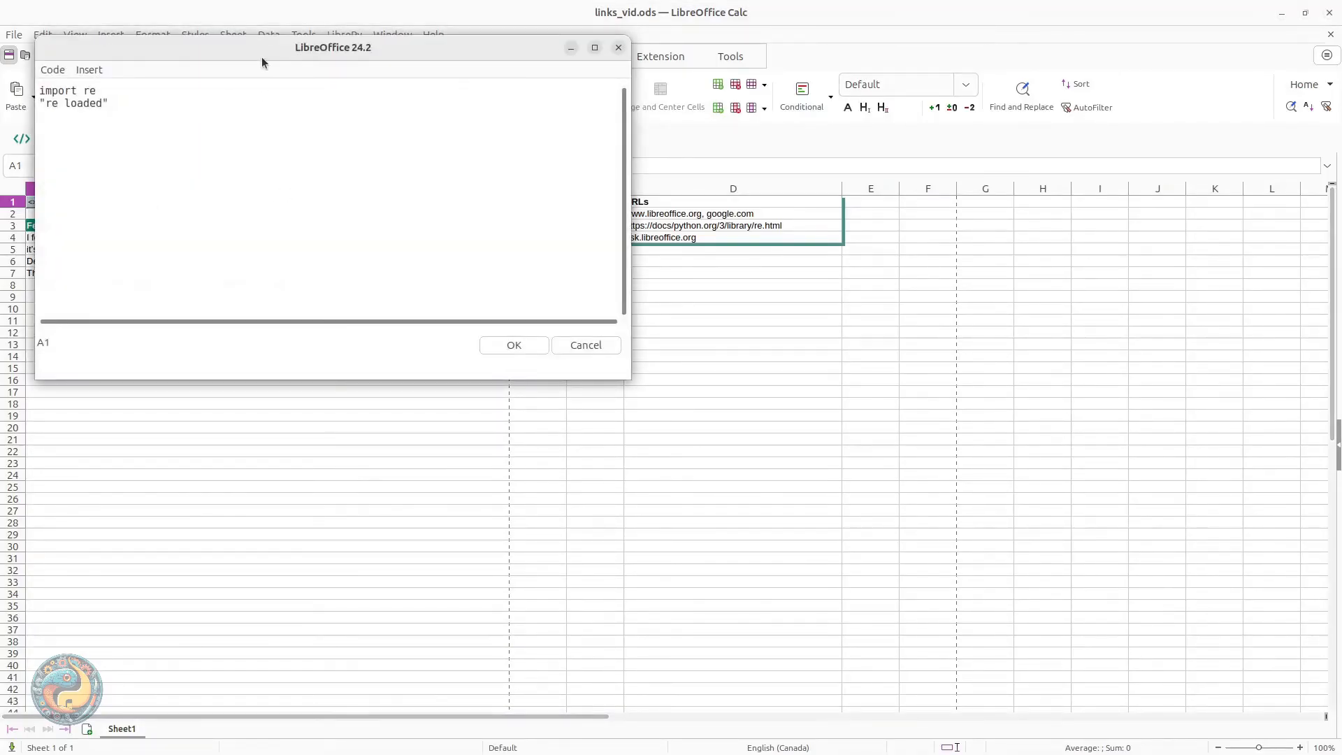
drag(262, 57, 483, 252)
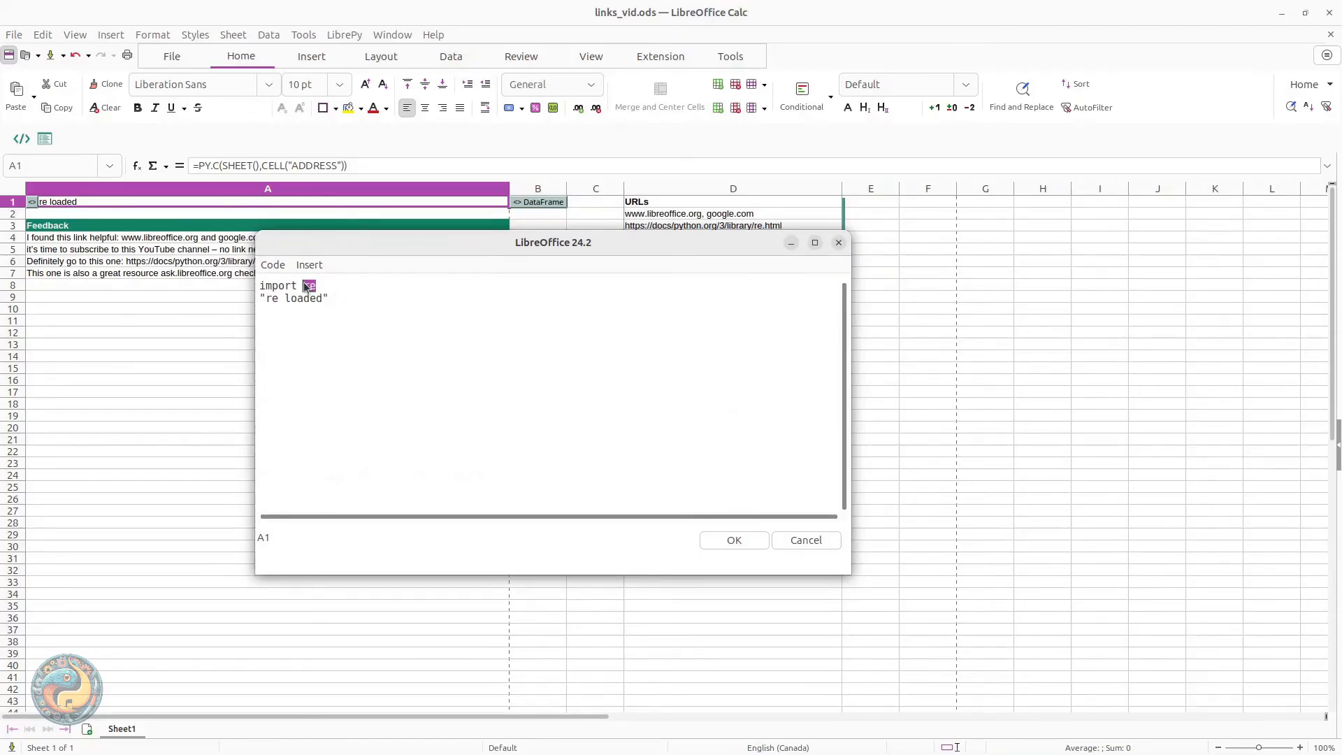
drag(303, 282, 256, 288)
click(357, 303)
click(727, 540)
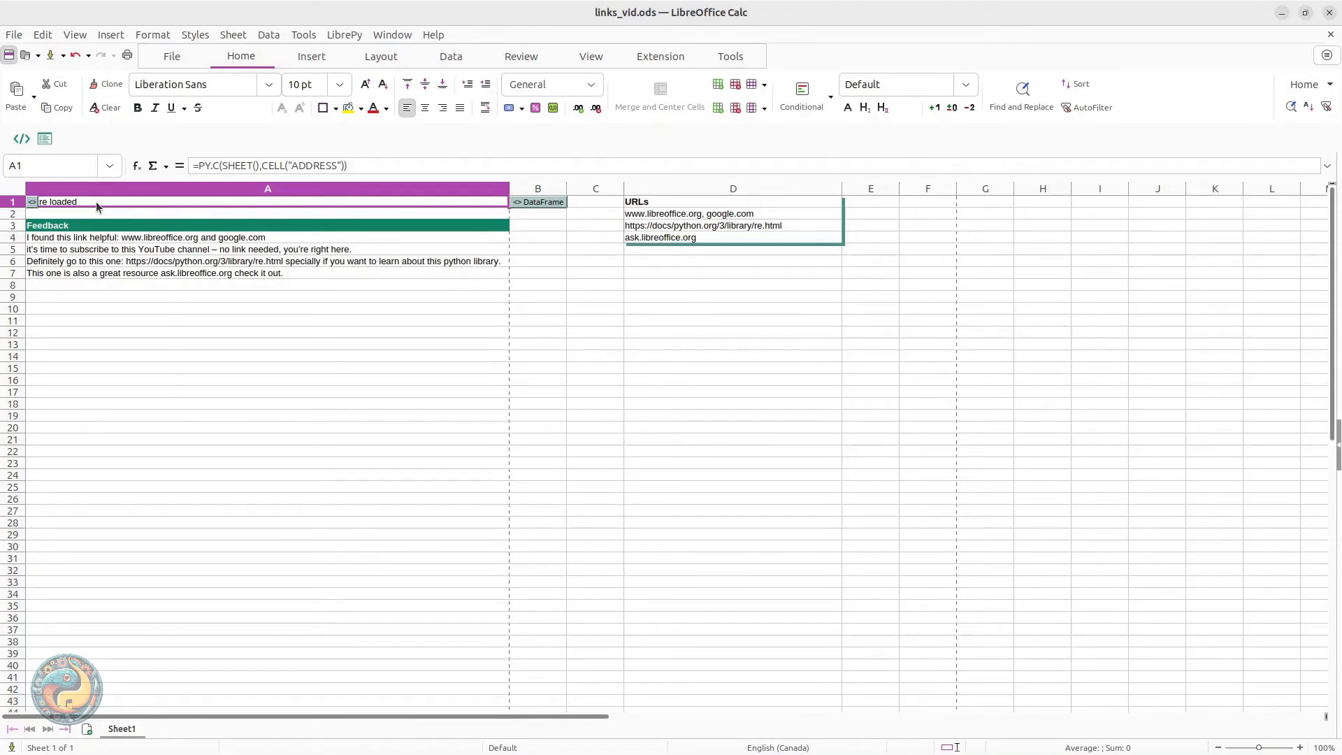
Select the DataFrame cell B1, examine the Feedback argument in its PY.C formula, and open its Python code
click(530, 204)
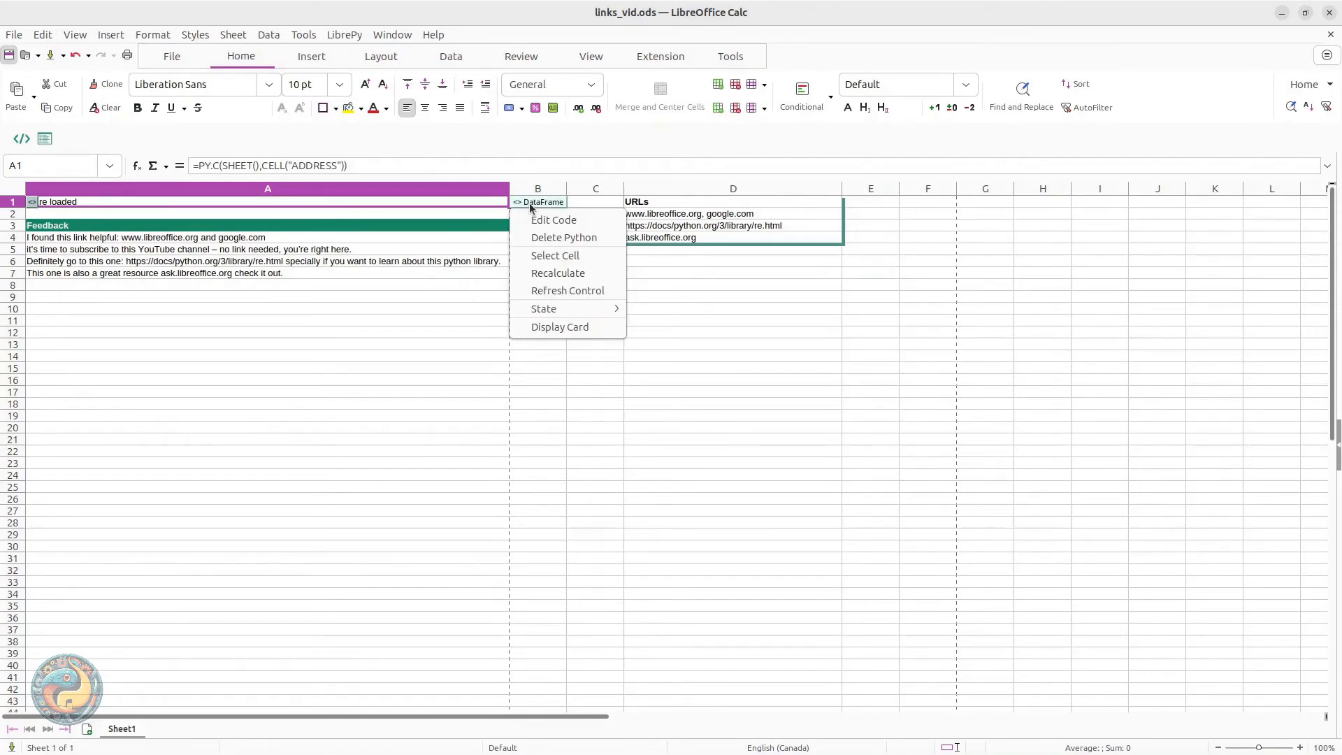
click(552, 255)
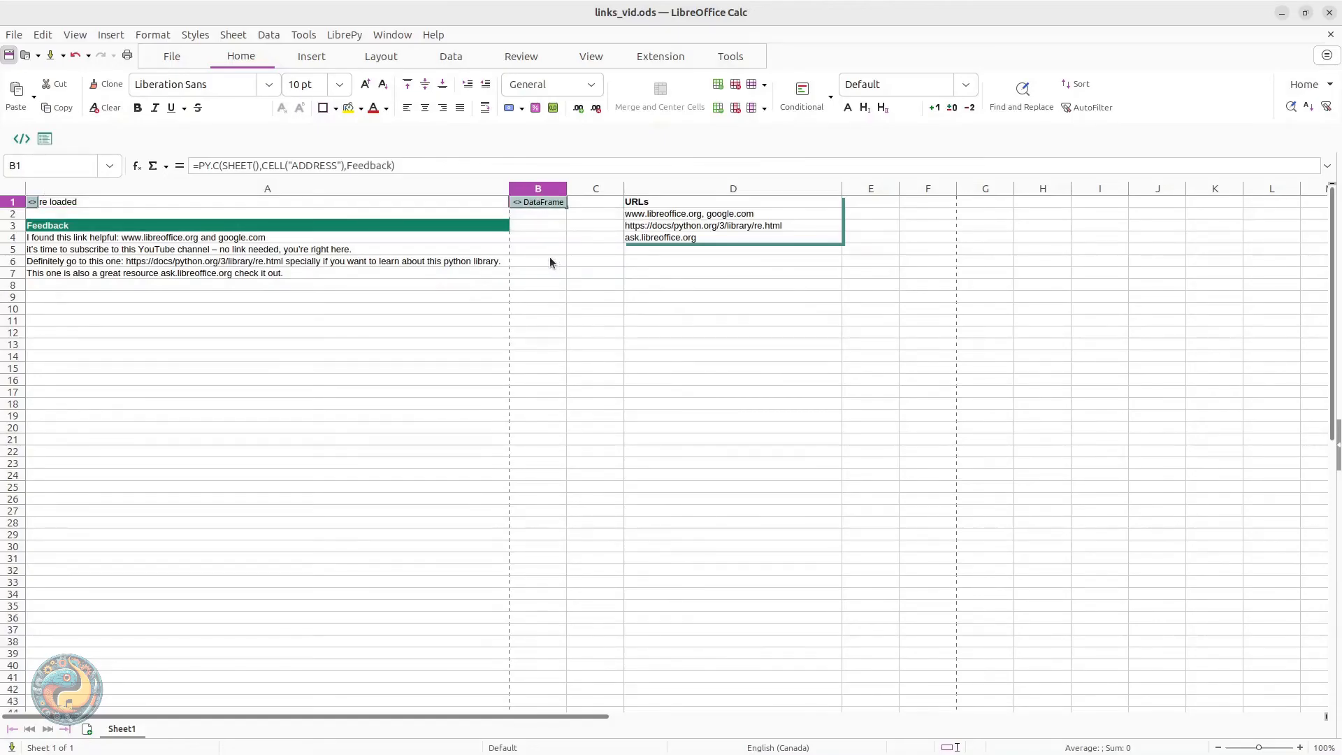
click(430, 164)
double_click(376, 165)
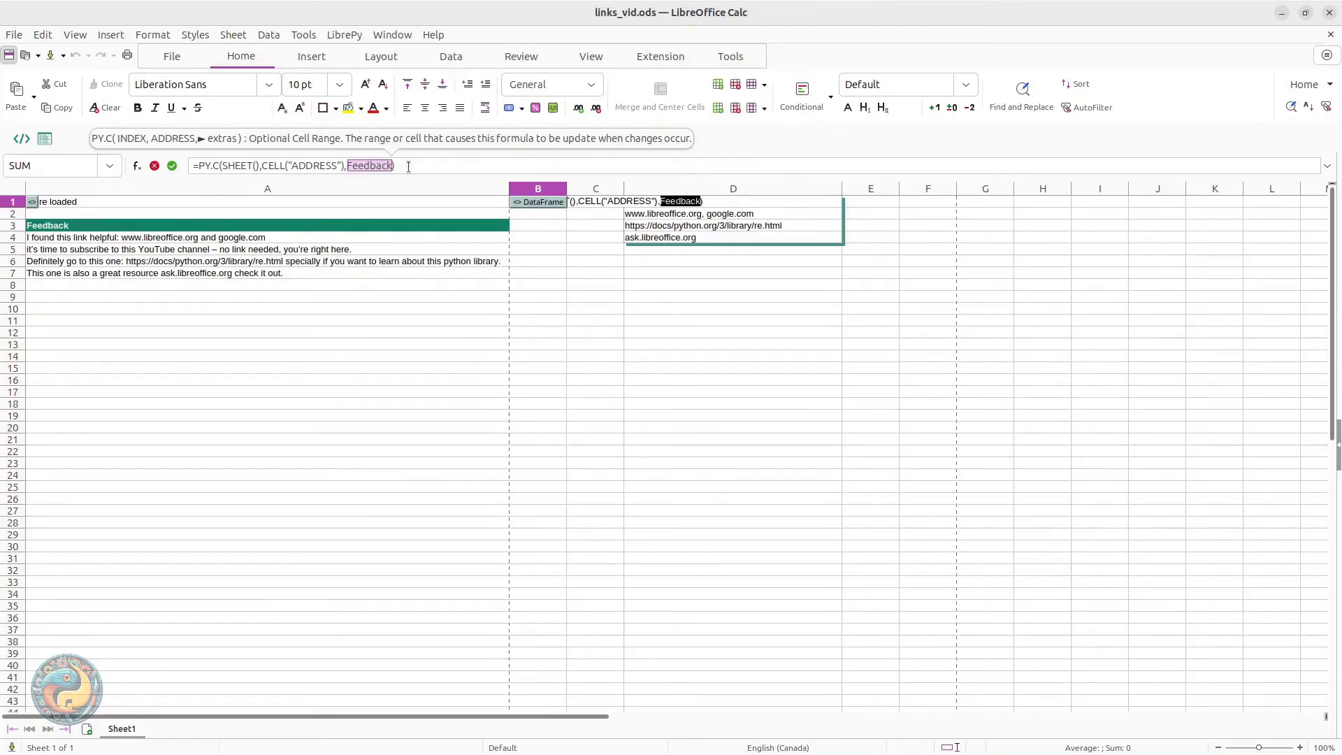
click(409, 165)
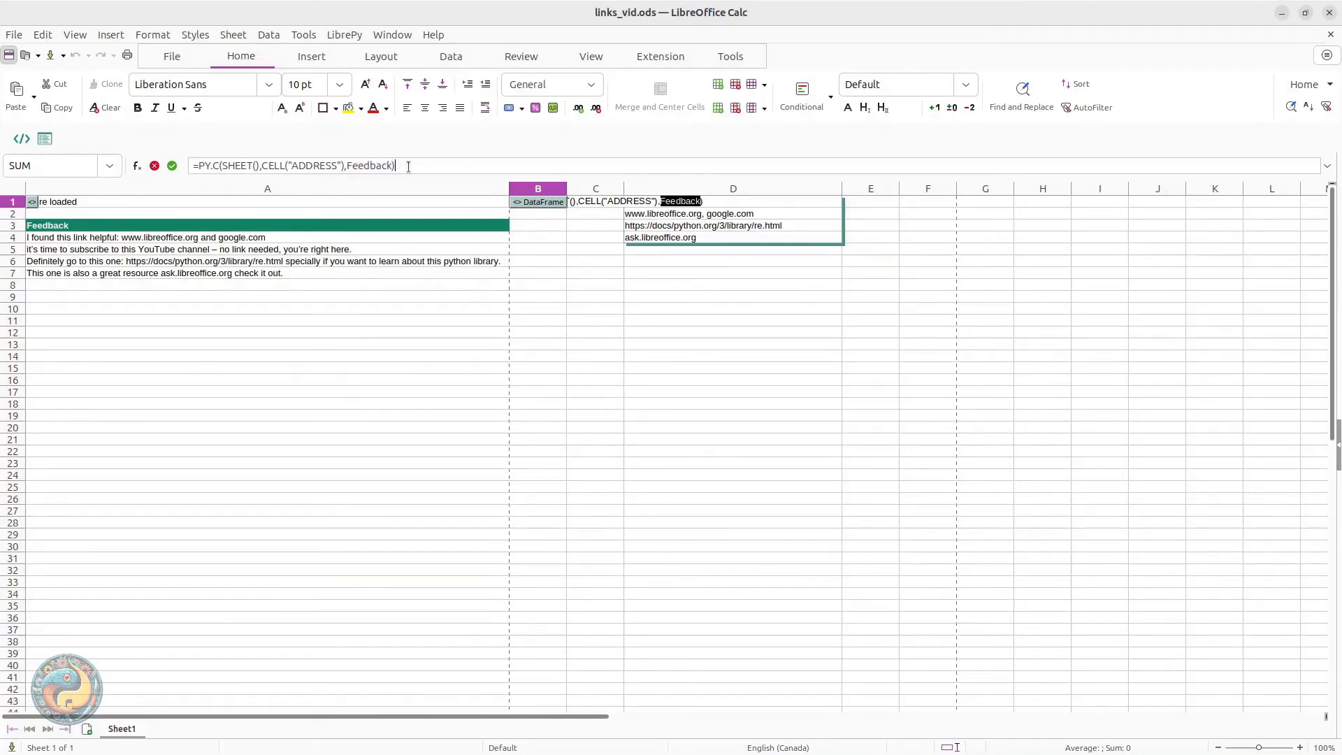
click(563, 210)
click(575, 225)
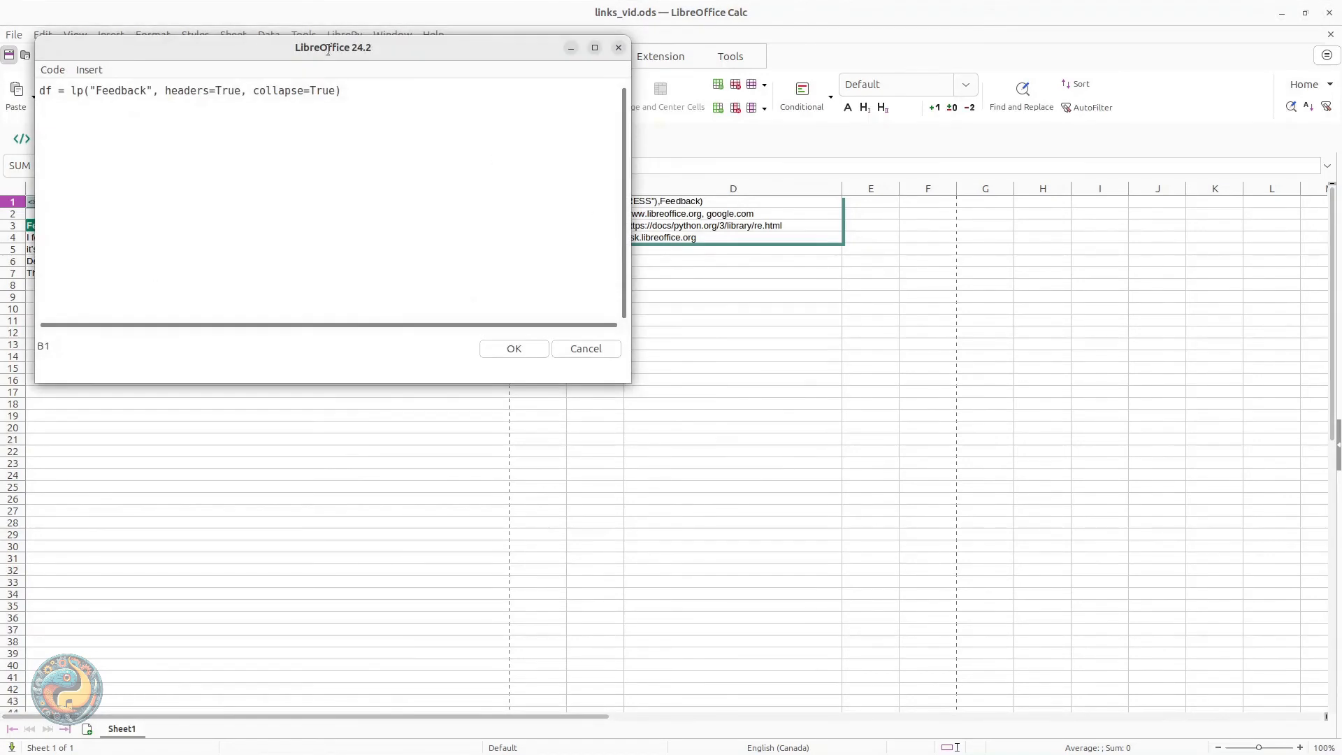
Examine the Feedback, headers and collapse arguments in B1's Python code, then close the editor and leave the cell's formula unedited
drag(328, 49, 556, 212)
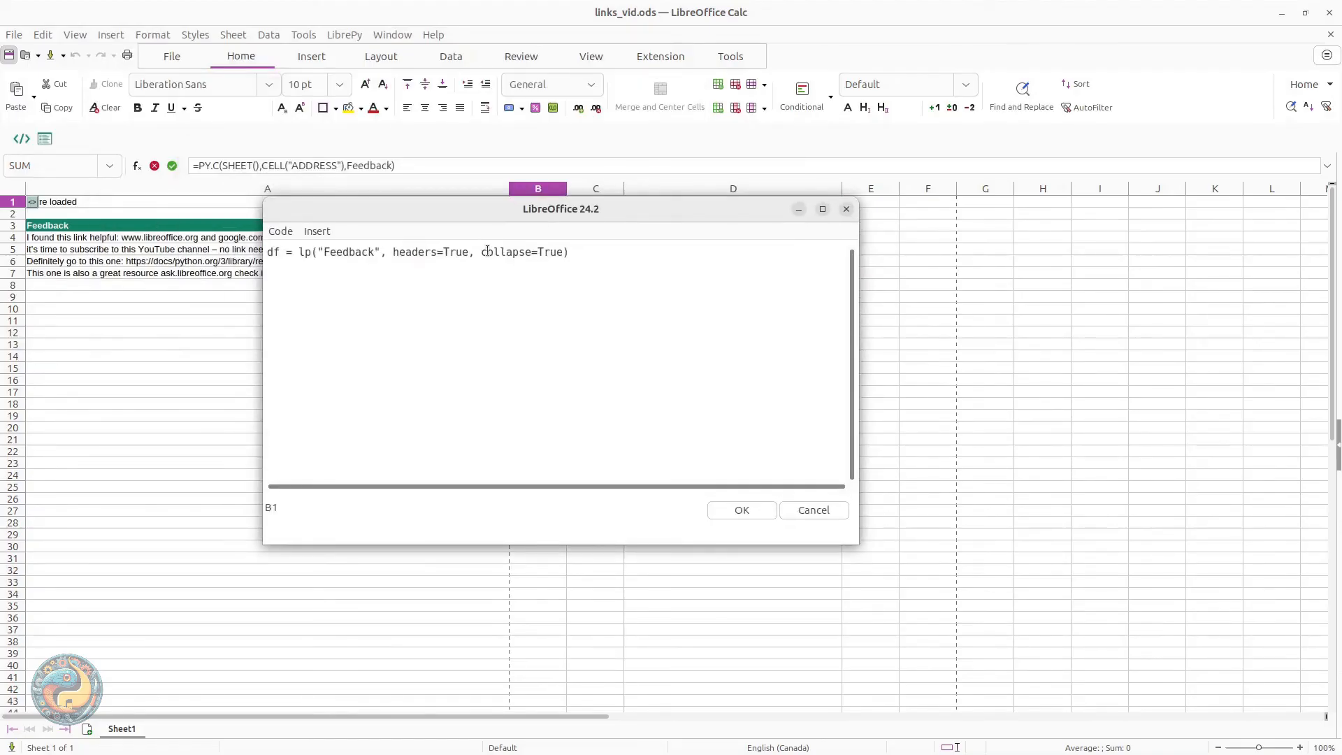
double_click(329, 256)
drag(393, 253, 457, 253)
click(493, 253)
double_click(493, 253)
double_click(555, 253)
click(600, 253)
click(741, 509)
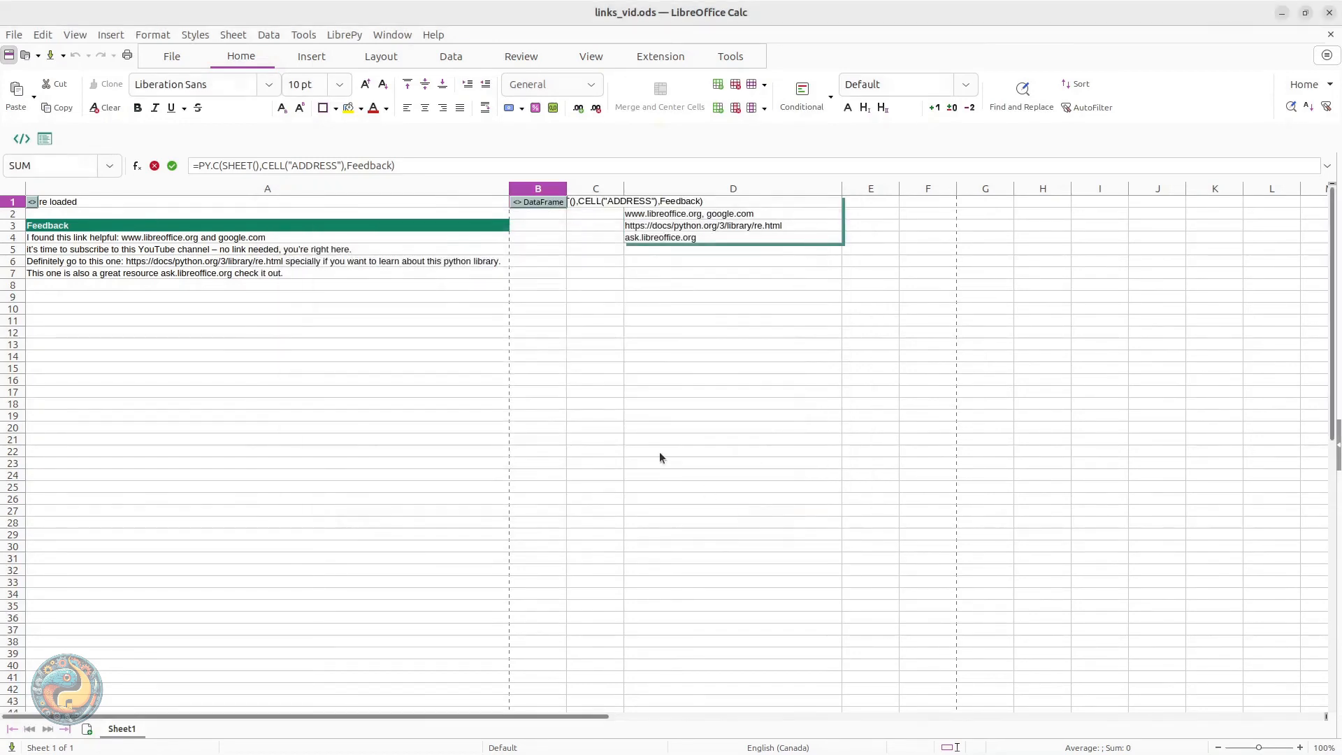
click(654, 289)
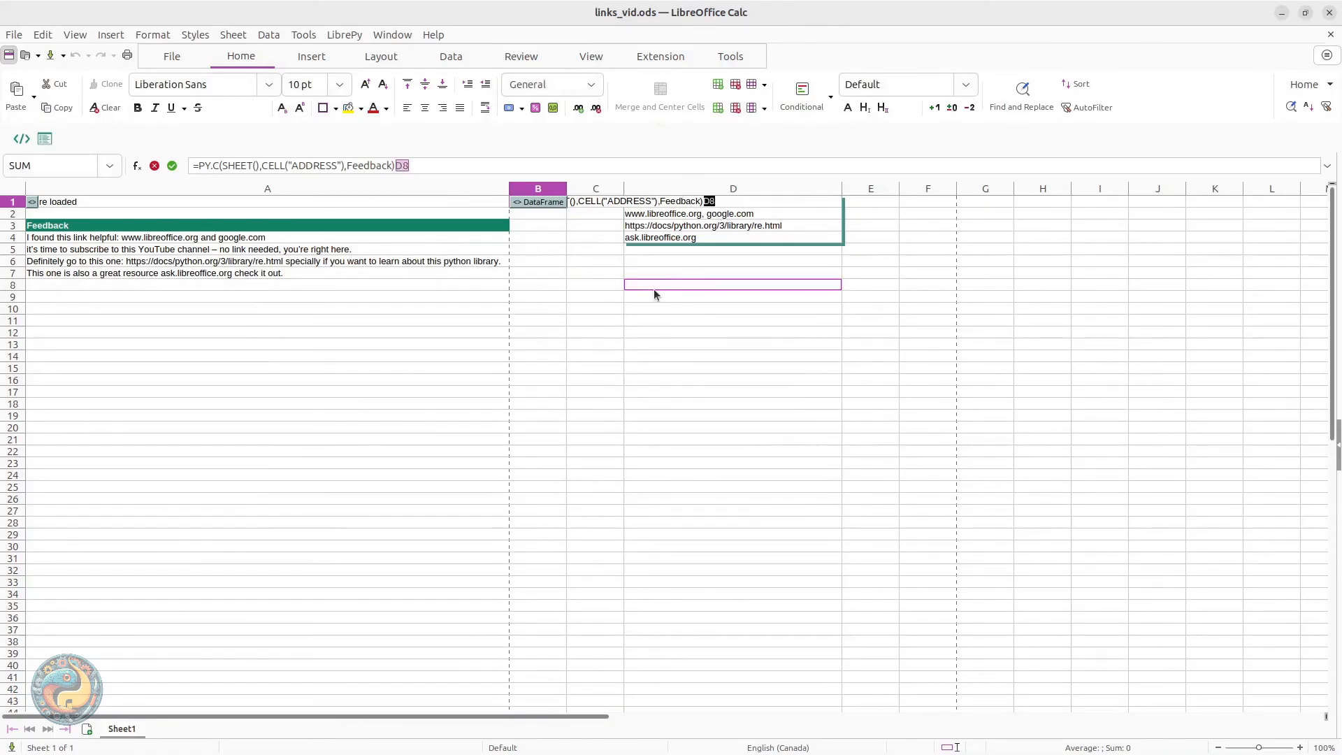
key(Escape)
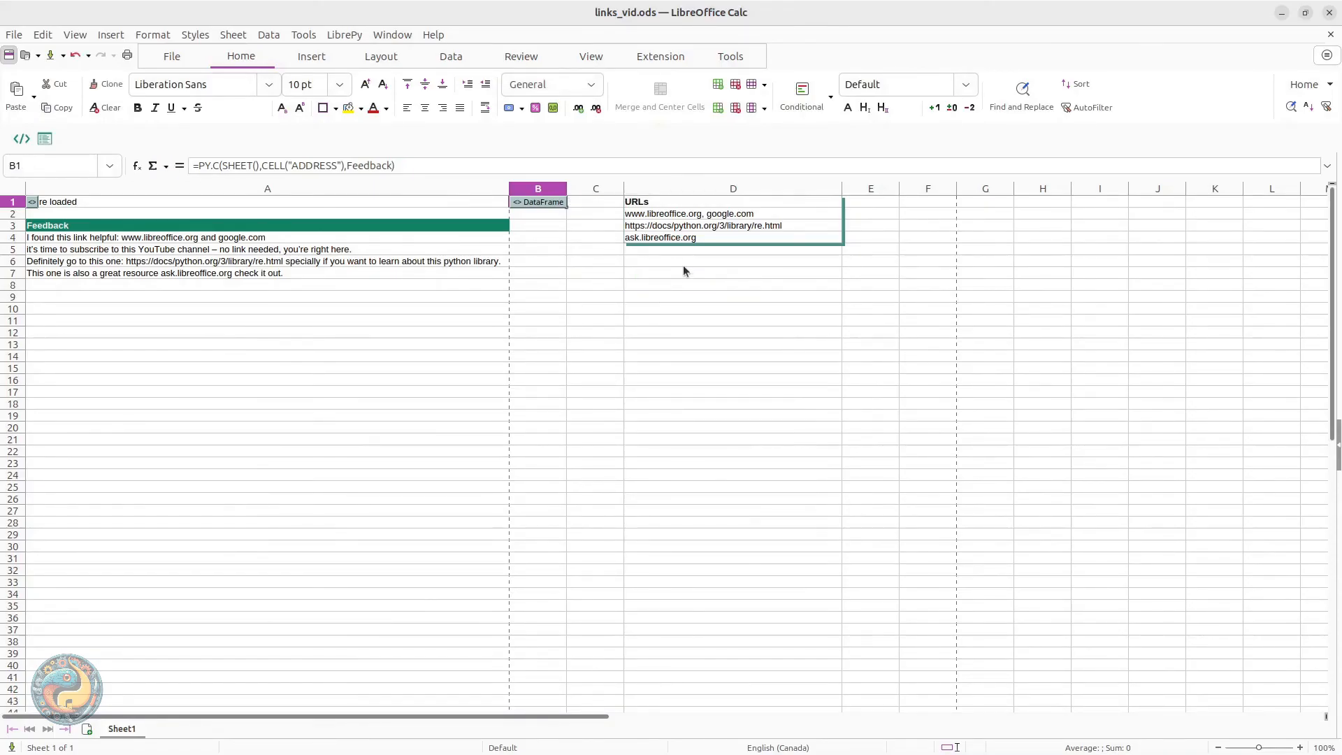
Open D1's Python code and examine the com, org, www, http and https alternatives in the pattern_combined regular expression
click(642, 205)
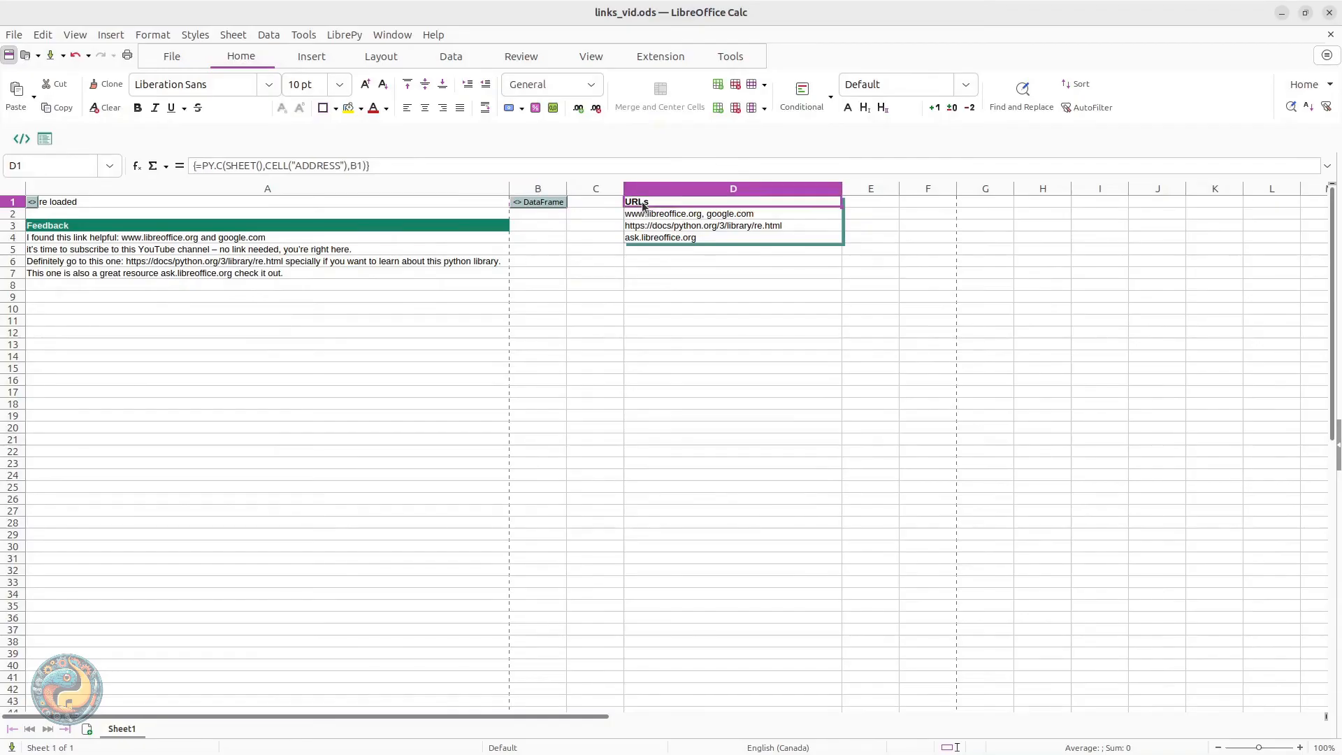
right_click(642, 205)
mouse_move(673, 219)
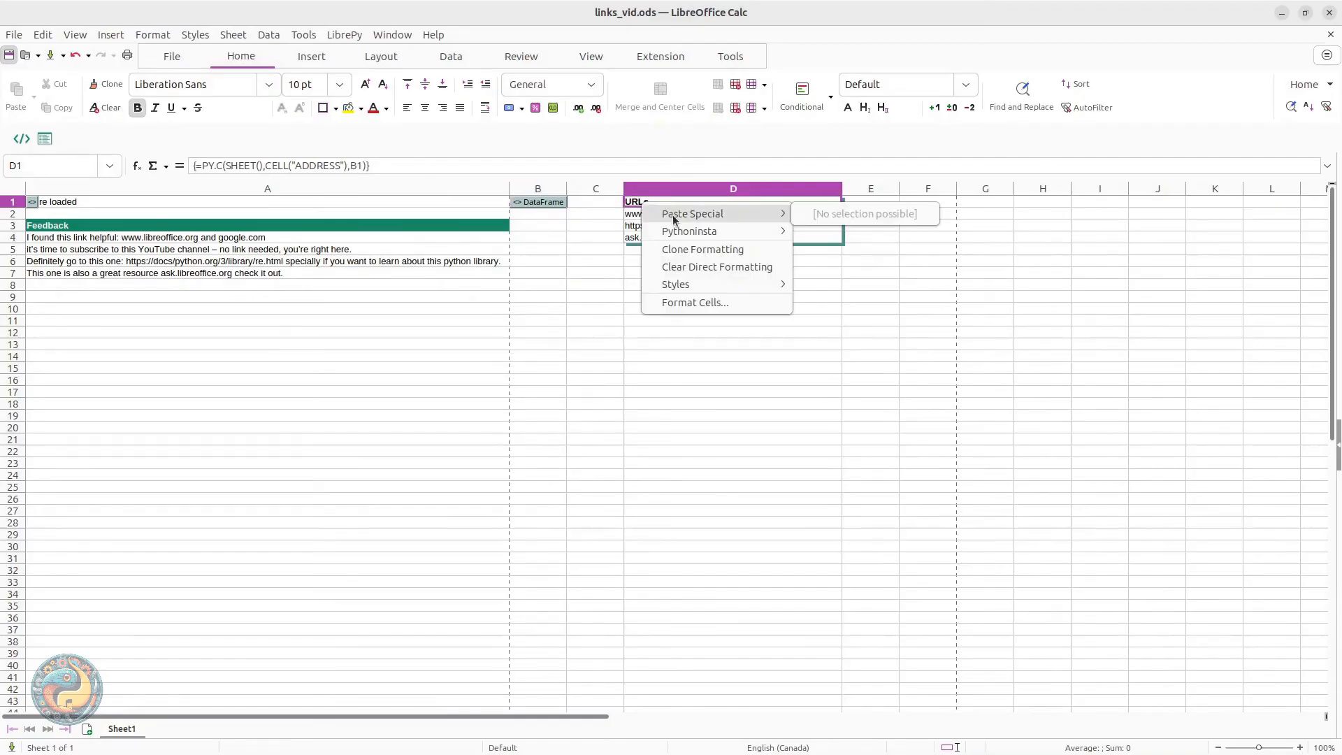
click(838, 230)
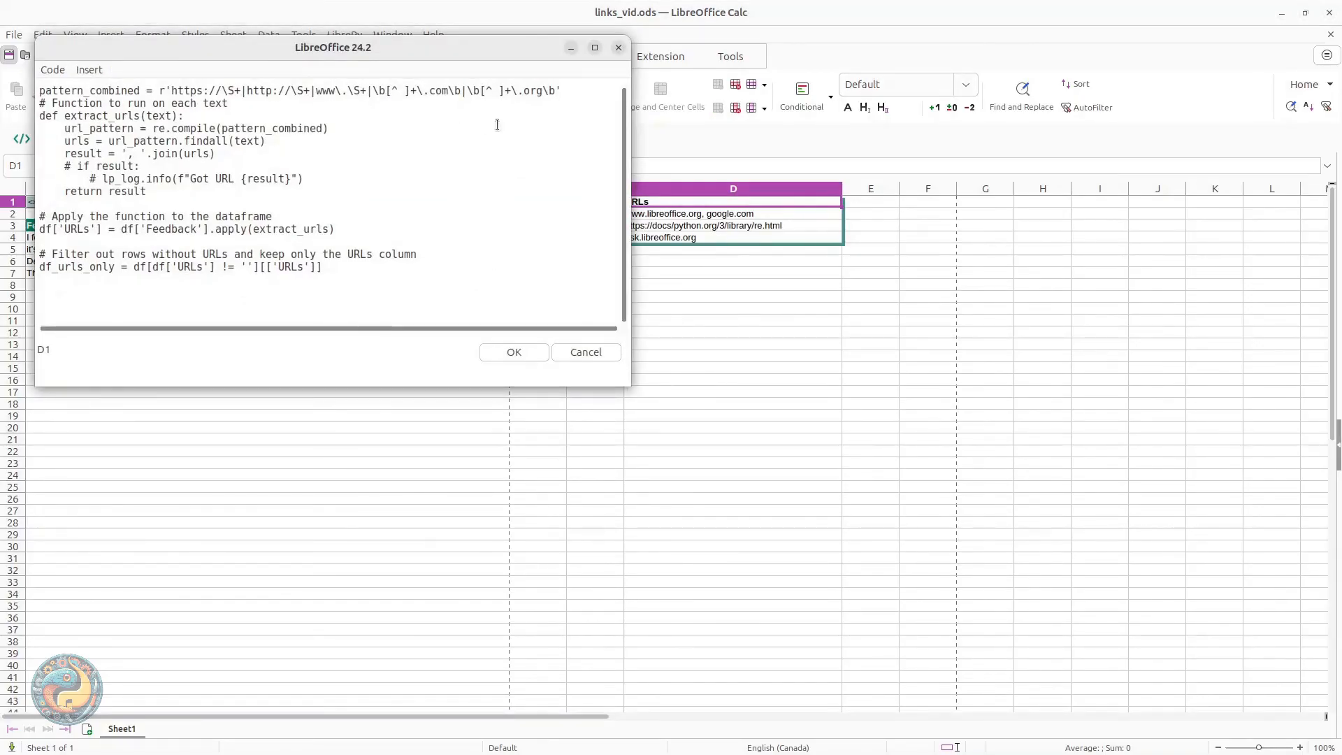
drag(568, 91, 26, 83)
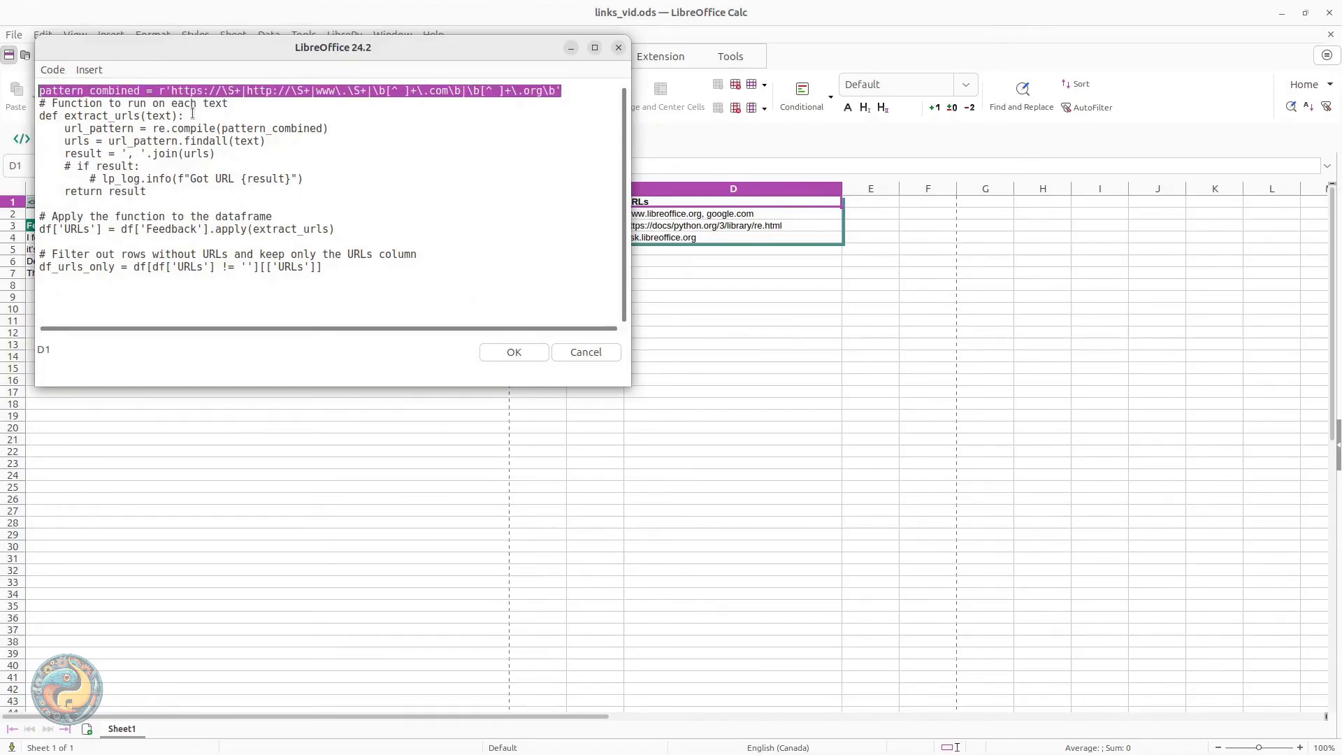
double_click(439, 90)
double_click(533, 92)
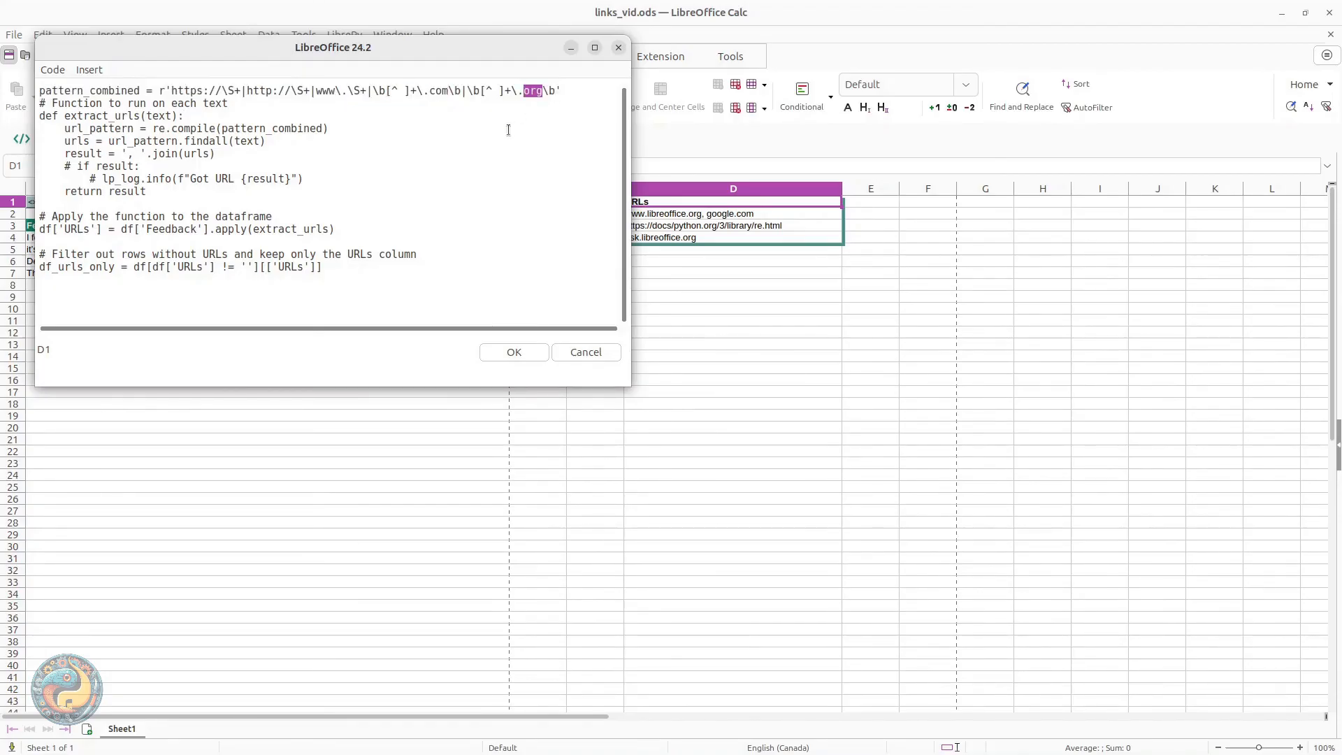
click(333, 91)
double_click(315, 91)
double_click(262, 91)
double_click(191, 91)
Examine the extract_urls function in D1's code and the comments on applying it and filtering out rows without URLs
drag(156, 191, 43, 121)
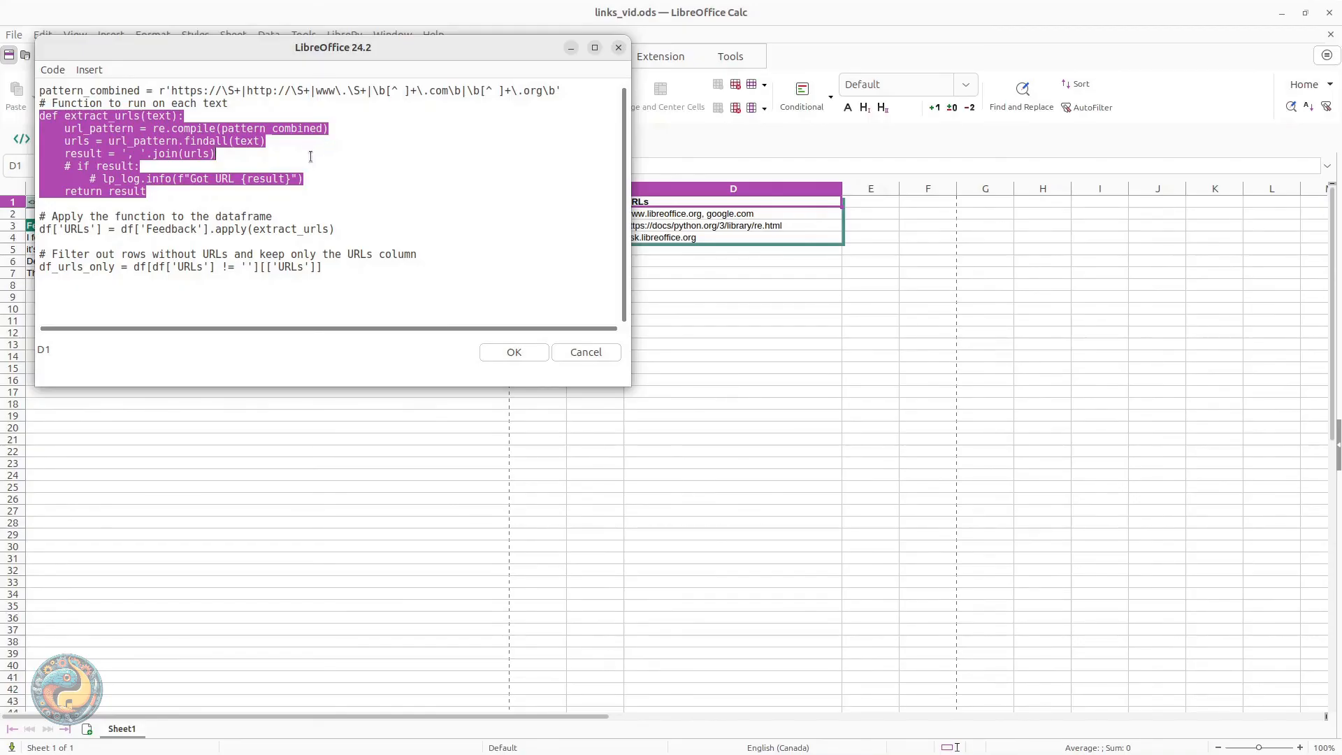
drag(64, 103, 31, 104)
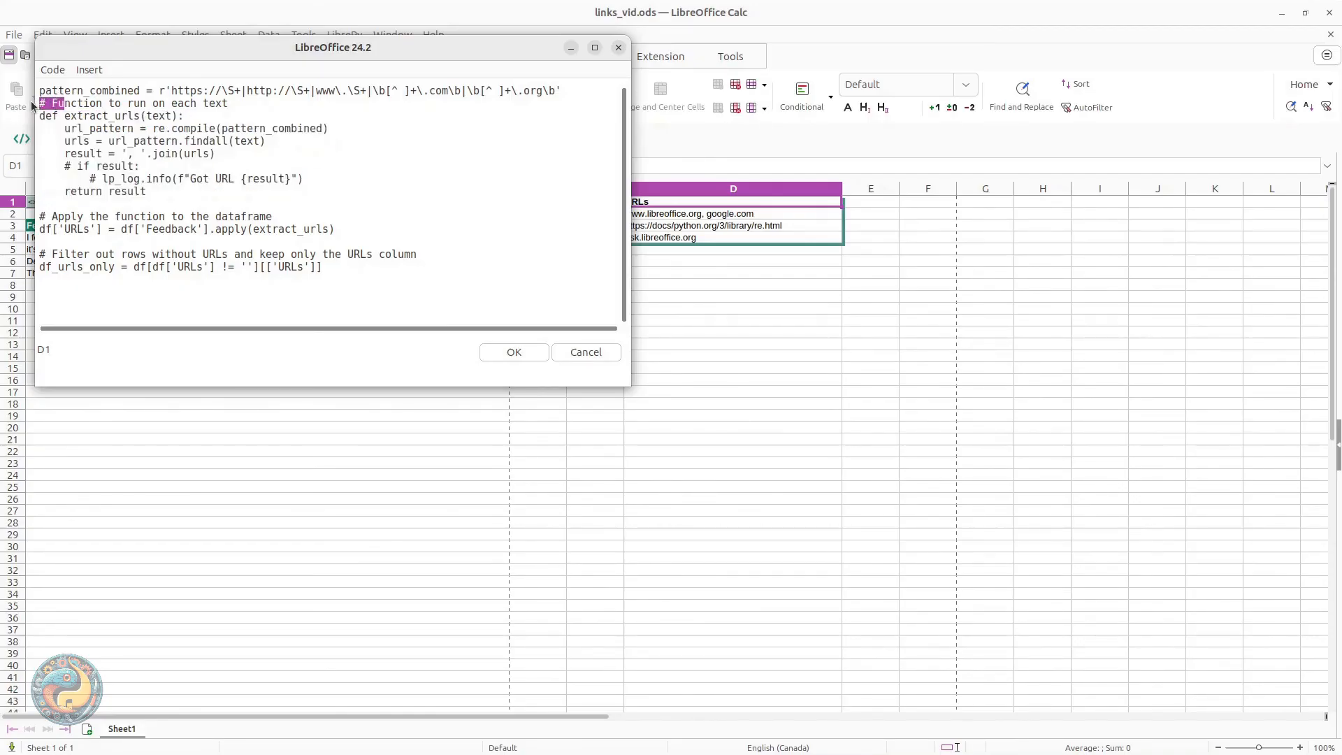
drag(59, 216, 38, 218)
drag(88, 254, 37, 257)
Uncomment the if result and lp_log.info lines in extract_urls, review the df_urls_only line, and apply D1's code
double_click(115, 179)
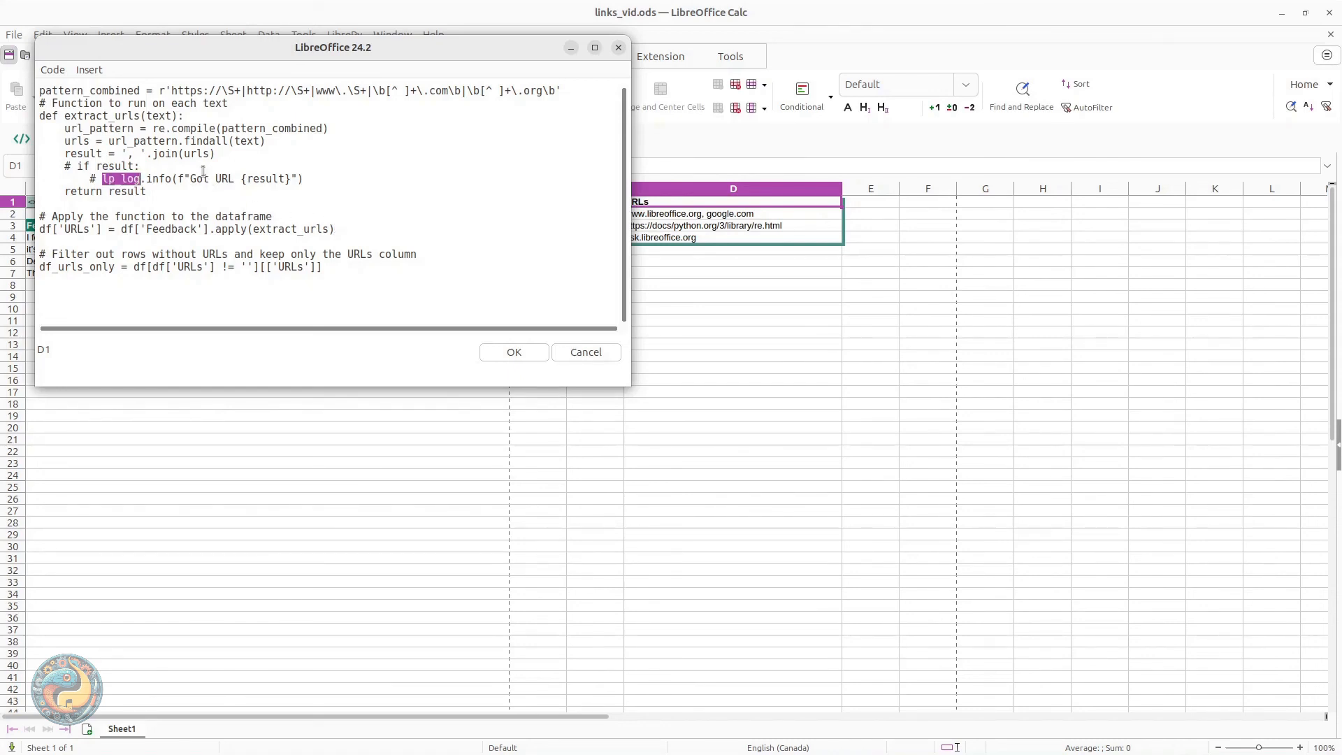
click(116, 198)
key(BackSpace)
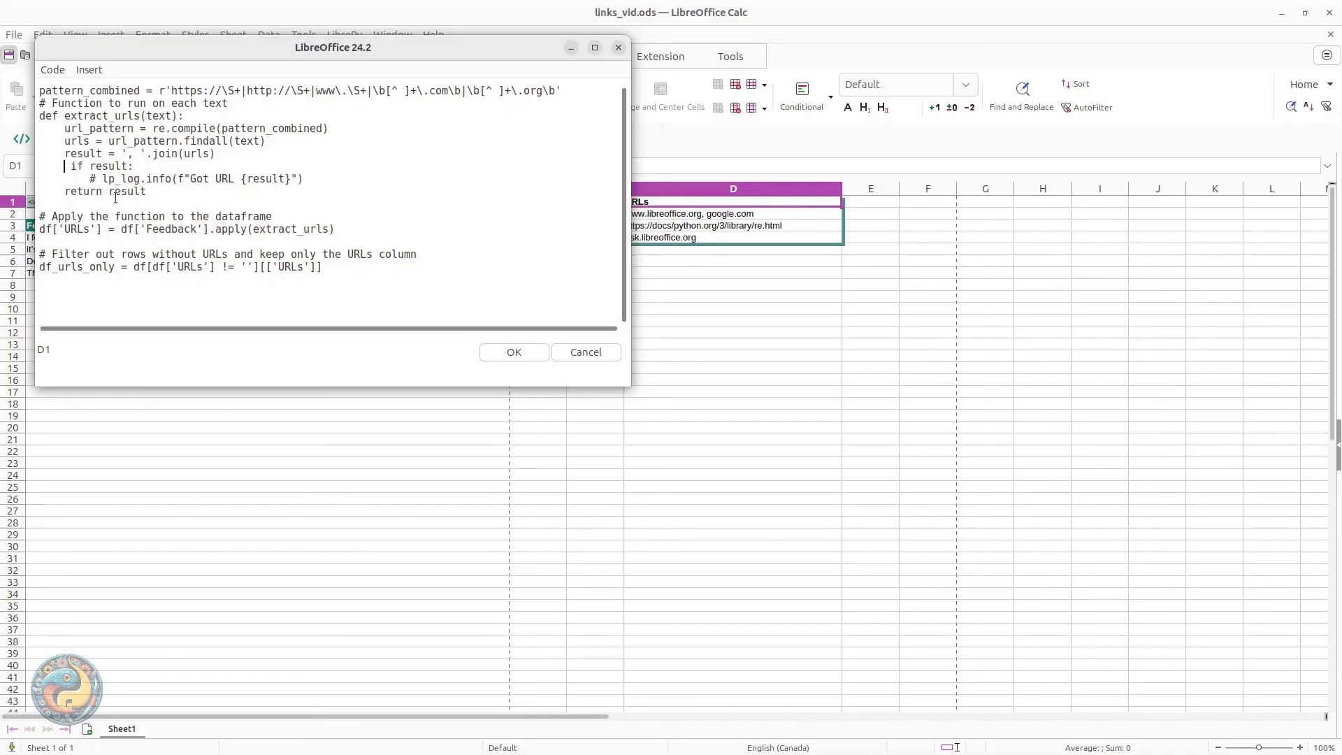
key(Delete)
key(Down)
key(Delete)
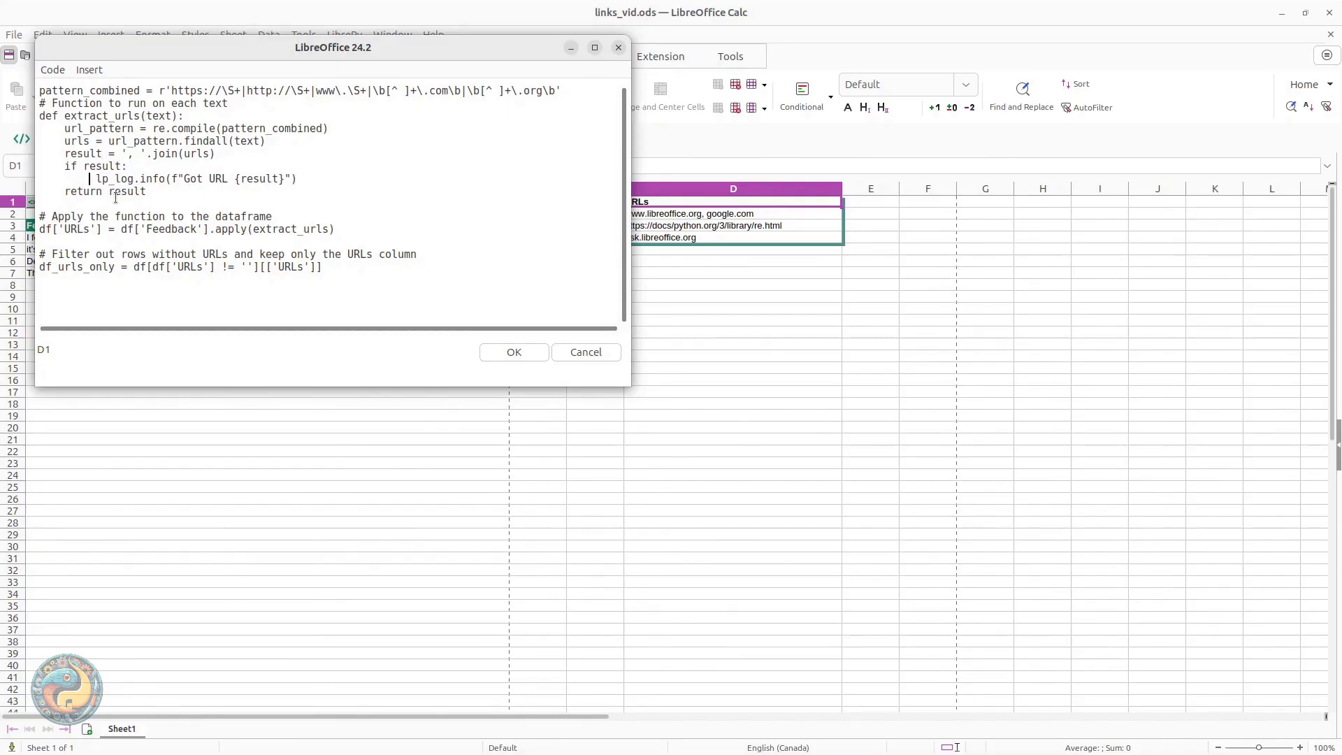
key(Delete)
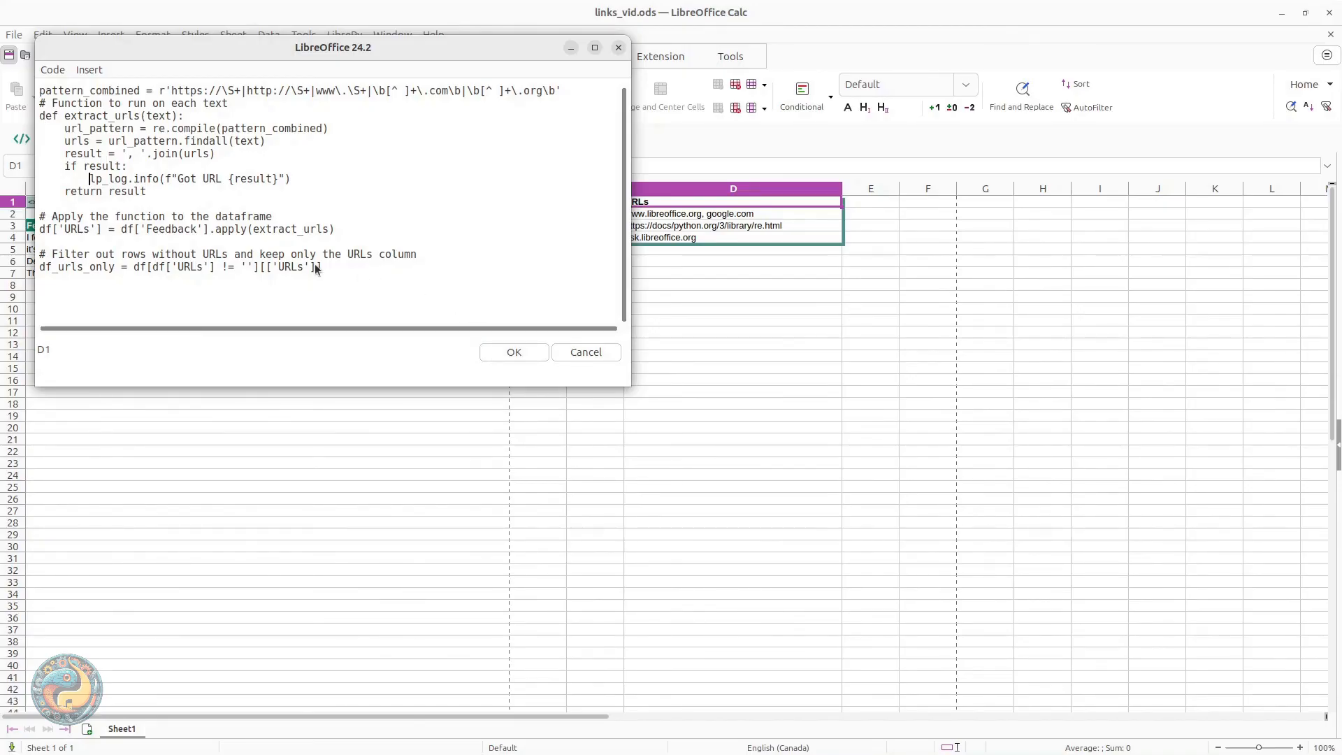
drag(315, 270, 29, 271)
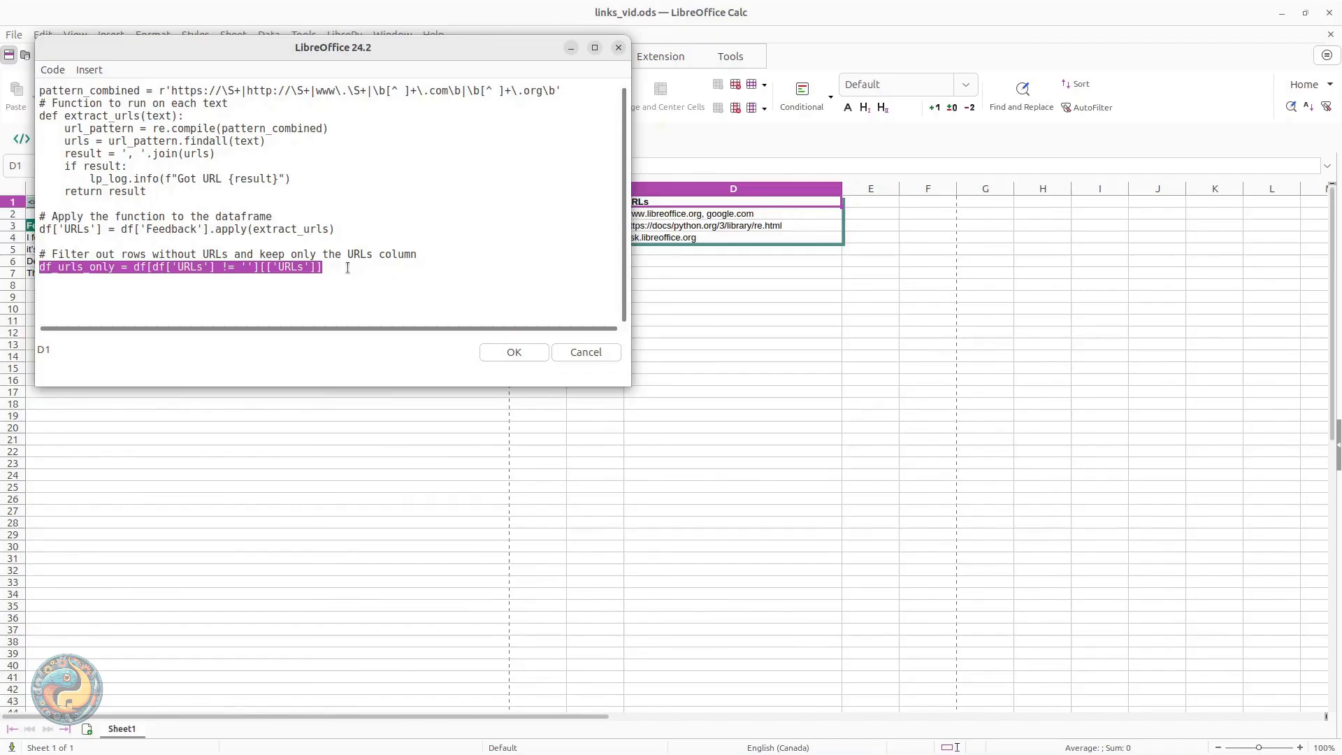
click(514, 351)
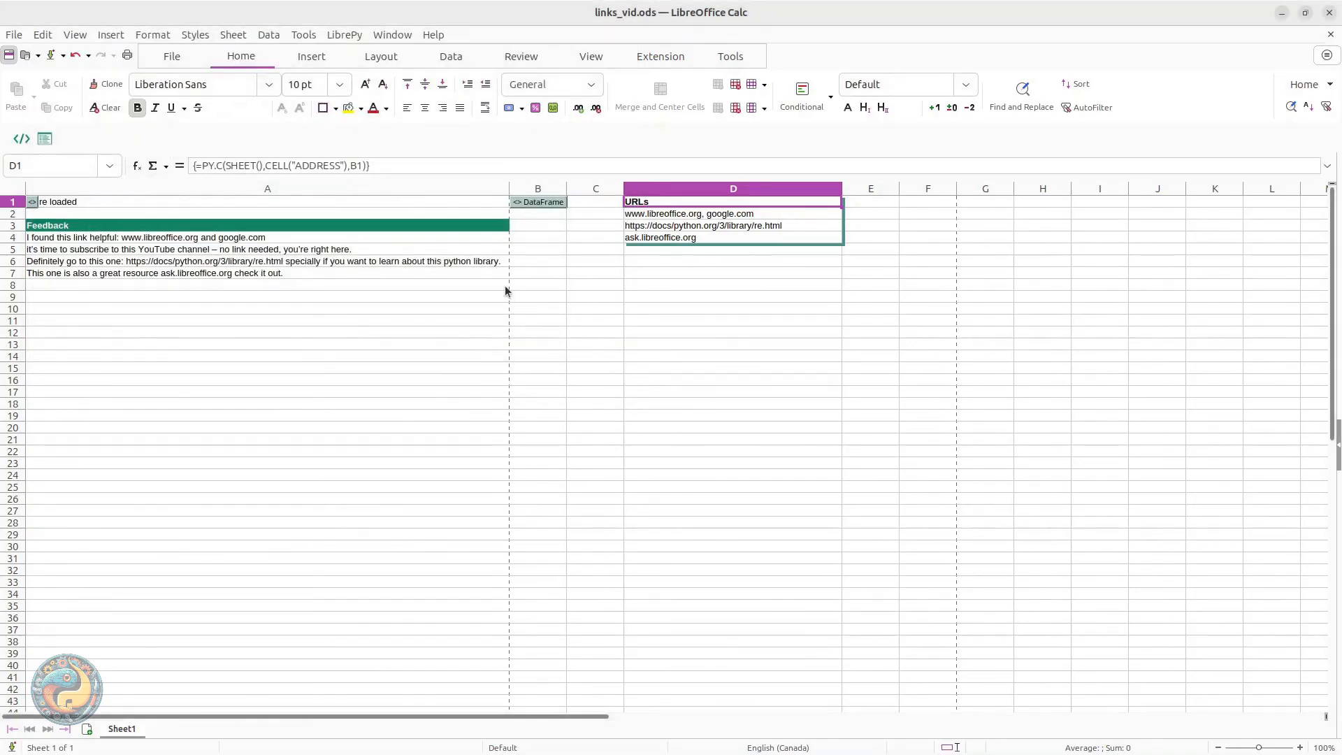
Open the Python log window and move it over the sheet to check its contents
click(44, 138)
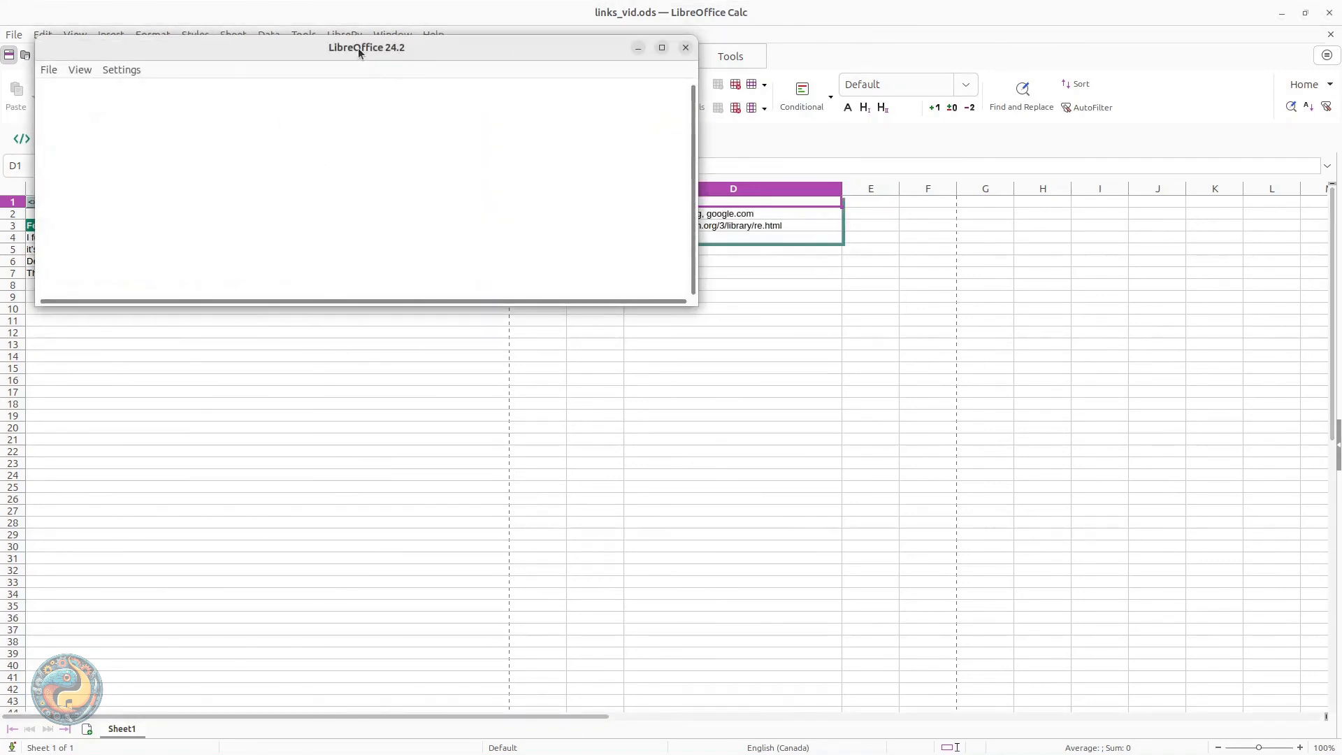
drag(358, 48, 500, 165)
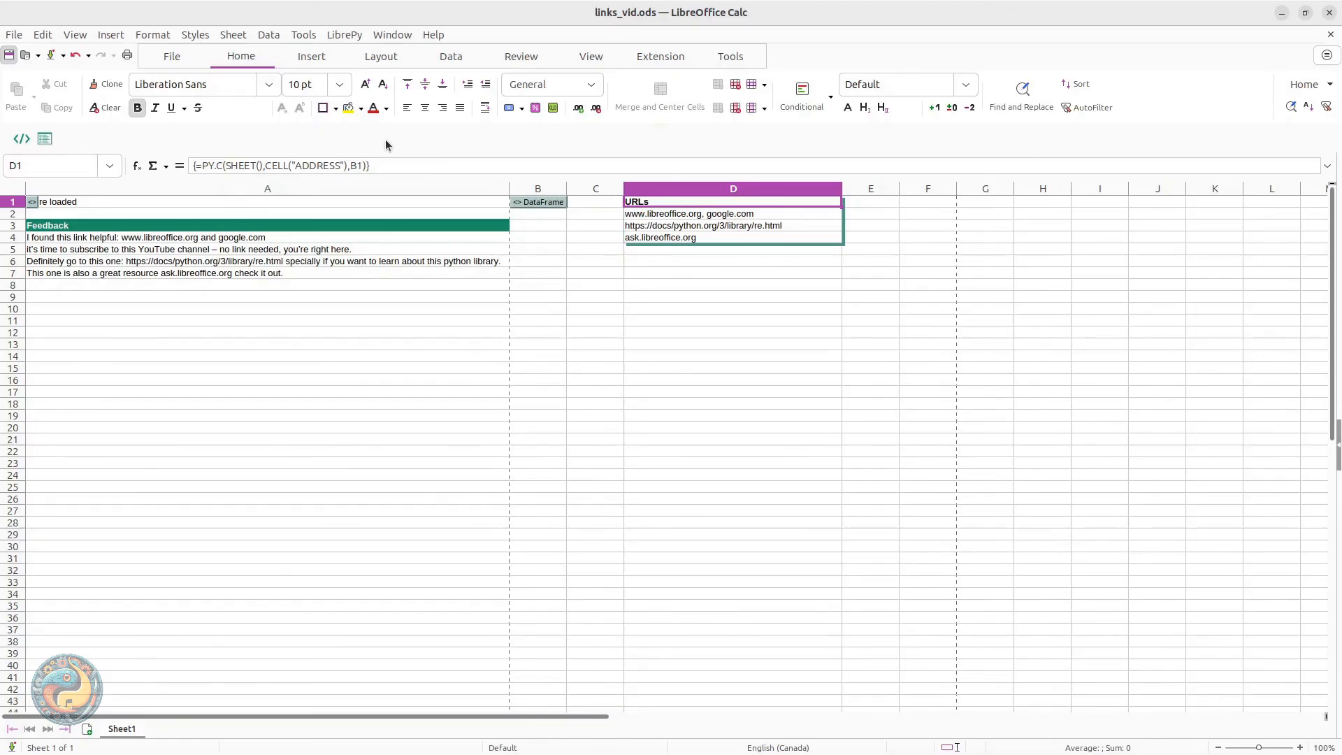
Select the named range Feedback on Sheet1 to check which rows of column A it covers
click(55, 225)
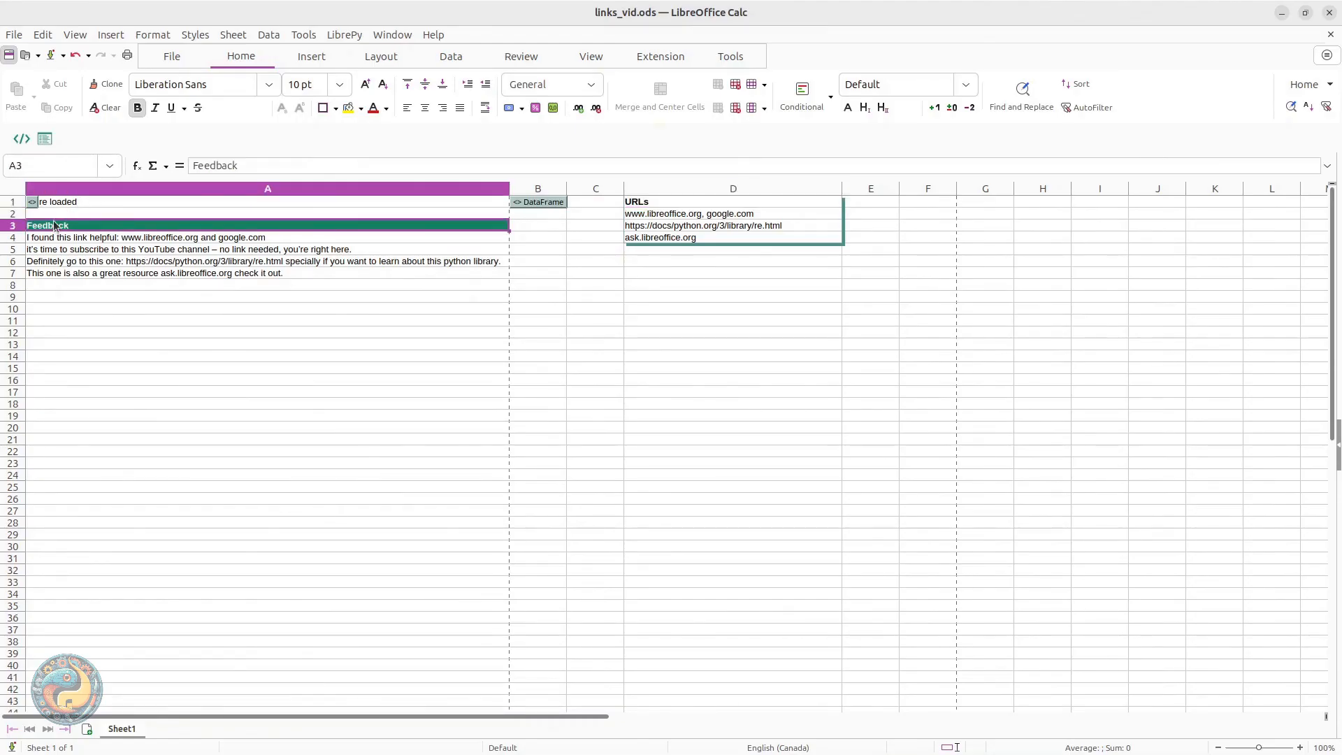
click(110, 165)
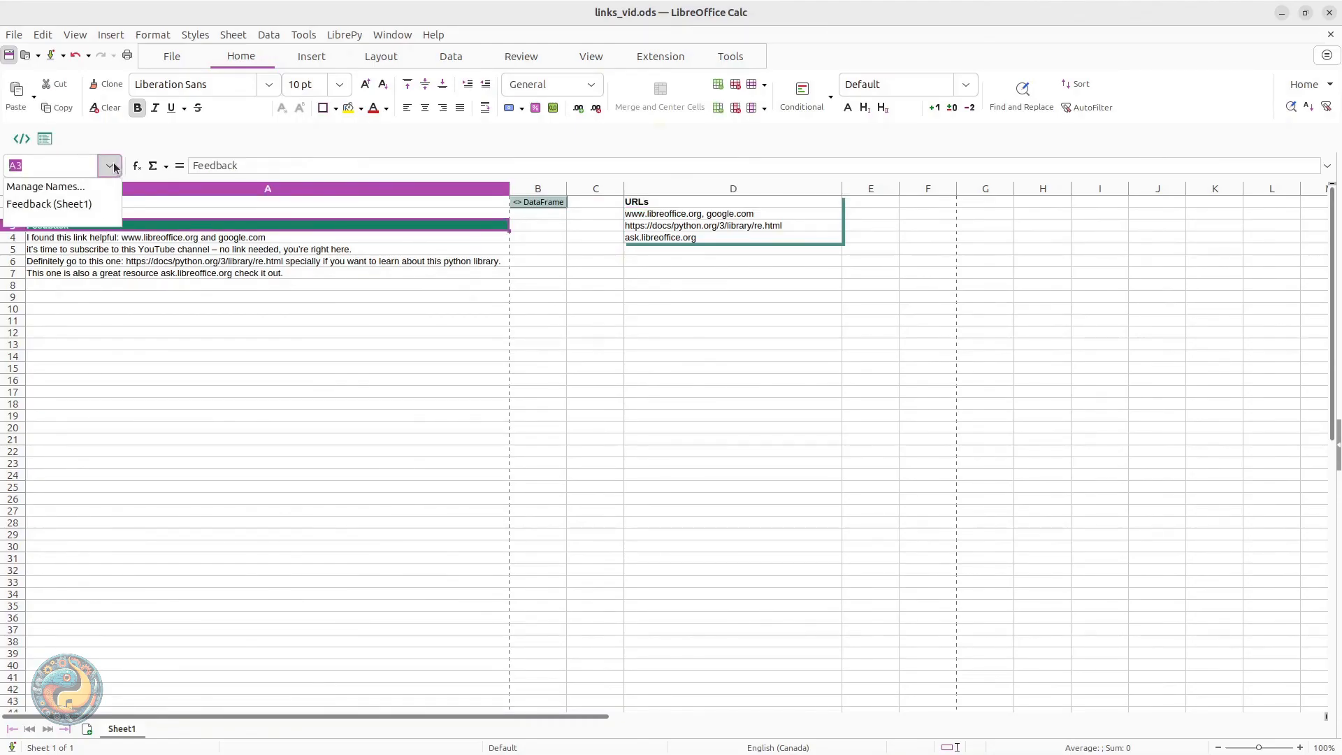
click(55, 203)
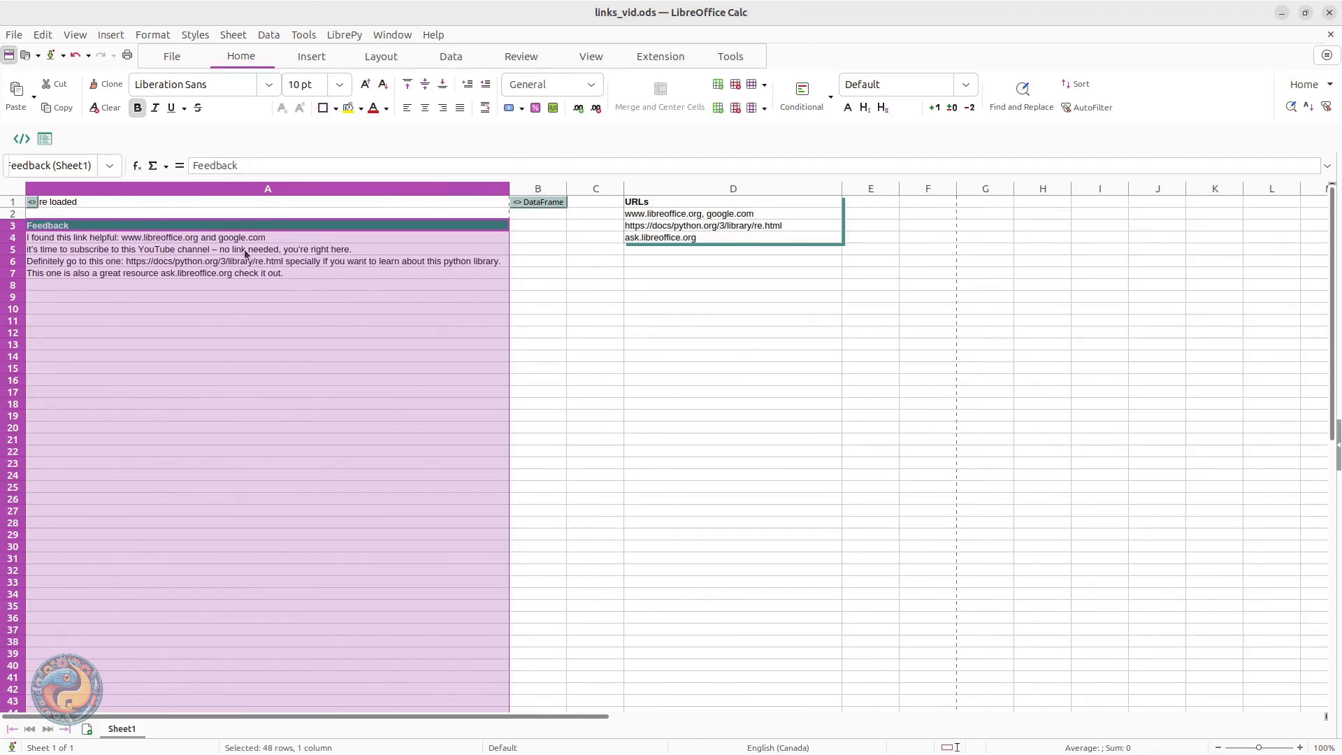
click(190, 285)
text(www)
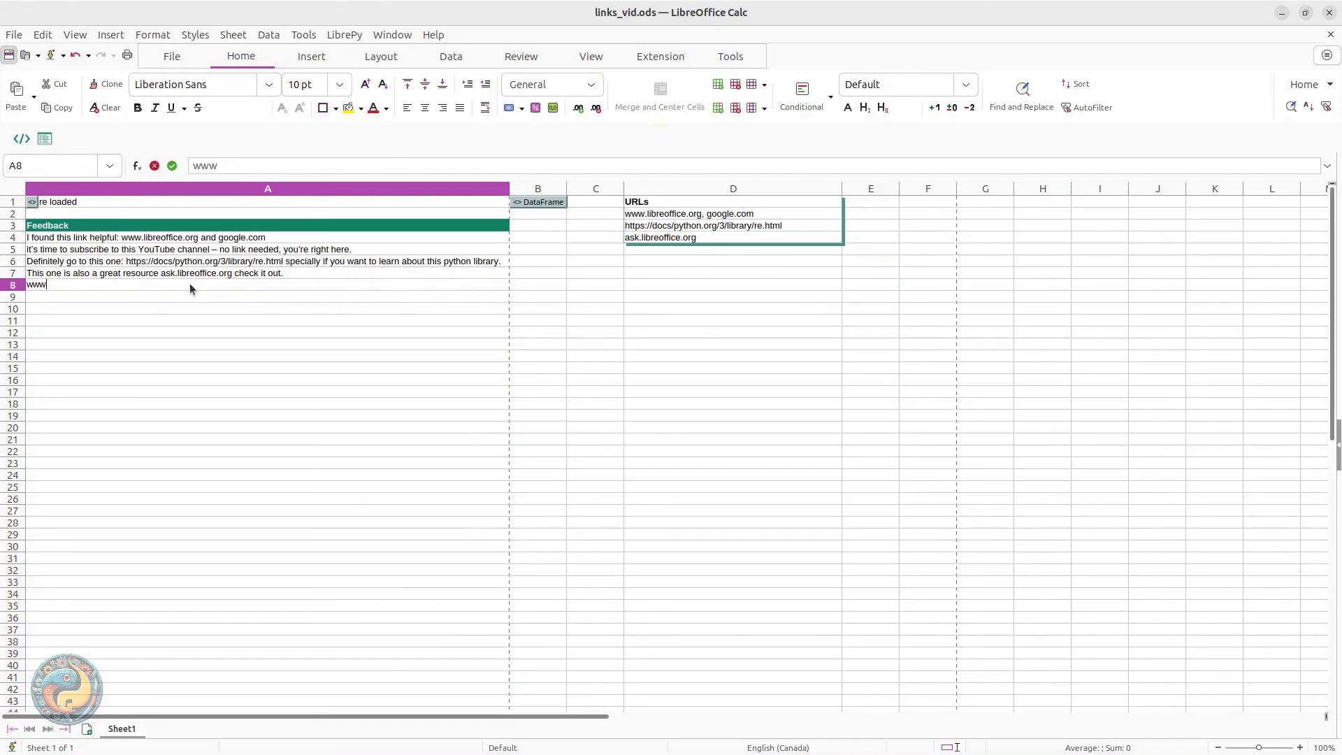
text(.youtube.com)
key(Return)
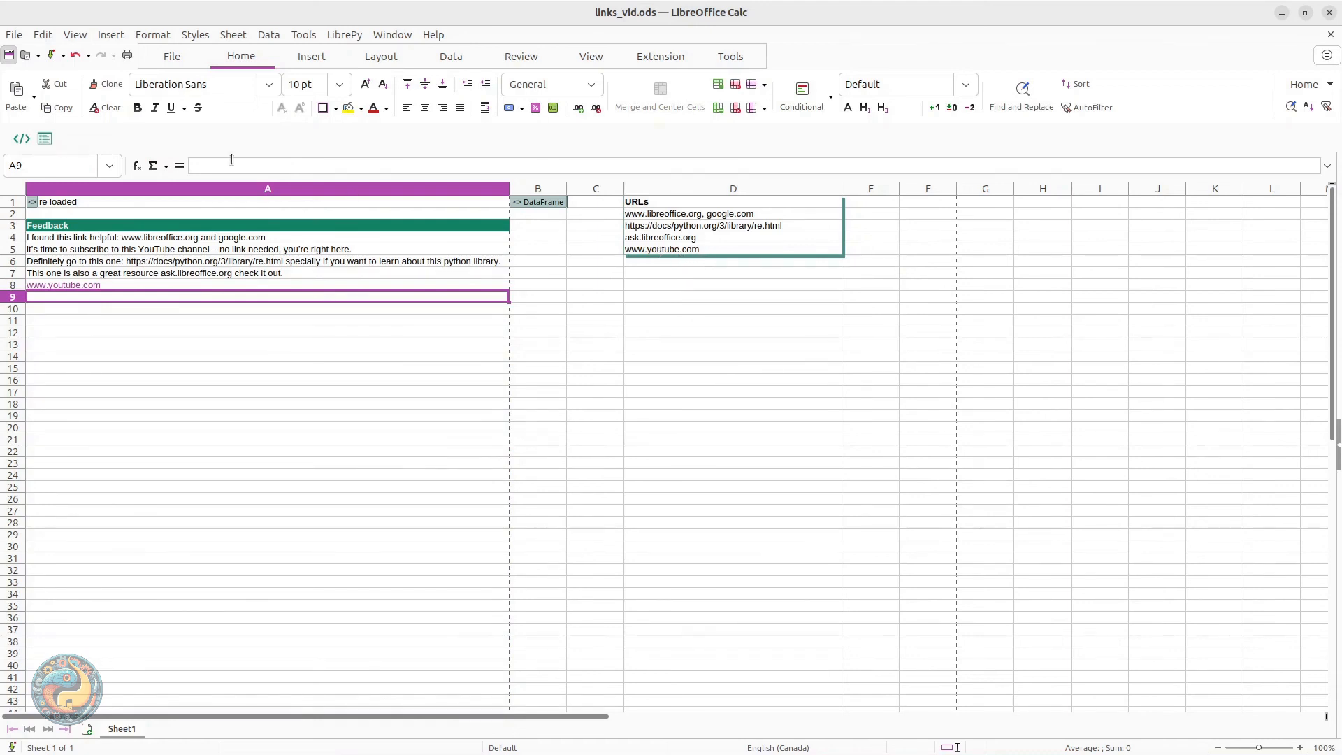
Open the Python log window, examine the logged Got URL entries, and hide the window
click(46, 139)
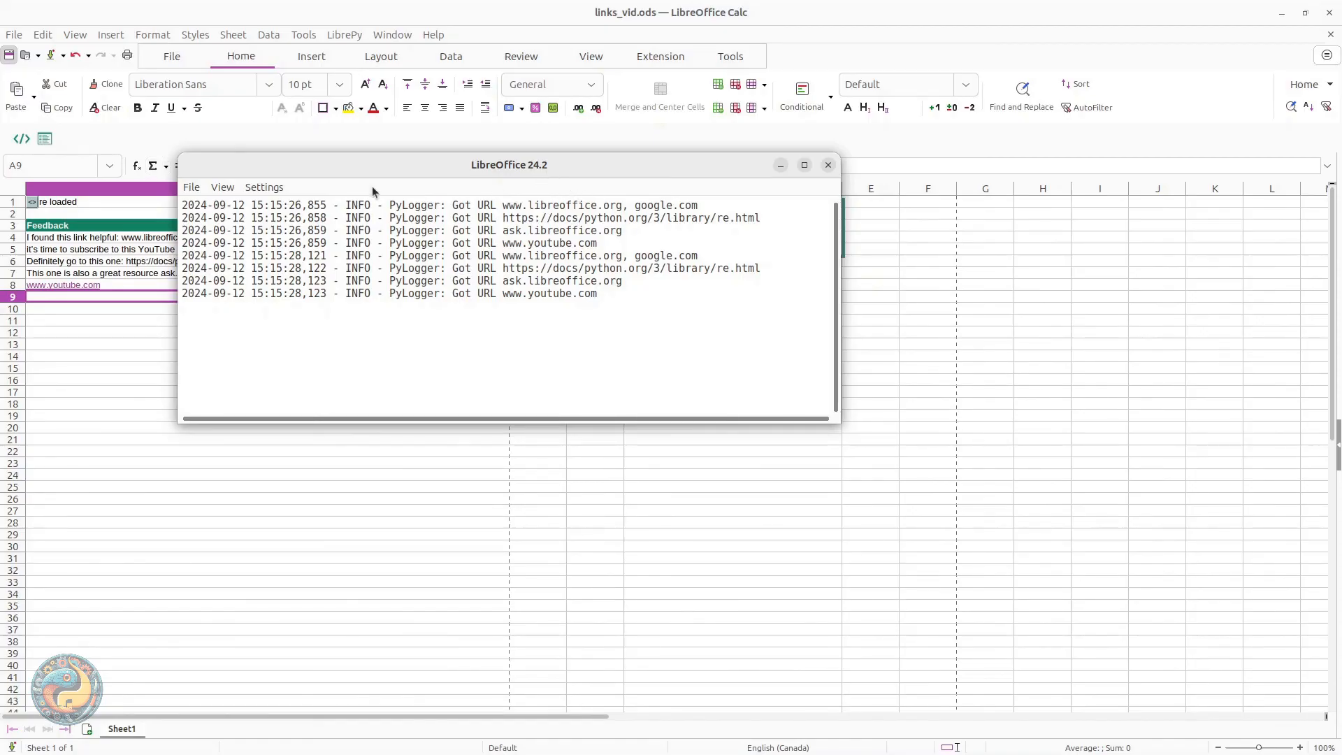
click(224, 187)
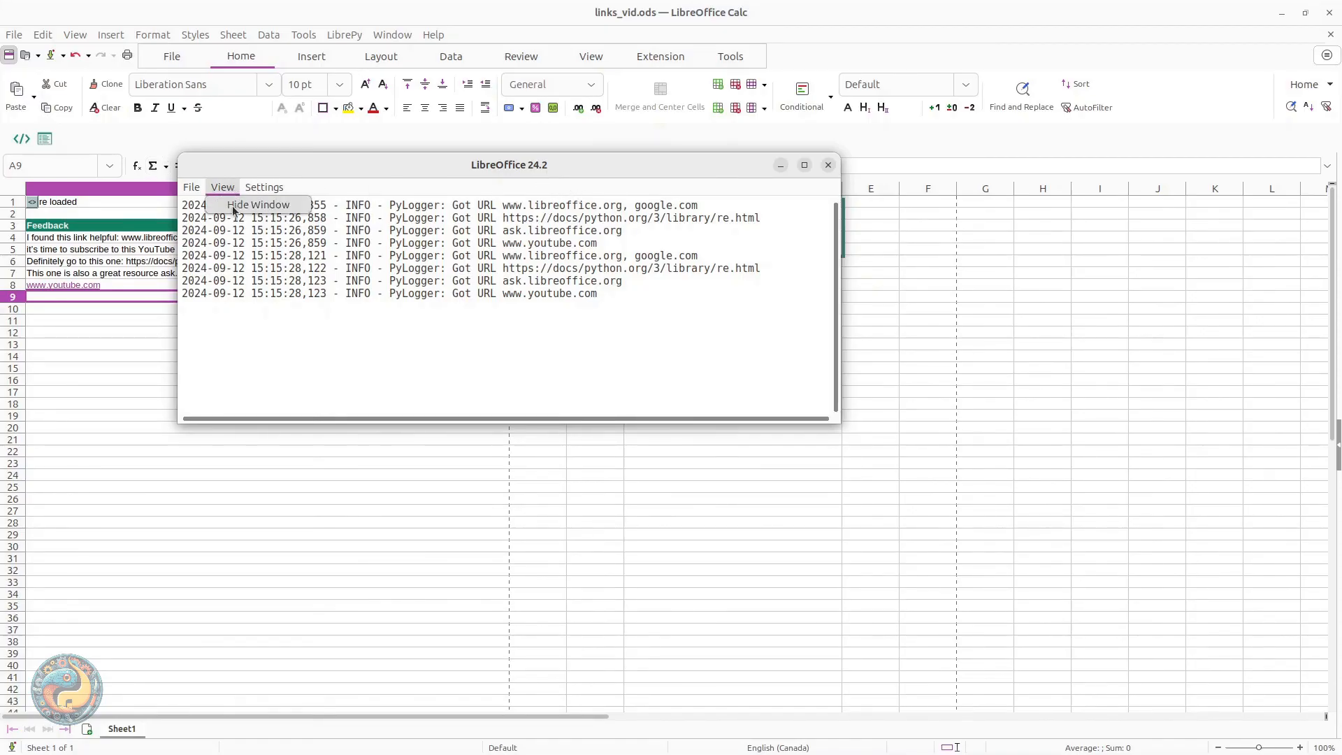
click(233, 206)
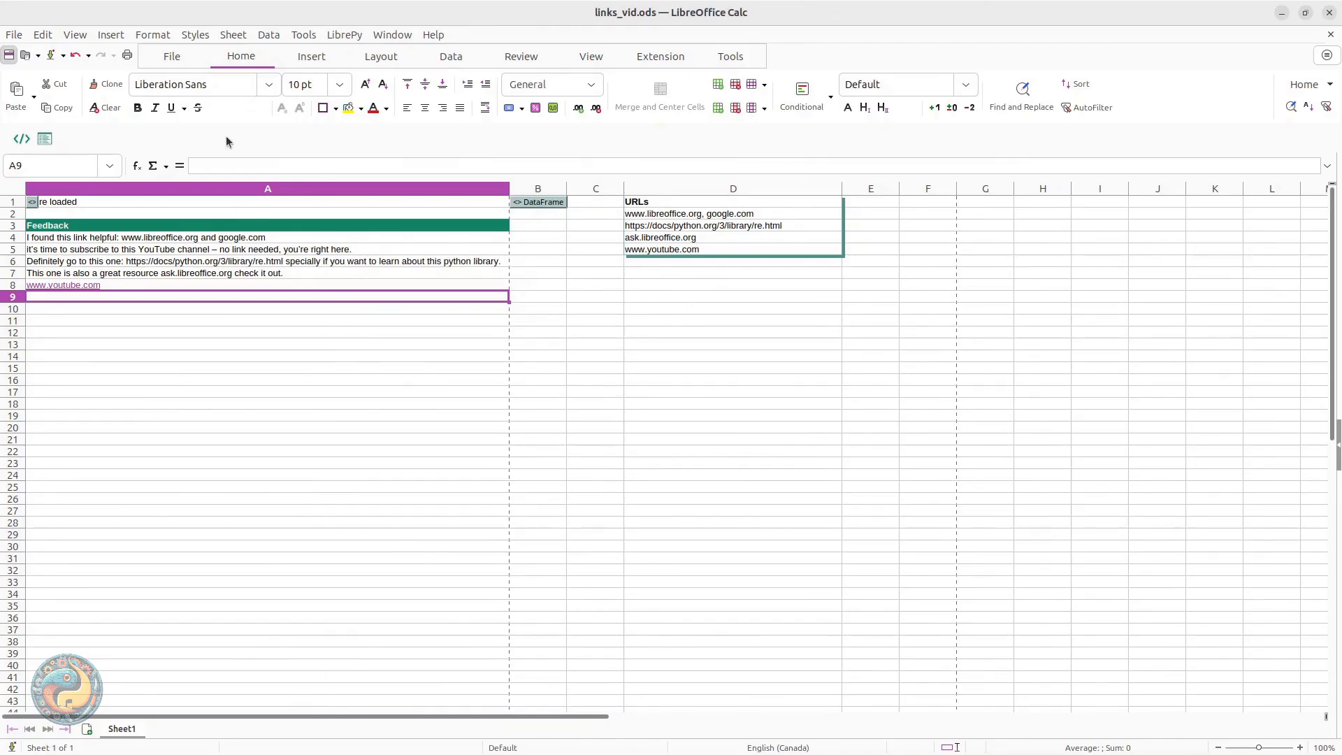
Reopen the Python log window, set it to Always on Top, and move it below the feedback data
click(43, 139)
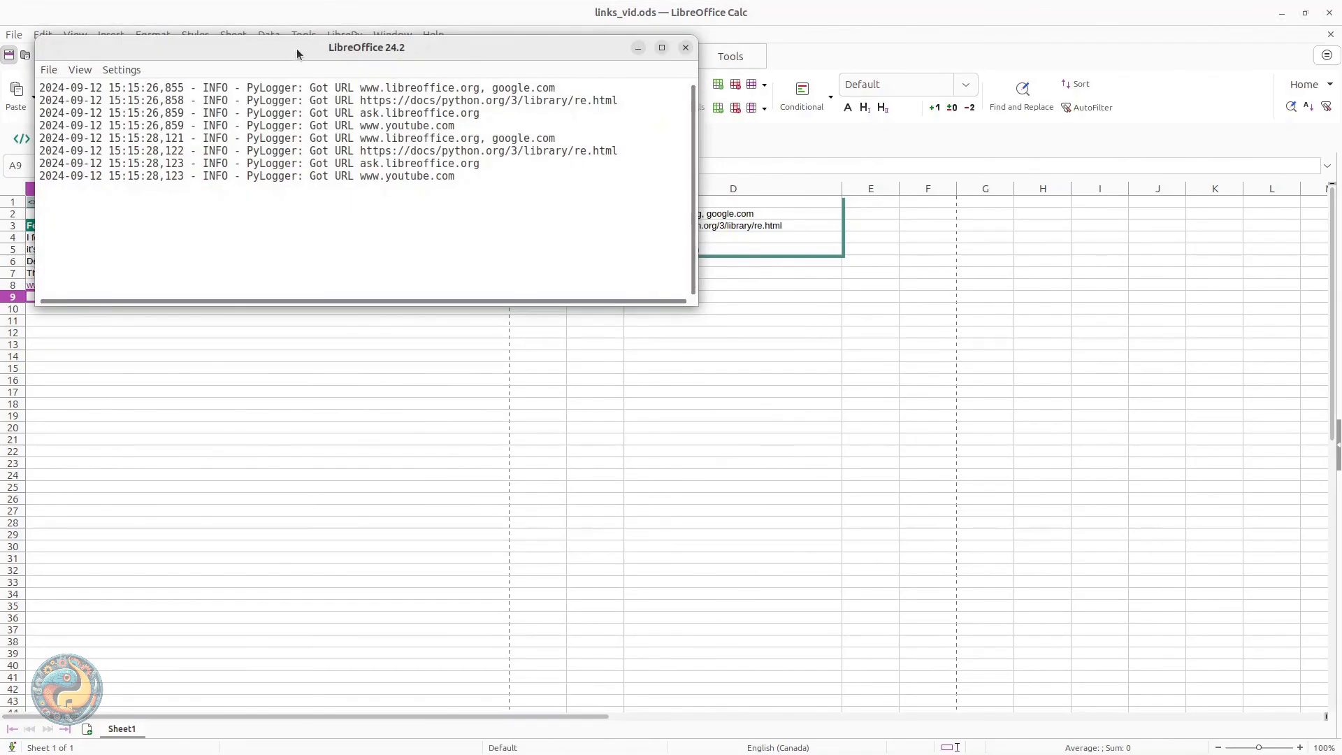
drag(296, 49, 450, 205)
right_click(450, 210)
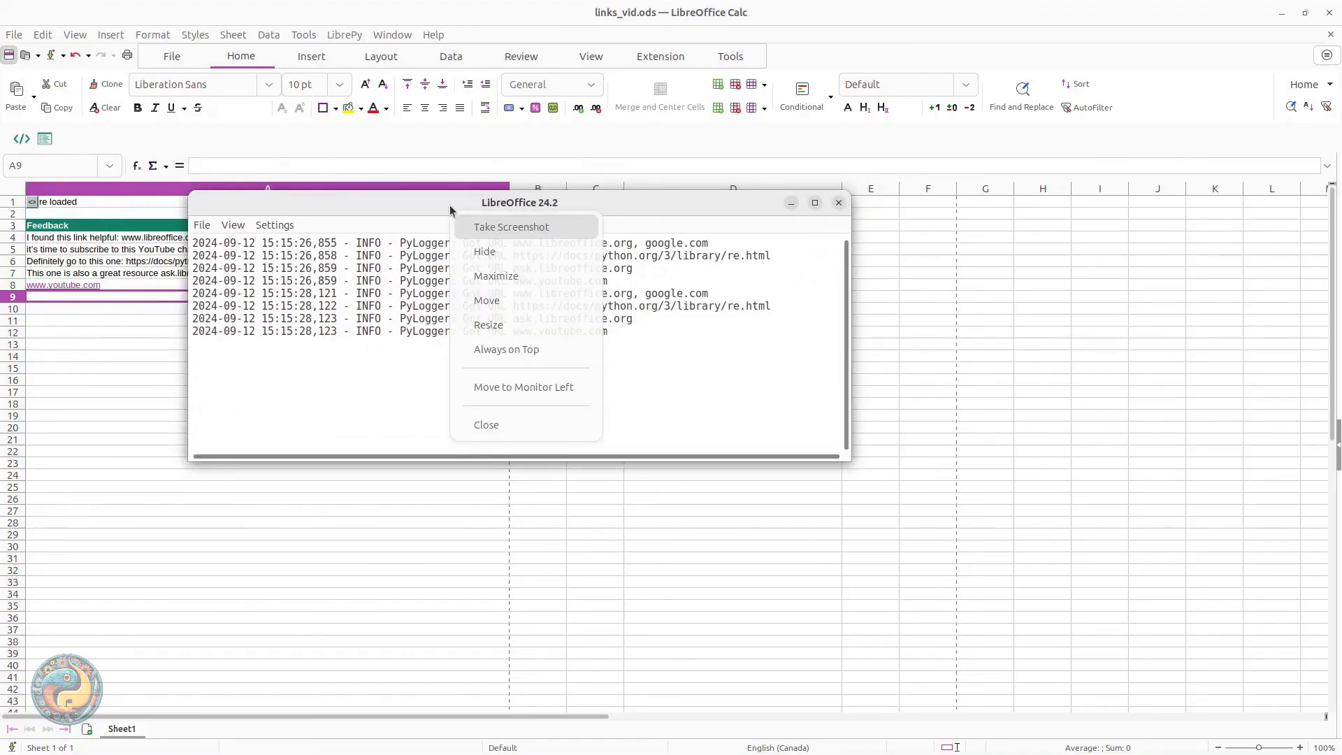
click(530, 349)
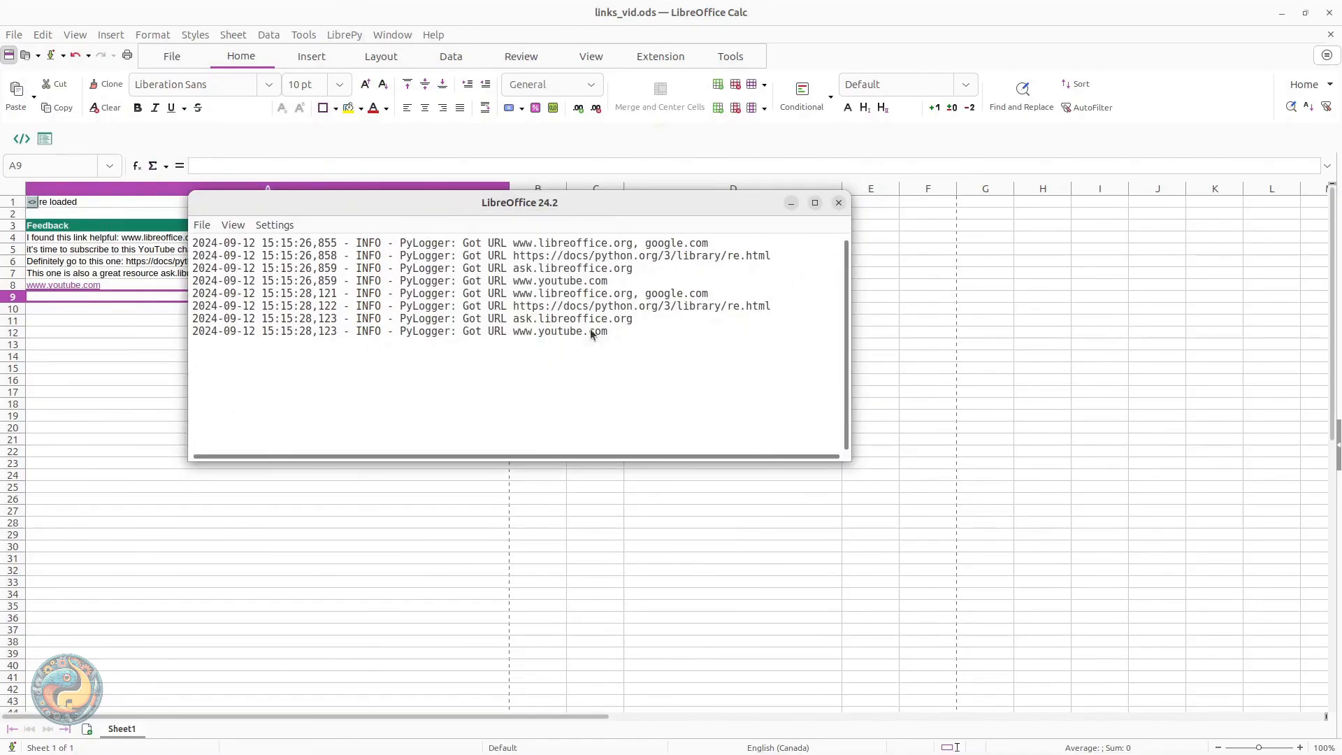
drag(622, 205, 649, 348)
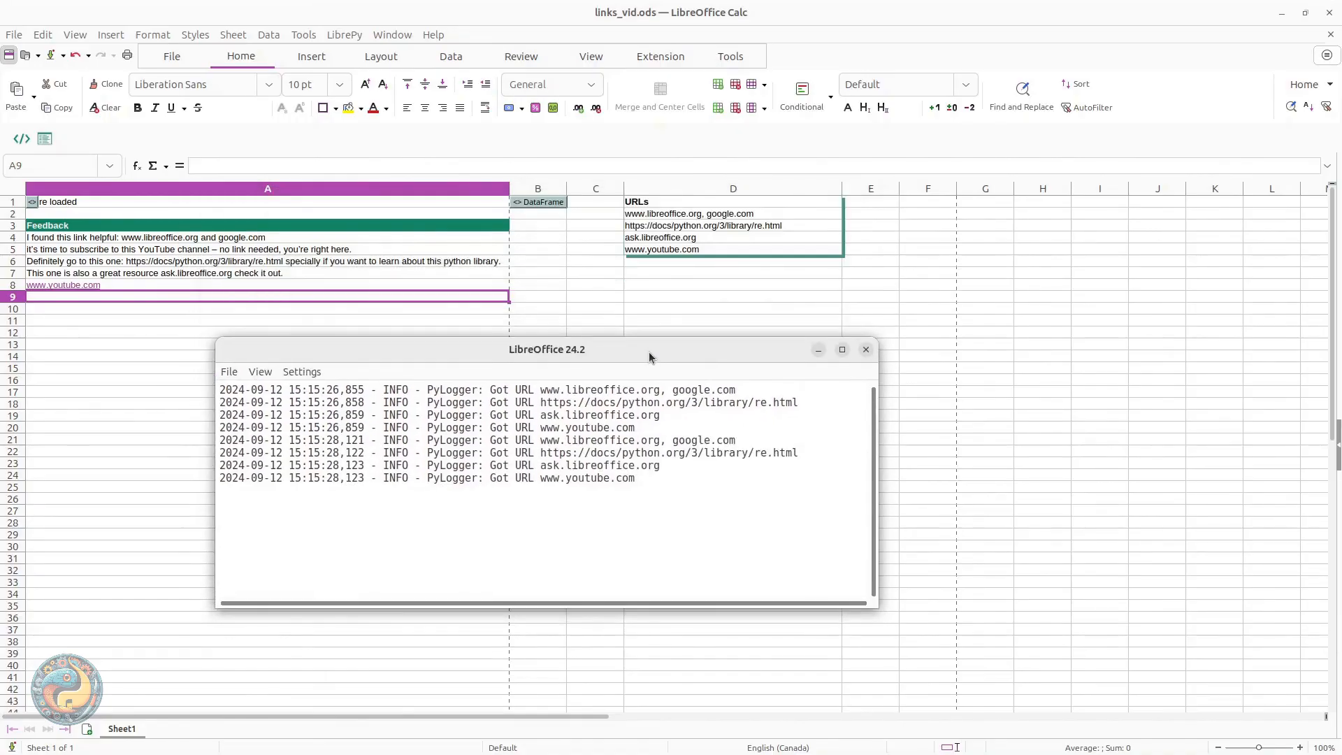